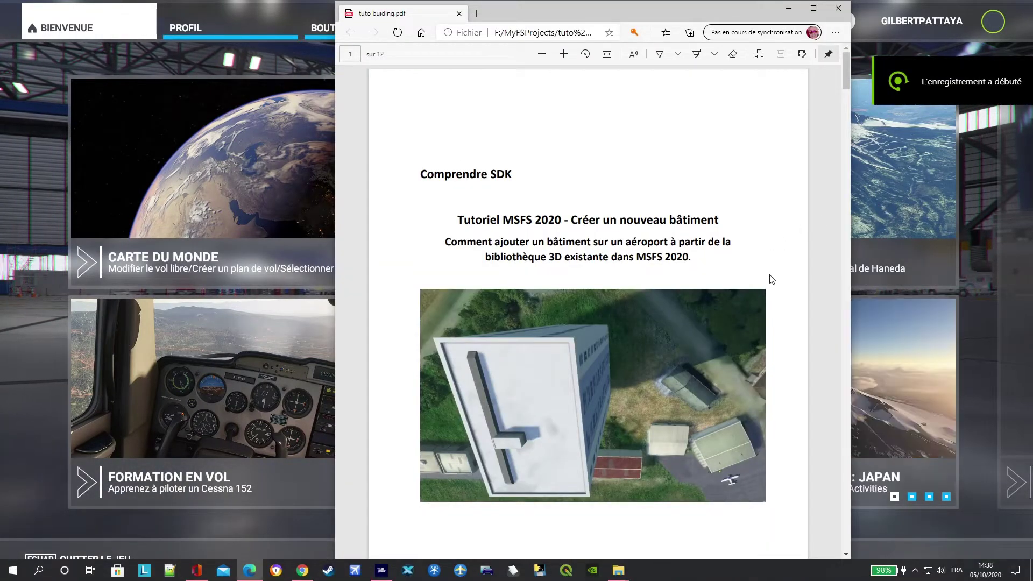
Step: Read the tutorial PDF from its title page through the table of contents and goal to sections 0 and 1 on setup and preparation
scroll(534, 189, down, 4)
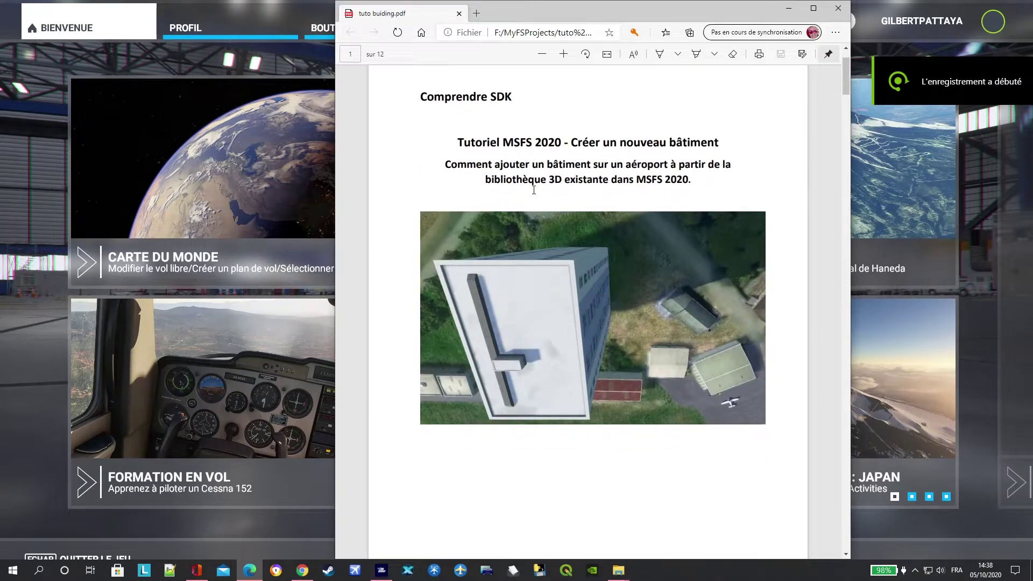
scroll(534, 189, up, 3)
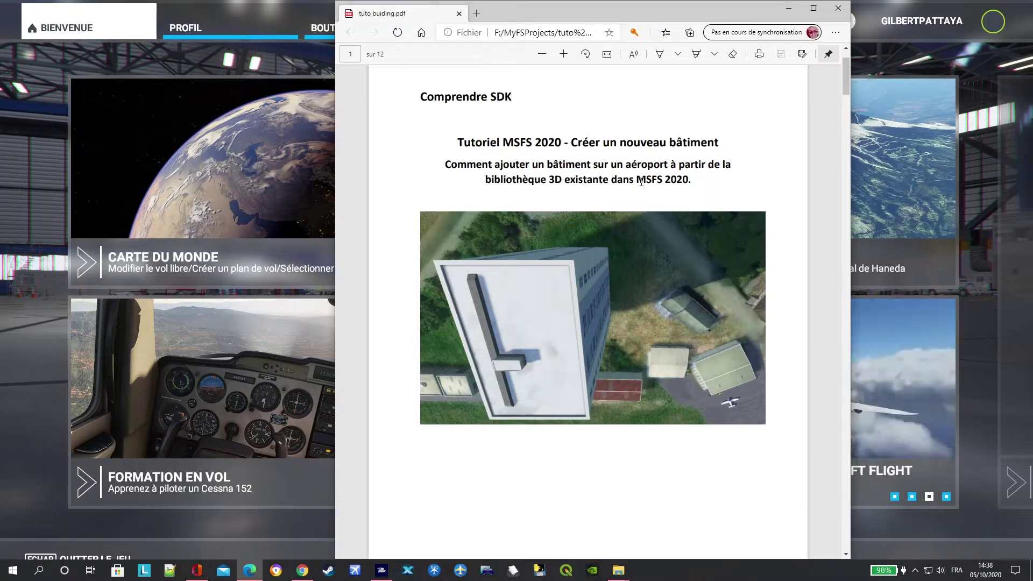
scroll(698, 177, down, 3)
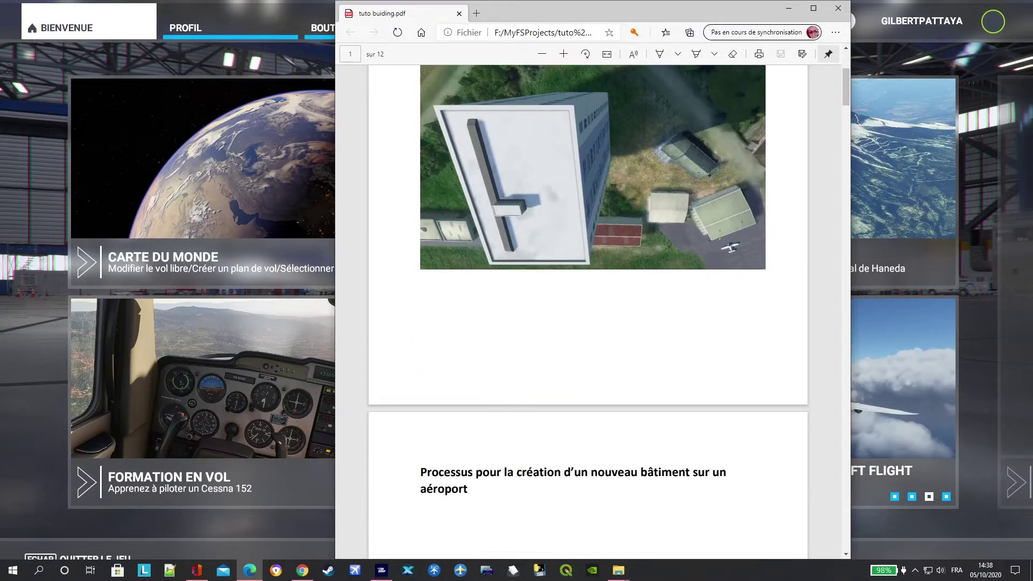
scroll(600, 157, down, 1)
scroll(572, 164, up, 3)
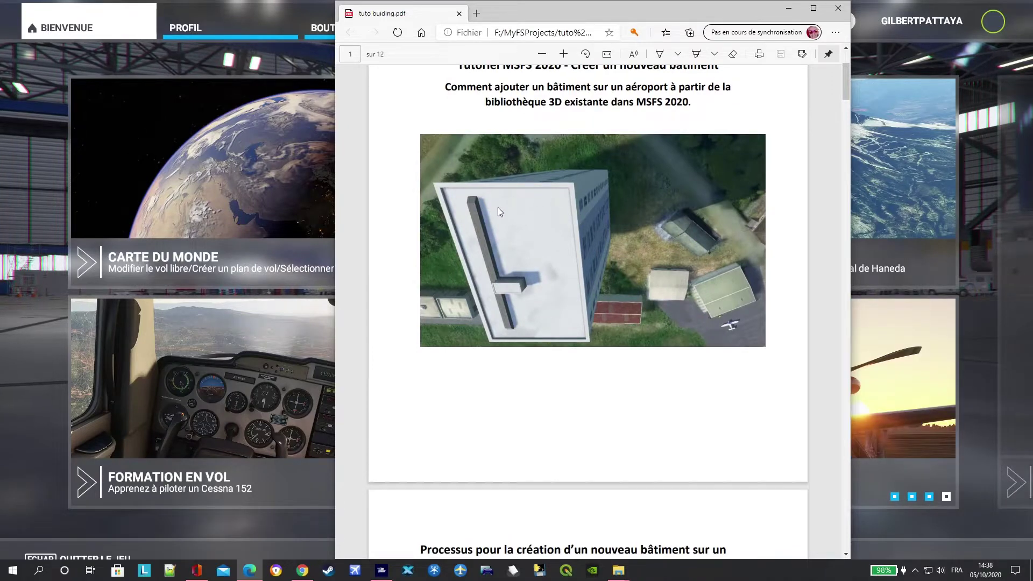
scroll(515, 321, down, 4)
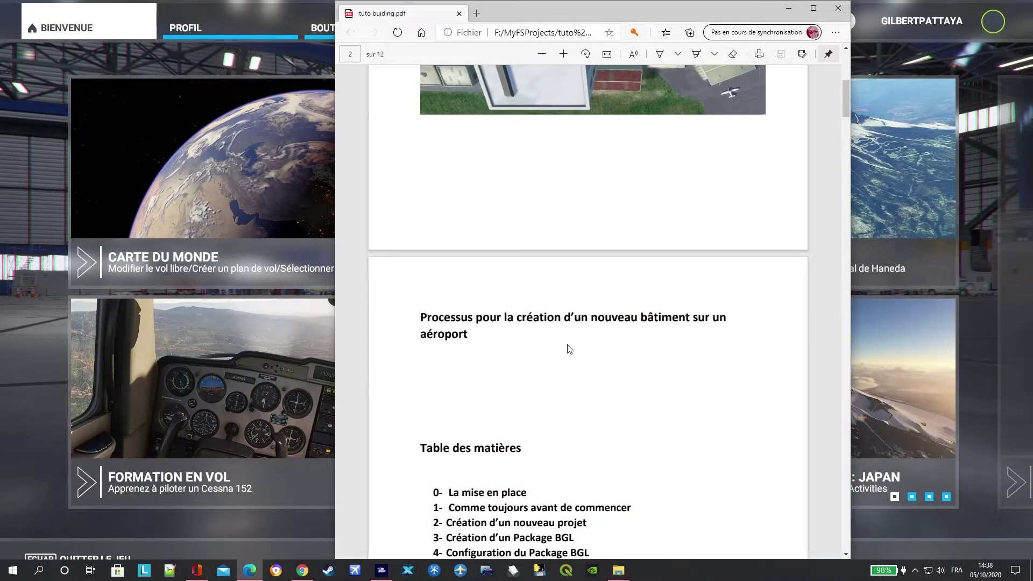
scroll(592, 333, down, 3)
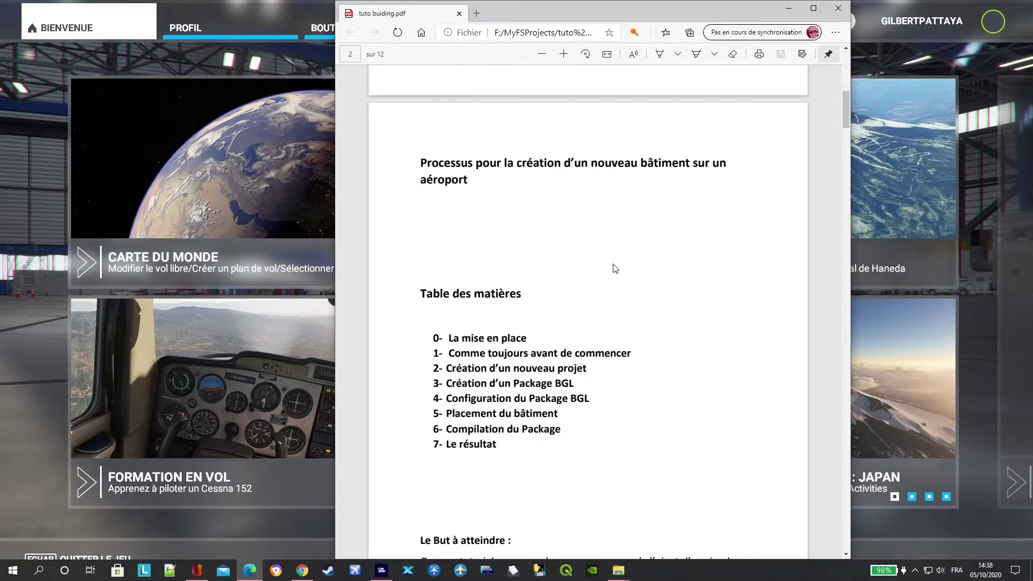
scroll(613, 267, down, 1)
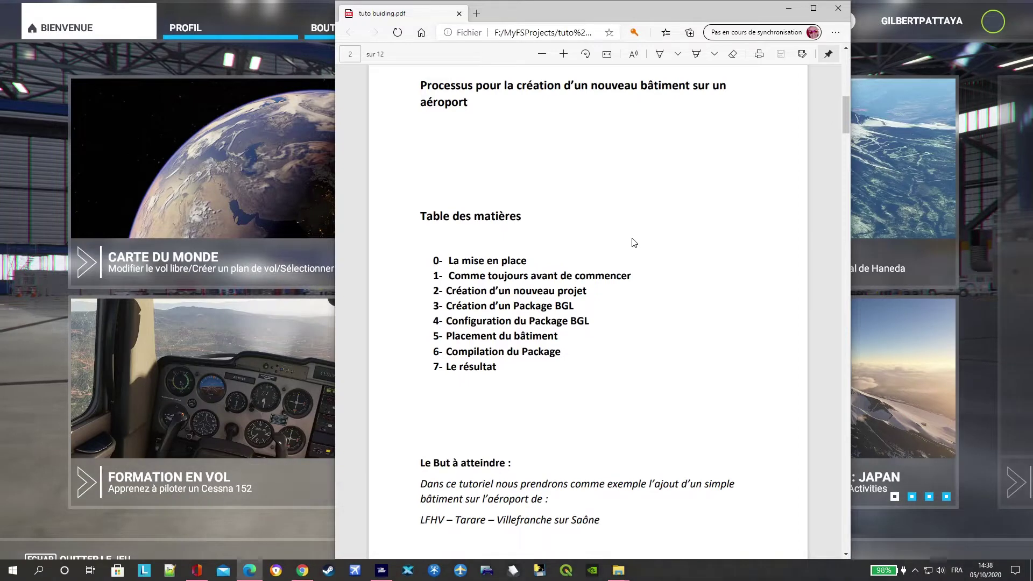
scroll(646, 231, down, 1)
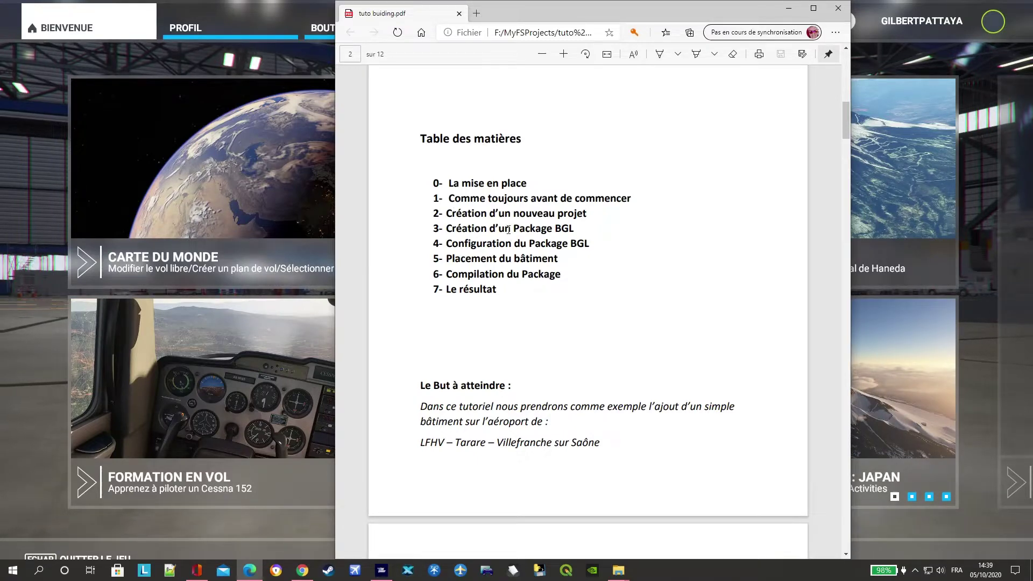
scroll(584, 226, down, 3)
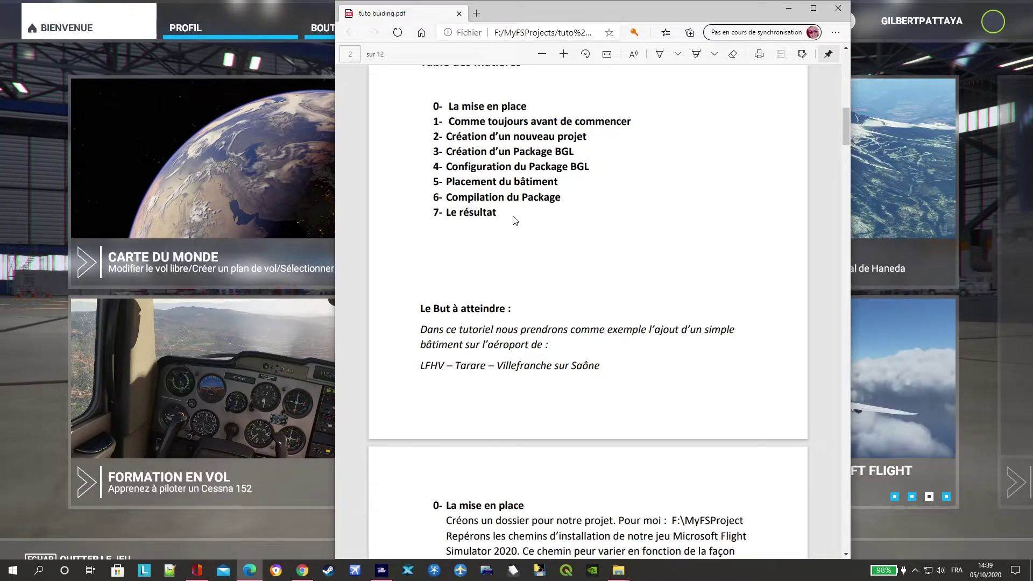
scroll(531, 221, down, 3)
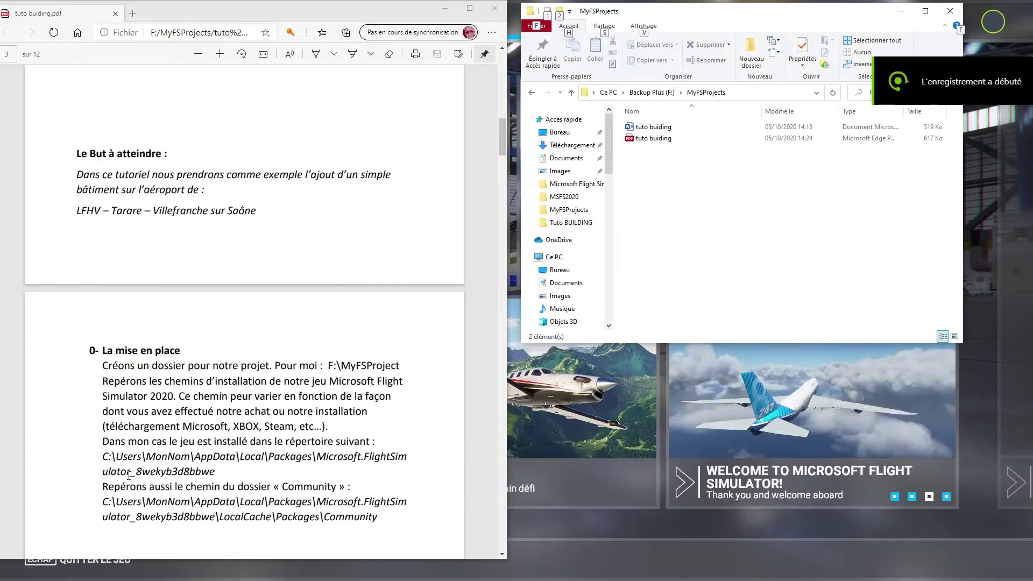
scroll(284, 381, down, 4)
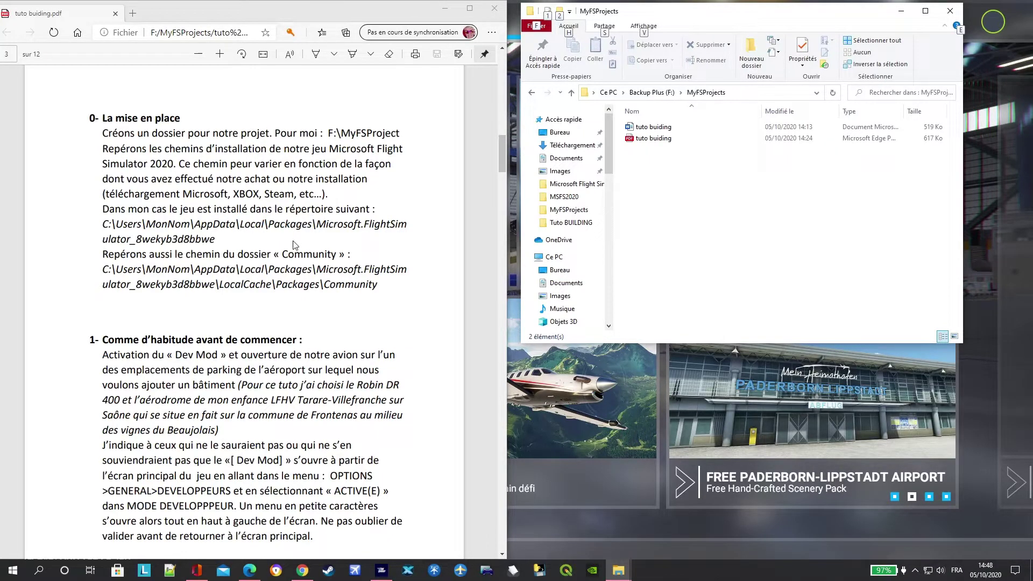
scroll(278, 235, down, 3)
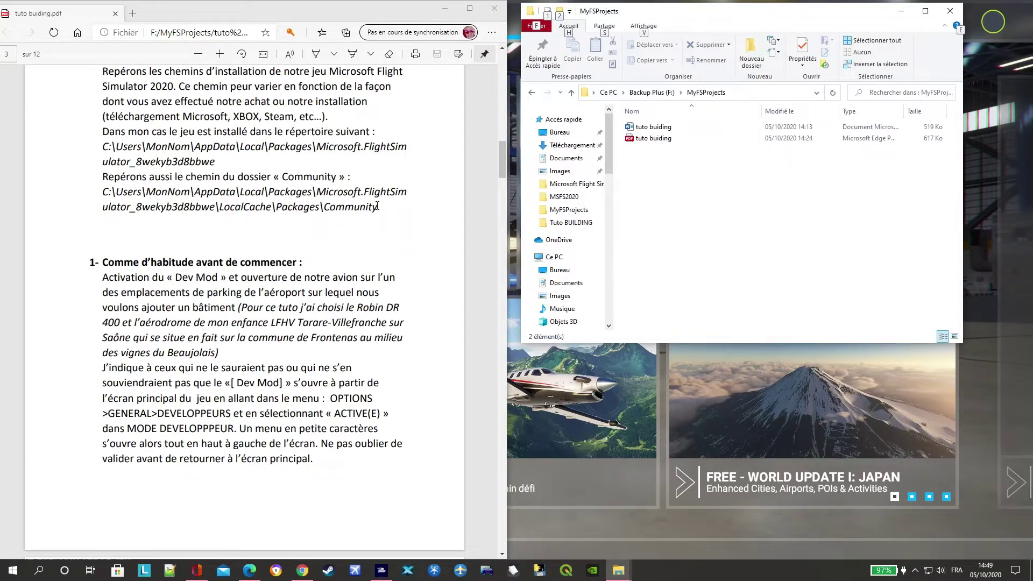
scroll(378, 206, down, 3)
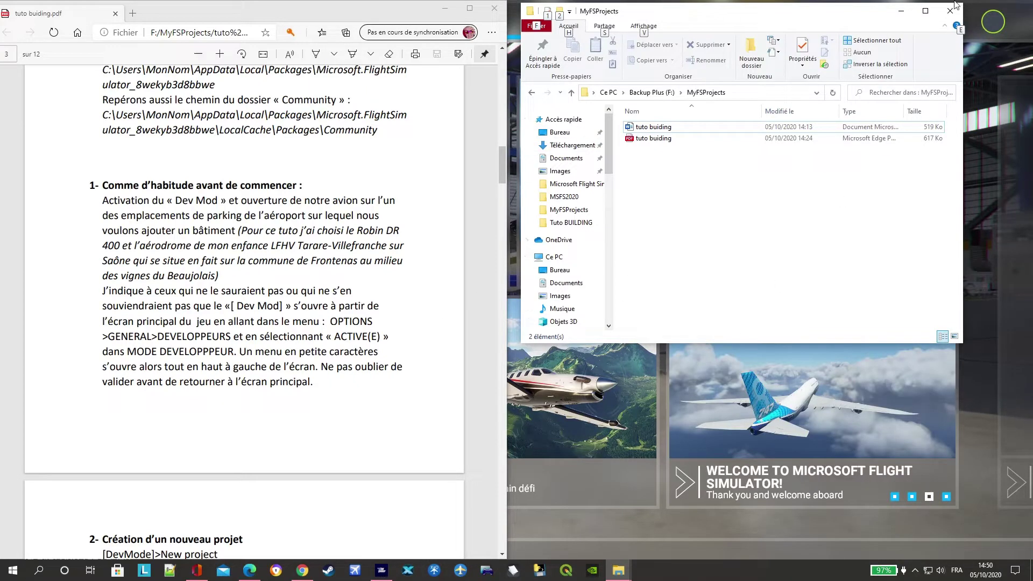
Step: Switch to Microsoft Flight Simulator, enable developer mode in the general settings, and apply and save the change
click(901, 11)
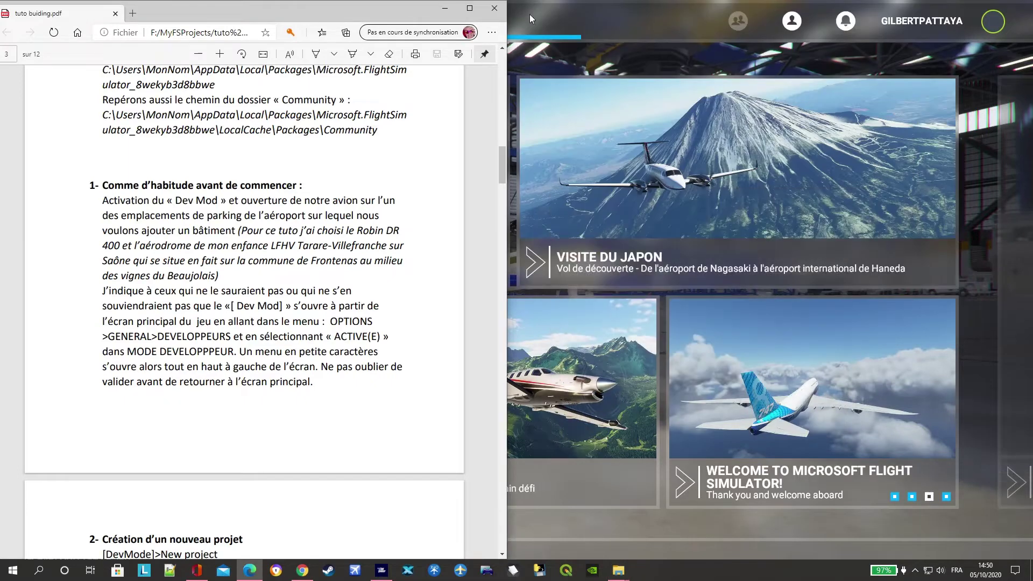
click(444, 12)
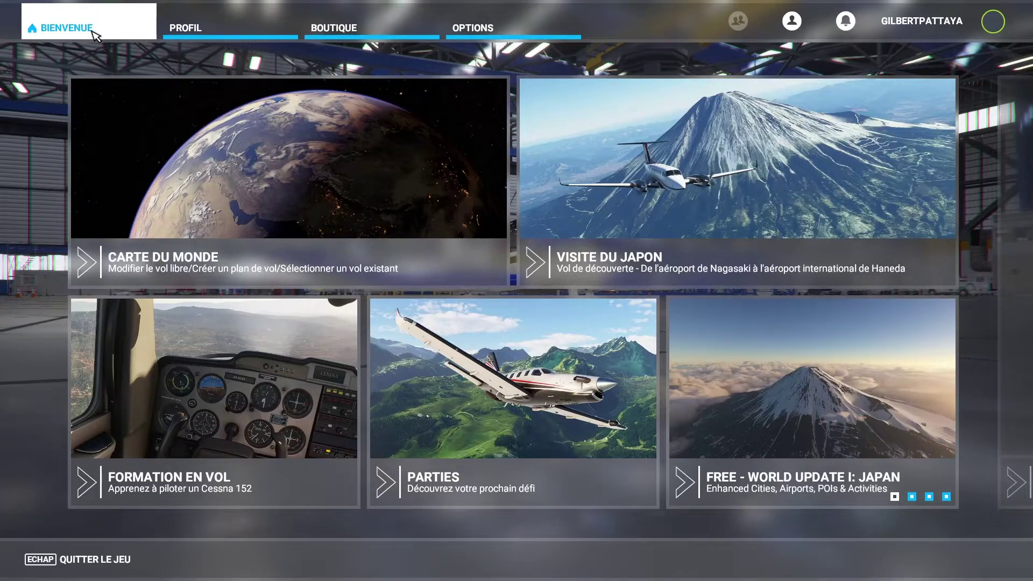
click(483, 32)
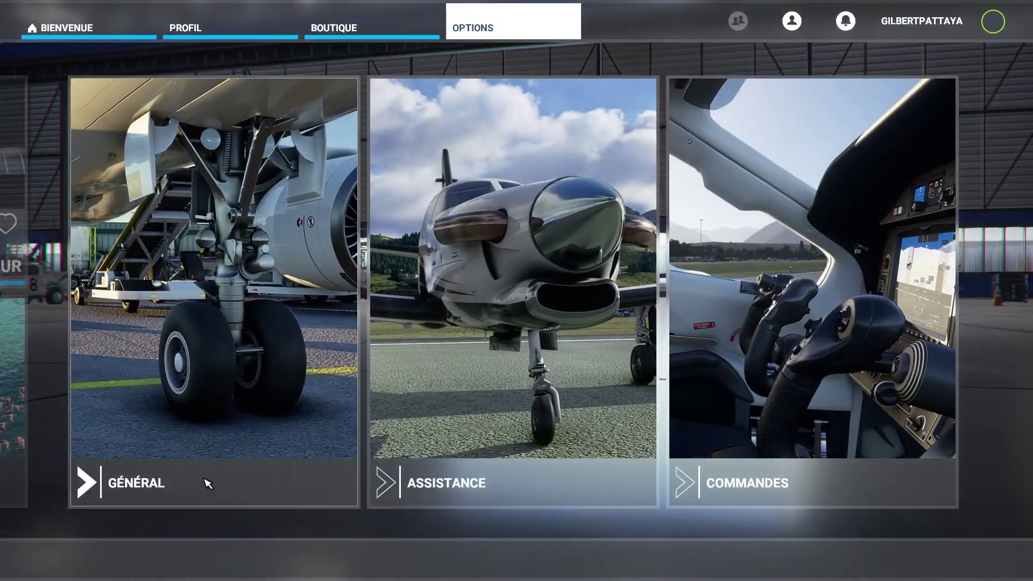
click(148, 486)
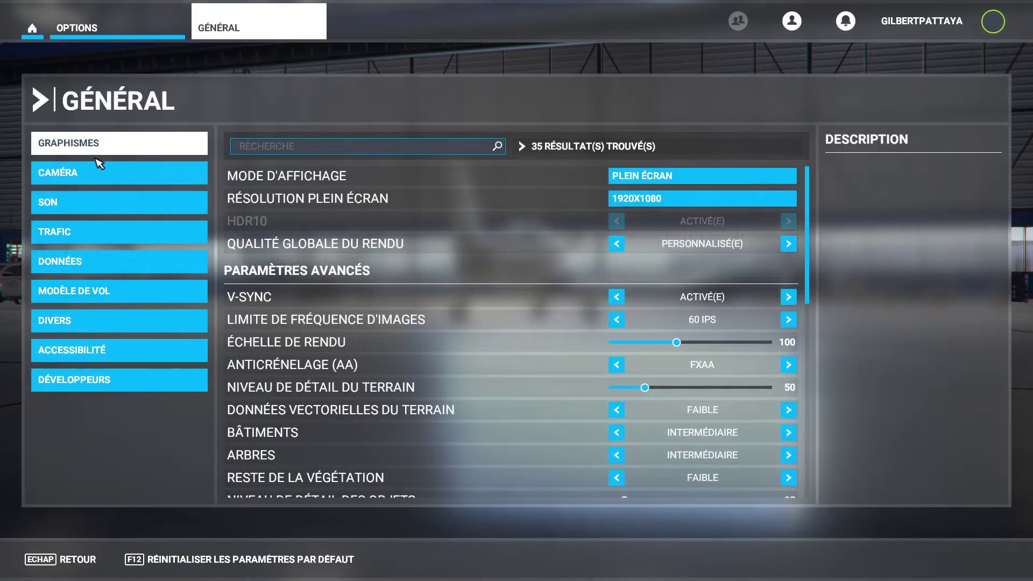
click(87, 390)
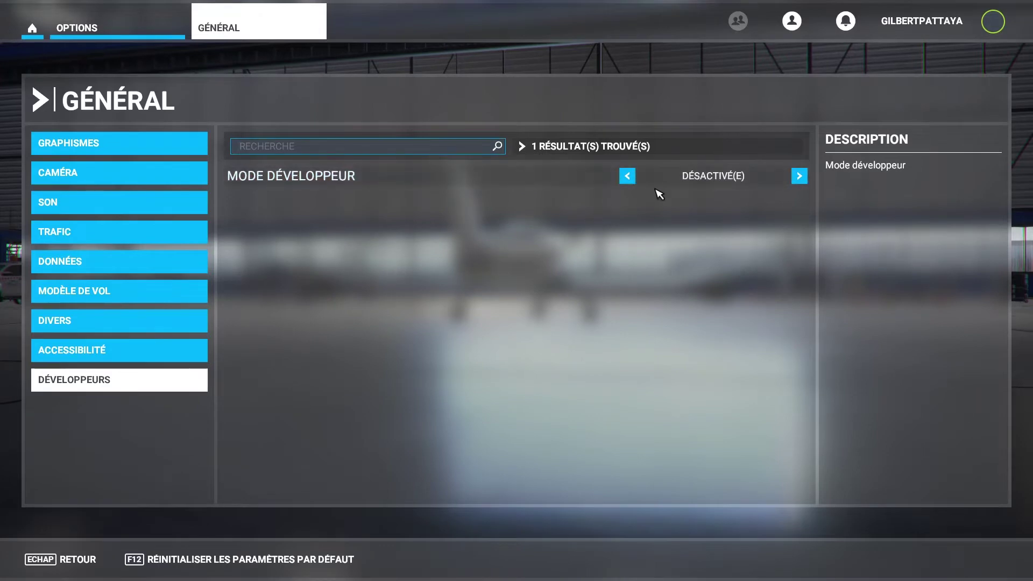
click(800, 176)
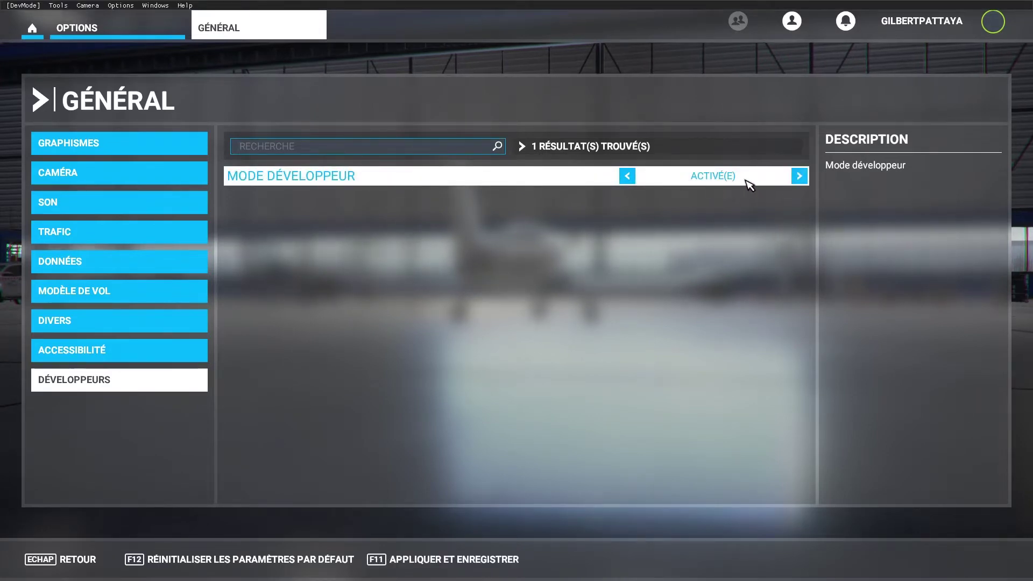
click(452, 560)
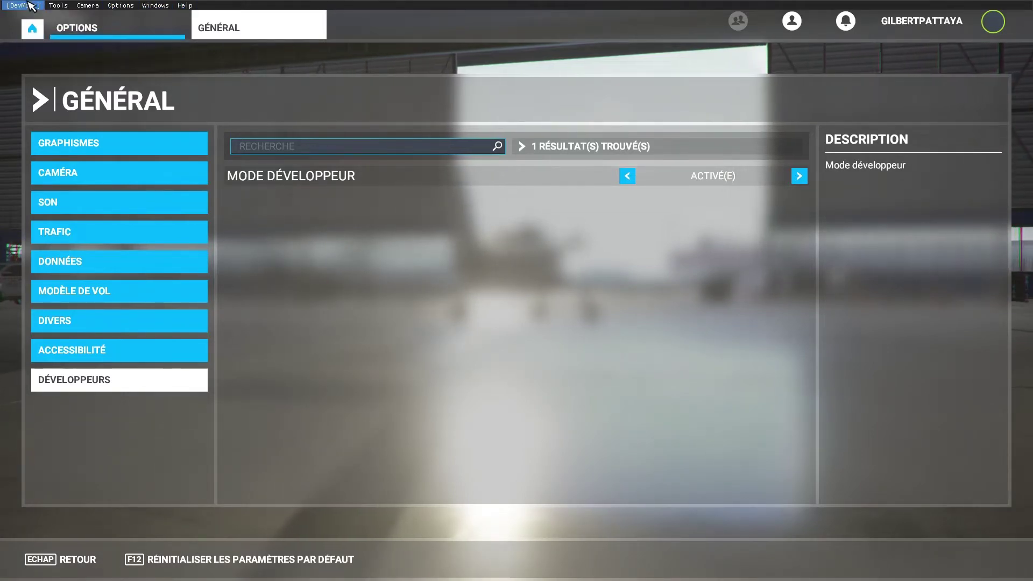
click(27, 6)
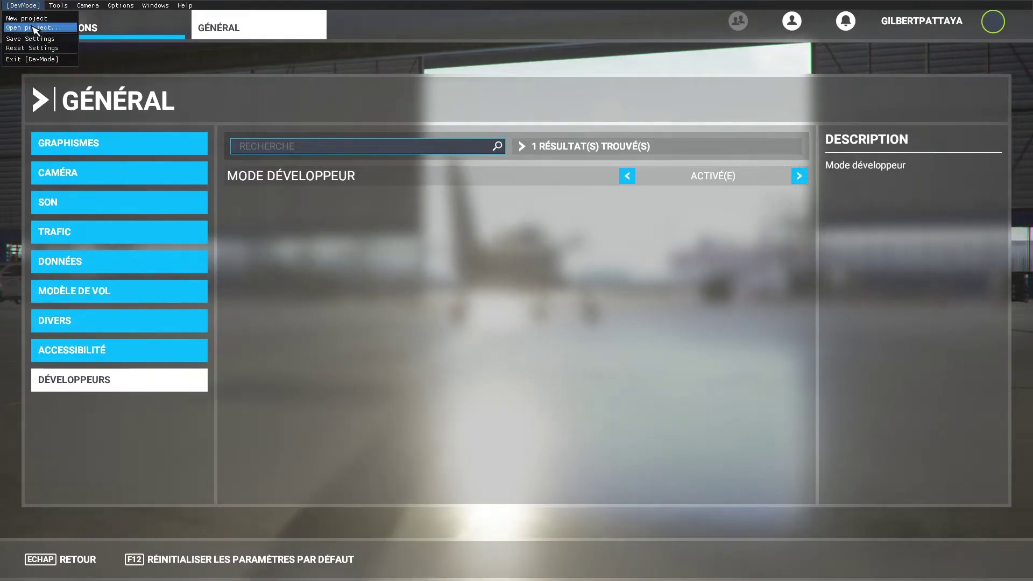
mouse_move(78, 10)
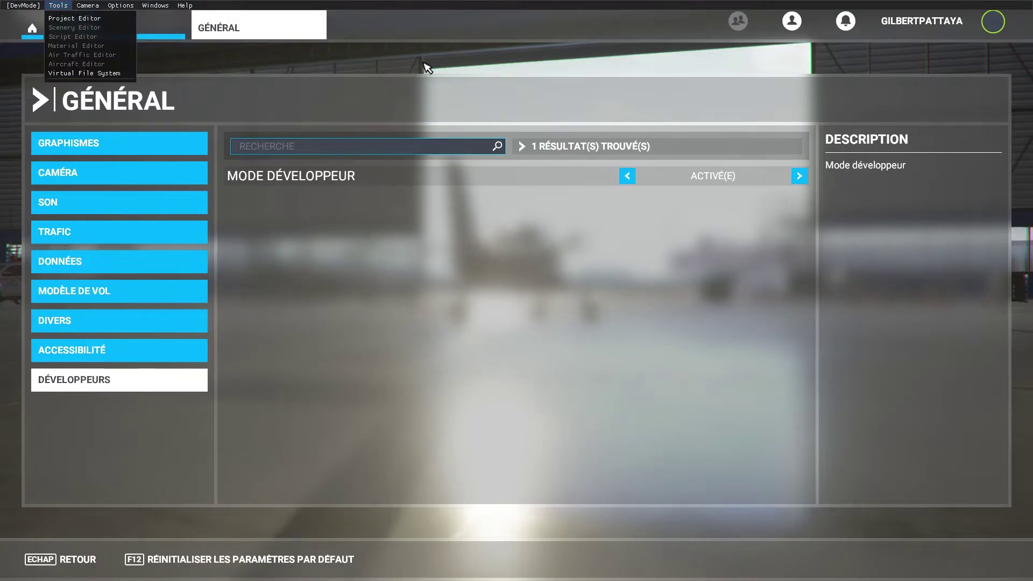
click(431, 26)
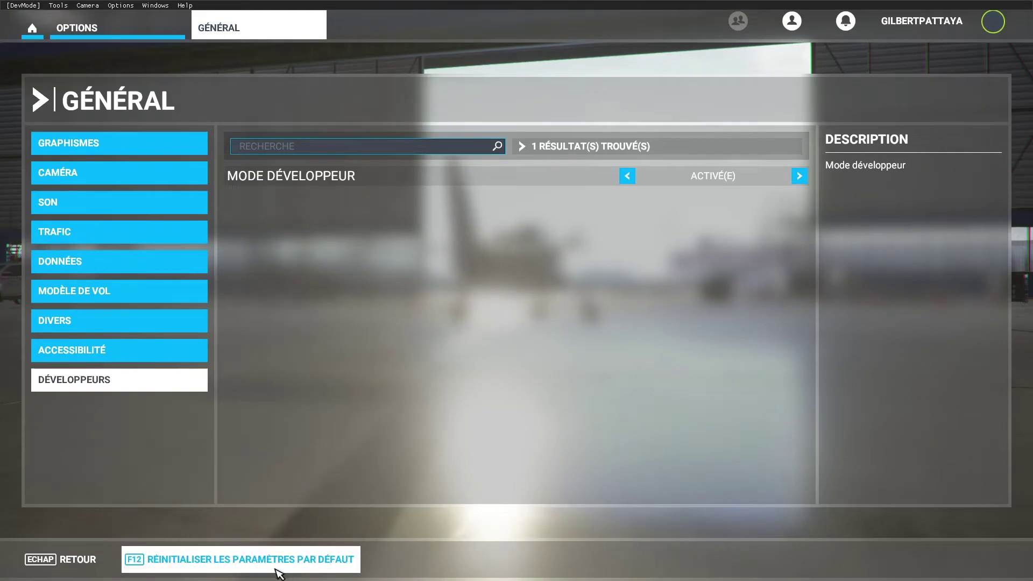
Step: Leave the settings, open the world map and choose LFHV Tarare, Villefranche as the departure airport
click(77, 562)
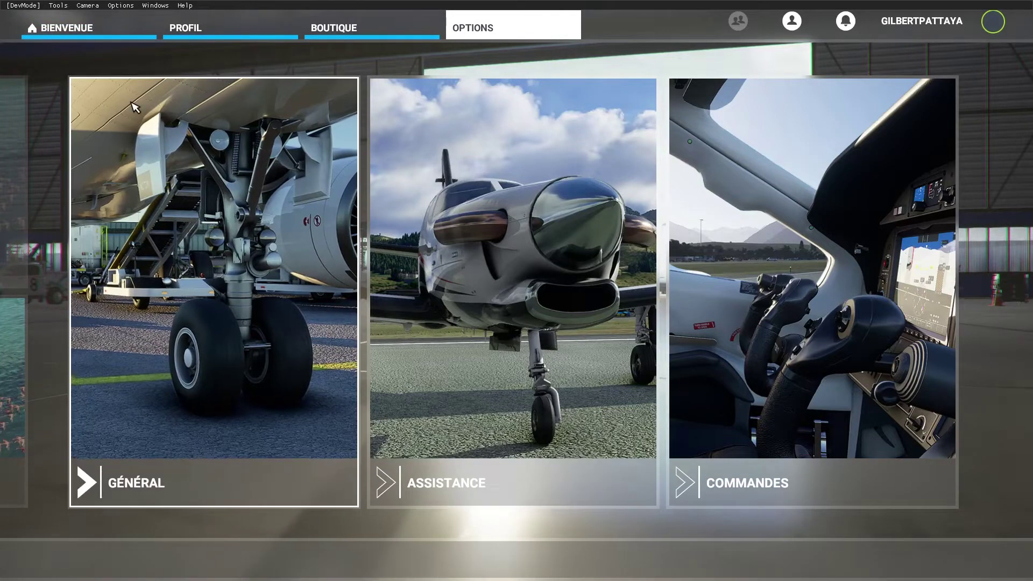
click(76, 35)
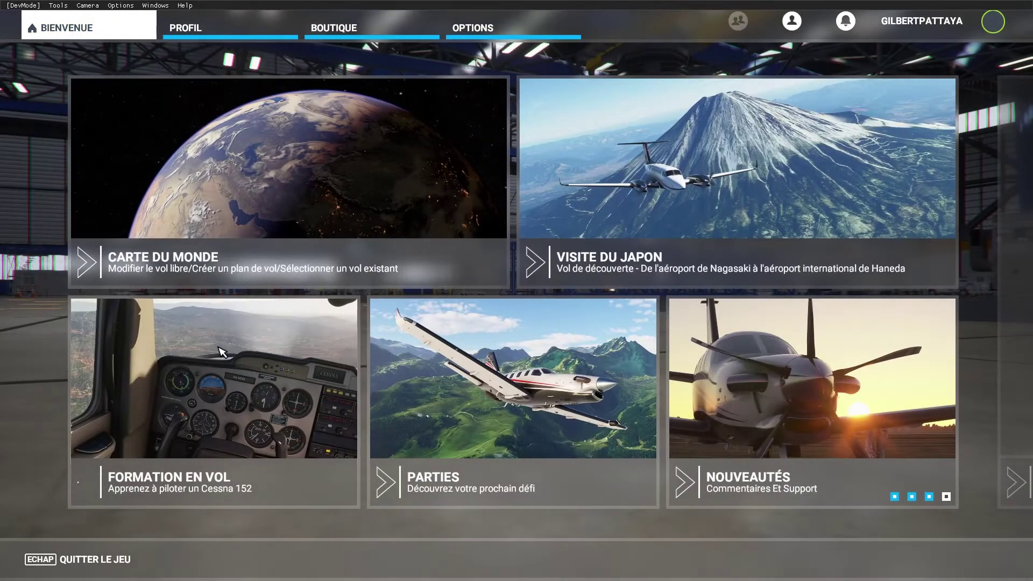
click(298, 202)
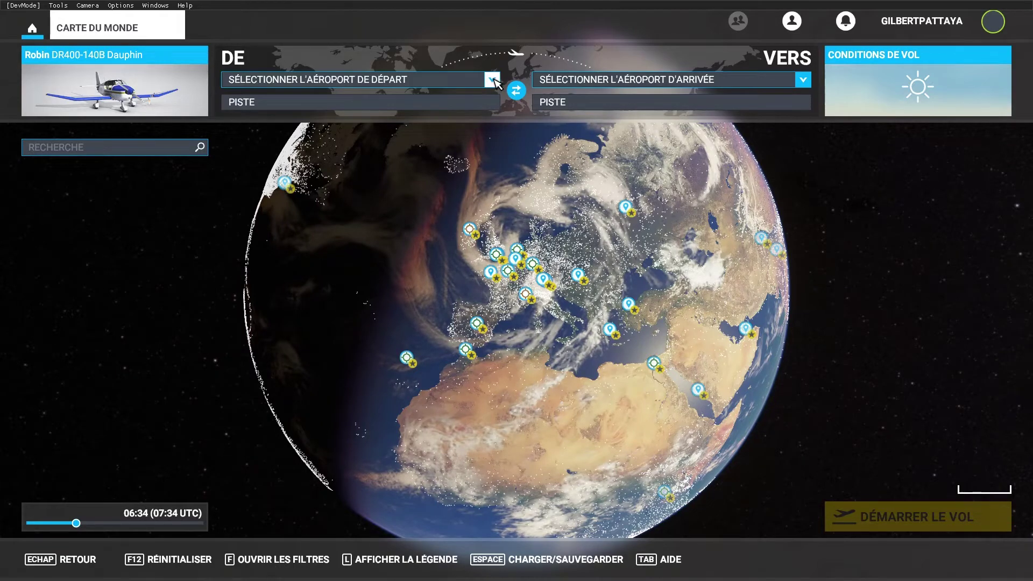
click(492, 80)
click(345, 135)
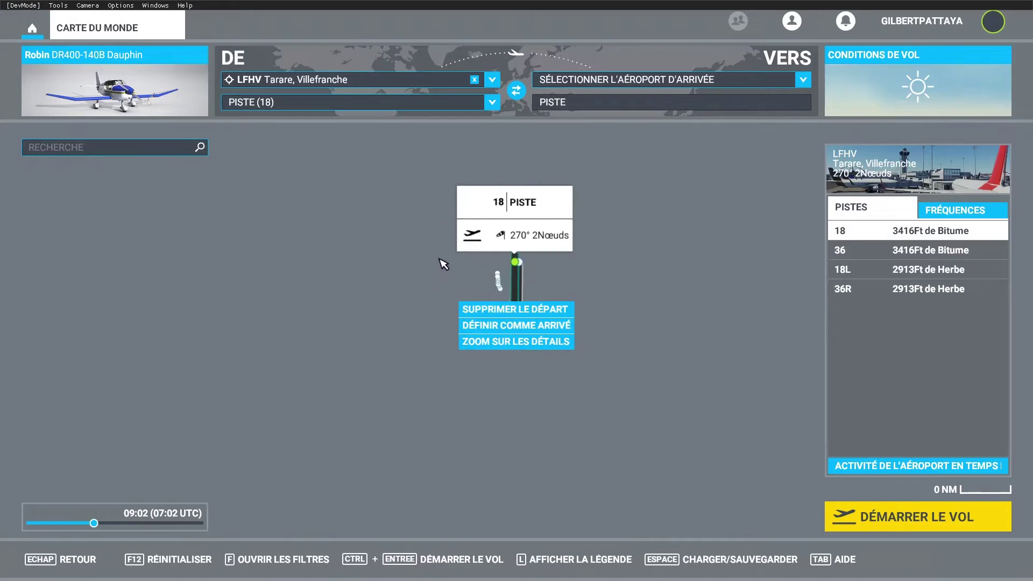
Step: Set the parking area at ramp 9 of LFHV as the departure position instead of runway 18
click(492, 103)
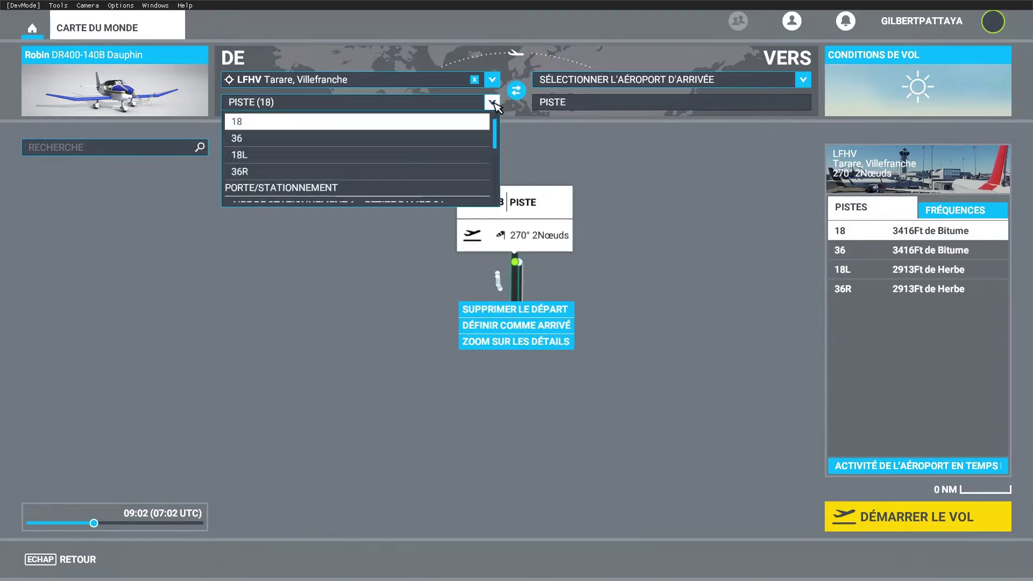
click(492, 103)
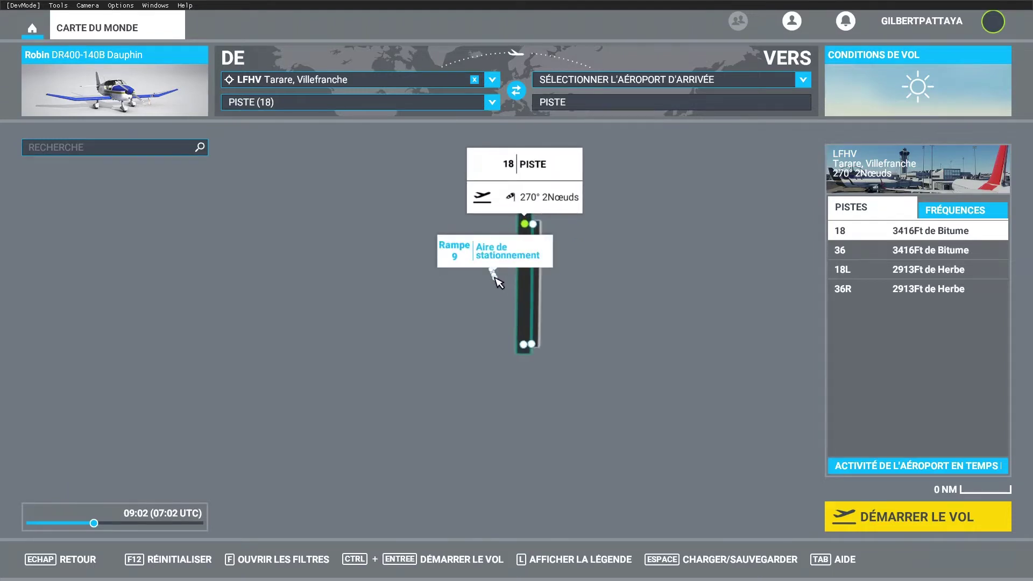
click(496, 278)
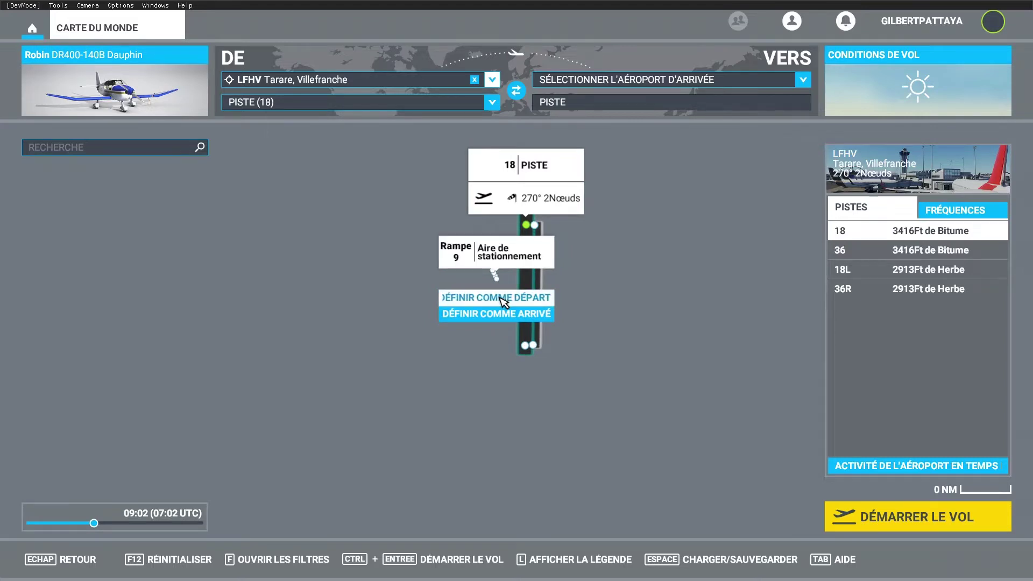
click(502, 299)
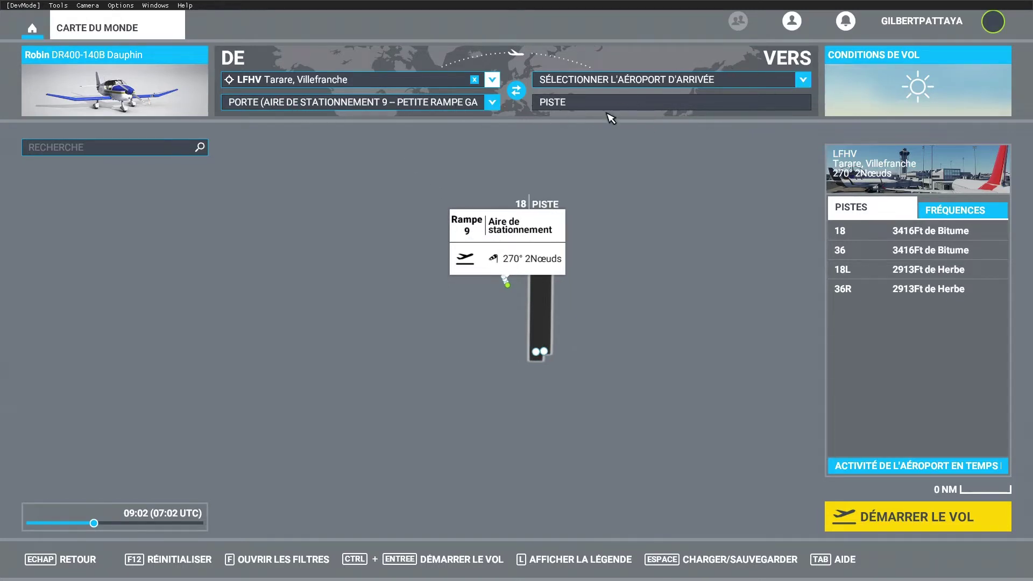
Step: Set the flight time to 12:00 (10:00 UTC) and check that the Robin DR400-140B Dauphin is the selected aircraft
click(926, 89)
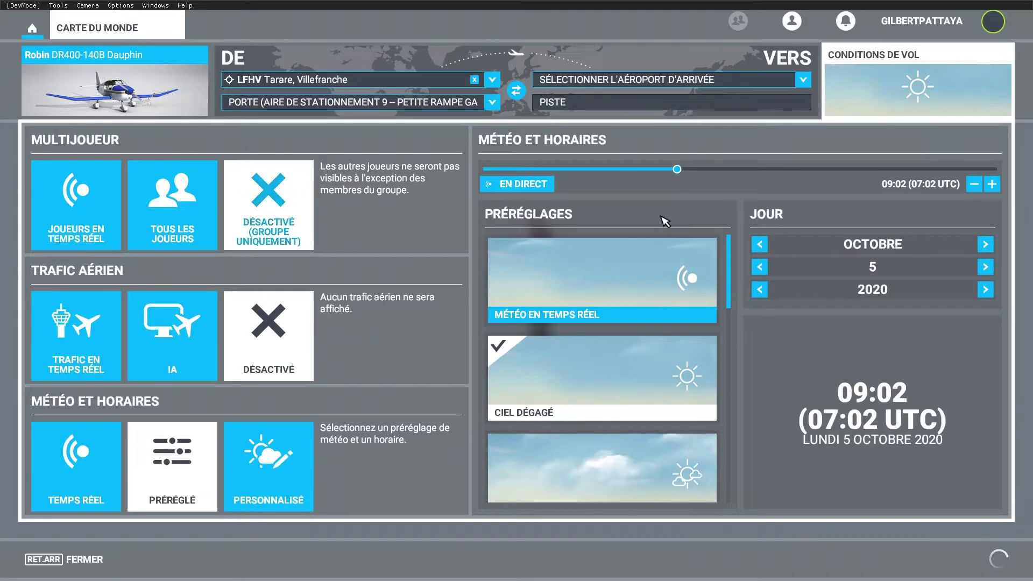
drag(679, 170, 742, 174)
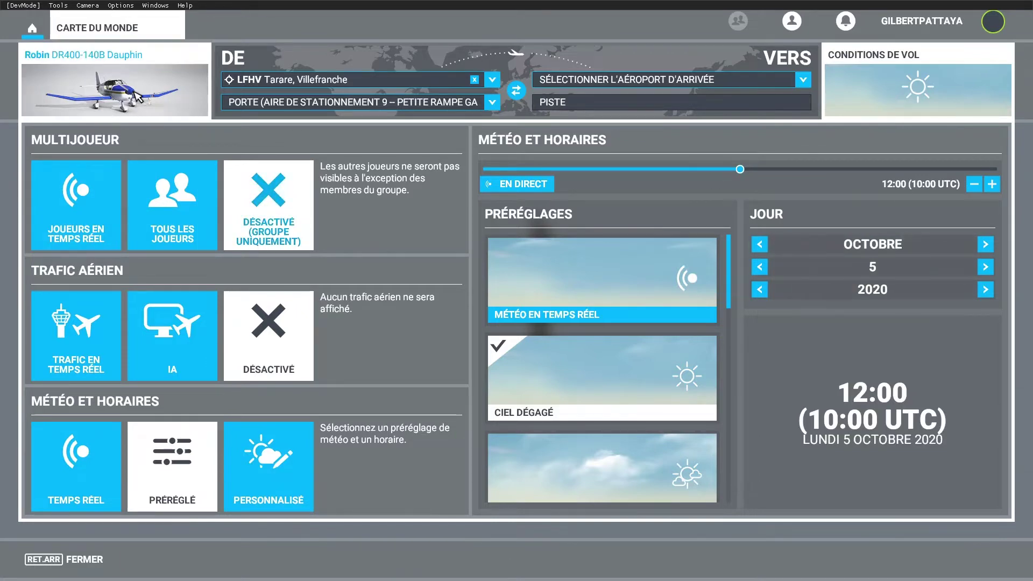
click(80, 63)
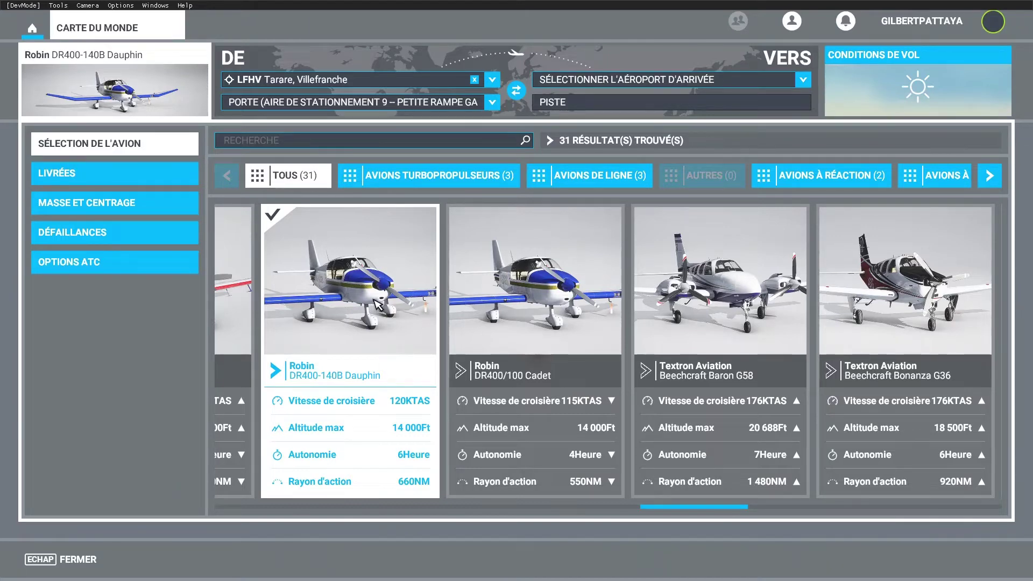
click(78, 560)
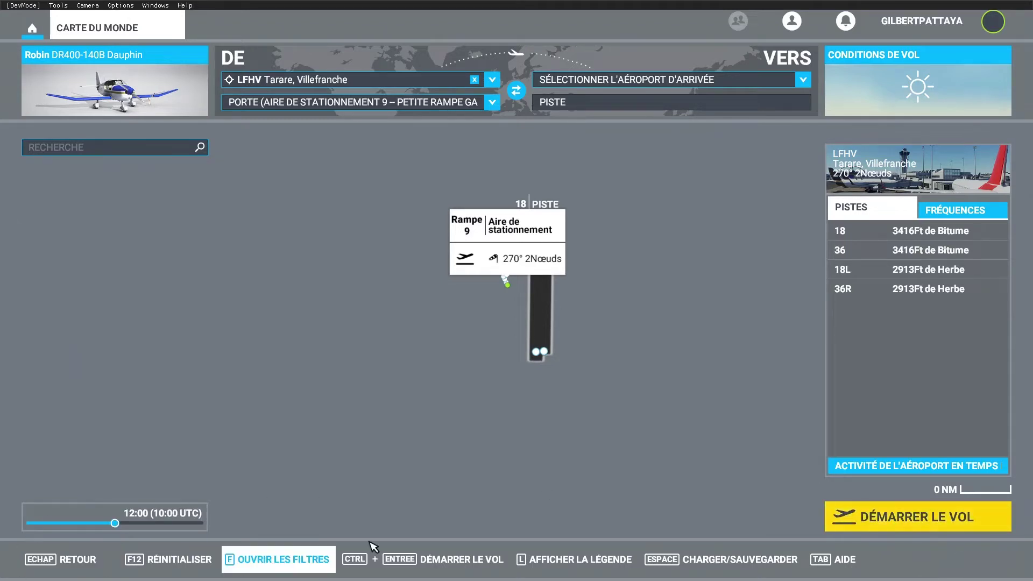
Step: Start the flight, confirm being ready to fly, and switch to an external view looking past the aircraft towards the hangars
click(948, 521)
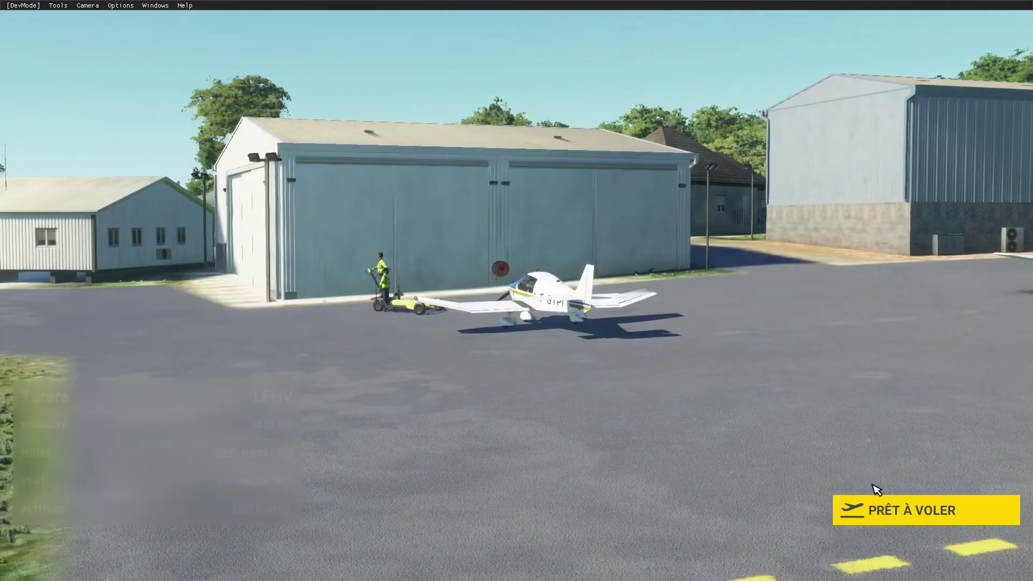
click(939, 515)
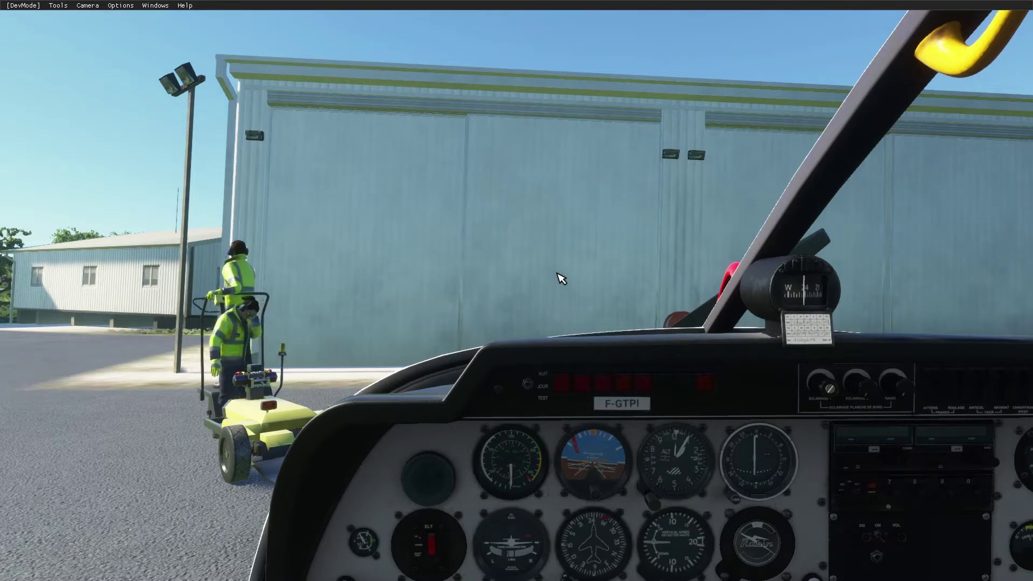
key(End)
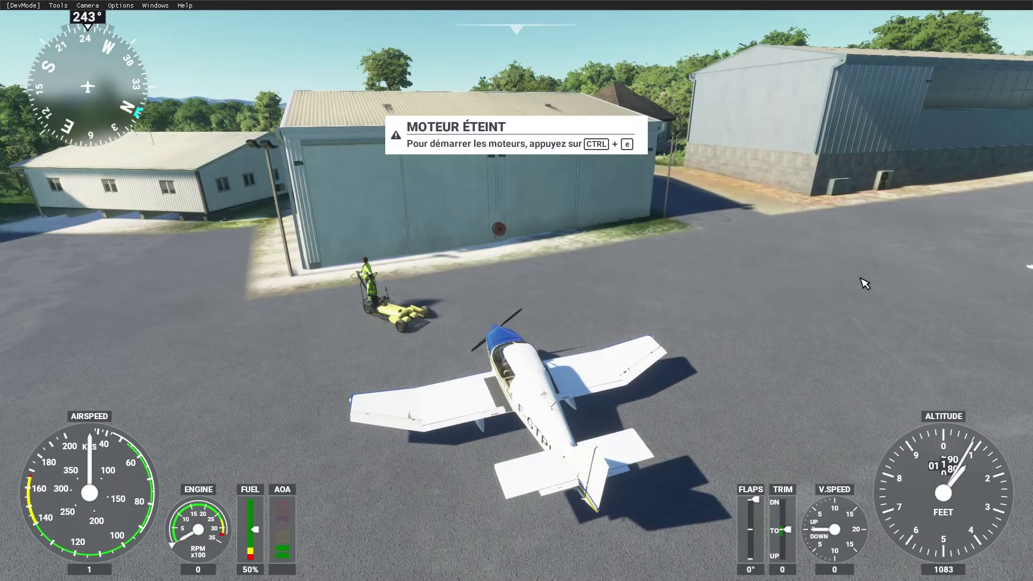
right_drag(941, 293, 1012, 294)
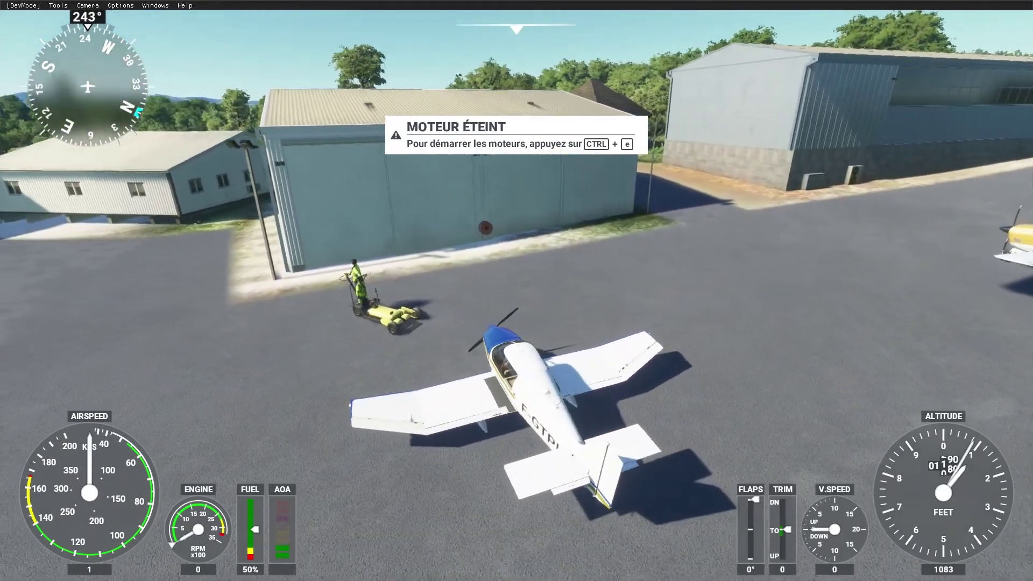
right_drag(929, 290, 617, 329)
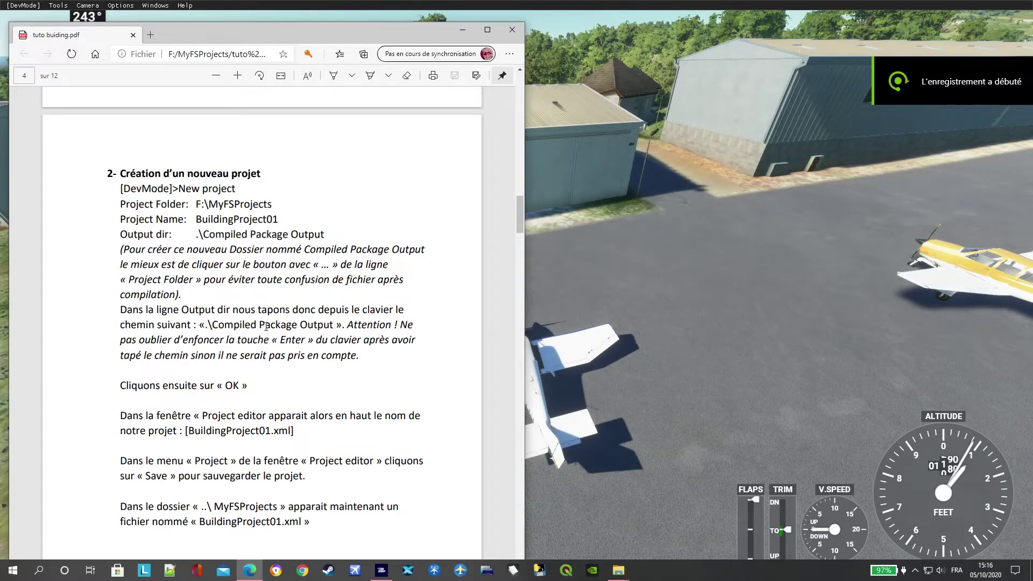
Step: Review the new-project section of the tuto buiding.pdf guide and start a new project in developer mode
scroll(266, 327, up, 8)
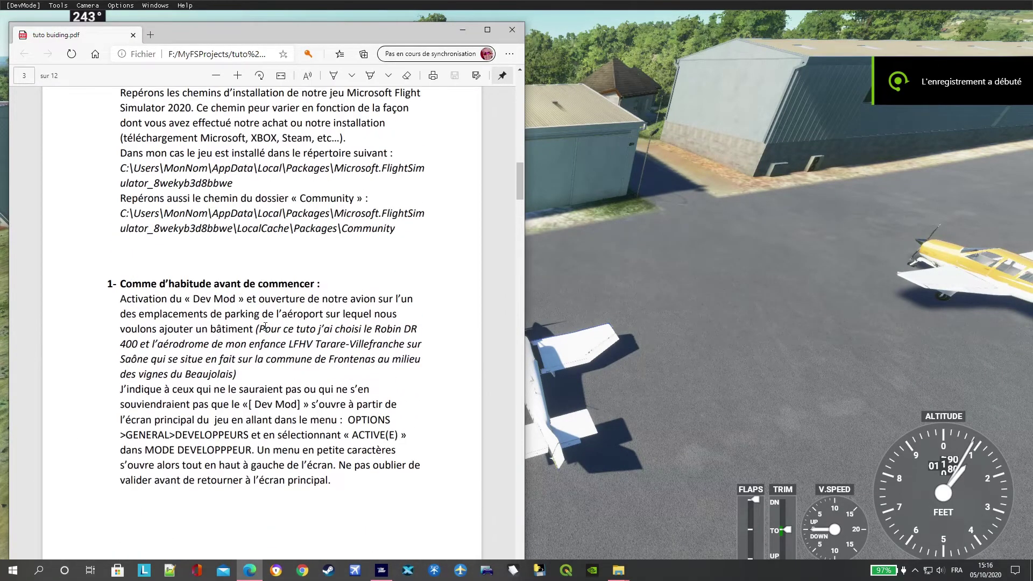
scroll(266, 327, down, 7)
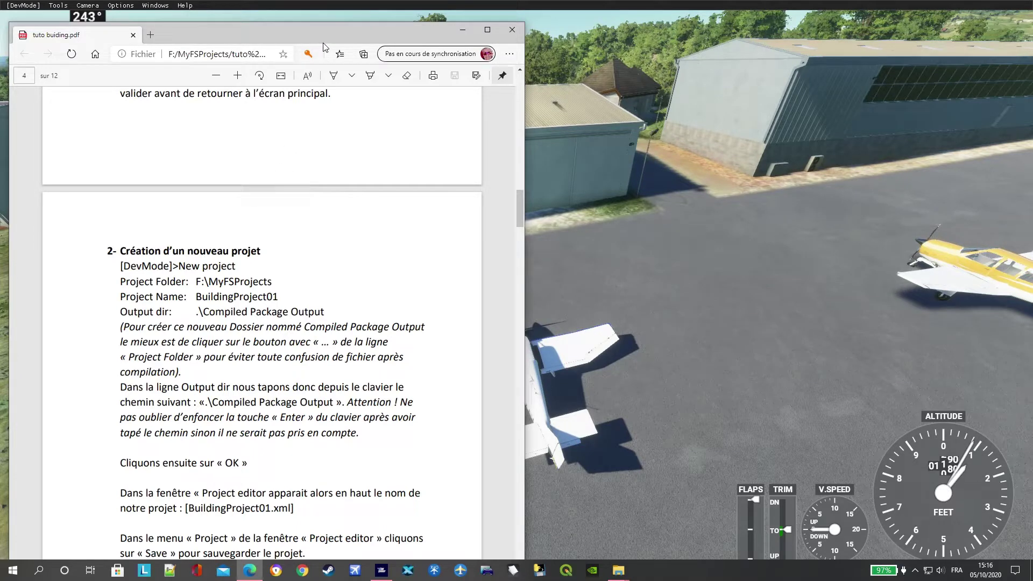
drag(334, 35, 546, 32)
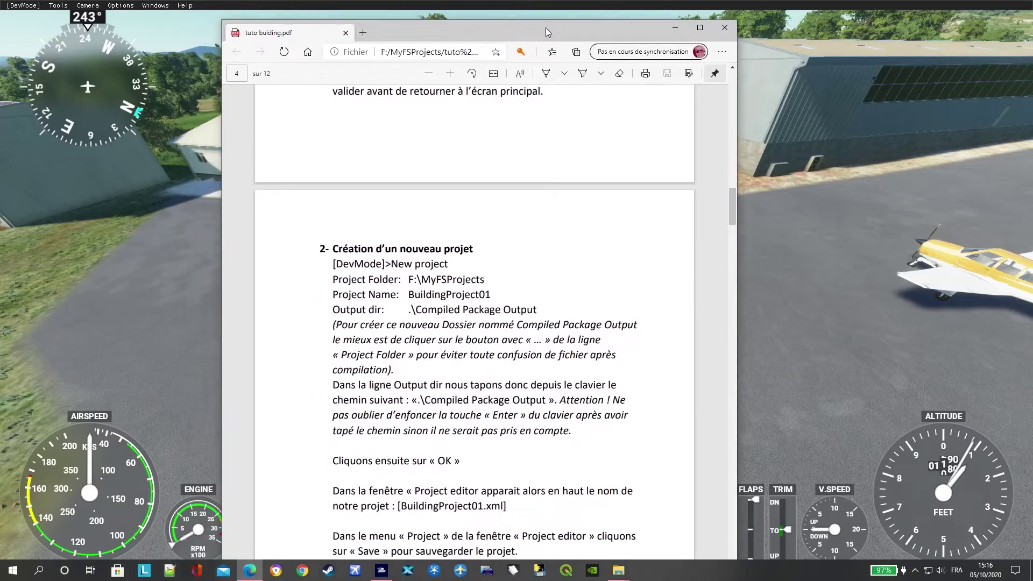
click(21, 9)
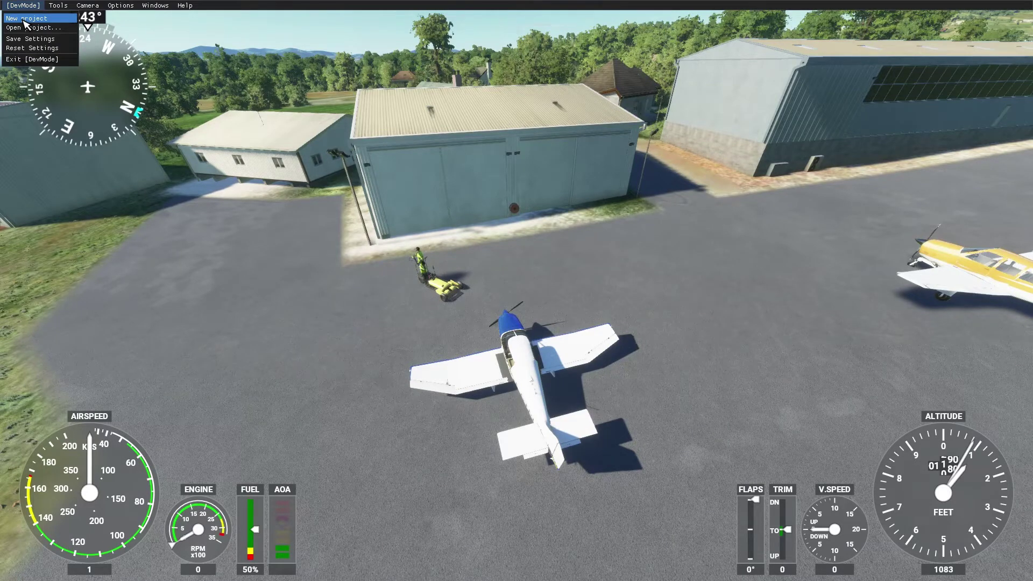
click(26, 20)
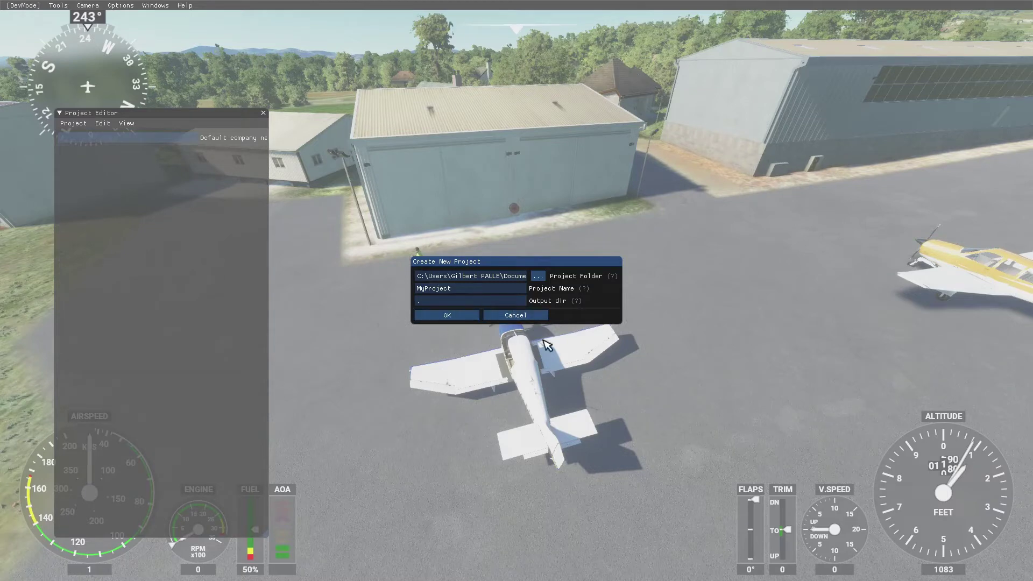
Step: Bring back the PDF guide and move it and the Create New Project dialog apart so that they do not overlap
mouse_move(614, 279)
key(super)
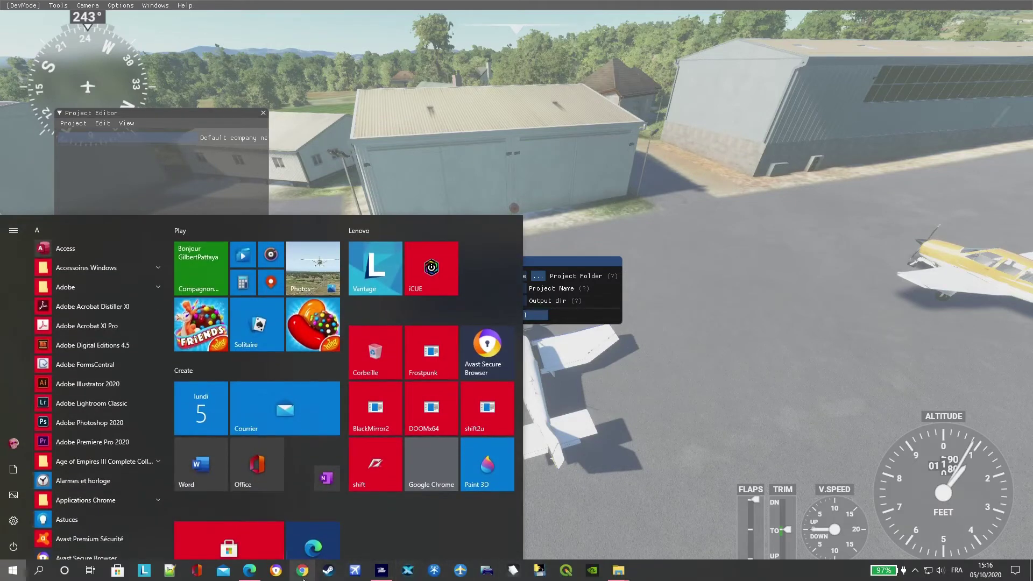
click(251, 577)
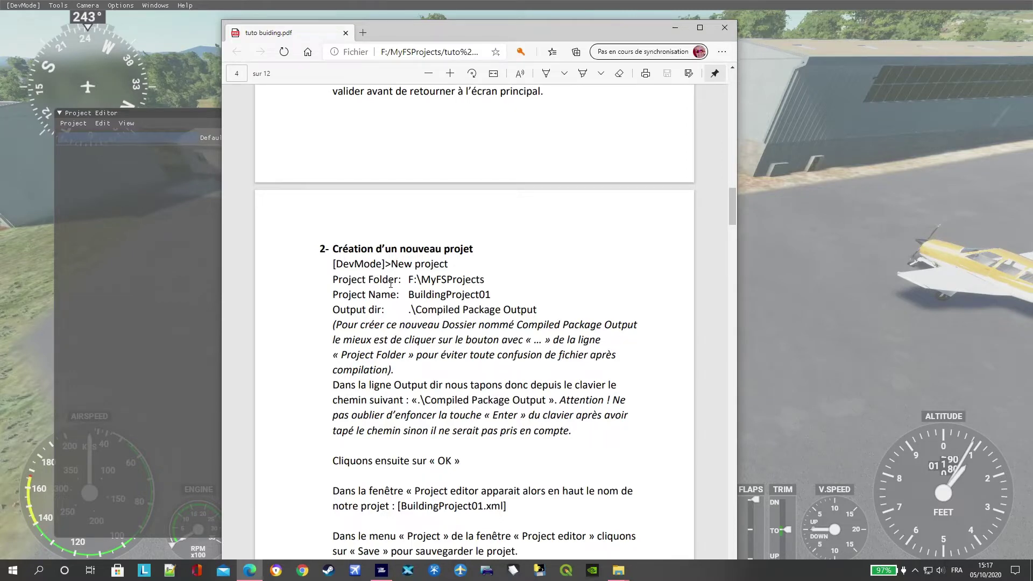
drag(489, 32, 652, 342)
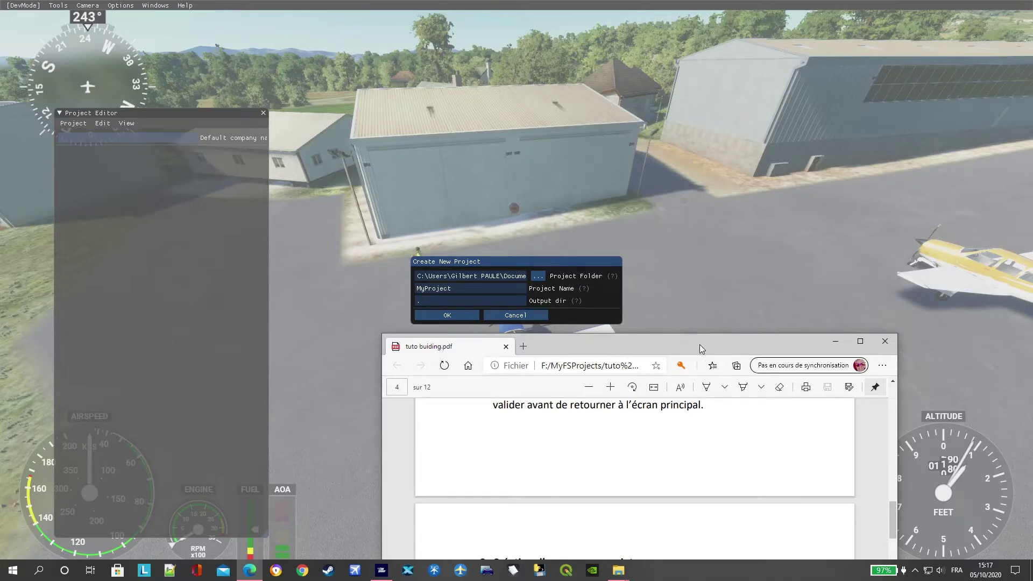
drag(699, 346, 305, 60)
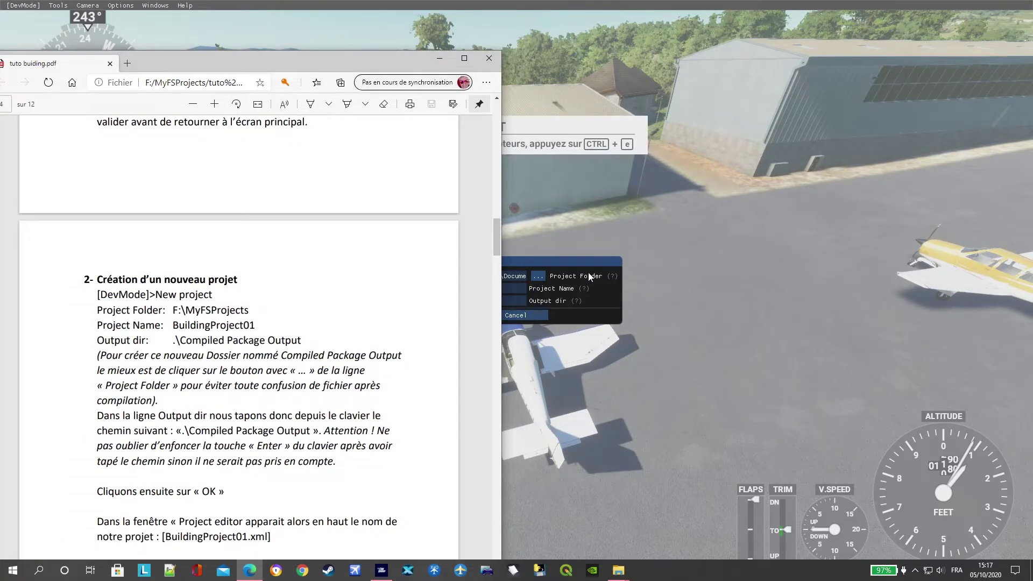
drag(590, 275, 754, 222)
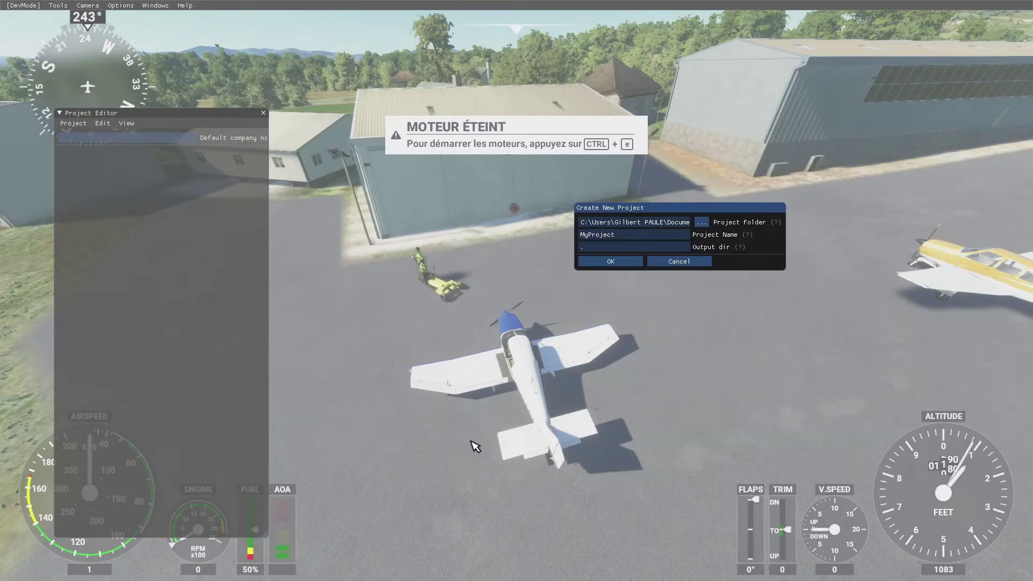
Step: Switch to File Explorer, inspect the MyFSProjects folder on the Backup Plus (F:) drive, and return to the simulator
key(super)
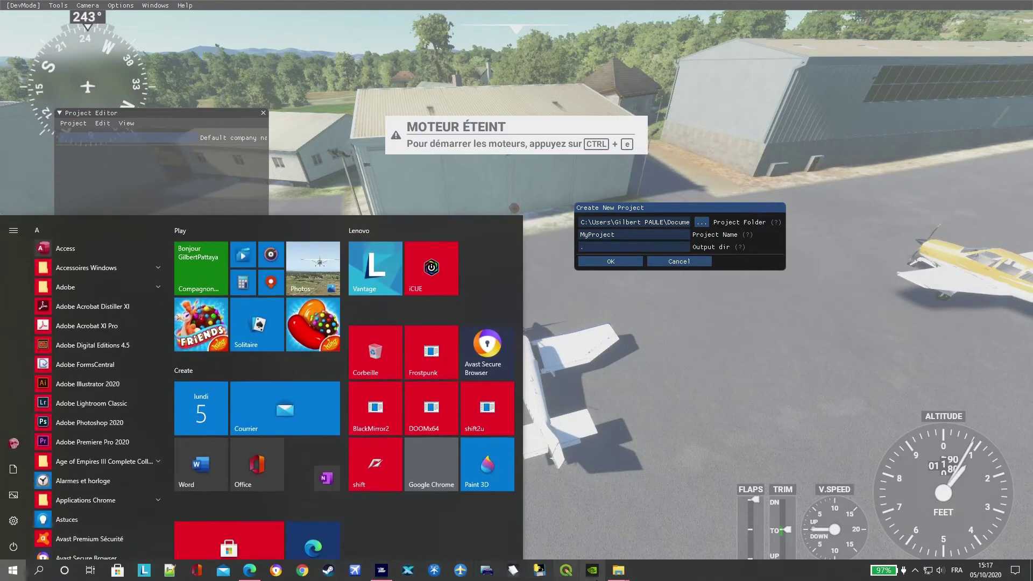
mouse_move(620, 574)
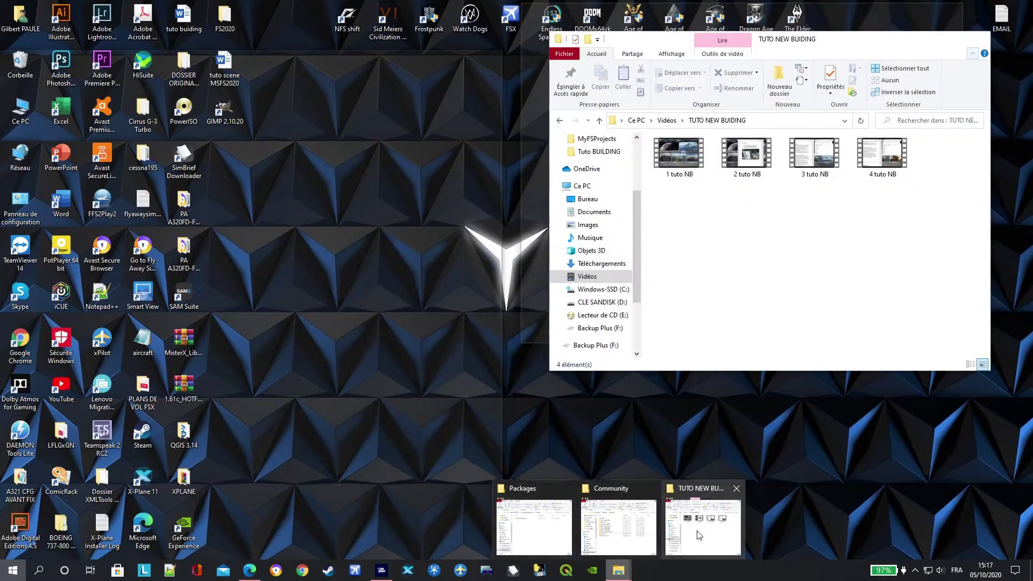
click(621, 533)
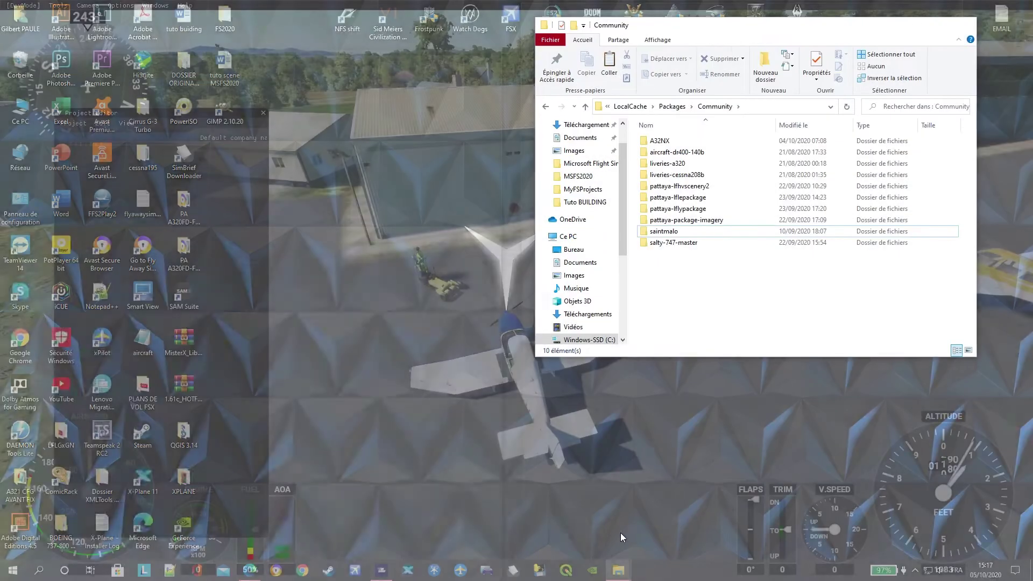
key(super)
mouse_move(619, 571)
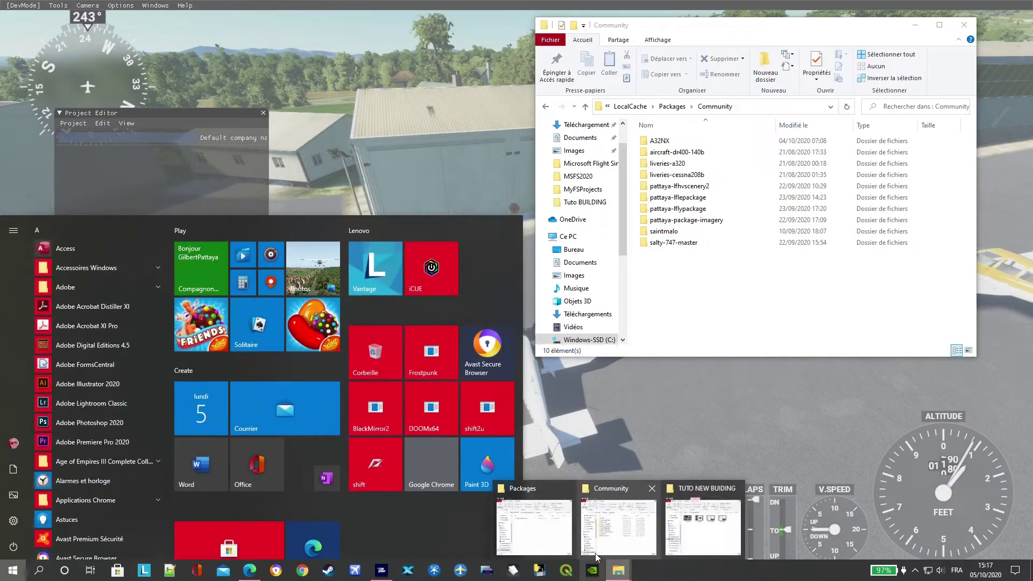
click(550, 527)
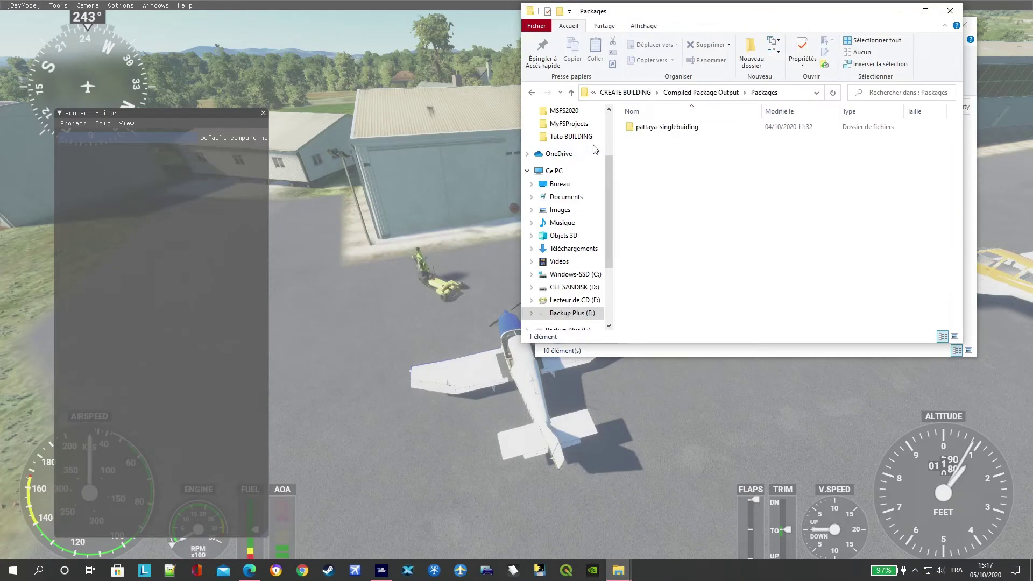
scroll(586, 303, down, 1)
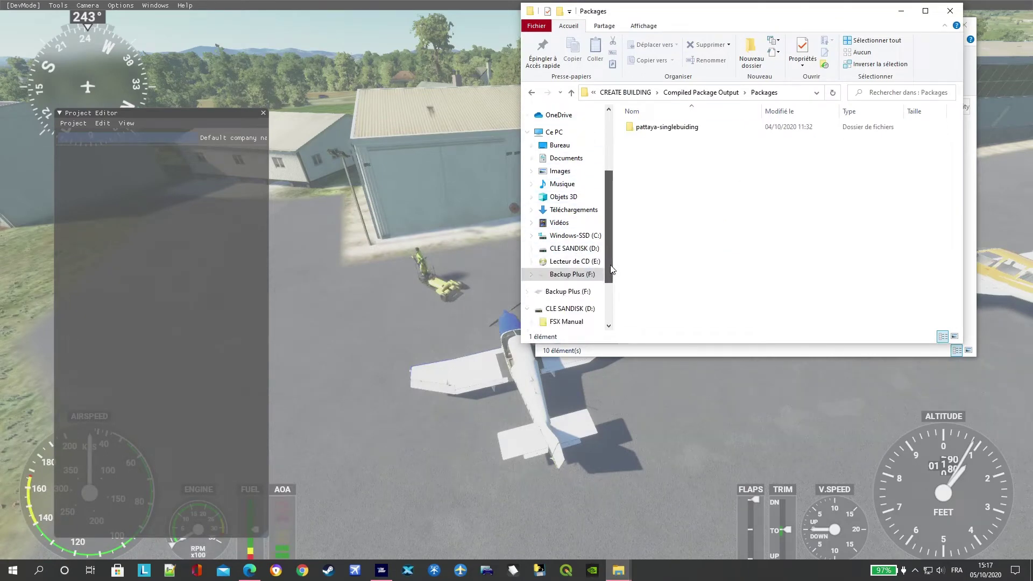
click(582, 292)
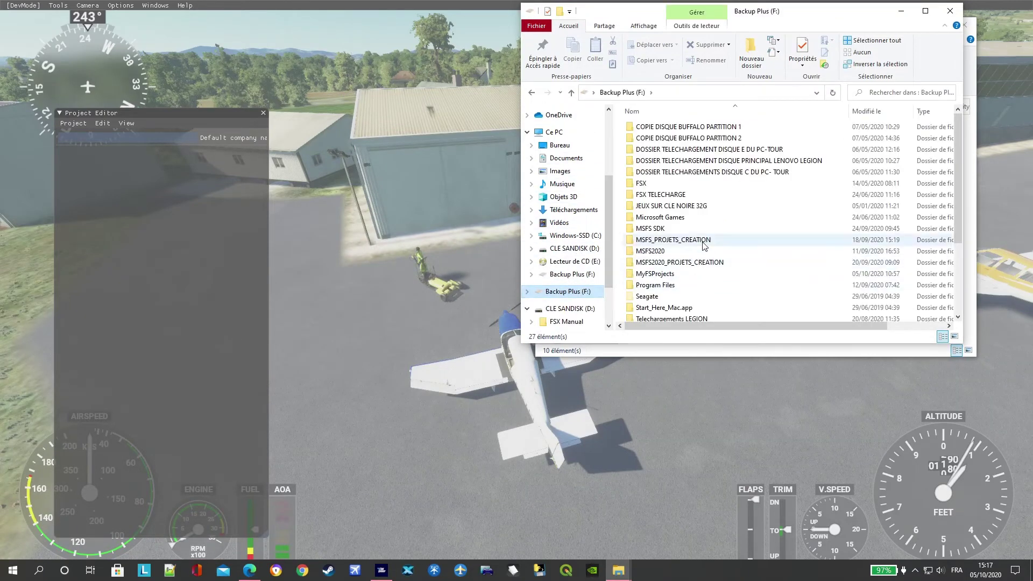
scroll(705, 248, down, 1)
double_click(669, 248)
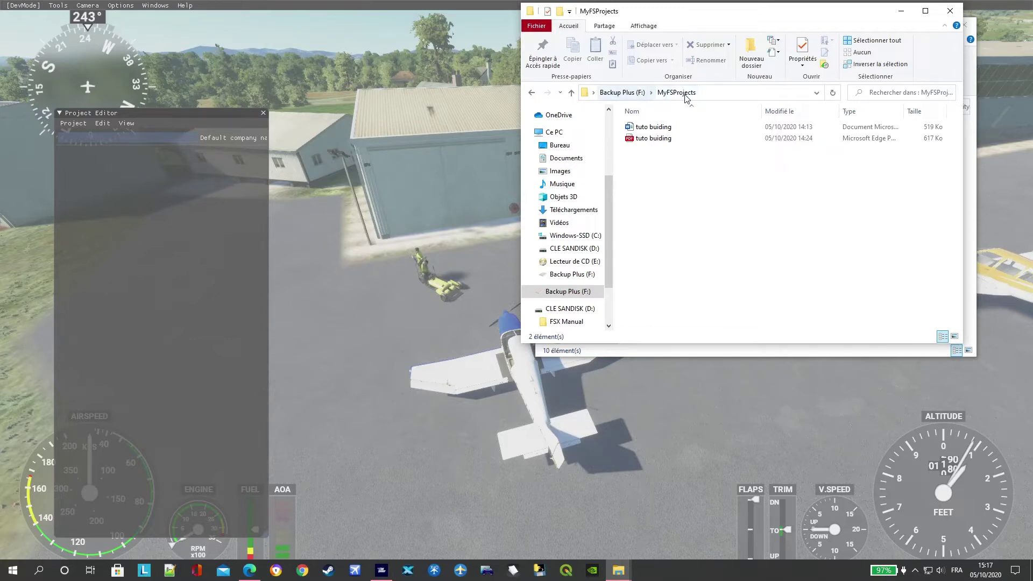
click(389, 338)
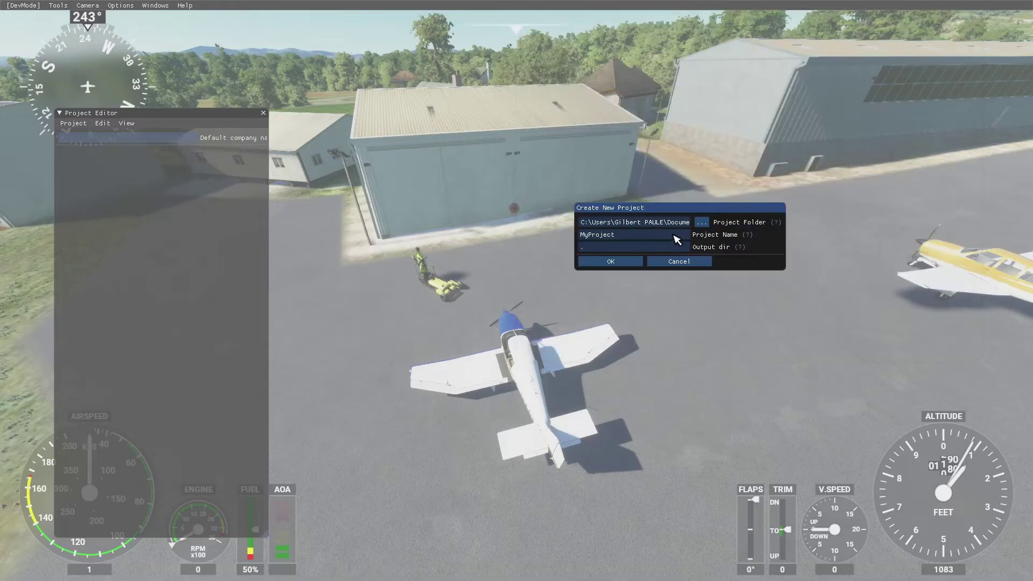
Step: Set the new project's folder to F:\MyFSProjects by browsing the Backup Plus (F:) drive
click(703, 223)
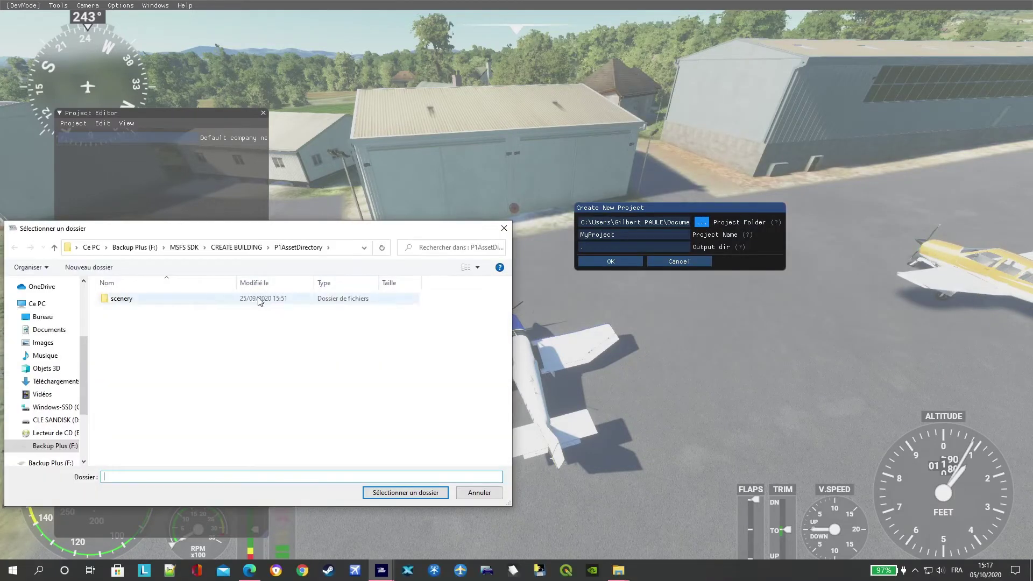
click(135, 248)
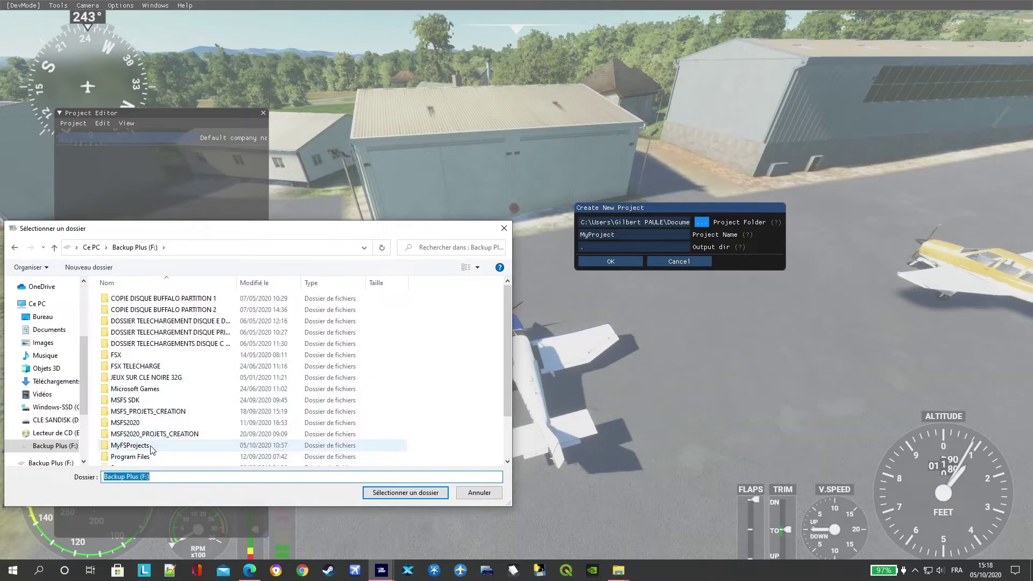
click(129, 447)
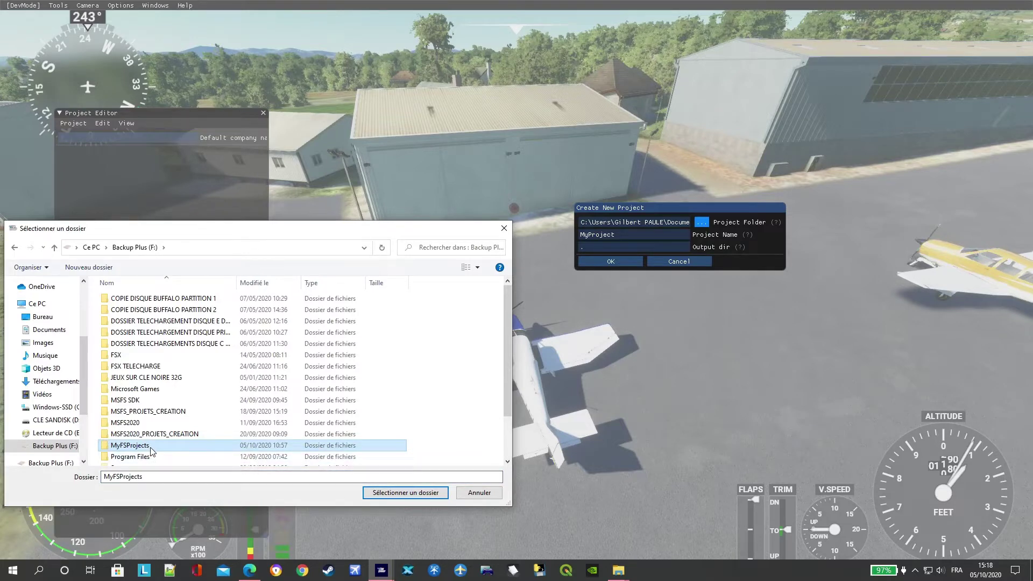
click(150, 448)
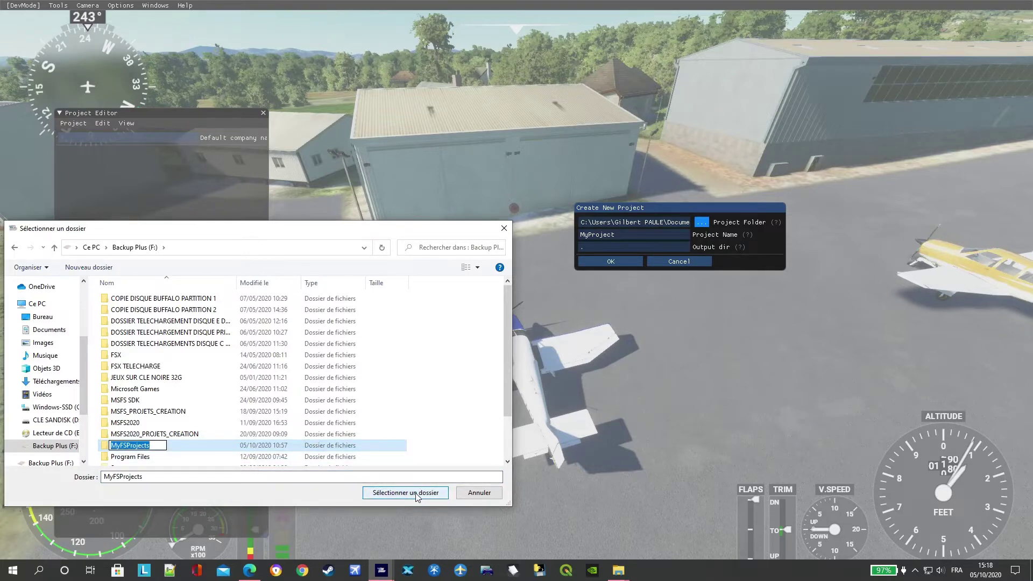
click(410, 494)
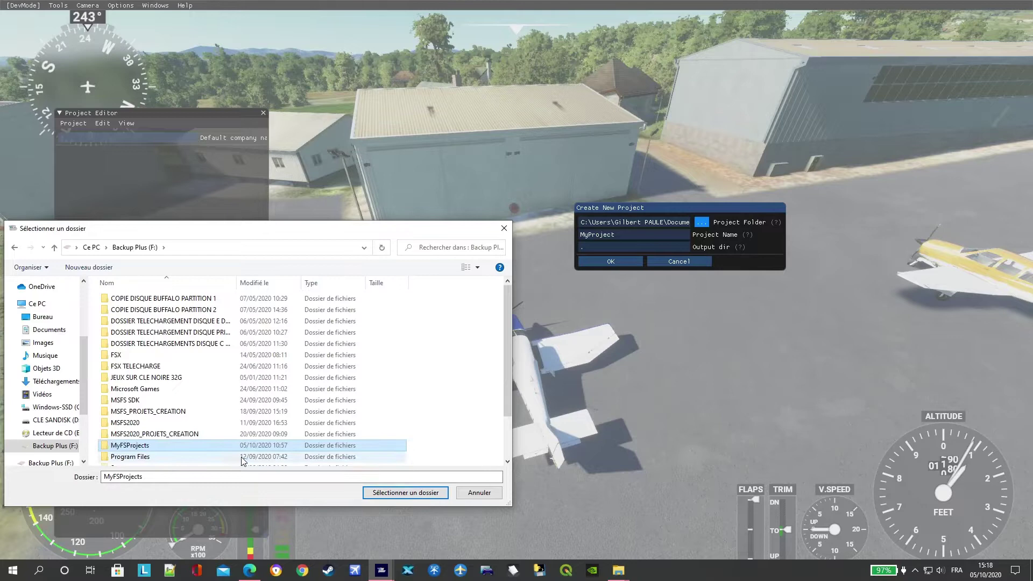
click(407, 493)
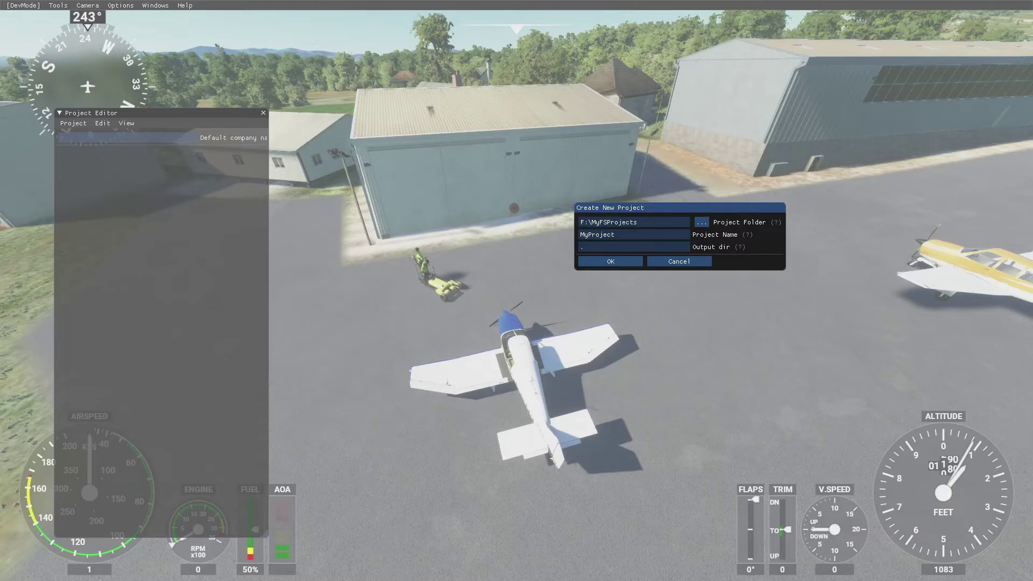
Step: Bring up the PDF guide and read the project name and output directory in its new-project section
key(super)
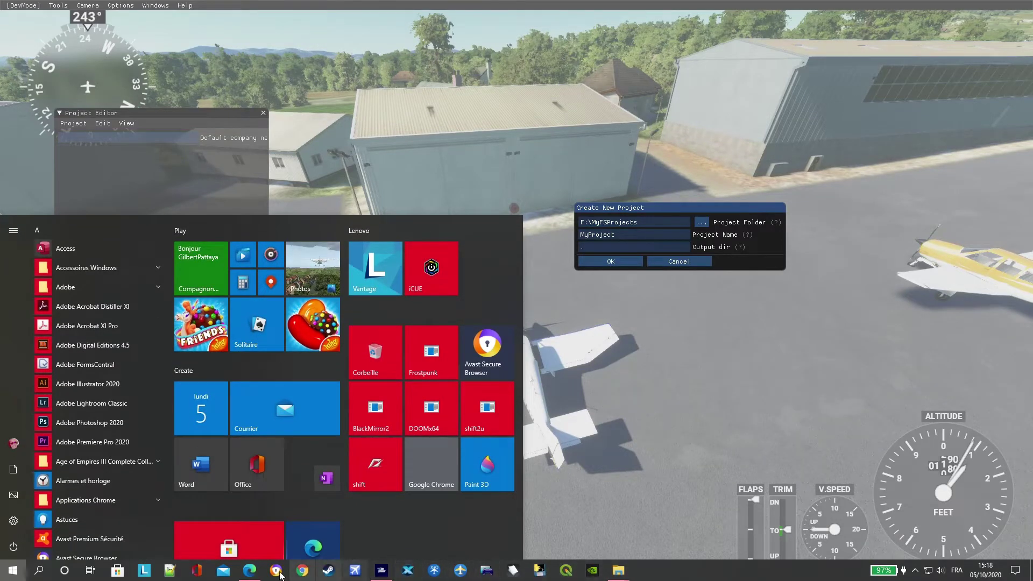
click(244, 574)
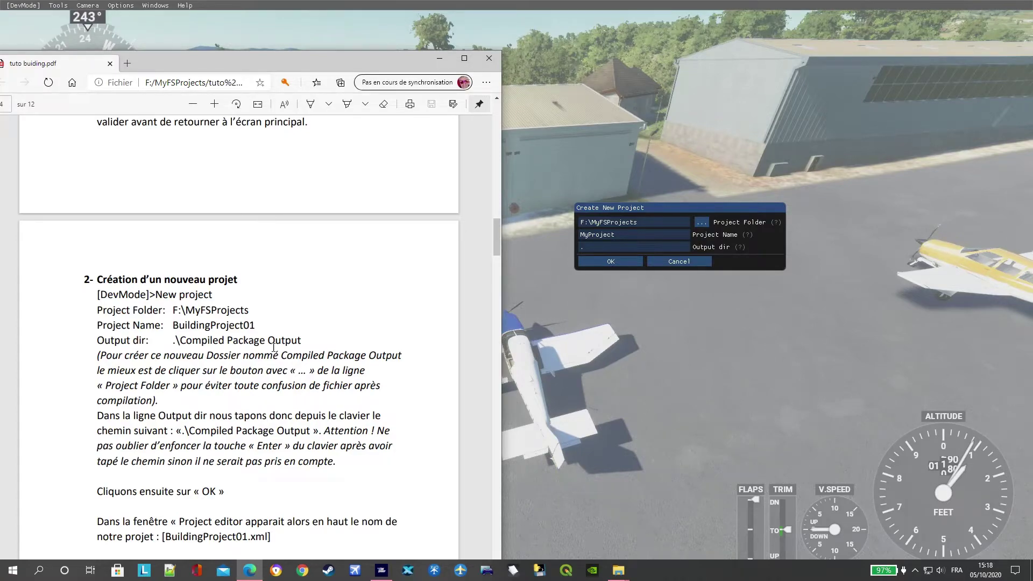
scroll(238, 364, up, 6)
scroll(233, 377, down, 5)
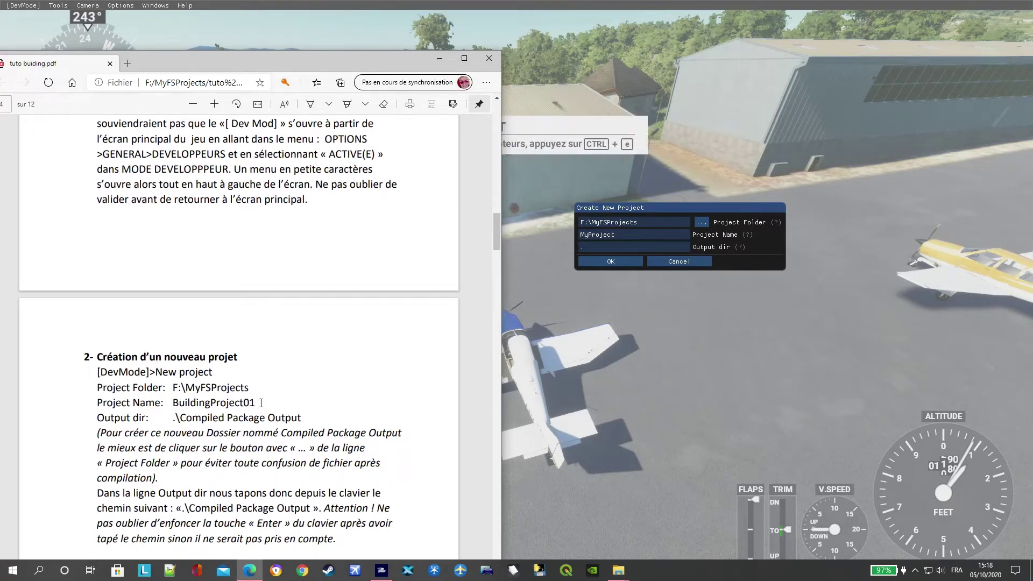
click(630, 235)
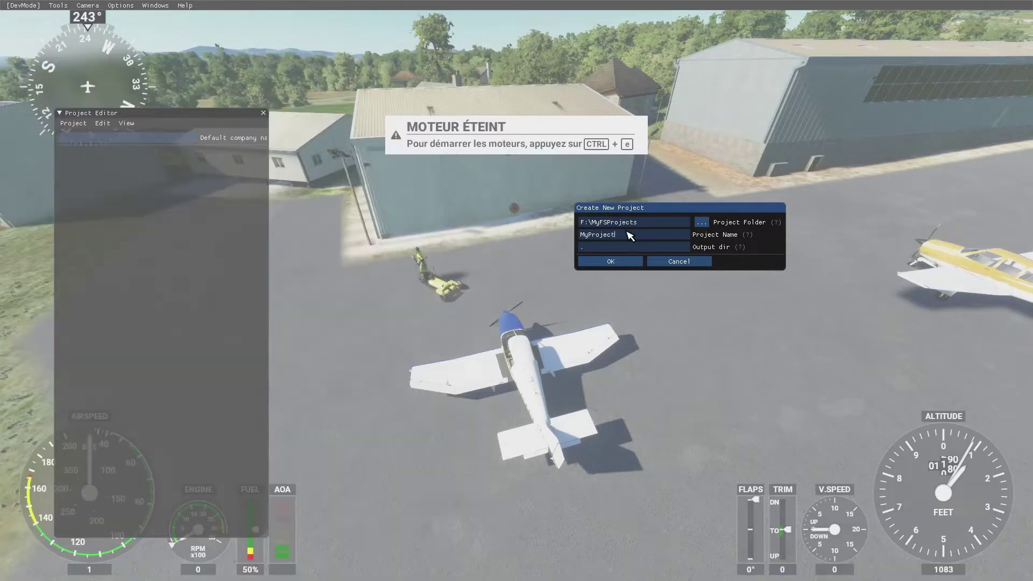
key(super)
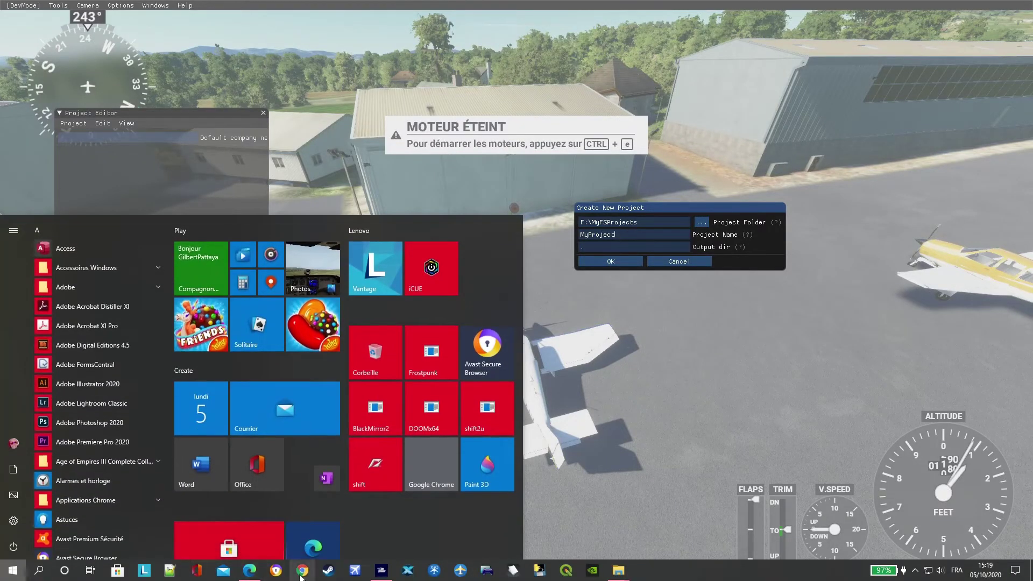
click(251, 575)
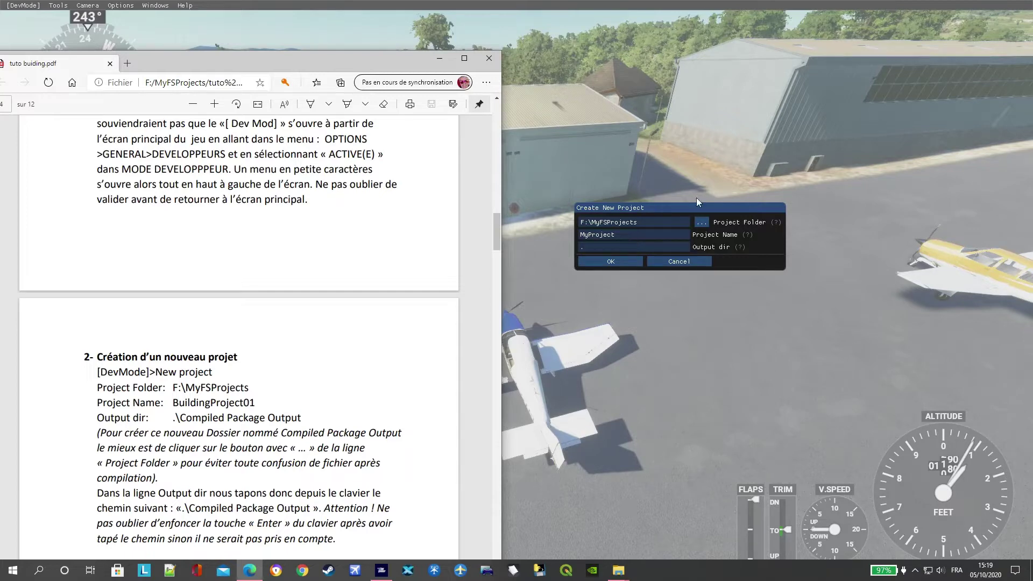
Step: Set the new project's name to BuildingProject01
click(623, 237)
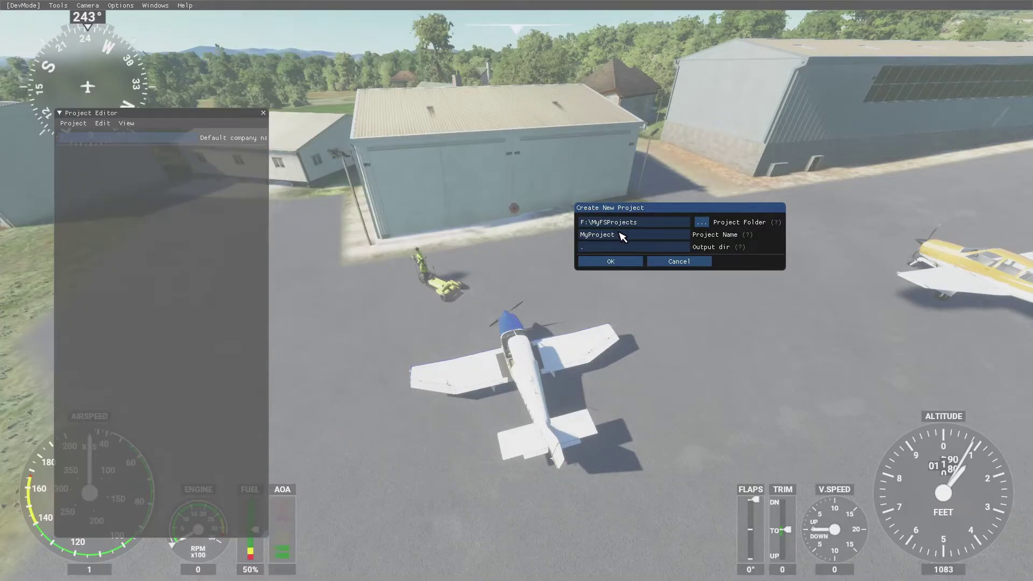
key(BackSpace)
key(BackSpace)
key(BackSpace)
key(BackSpace)
key(BackSpace)
key(BackSpace)
key(BackSpace)
key(BackSpace)
key(BackSpace)
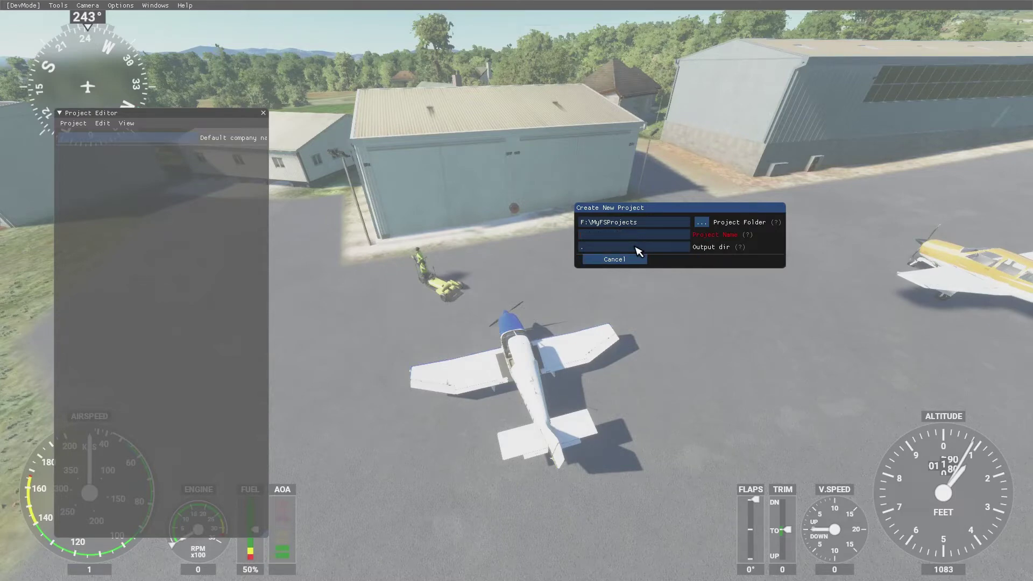
text(Buil)
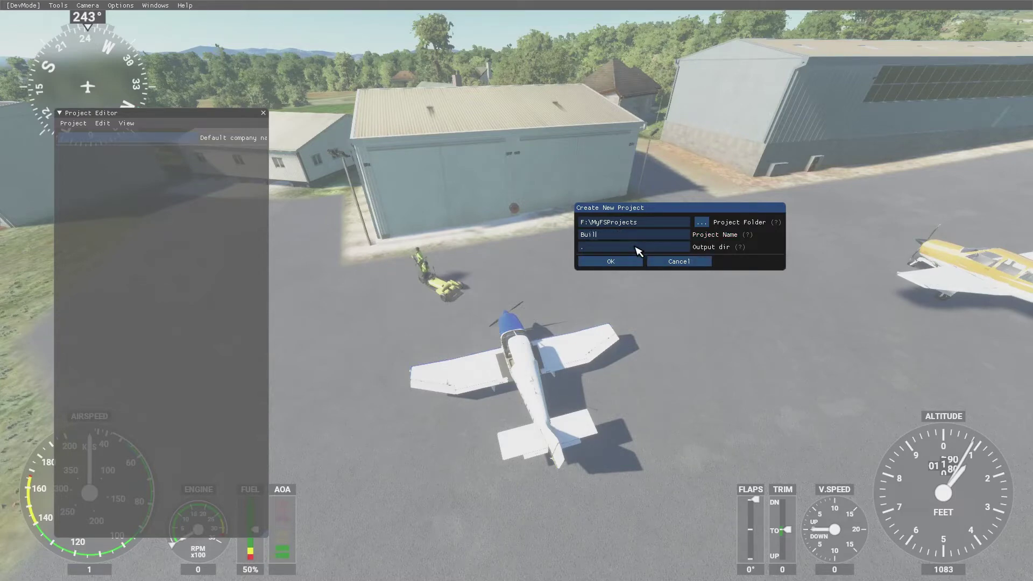
text(dingProject01)
click(655, 239)
Step: Check the output directory instructions in the PDF guide and set the Output dir to .\Compiled Package Output
key(super)
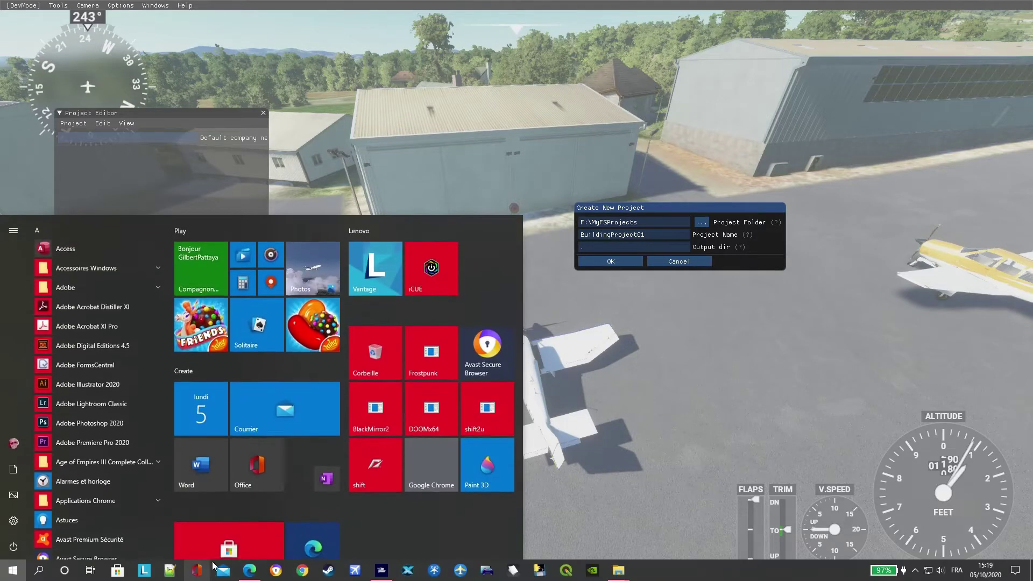
click(251, 575)
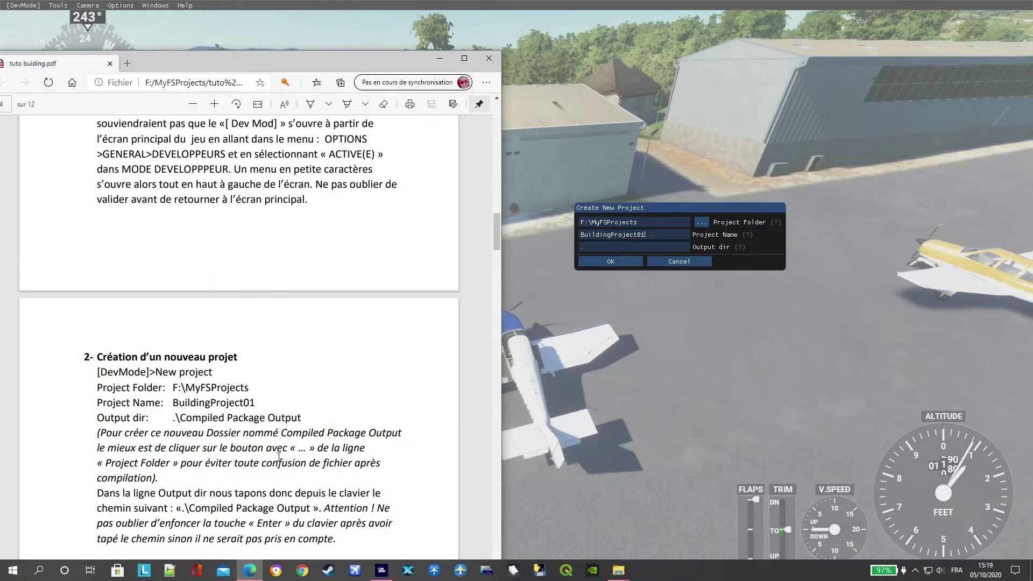
scroll(249, 431, down, 3)
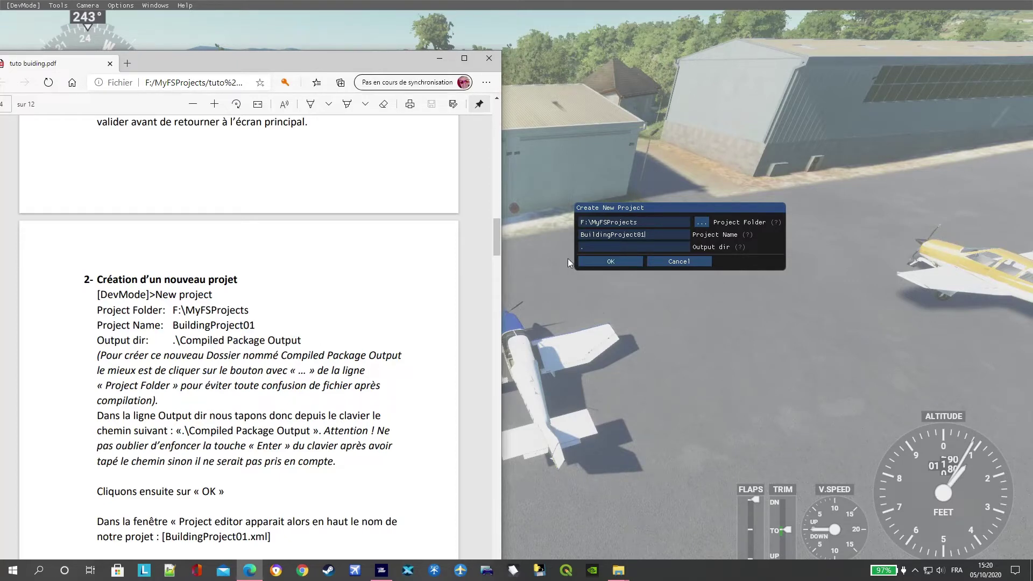
click(624, 247)
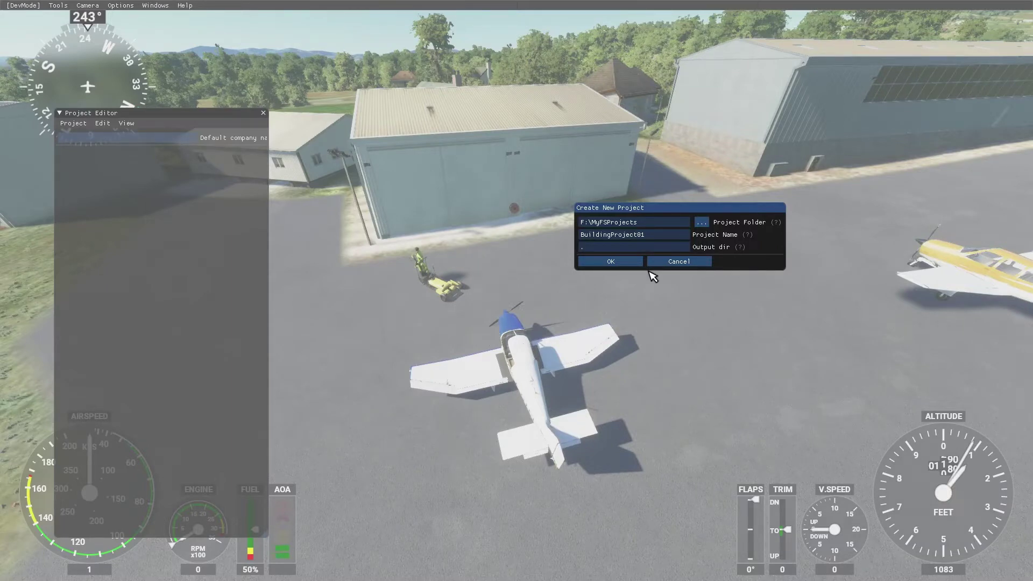
text(.\Compiled Package Ou)
text(tput)
Step: Browse to F:\MyFSProjects from the project folder setting, create a folder there named Compiled Project Output, and cancel the folder selection
click(702, 223)
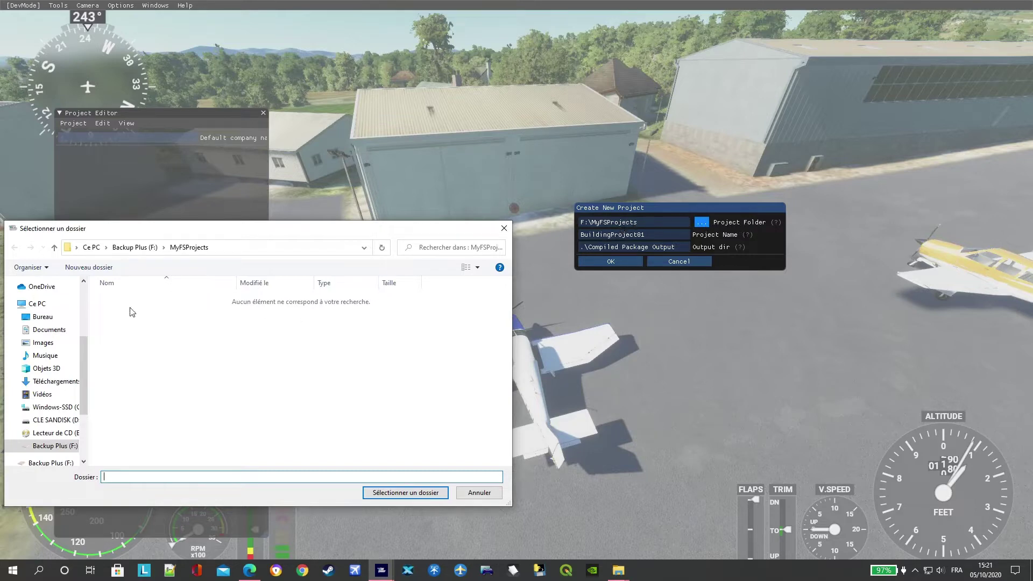
click(164, 379)
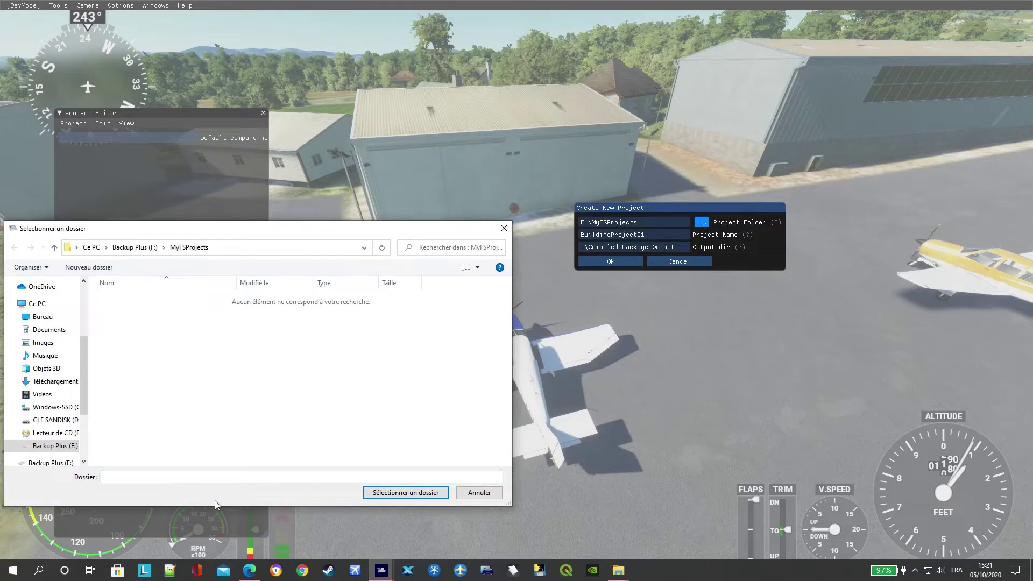
right_click(124, 312)
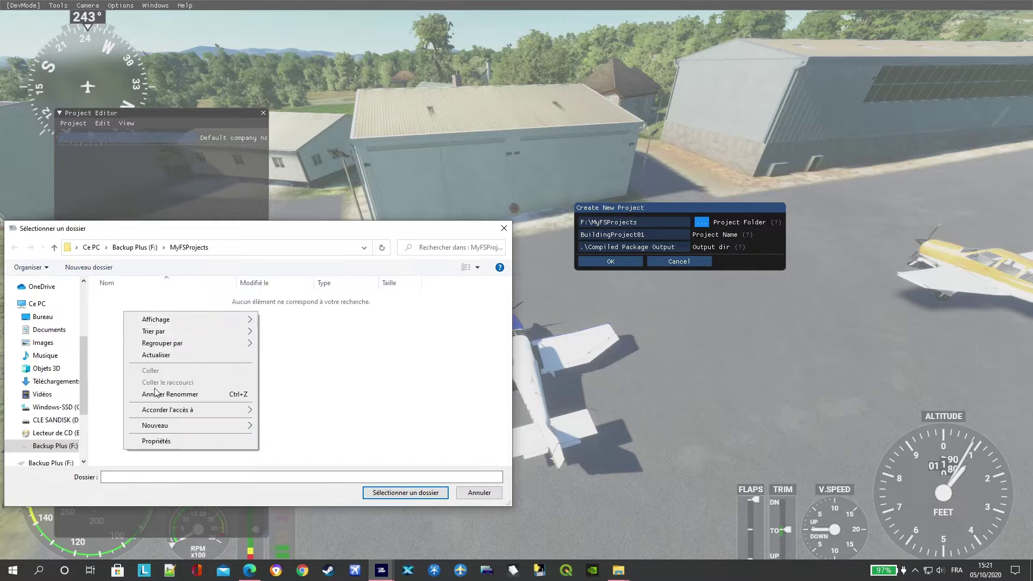
mouse_move(188, 432)
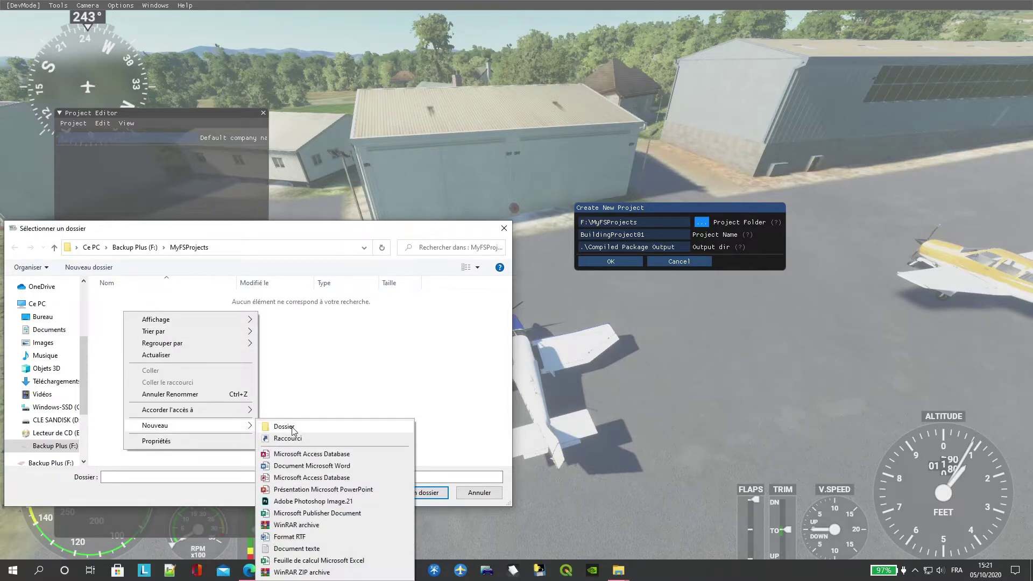
click(293, 426)
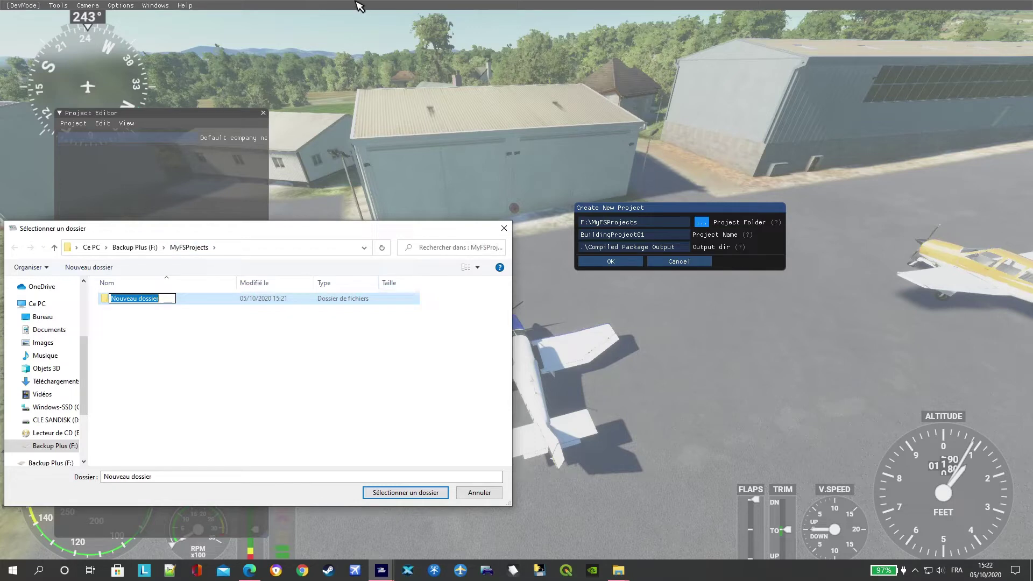
text(C)
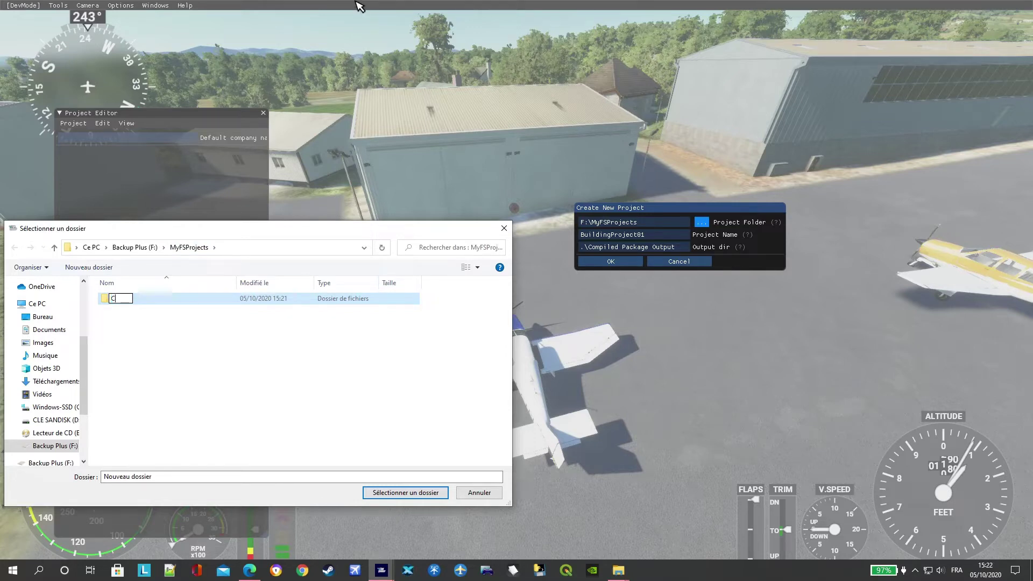
text(ompiled Proje)
text(ct)
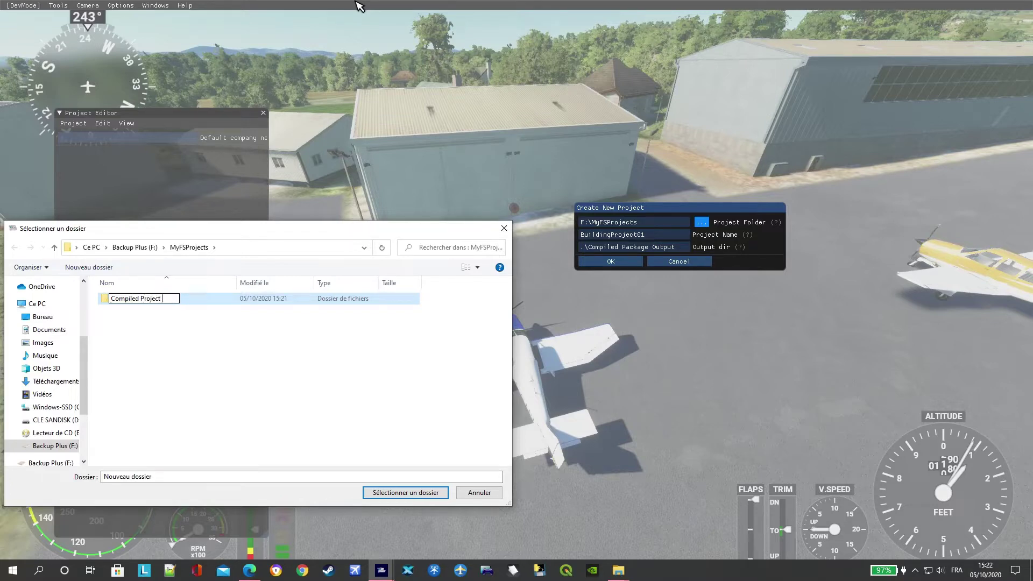
text( Output)
click(224, 303)
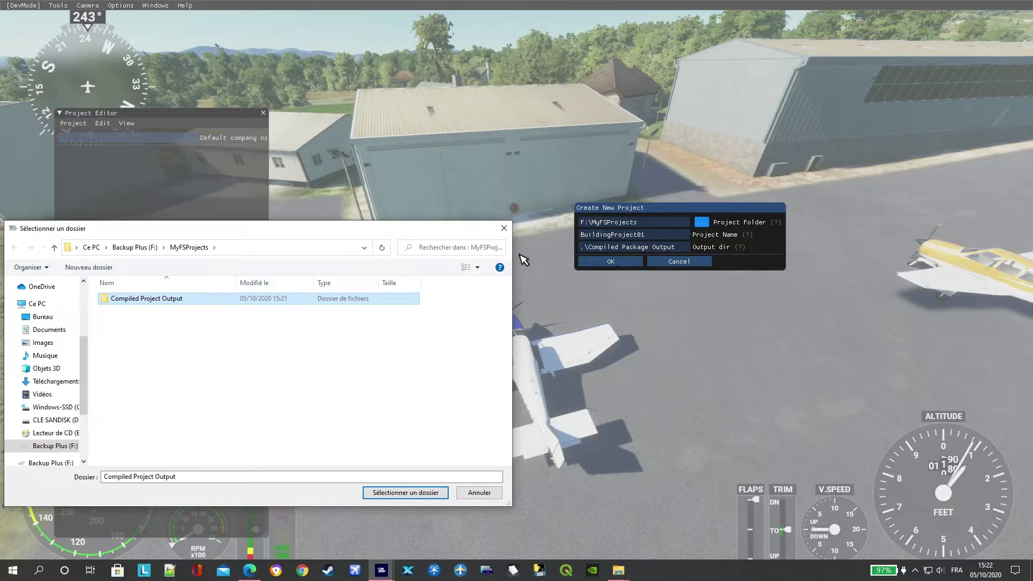
click(683, 251)
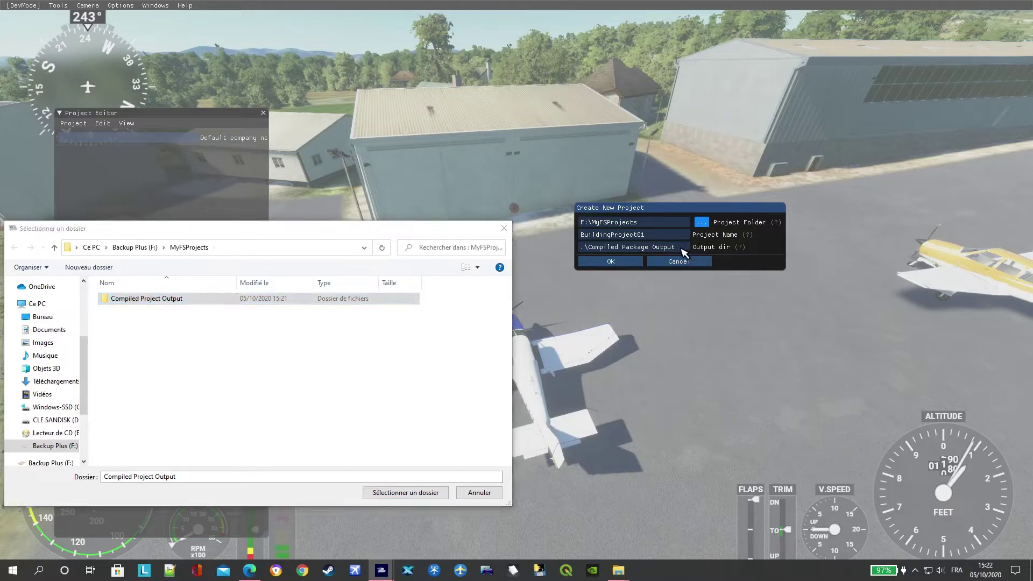
click(417, 460)
click(279, 300)
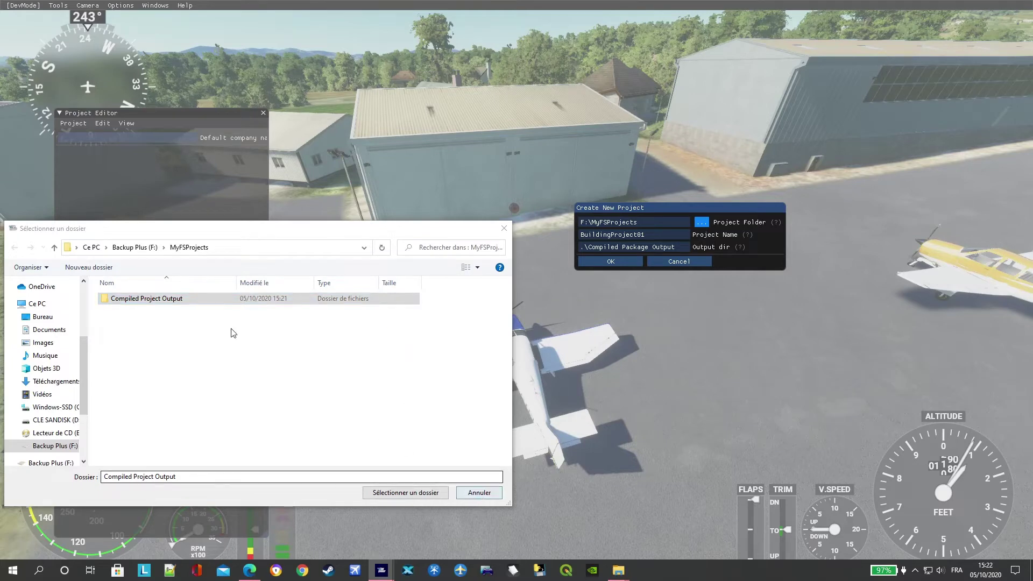
click(479, 493)
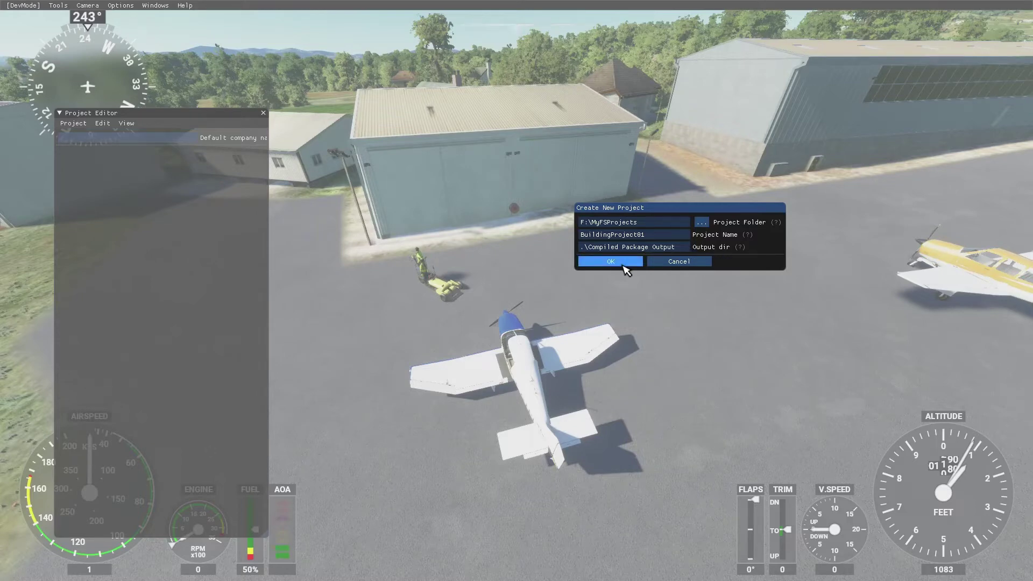
Step: Check the remaining new-project instructions in the PDF guide and confirm the creation of the project
key(super)
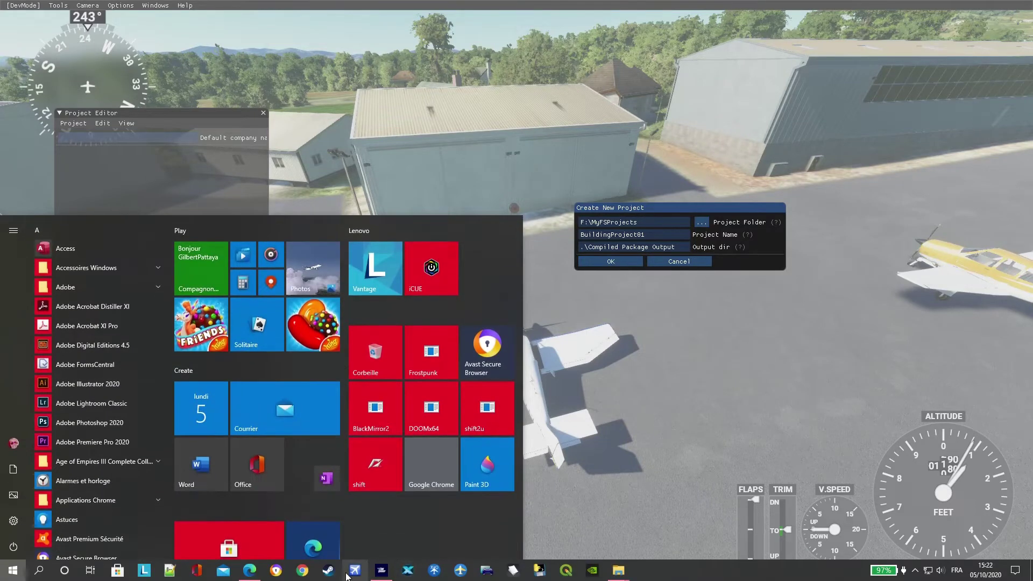
click(260, 569)
scroll(373, 325, down, 5)
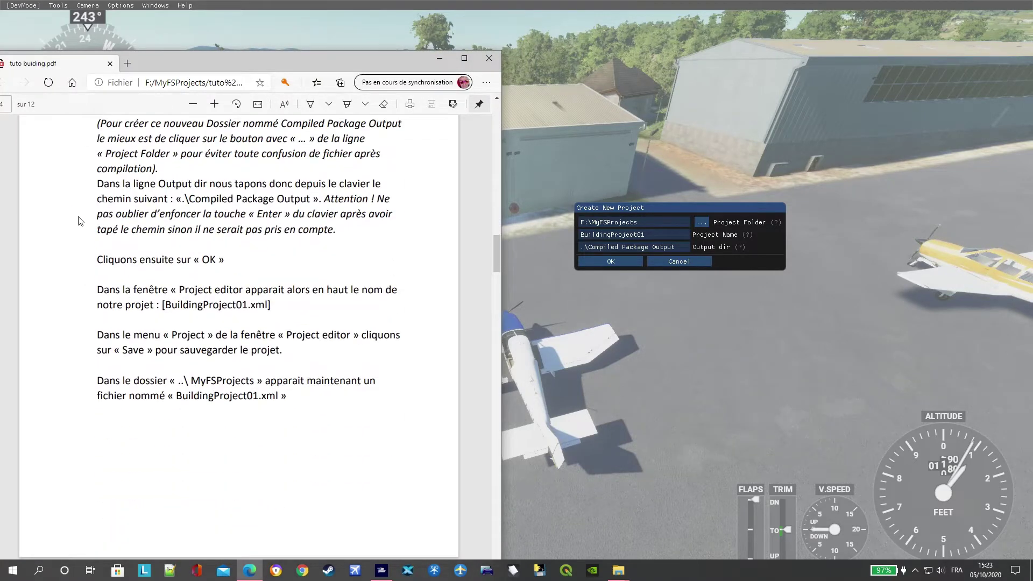
click(622, 261)
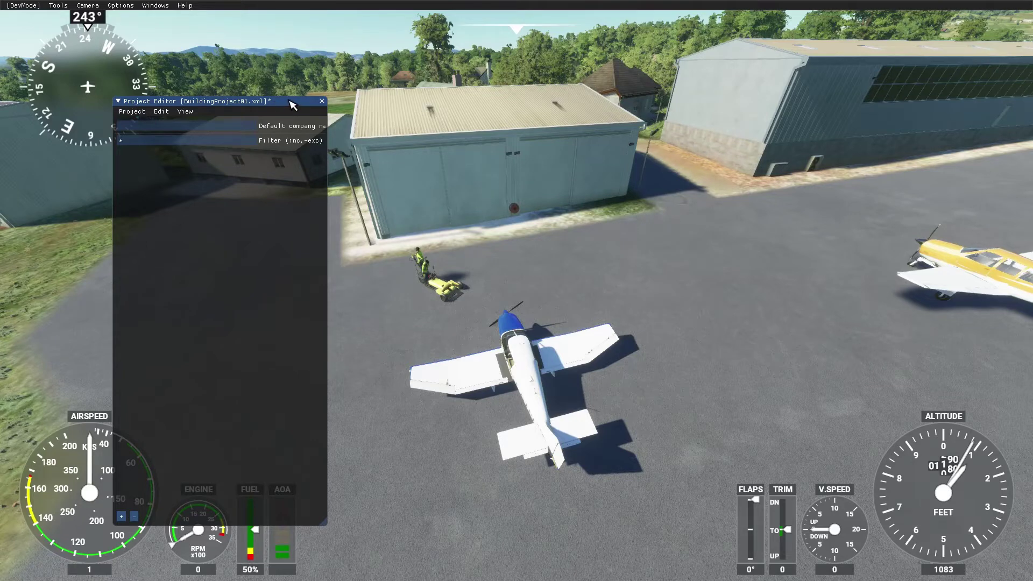
Step: Move the Project Editor clear of the PDF guide, save the project, and reposition the File Explorer window showing MyFSProjects
drag(291, 103, 410, 121)
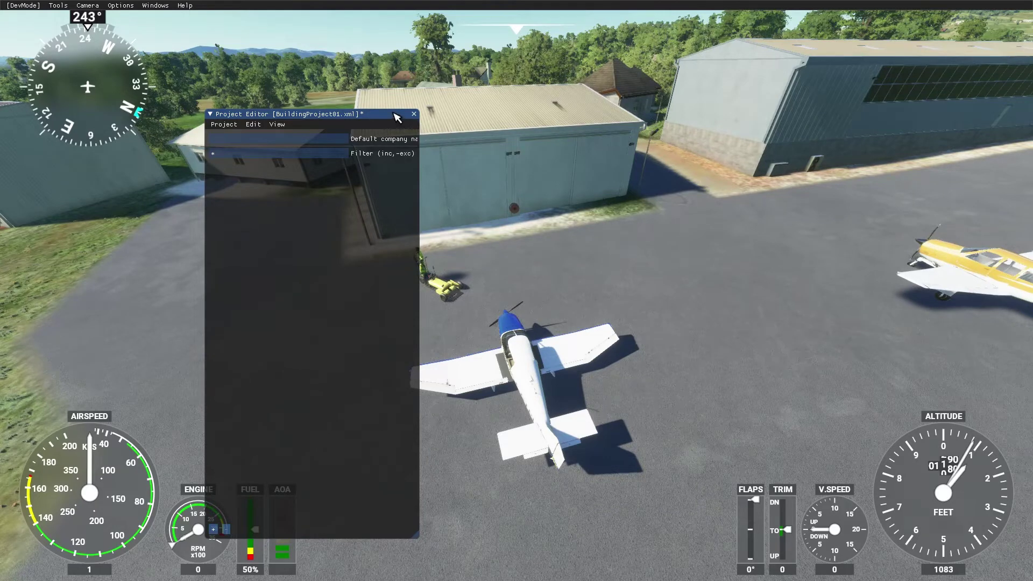
drag(394, 114, 376, 76)
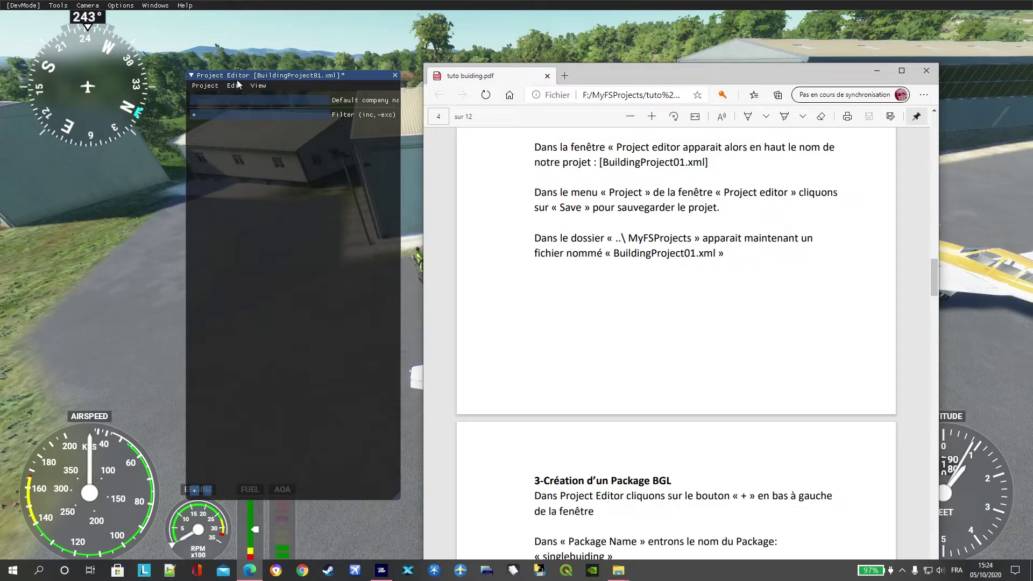
click(209, 86)
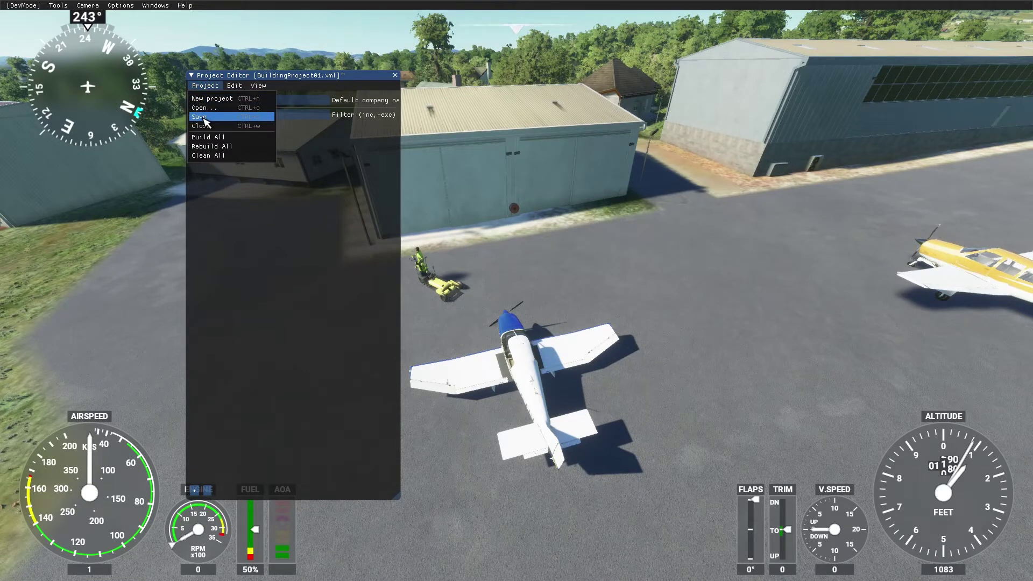
click(204, 117)
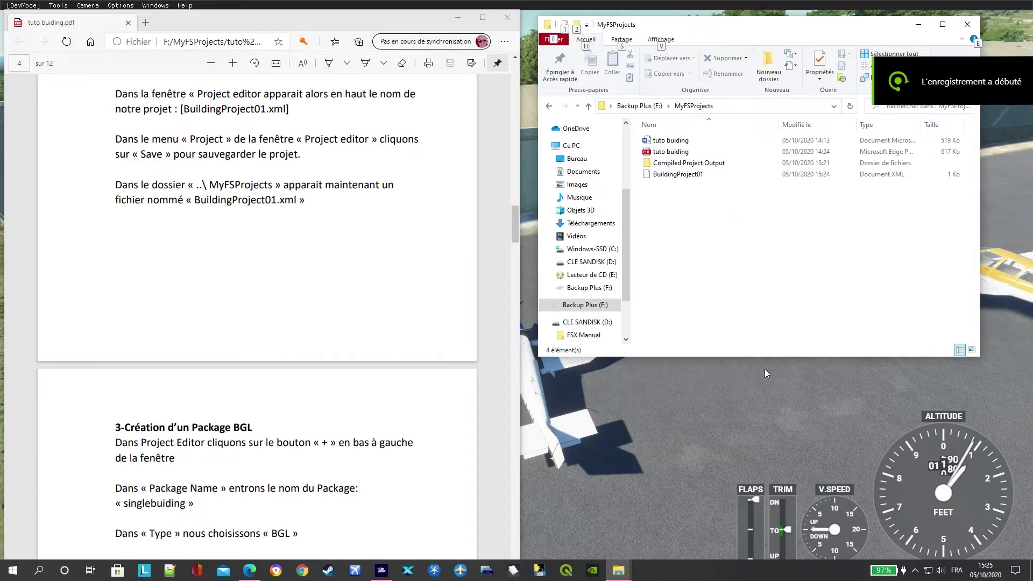
drag(724, 24, 719, 64)
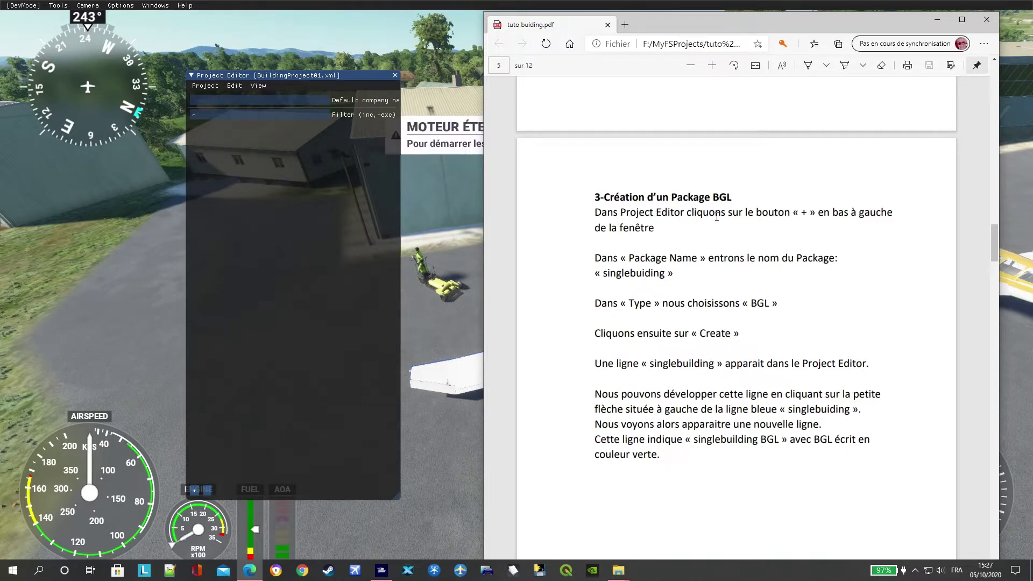
Step: Start adding a package to BuildingProject01 and place the Add Package dialog and the PDF guide side by side
click(195, 491)
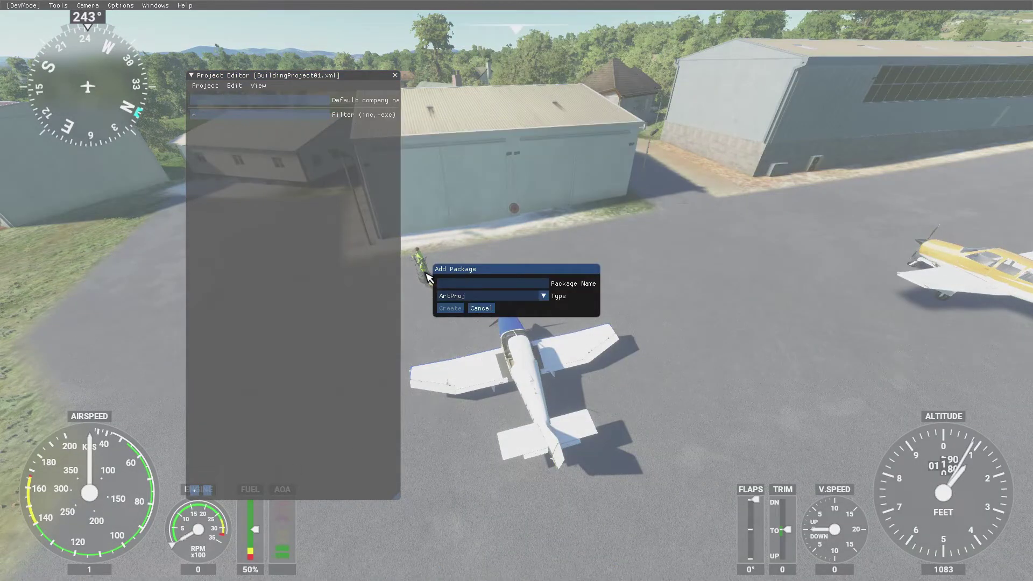
drag(512, 274, 578, 166)
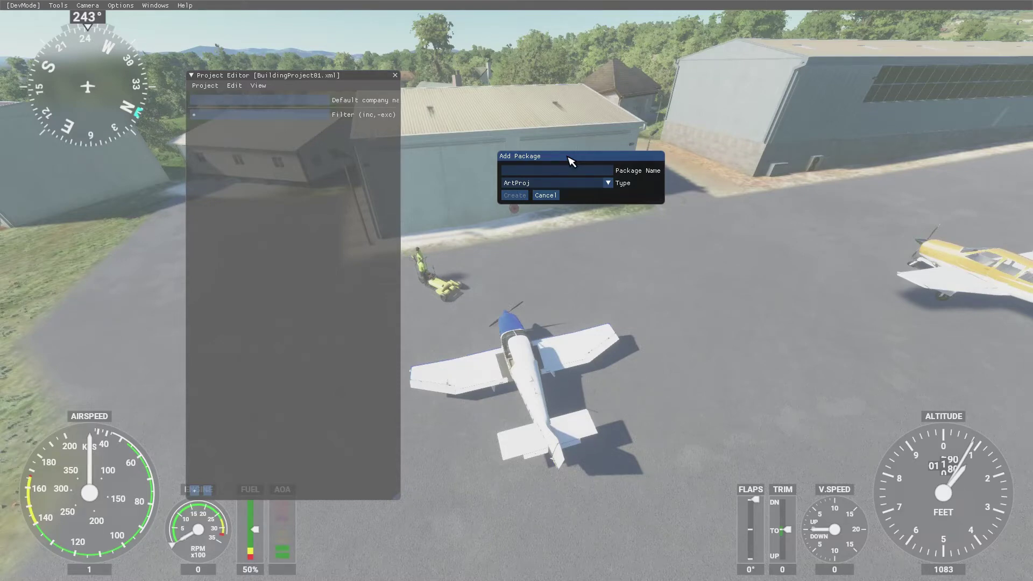
key(super)
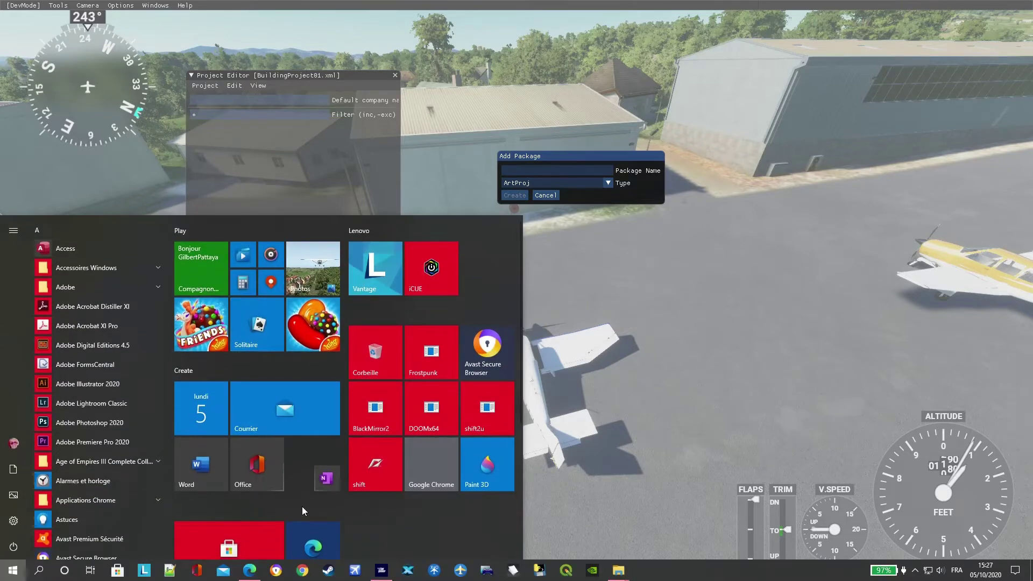
click(250, 571)
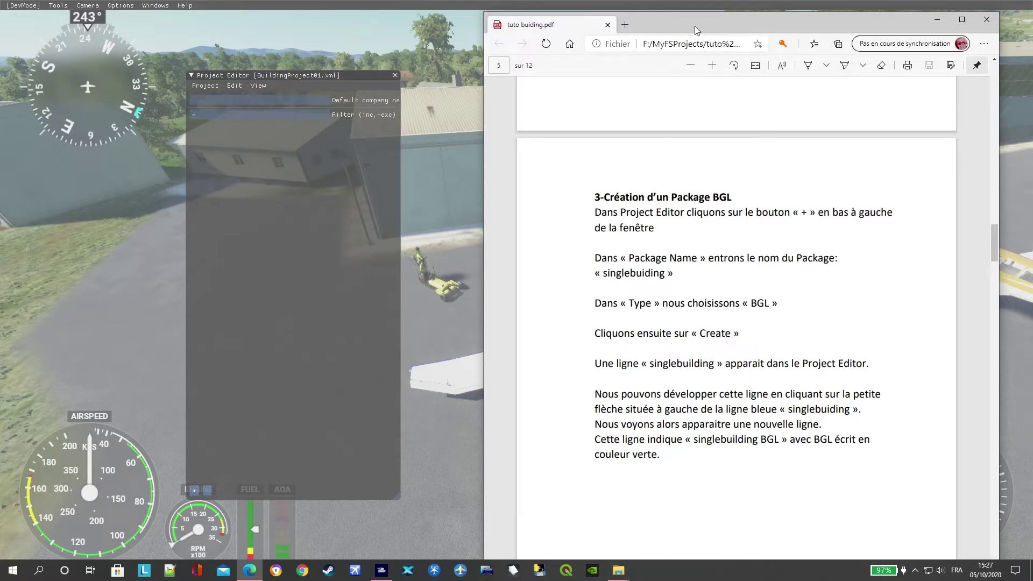
drag(699, 22, 256, 20)
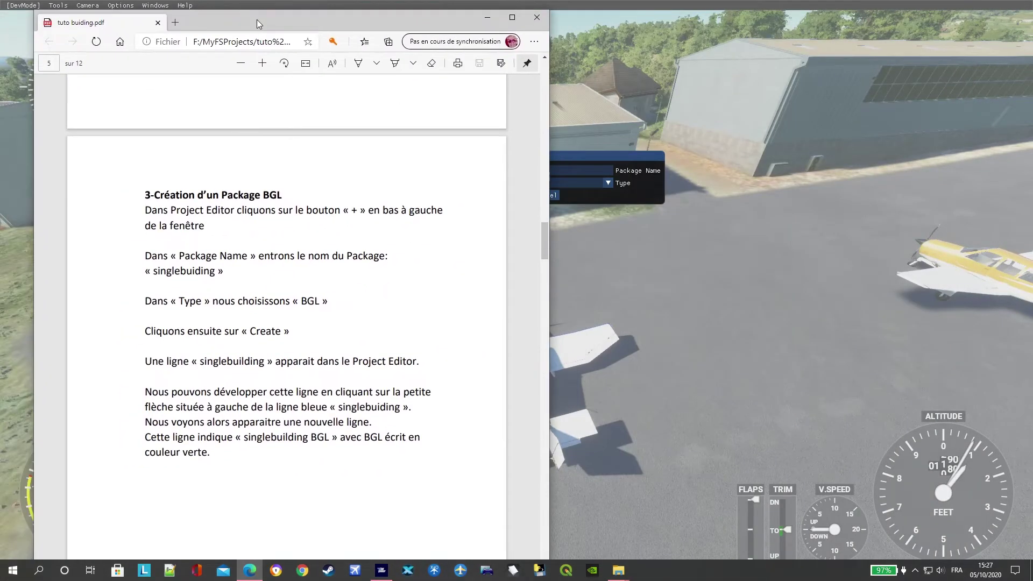
click(641, 158)
drag(644, 160, 776, 137)
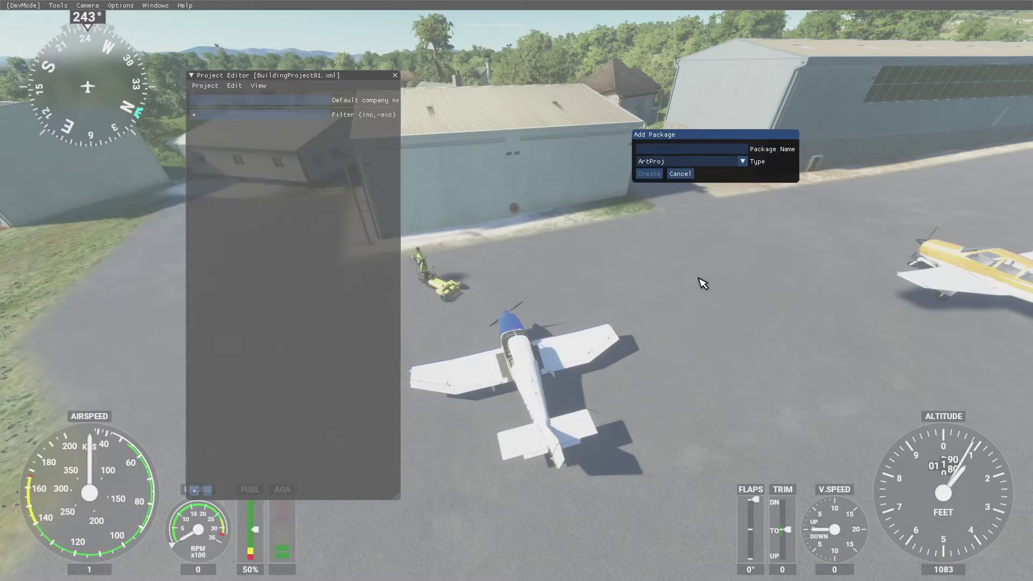
Step: Check the package name in the PDF guide and enter singlebuilding as the Package Name
key(super)
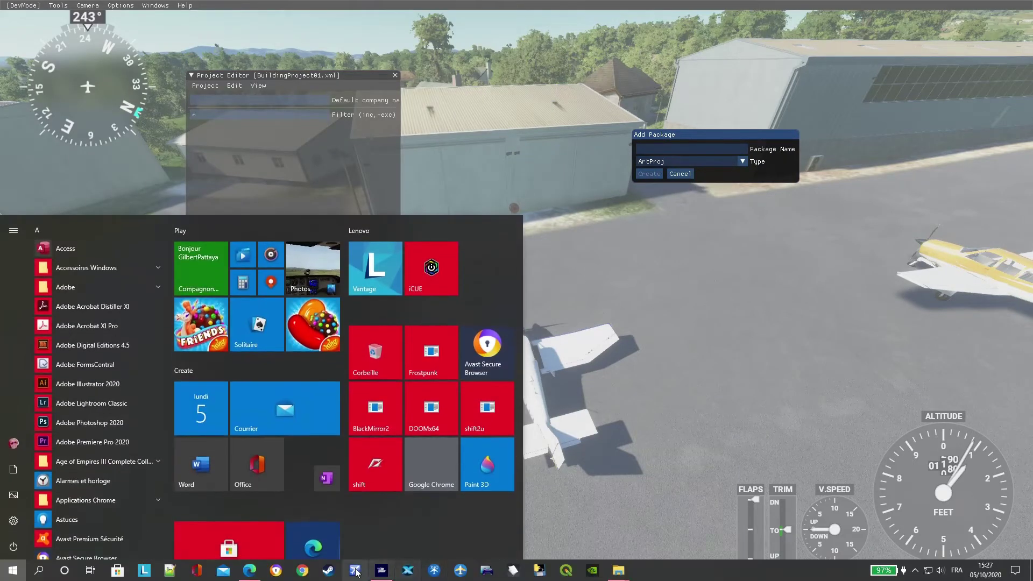
click(249, 571)
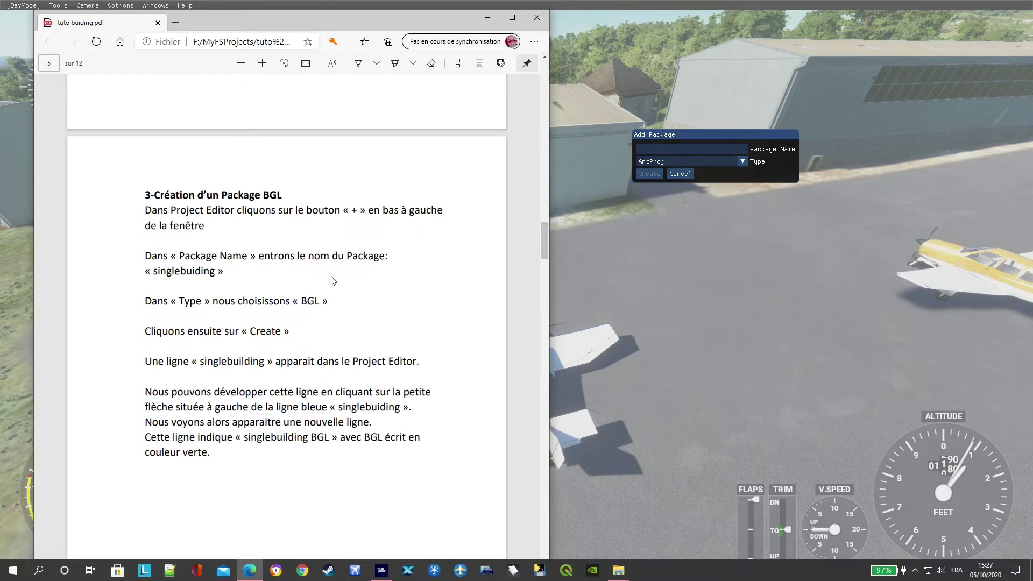
click(659, 147)
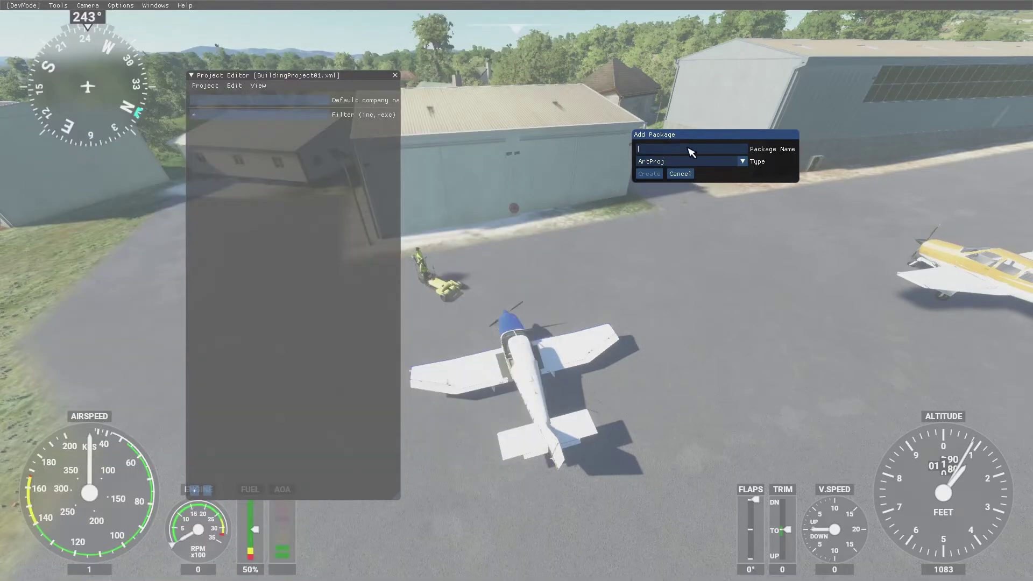
text(singlebuilding)
Step: Check the type instruction in the PDF guide, set the package Type to BGL, and create the package
key(super)
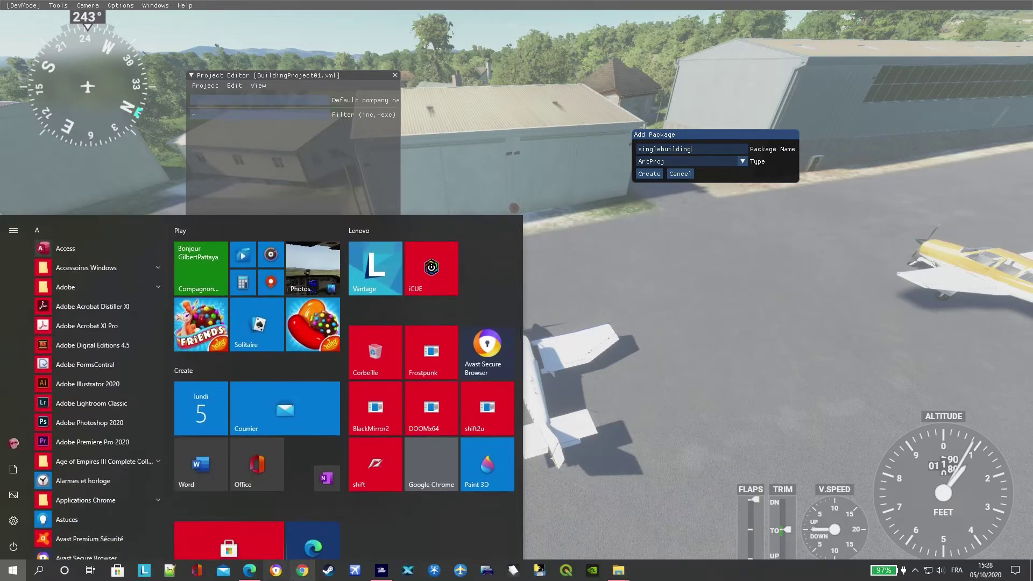
click(253, 573)
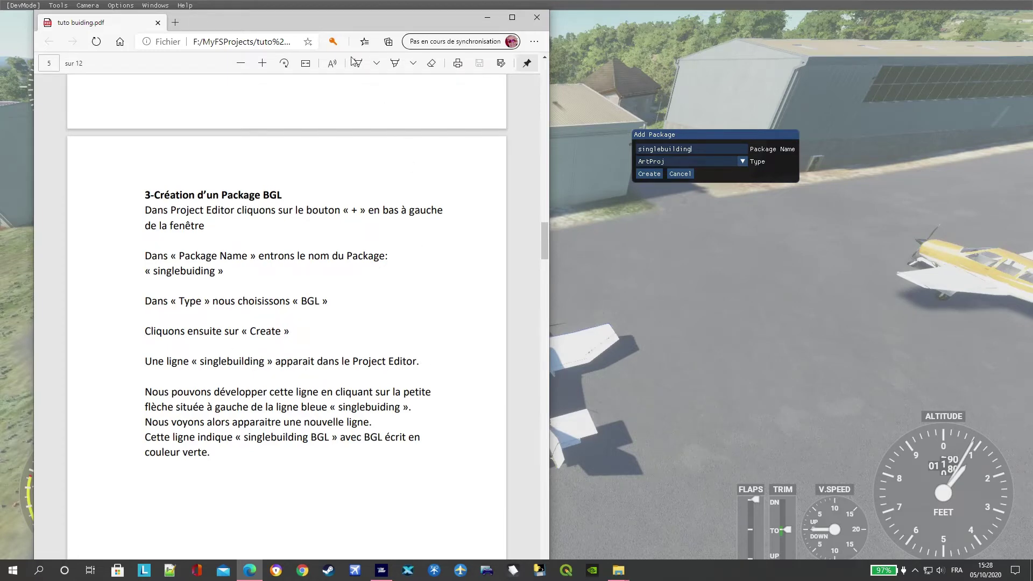
drag(321, 21, 298, 37)
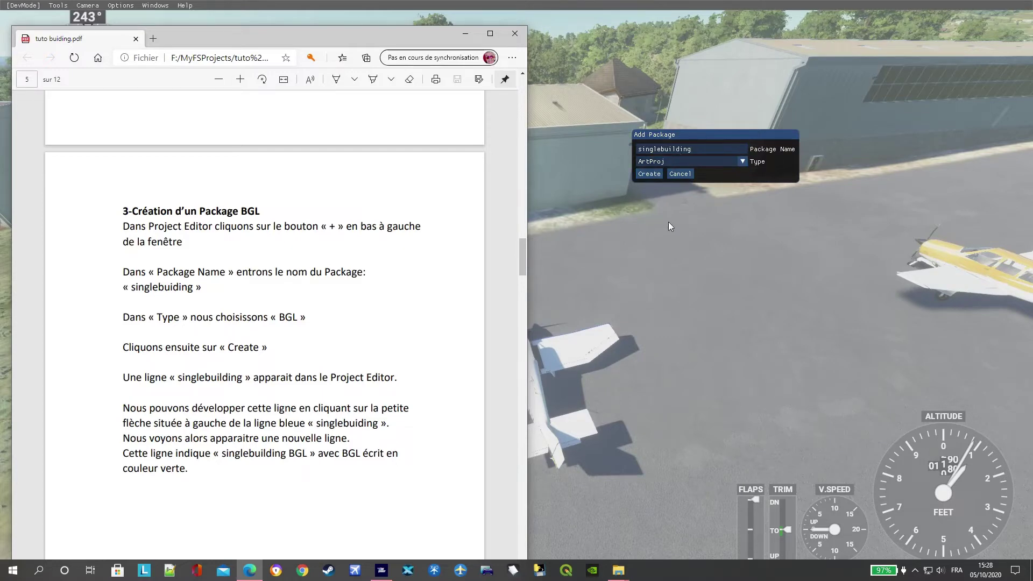
click(742, 162)
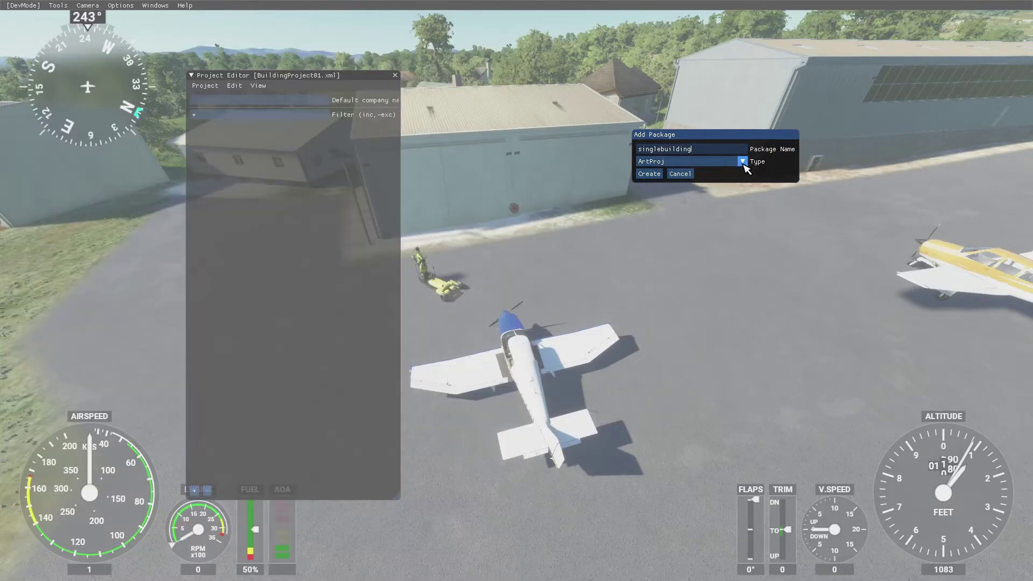
click(742, 162)
click(656, 185)
click(653, 180)
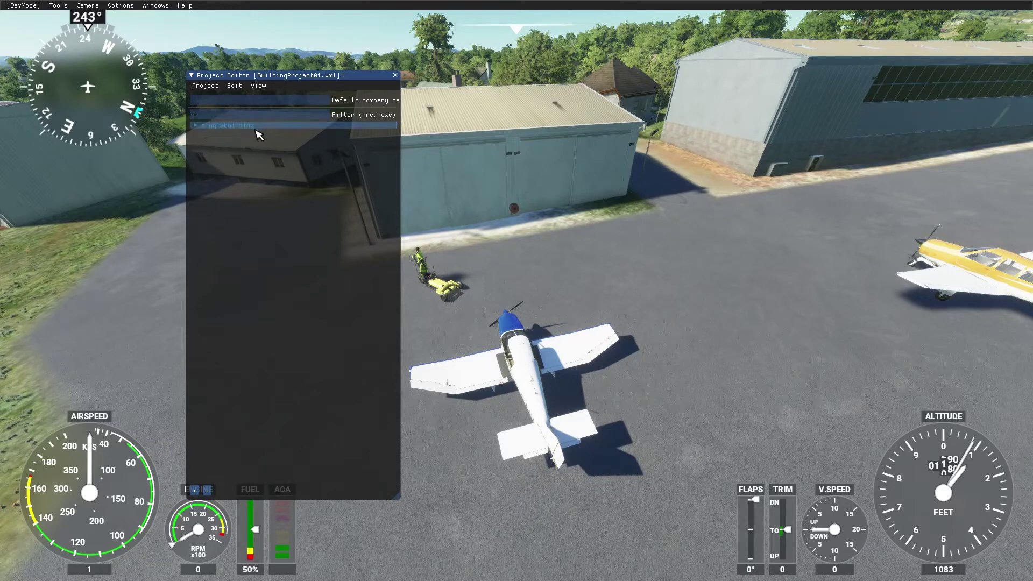
Step: Expand the singlebuilding package in the Project Editor to reveal its BGL asset group line
click(196, 126)
click(267, 136)
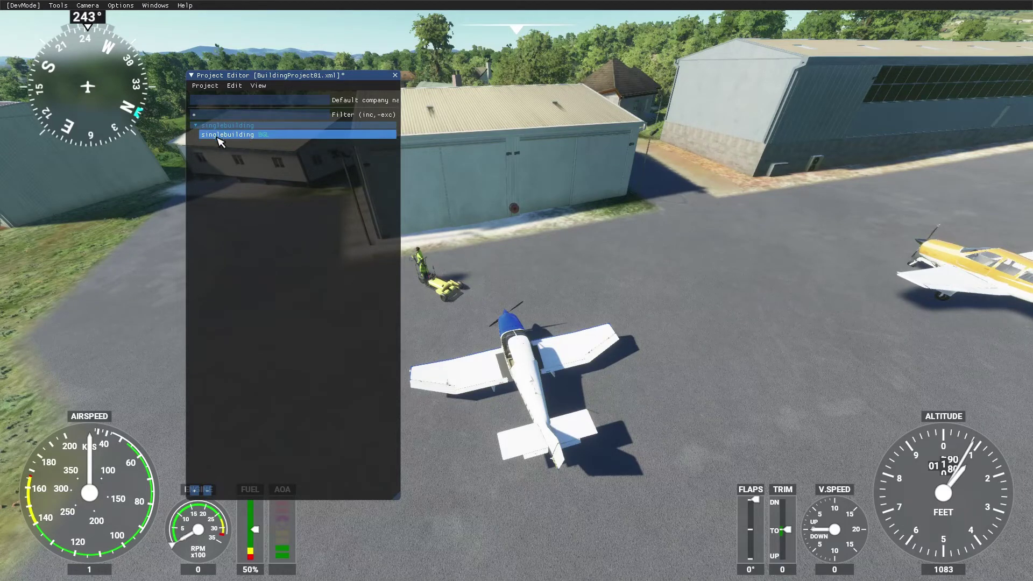
click(294, 135)
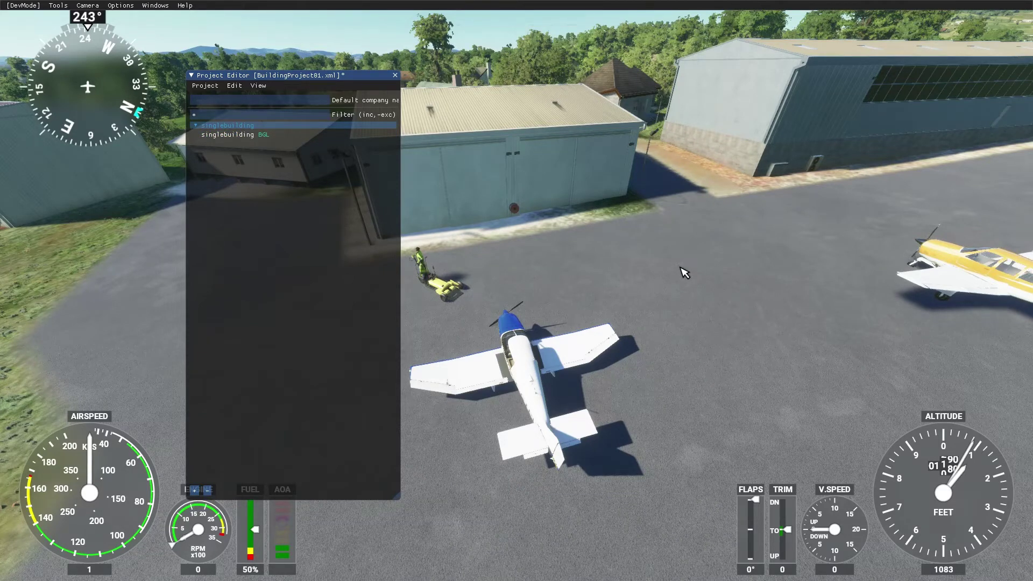
Step: Read the BGL package configuration section of the PDF guide and open the Inspector from the Project Editor
key(super)
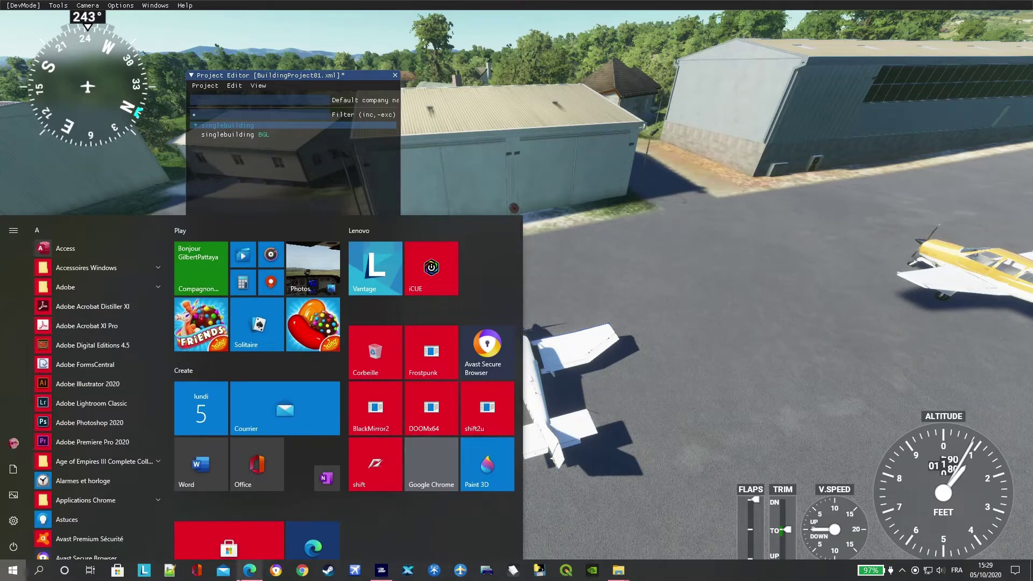
click(253, 572)
scroll(315, 474, down, 4)
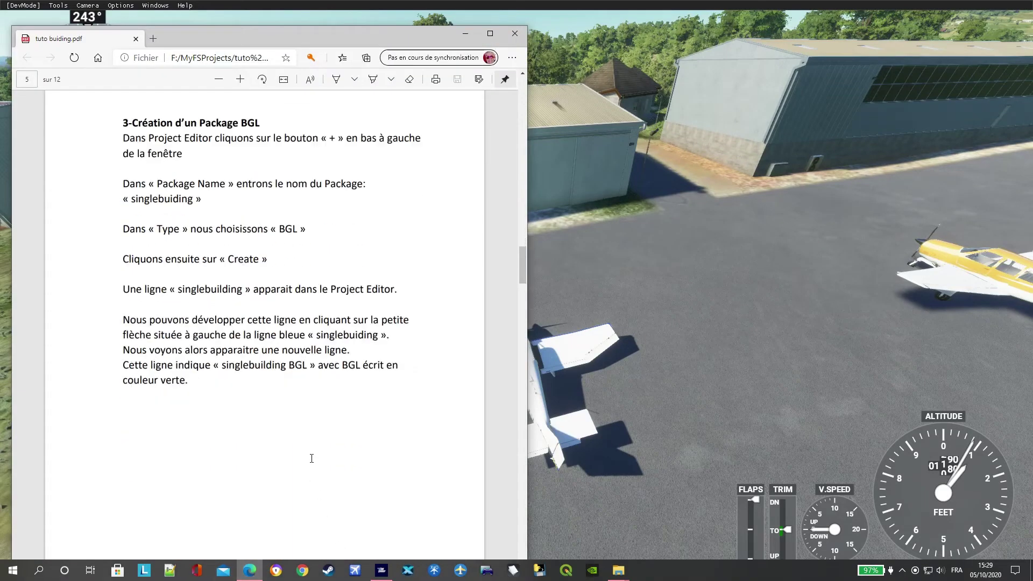
scroll(268, 414, down, 5)
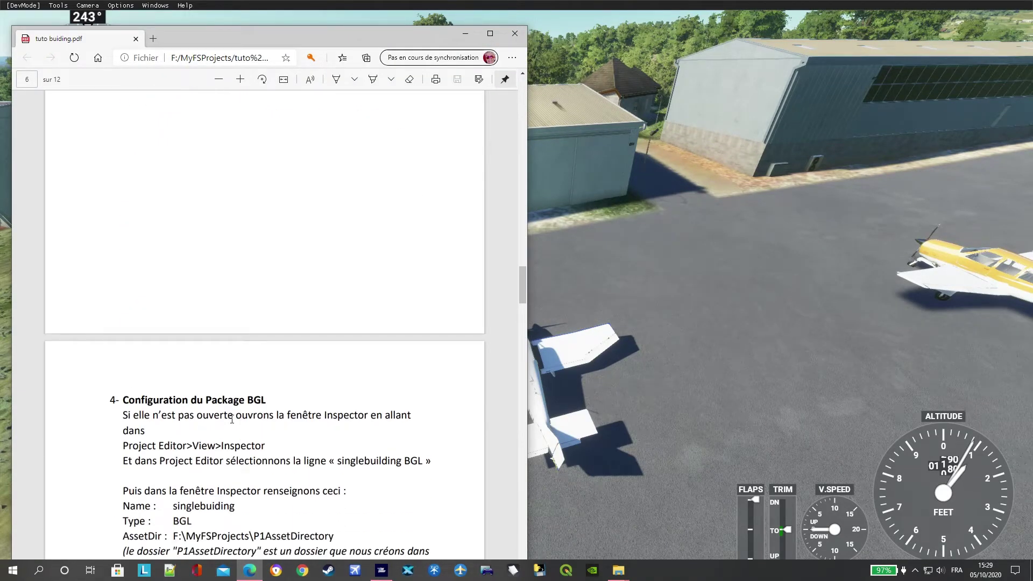
scroll(233, 419, down, 1)
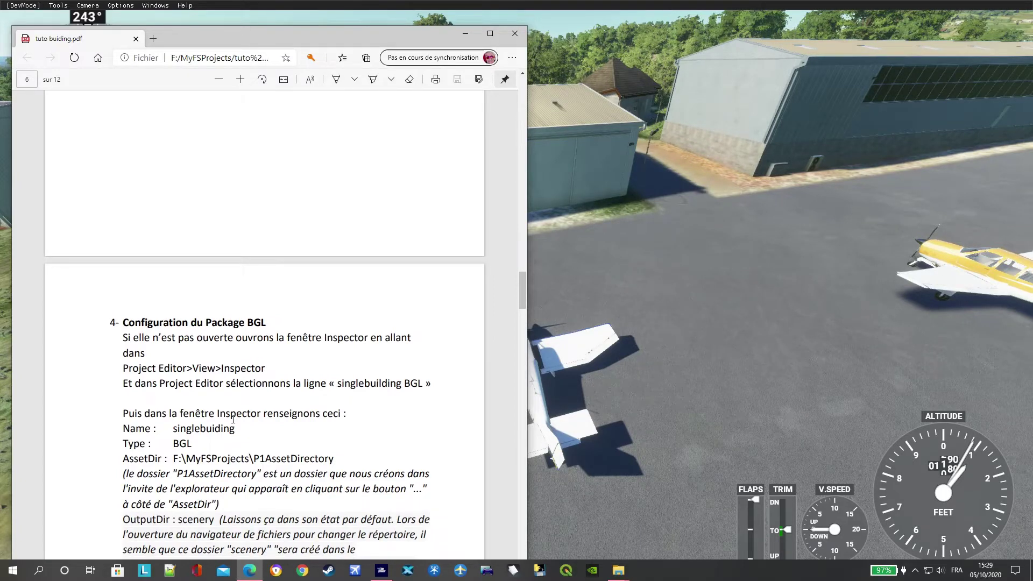
scroll(233, 419, down, 3)
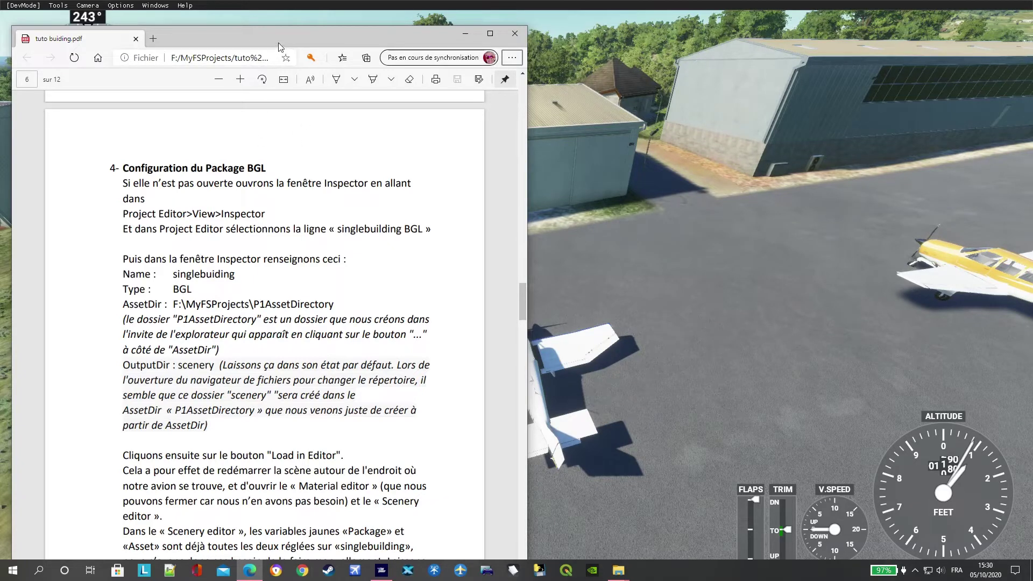
drag(280, 42, 702, 22)
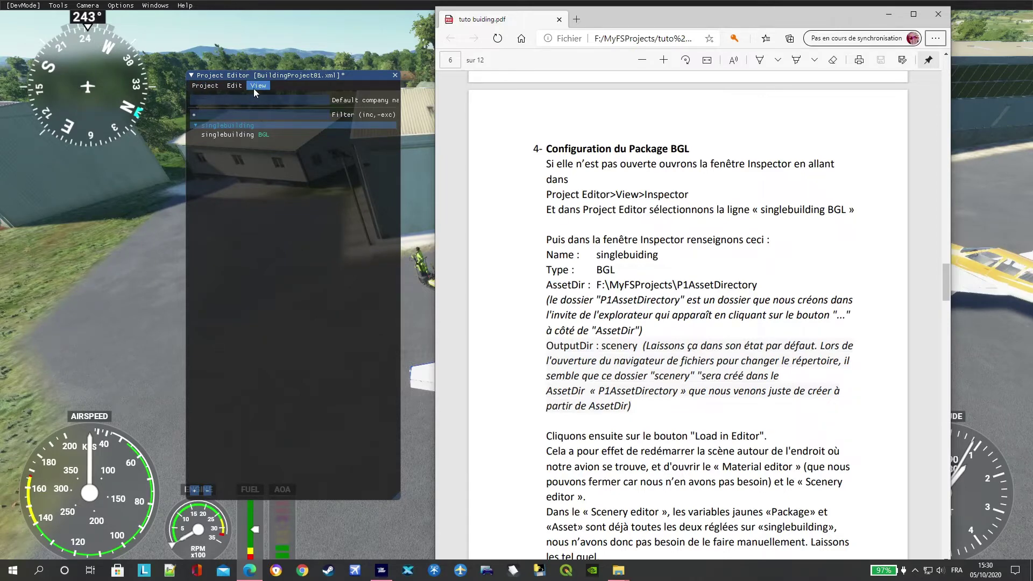
click(254, 86)
click(267, 103)
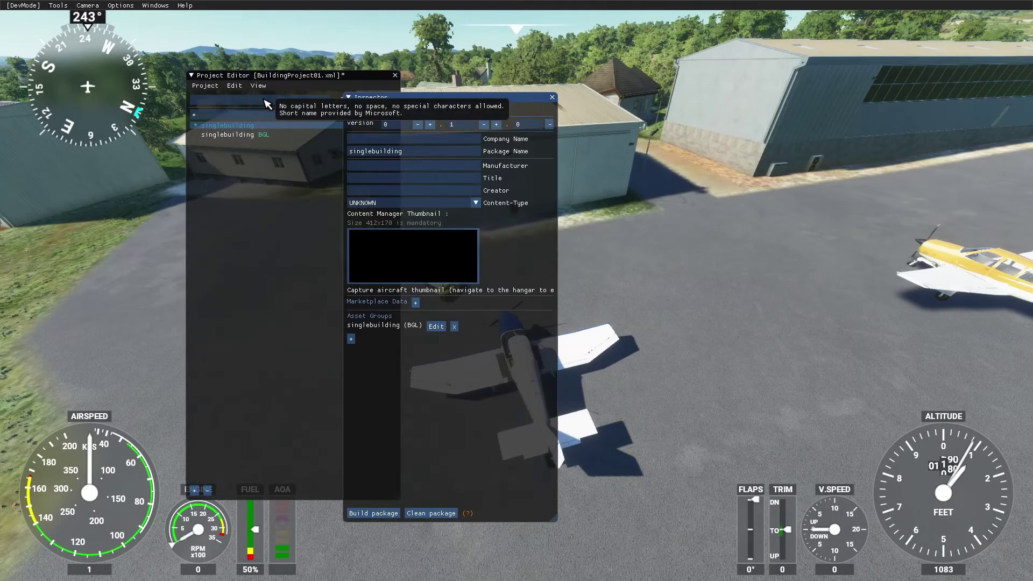
Step: Move the Inspector clear of the Project Editor and load the singlebuilding BGL asset group's properties into it
drag(427, 100, 558, 73)
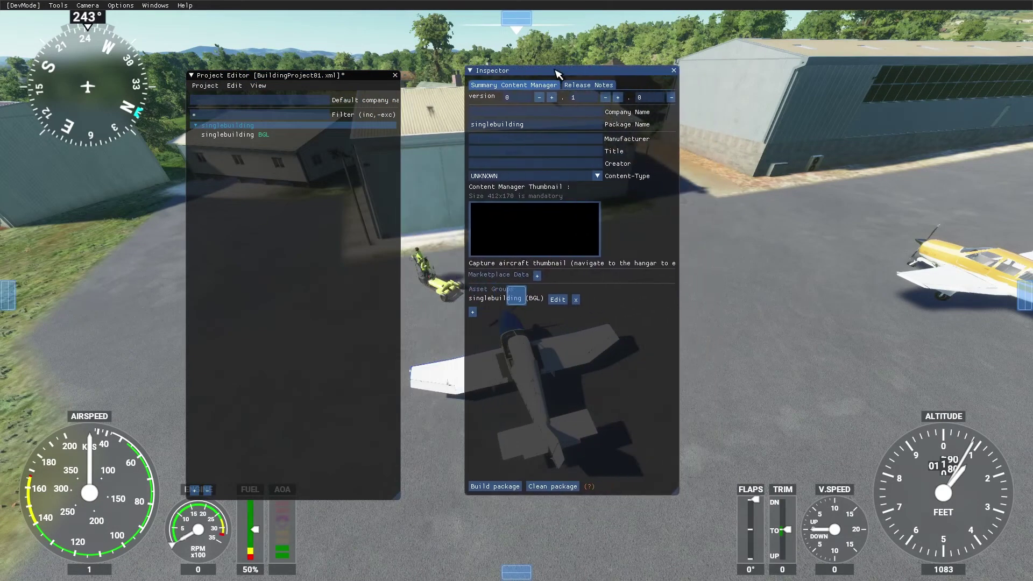
click(246, 136)
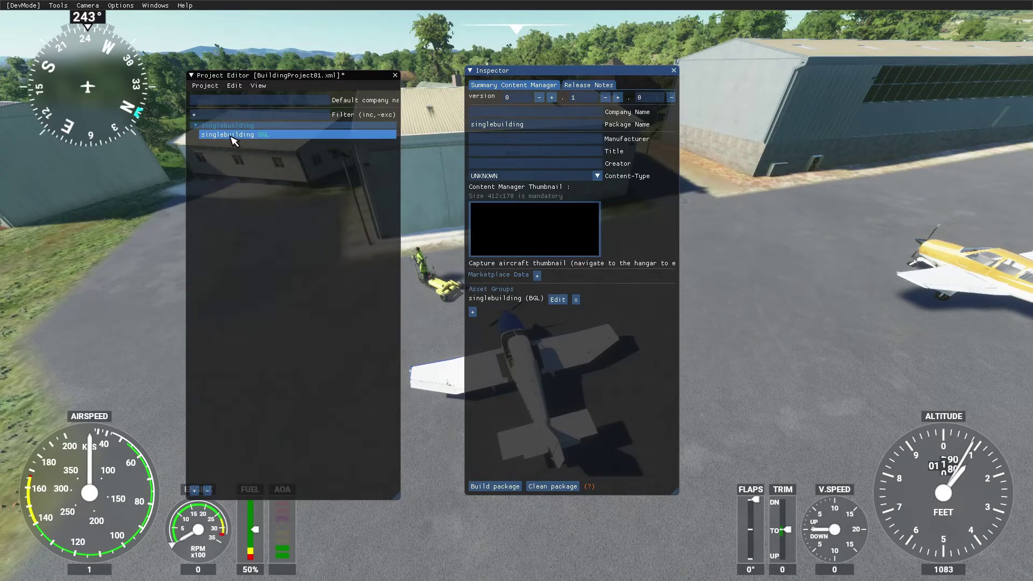
click(233, 139)
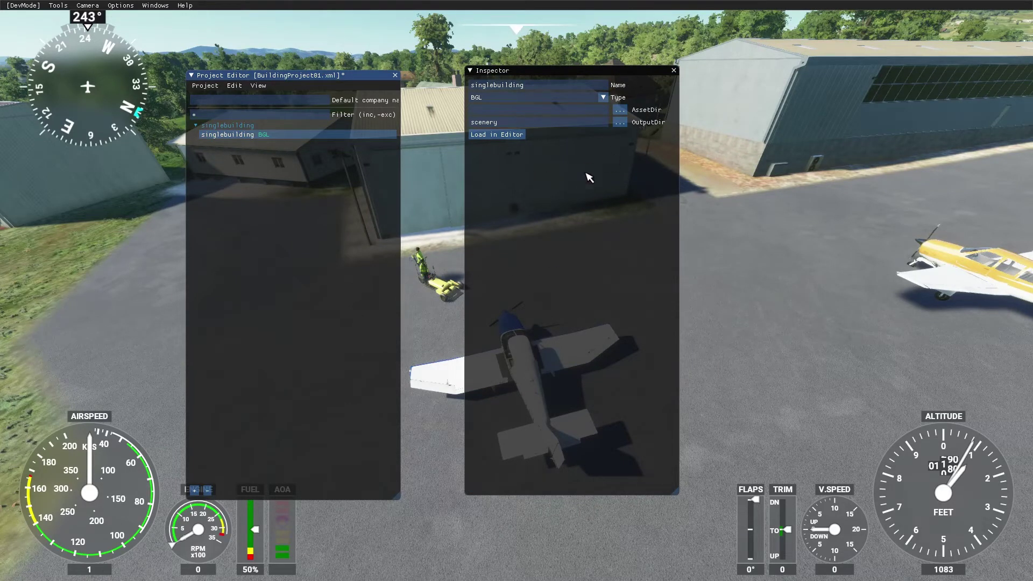
drag(606, 74, 634, 70)
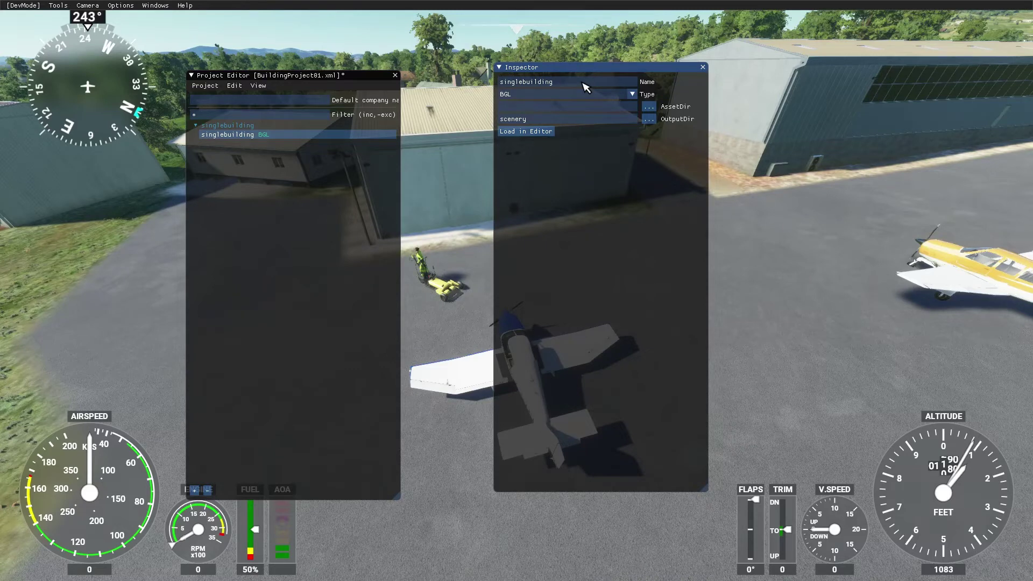
Step: Bring back the PDF guide and arrange it and the Inspector so they sit side by side without overlapping
key(super)
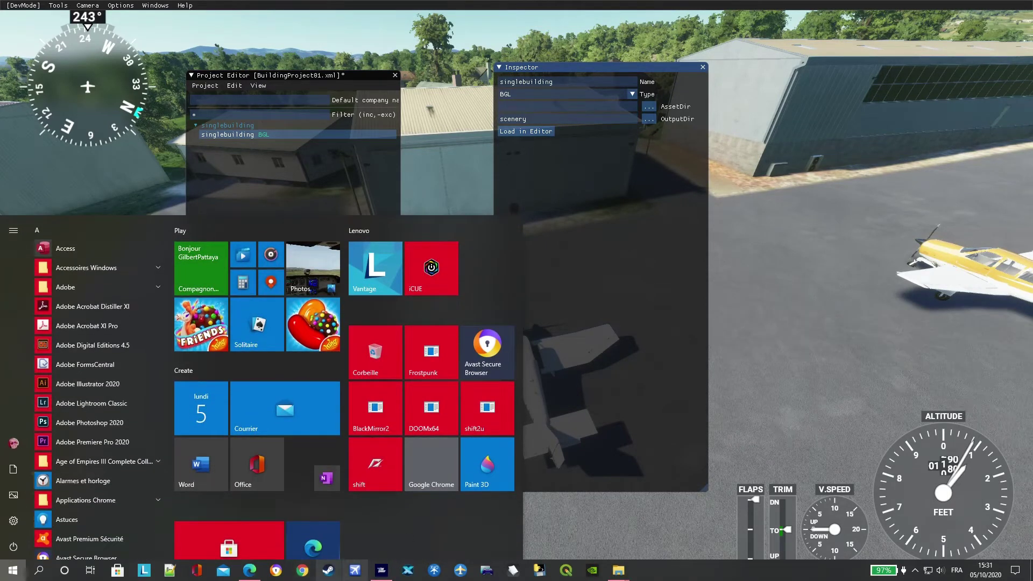
click(250, 572)
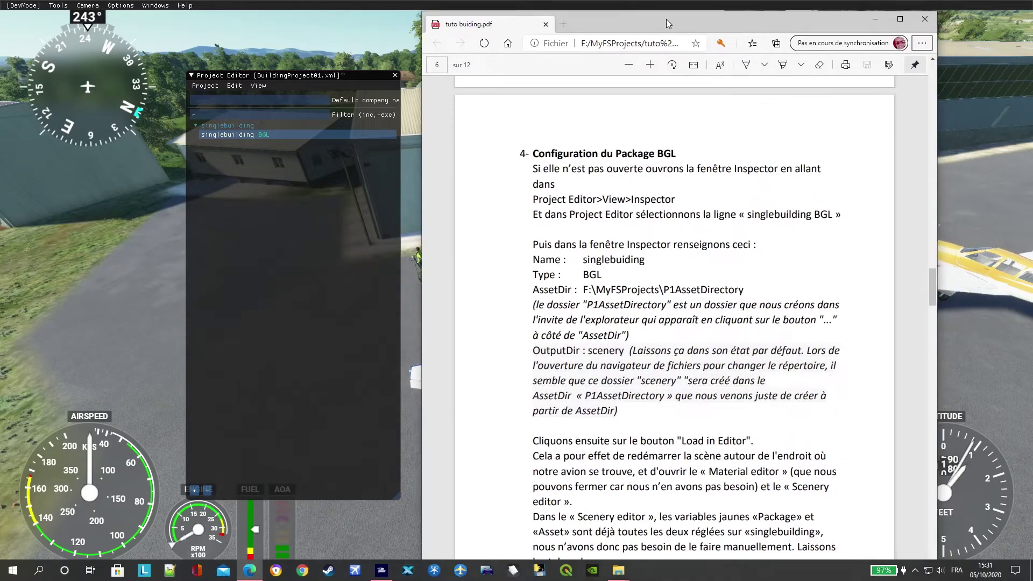
drag(656, 27, 259, 5)
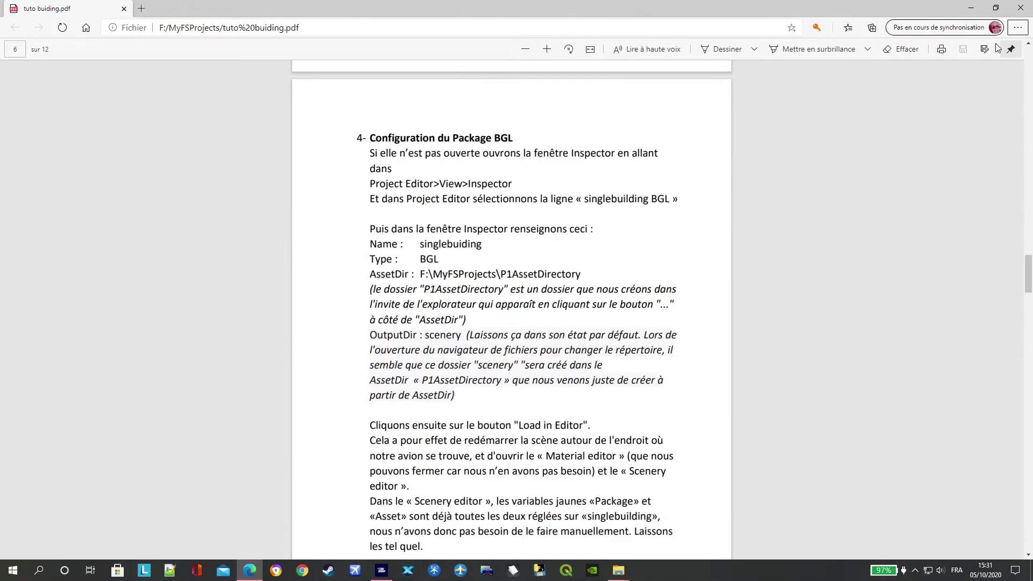
click(996, 7)
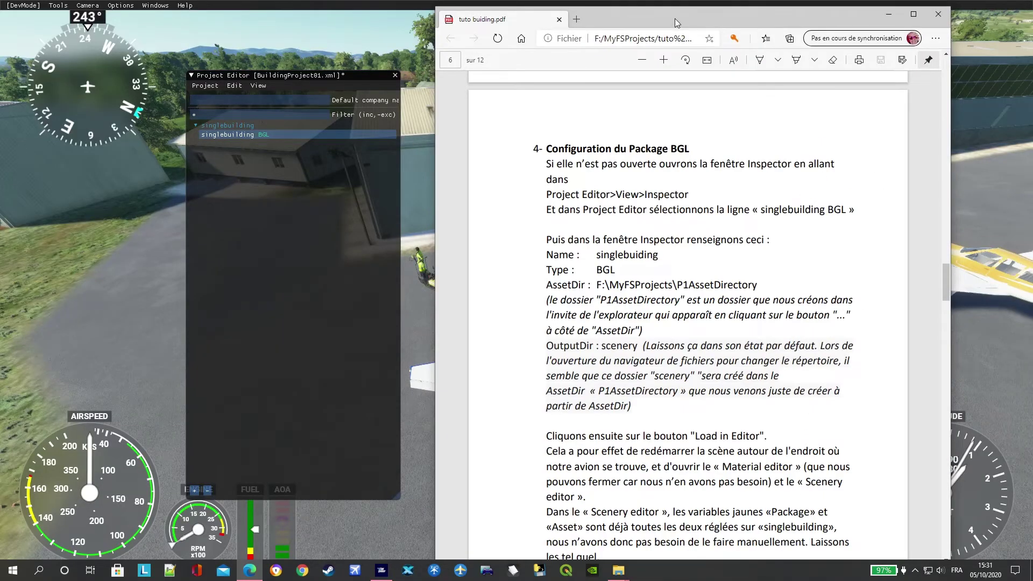
drag(674, 24, 274, 35)
drag(608, 70, 838, 59)
Step: Bring the PDF guide back beside the Inspector and read the Name, Type, AssetDir and OutputDir instructions
key(super)
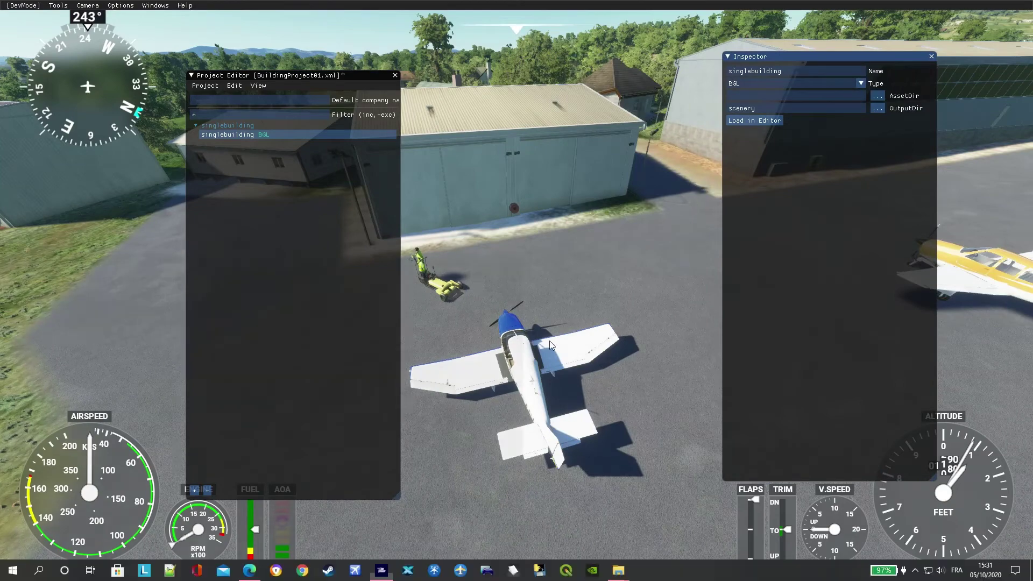
click(250, 571)
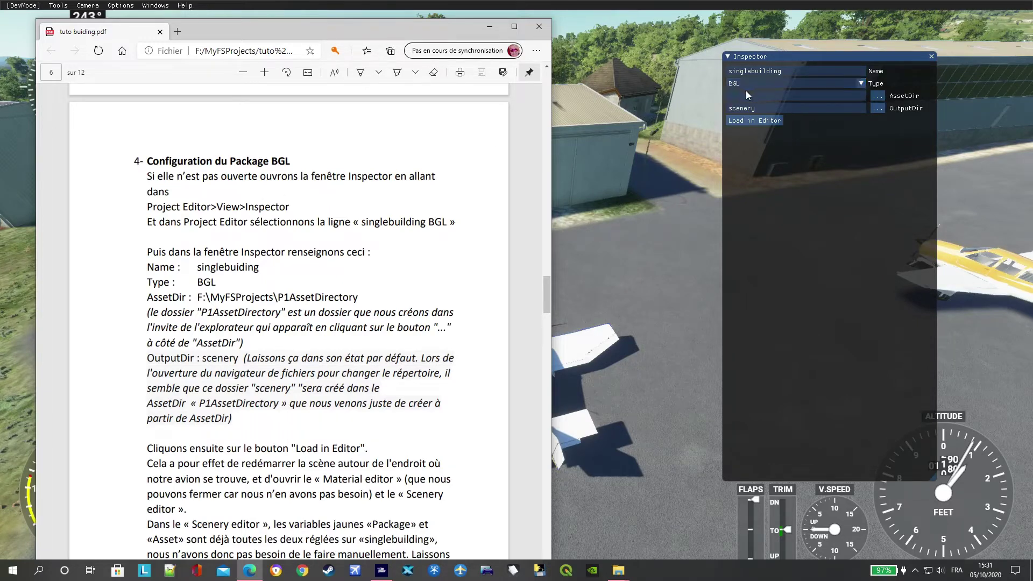
scroll(183, 233, down, 3)
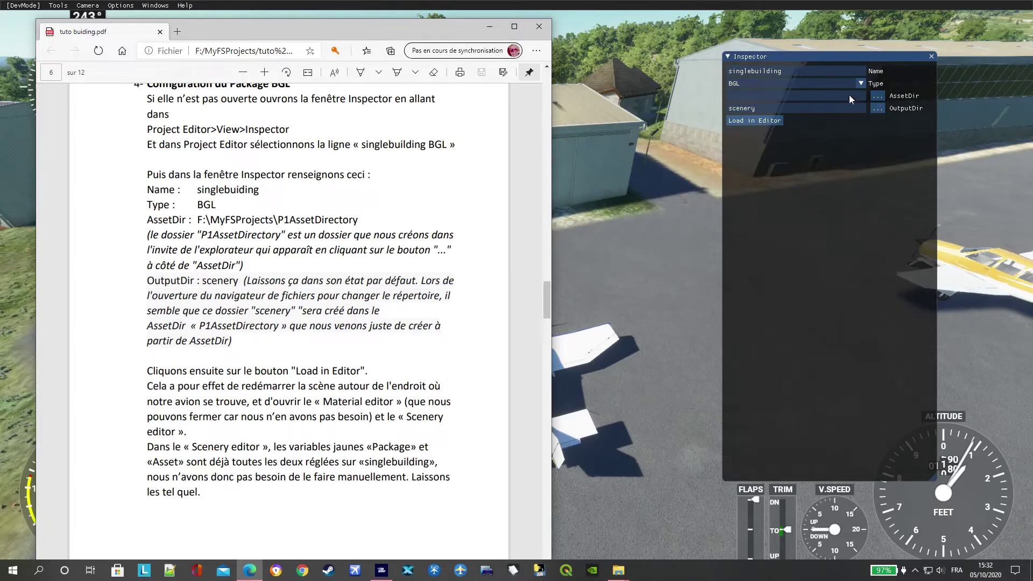
click(878, 96)
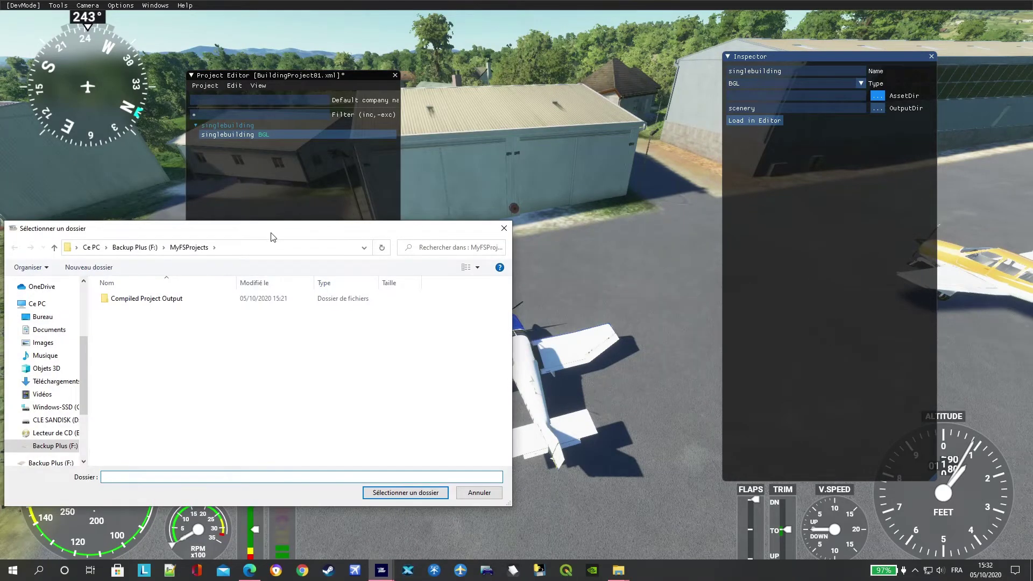
drag(272, 238, 654, 250)
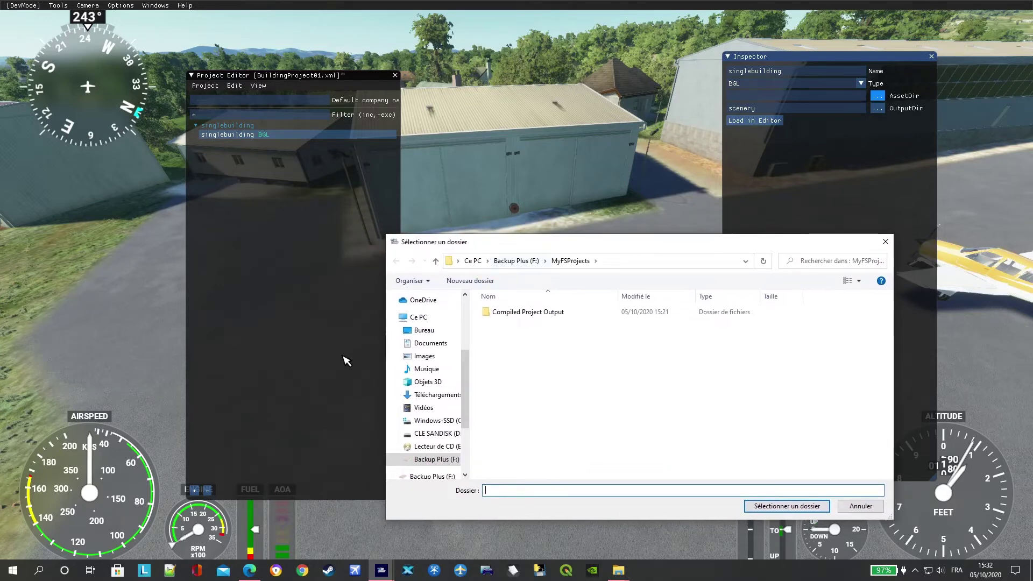
key(super)
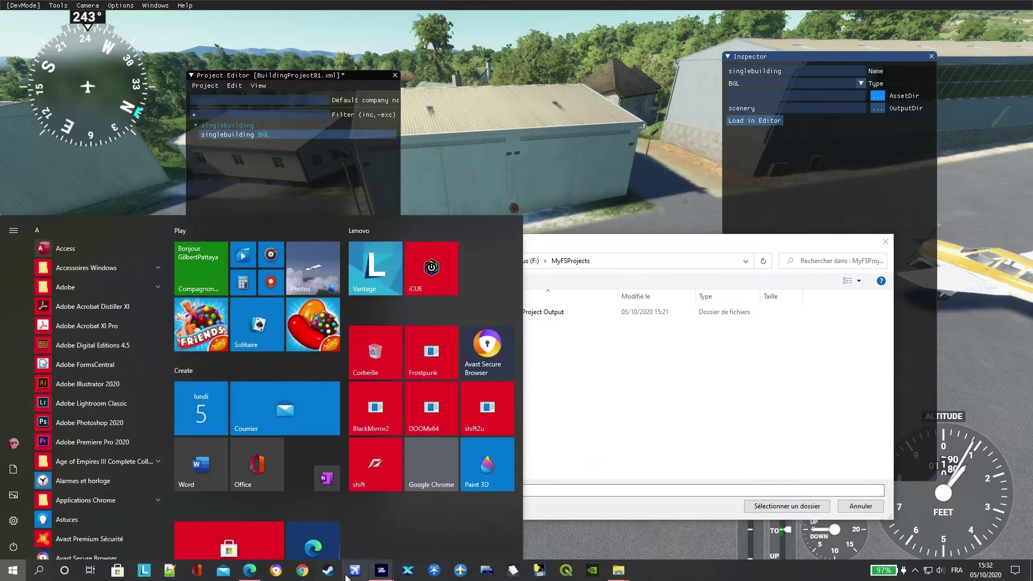
click(249, 571)
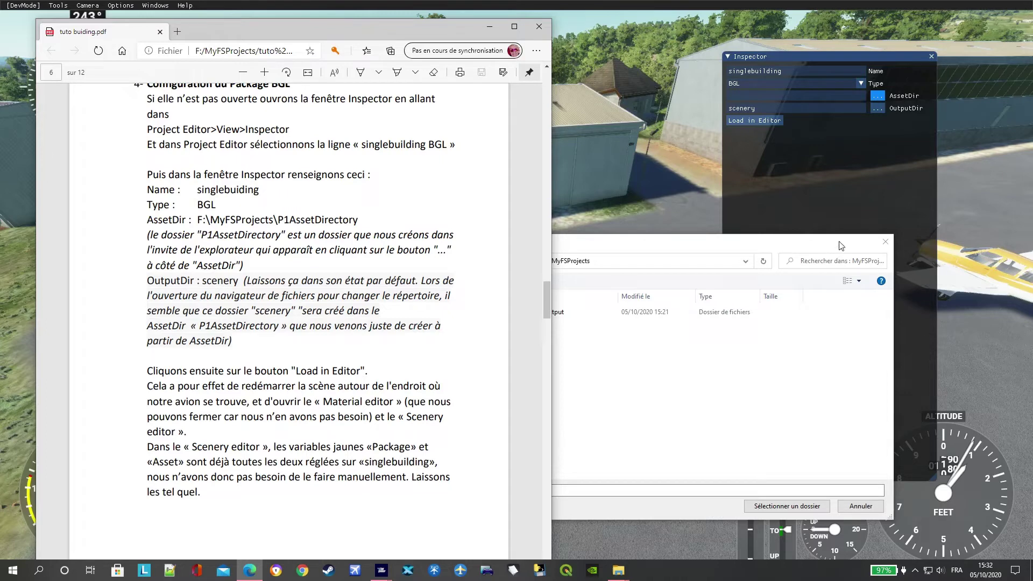
click(870, 507)
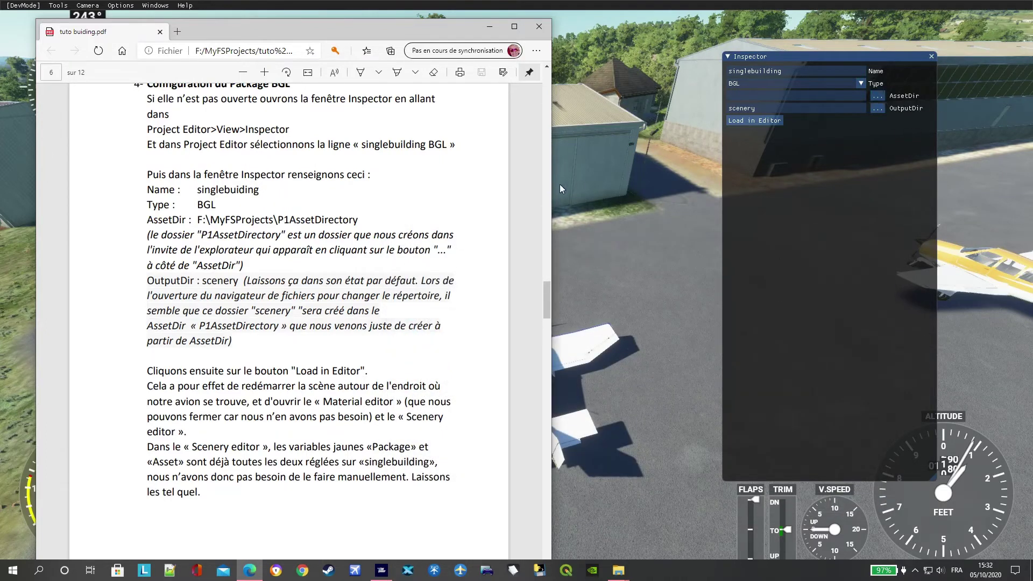
Step: Create a folder named P1AssetDirectory in F:\MyFSProjects and choose it as the singlebuilding BGL asset group's AssetDir
click(878, 95)
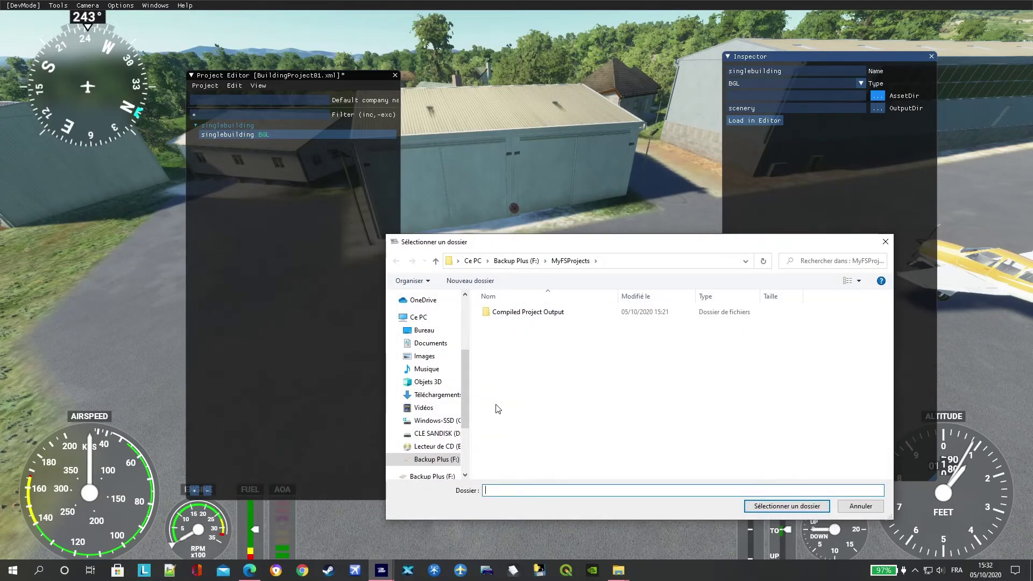
click(254, 576)
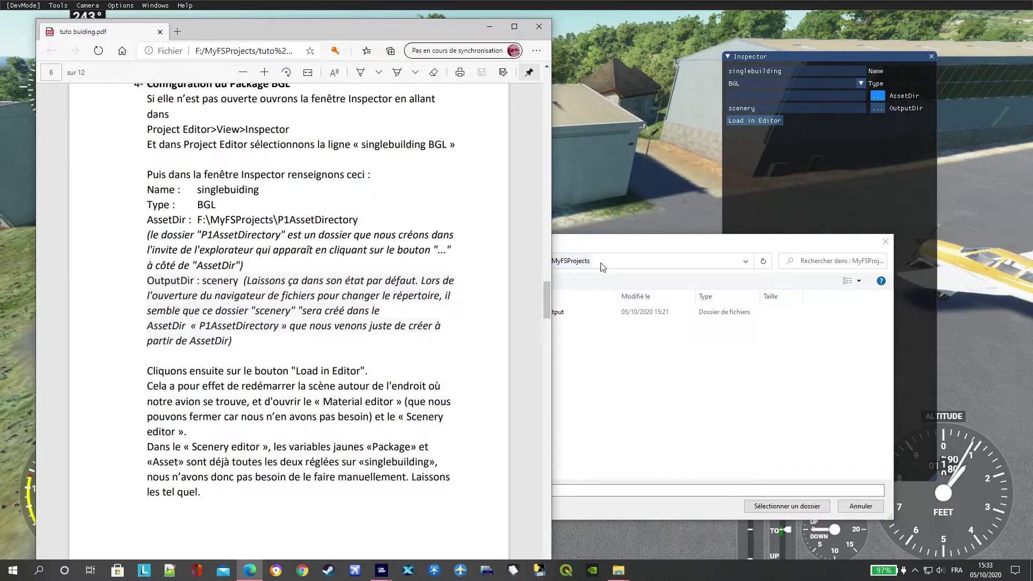
click(603, 356)
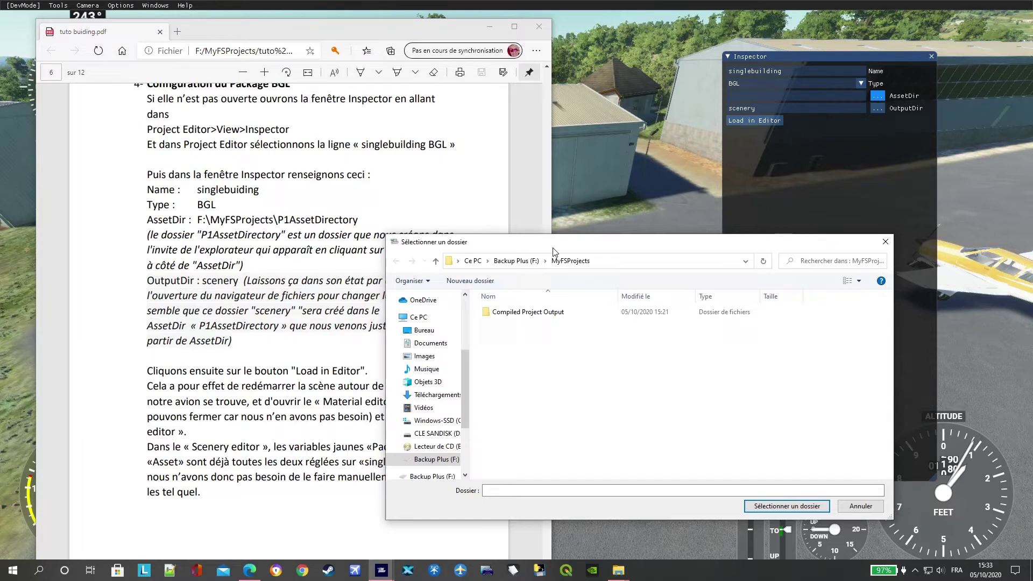
right_click(526, 368)
mouse_move(578, 481)
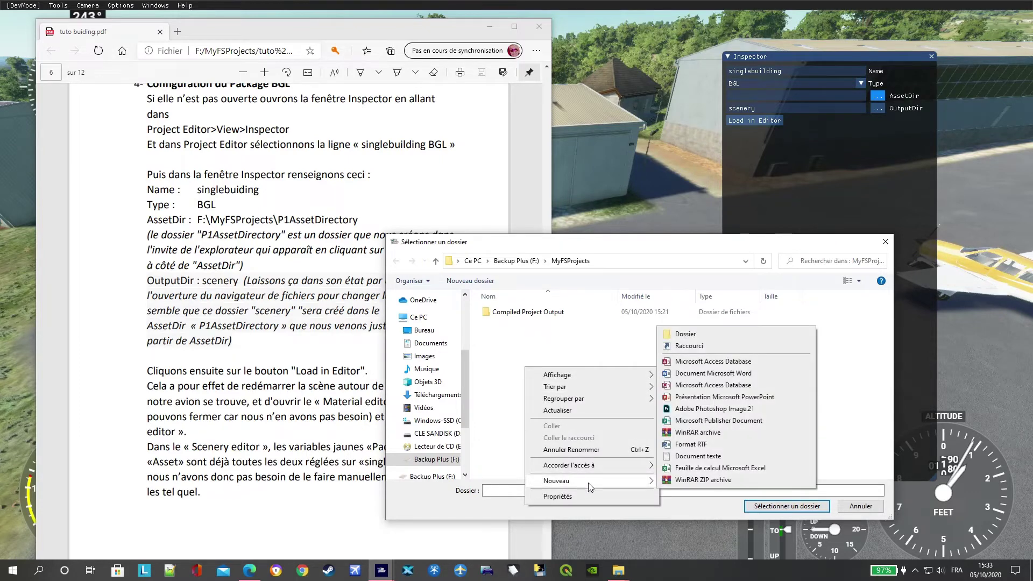
click(701, 331)
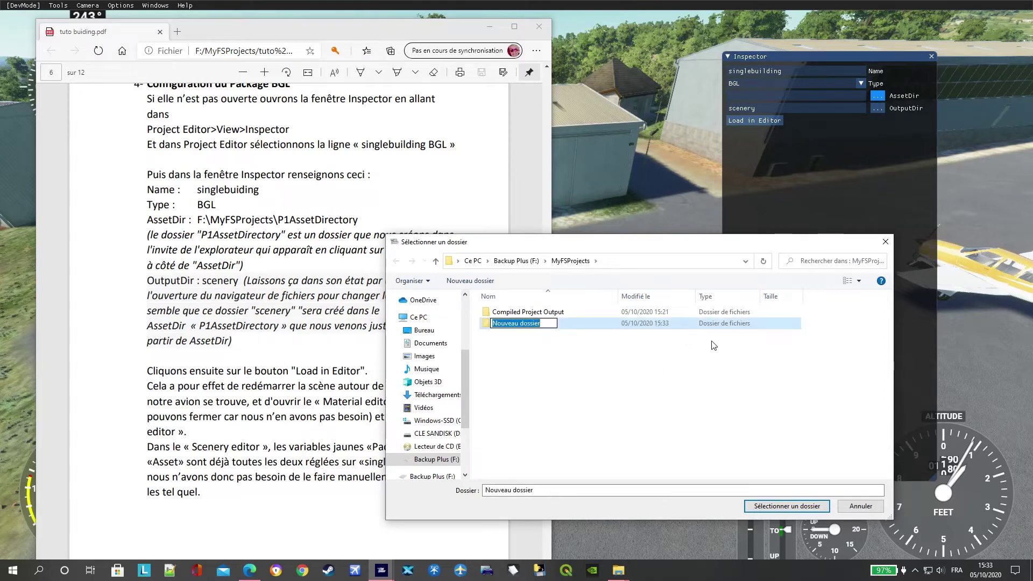
text(P1)
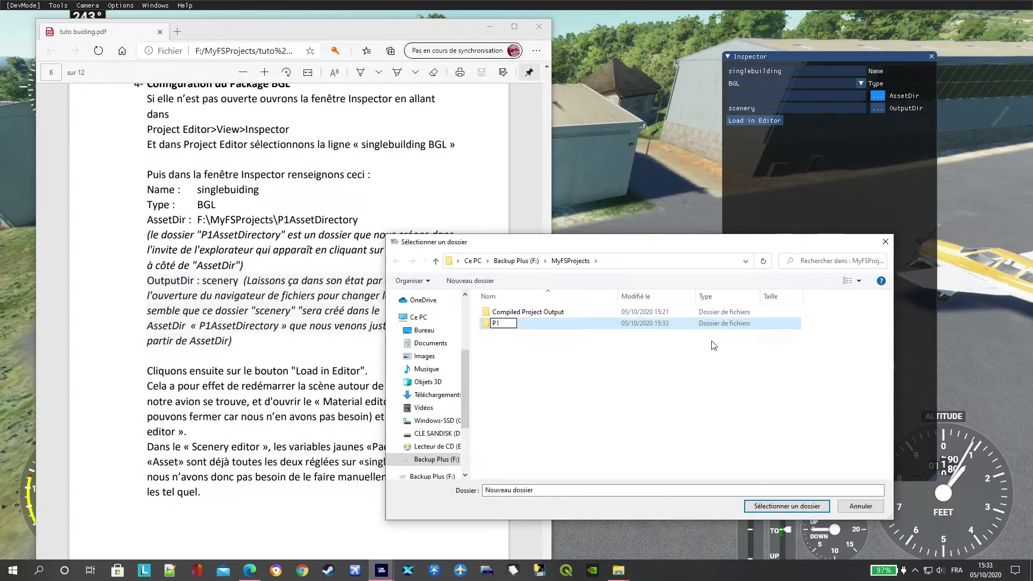
text(AssetDirectory)
click(595, 327)
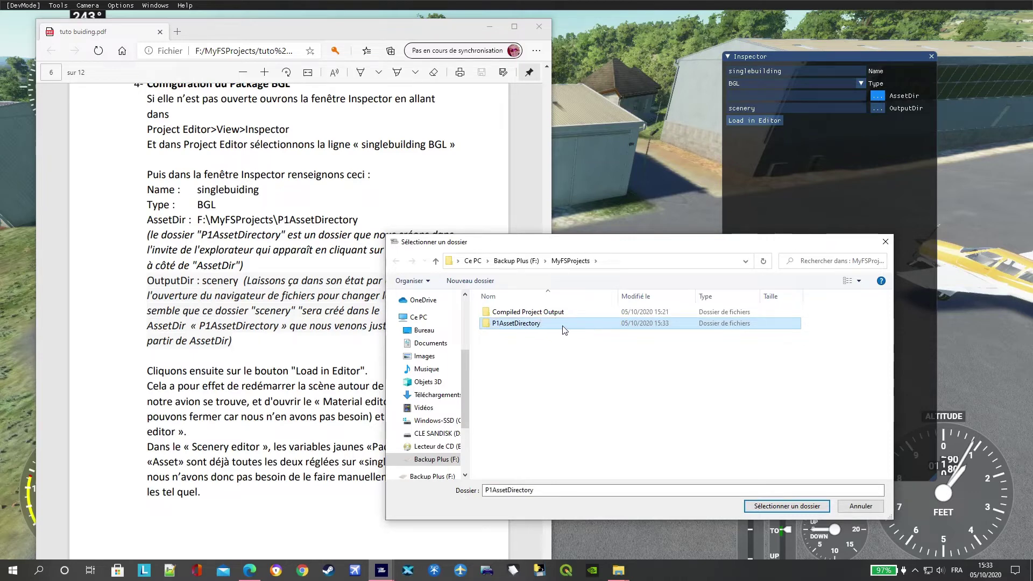
click(805, 507)
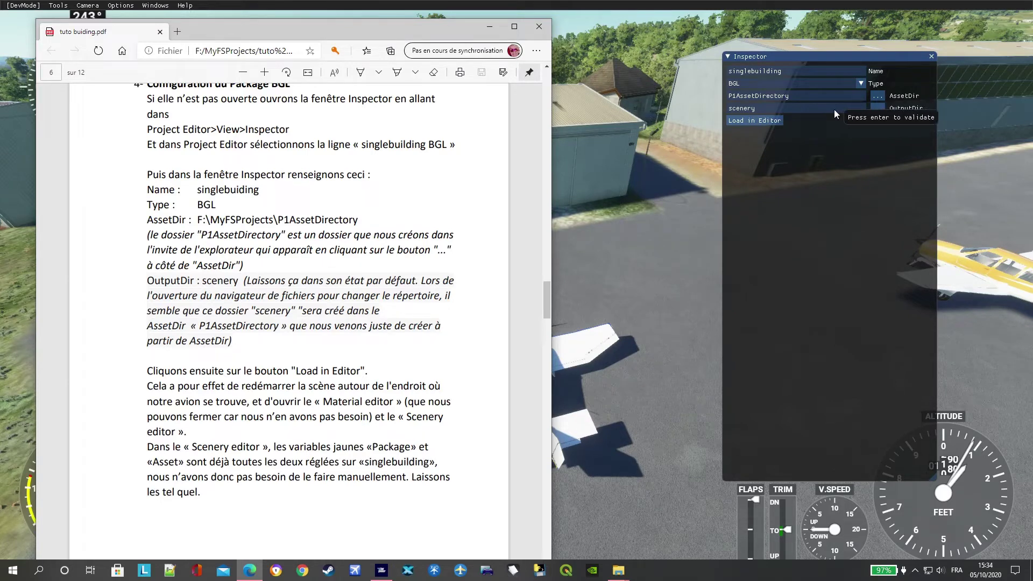
Step: Read the guide's Load in Editor instructions and load the singlebuilding BGL asset group in the editor
click(776, 112)
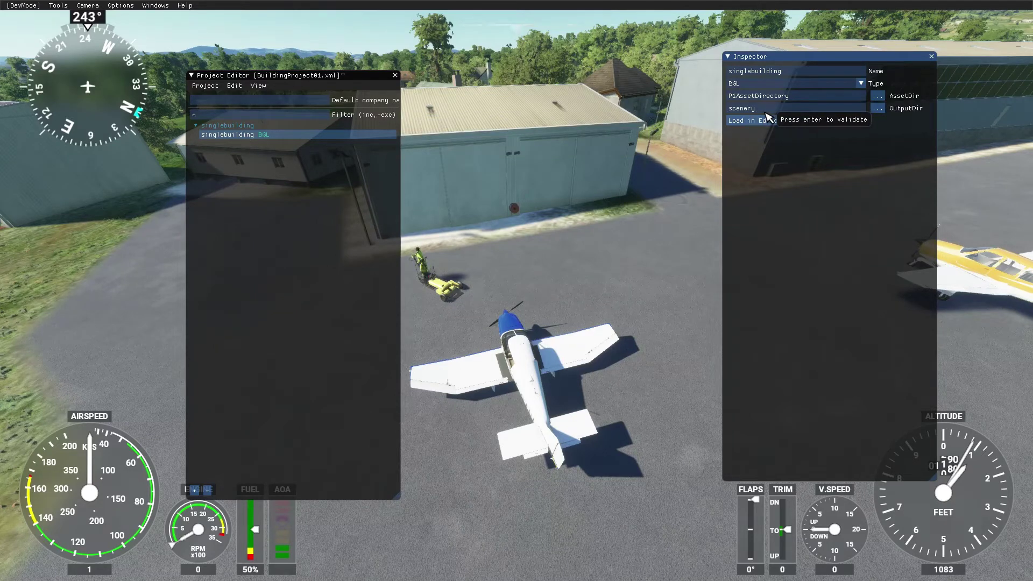
key(super)
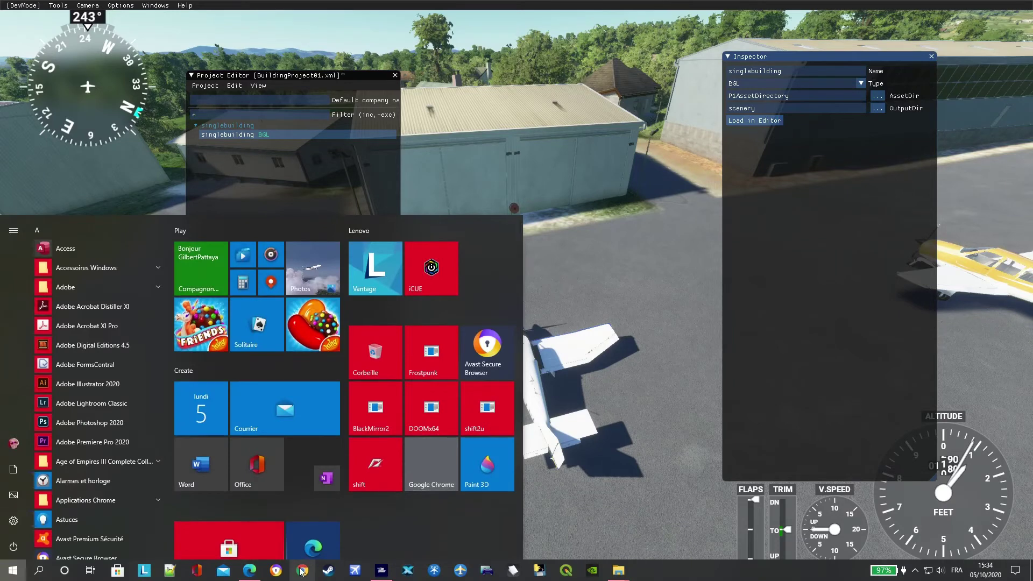
click(259, 573)
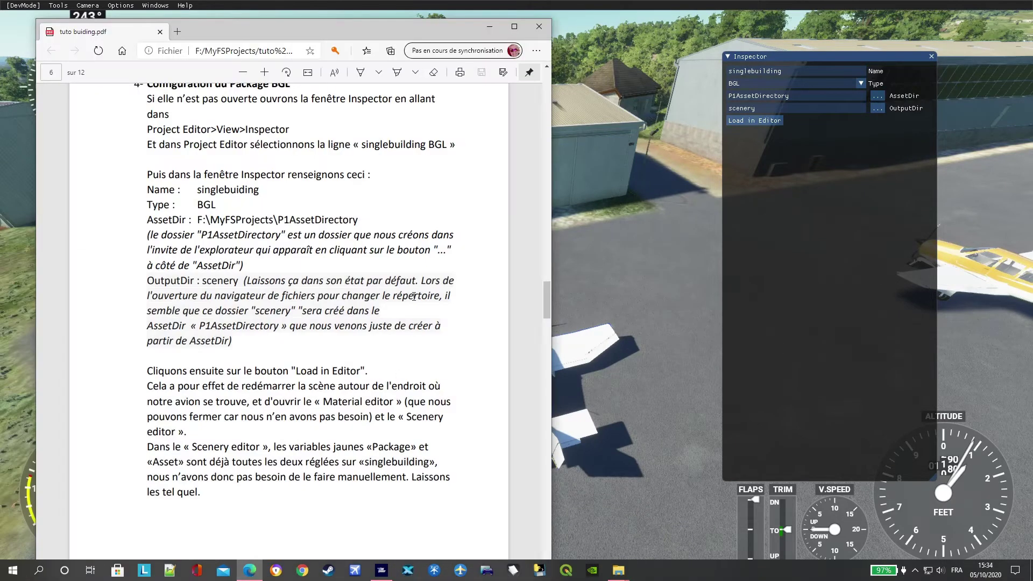
scroll(150, 256, down, 3)
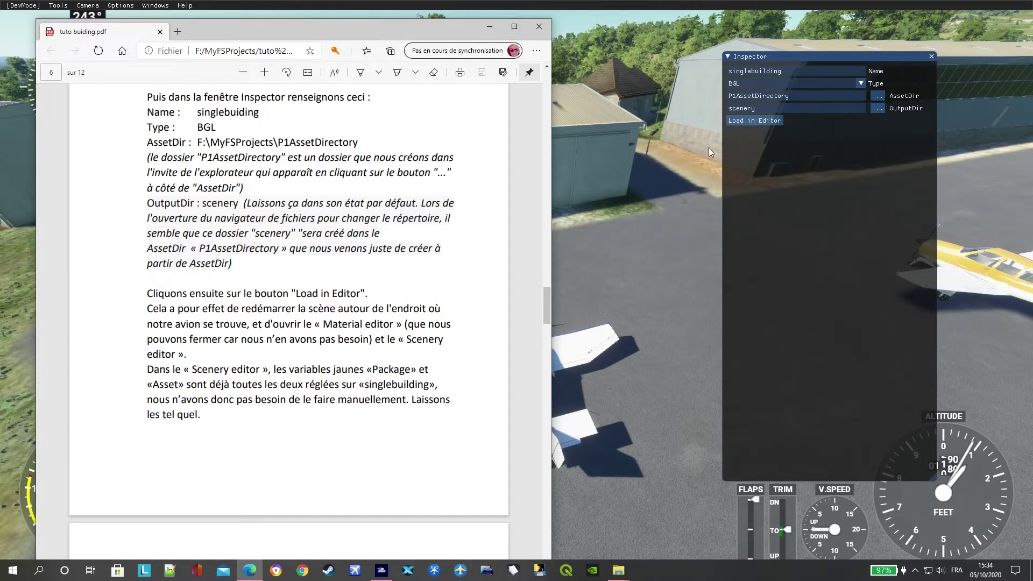
scroll(325, 282, down, 3)
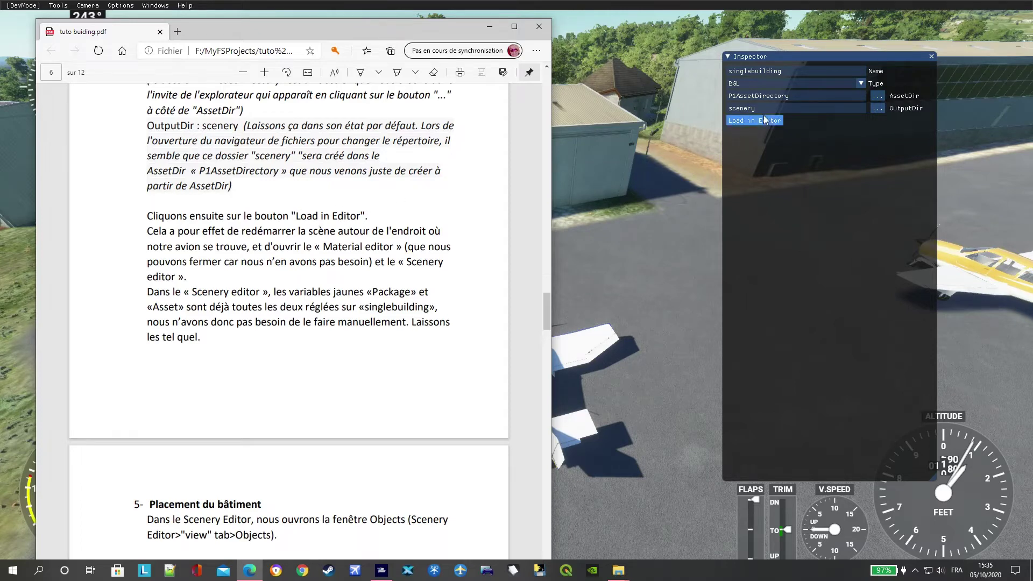
click(491, 31)
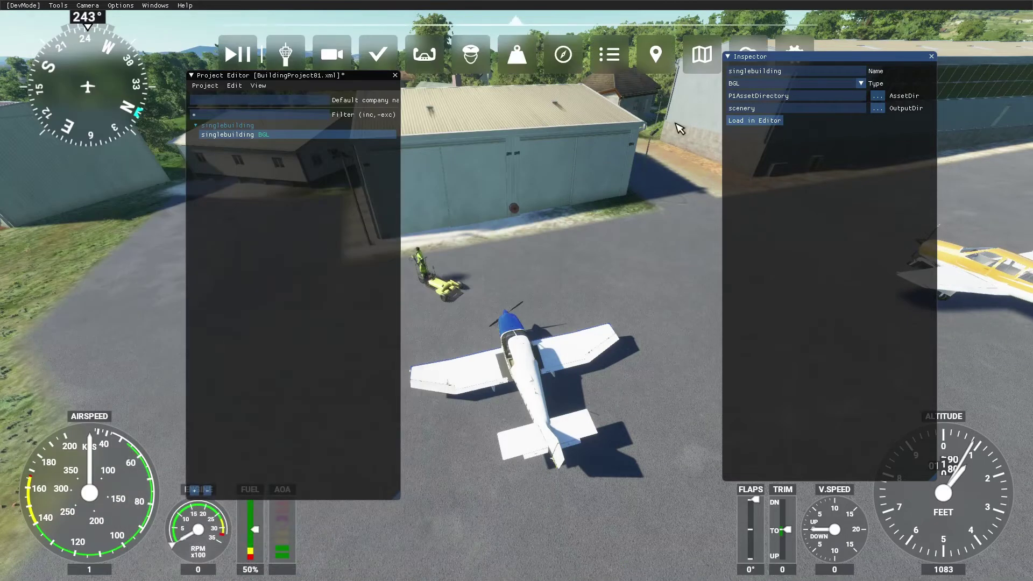
click(763, 121)
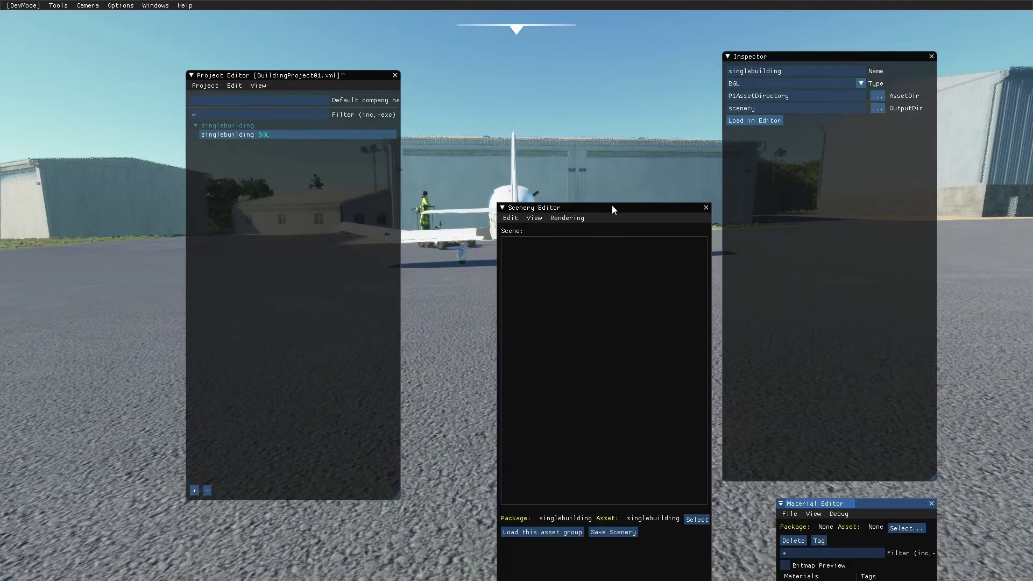
Step: Line up the Scenery Editor, Inspector and Material Editor windows in a row beside the Project Editor
drag(612, 206, 524, 73)
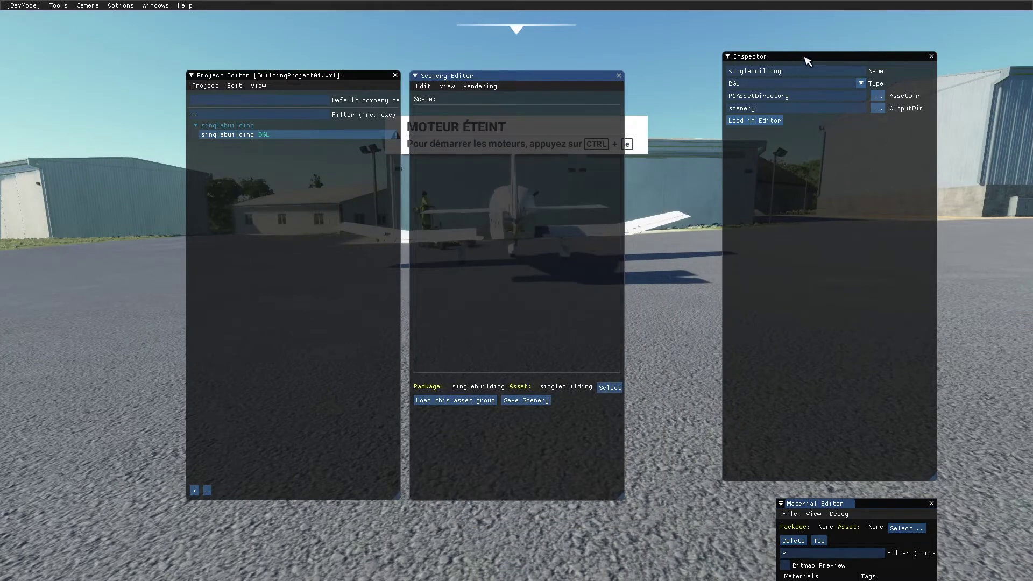
drag(807, 60, 715, 78)
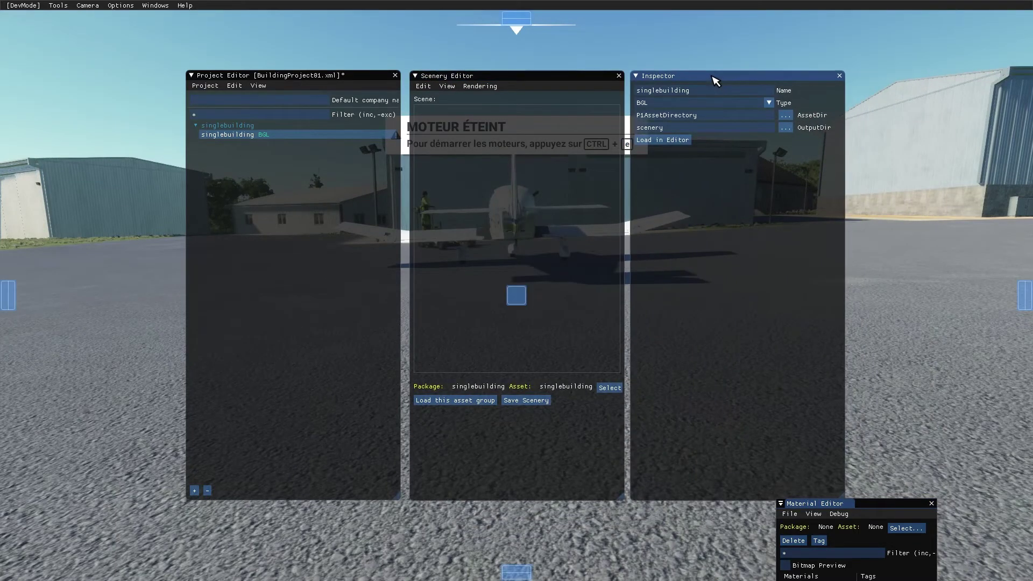
click(892, 506)
drag(877, 503, 950, 76)
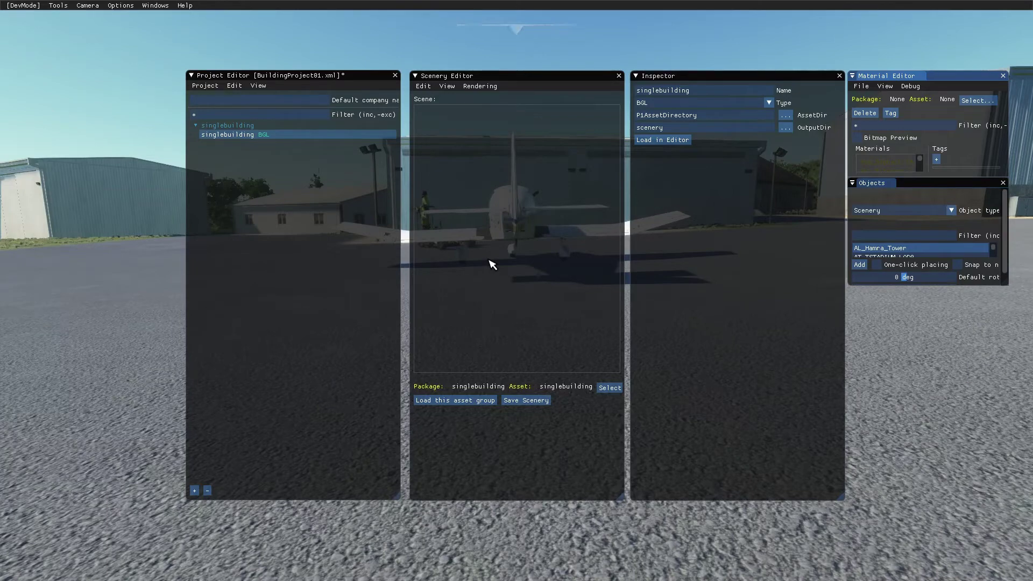
Step: Check the guide's notes on the opened editors and close the Material Editor and Objects windows
key(super)
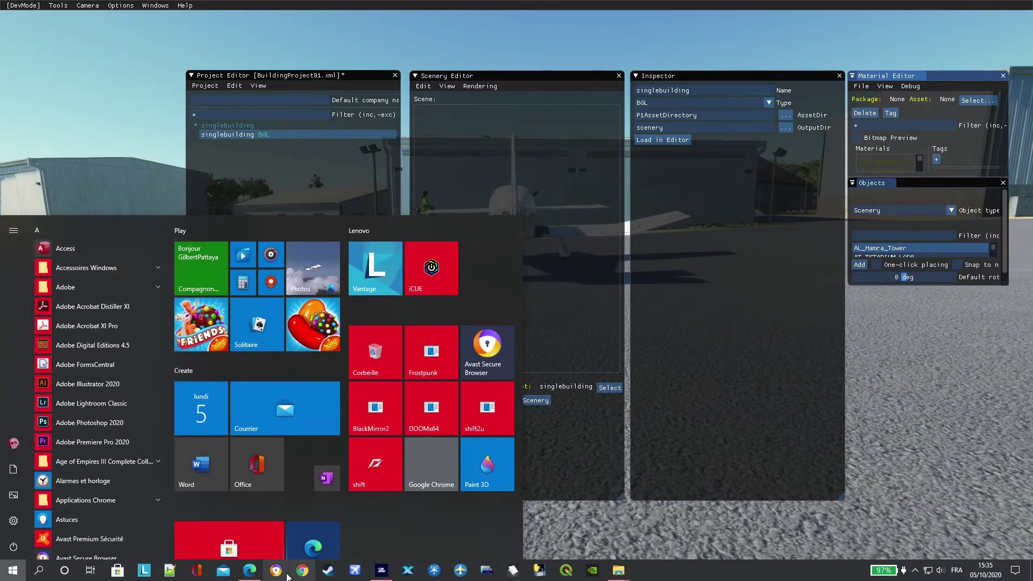
click(251, 572)
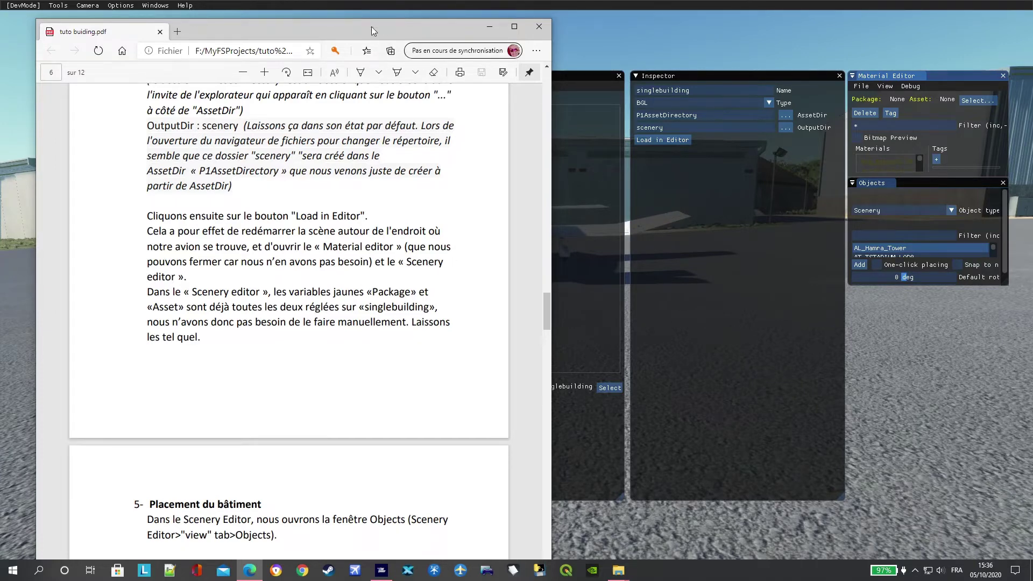
drag(370, 27, 306, 102)
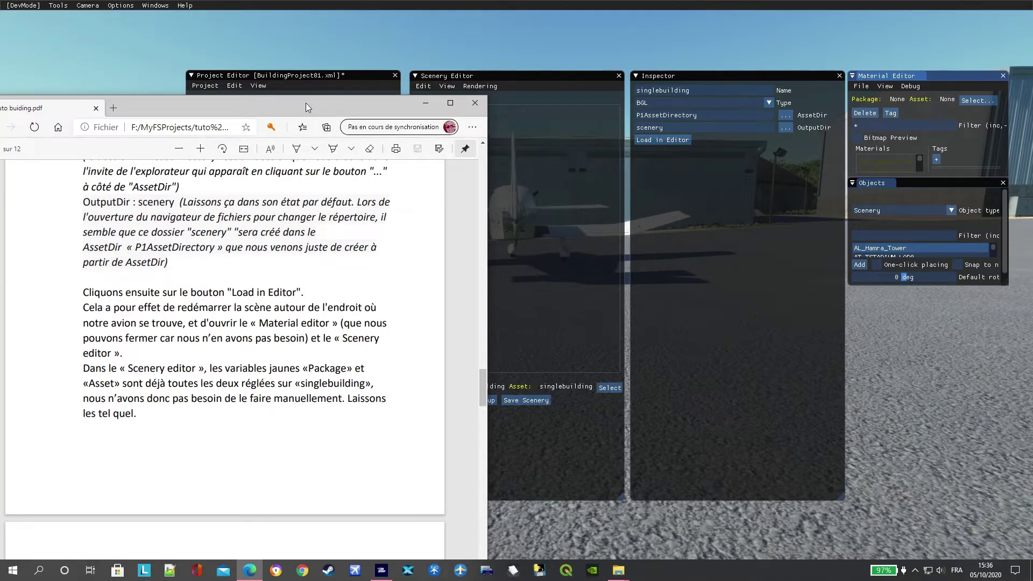
click(1004, 76)
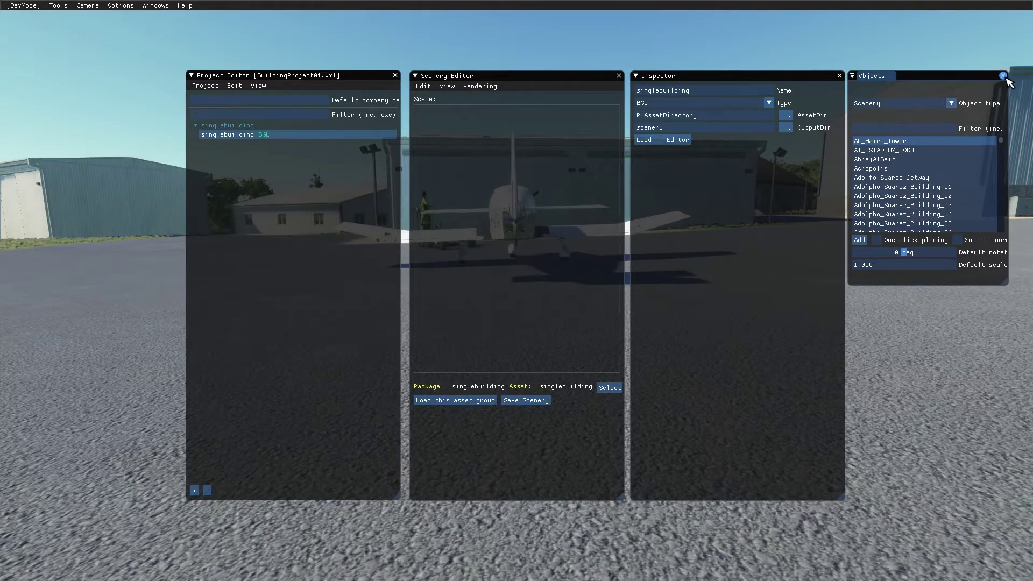
click(1004, 76)
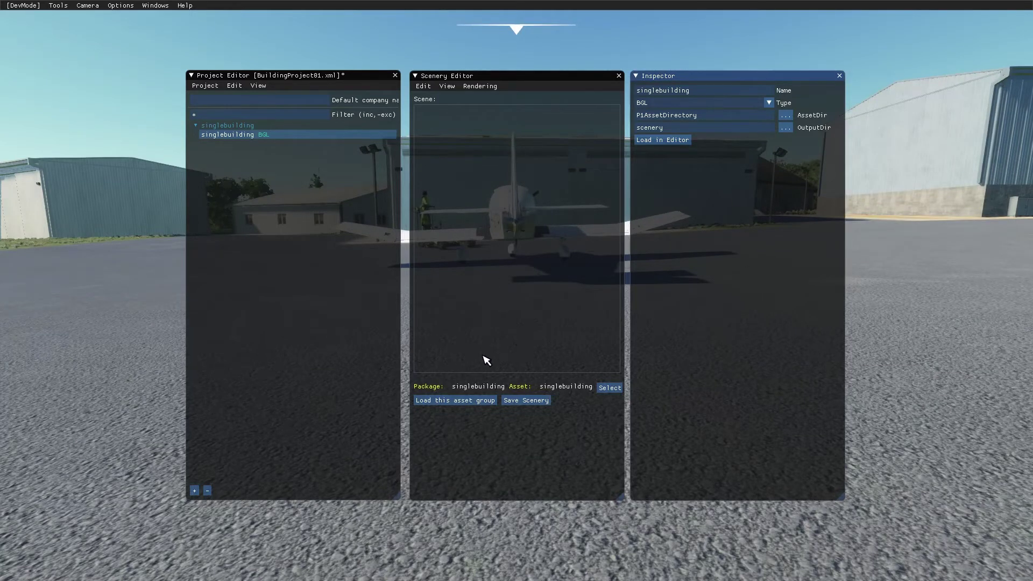
Step: Move the Inspector and Scenery Editor clear of the PDF guide and bring up its building placement section
drag(728, 79, 904, 68)
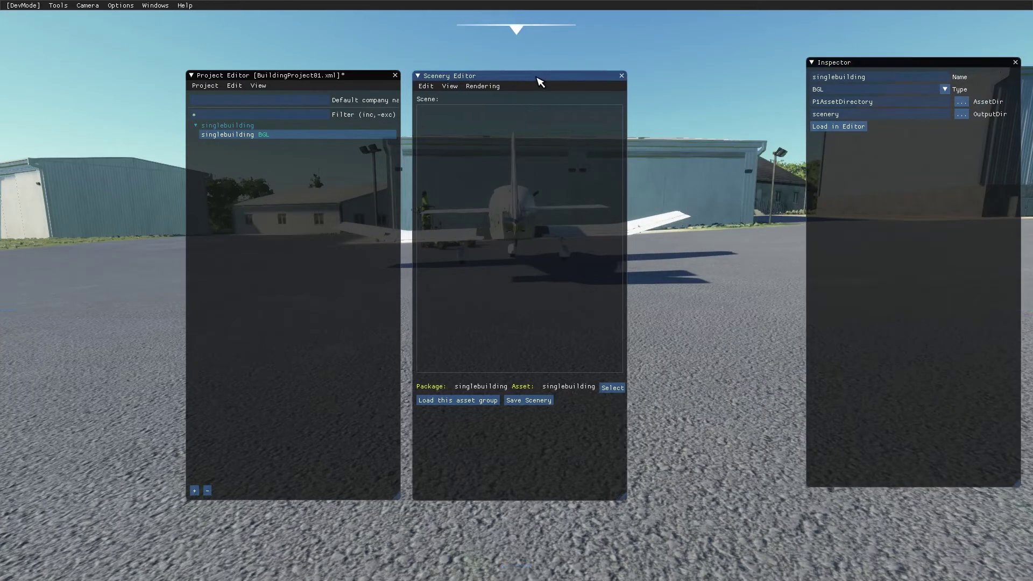
drag(523, 78, 703, 64)
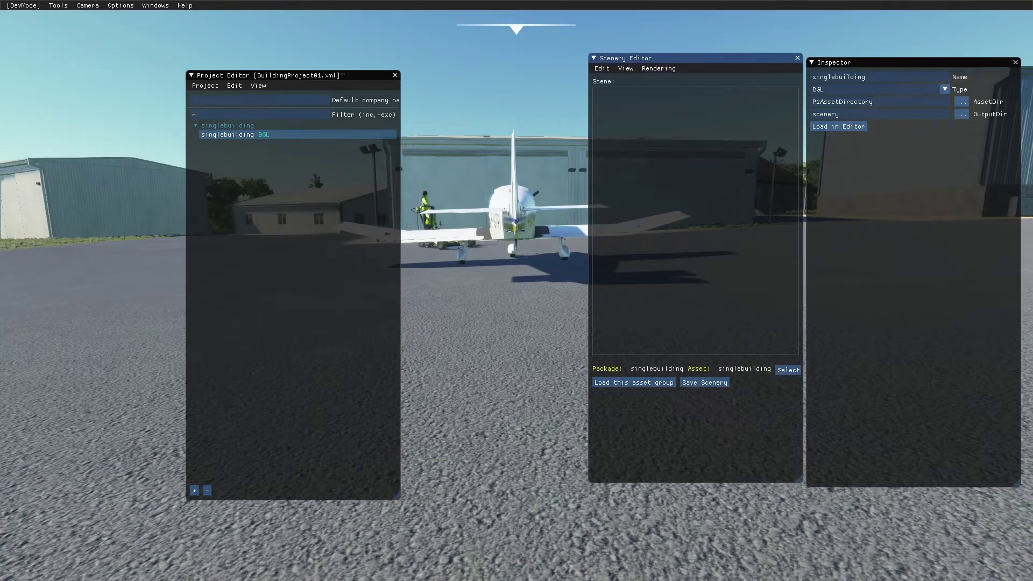
key(super)
click(250, 570)
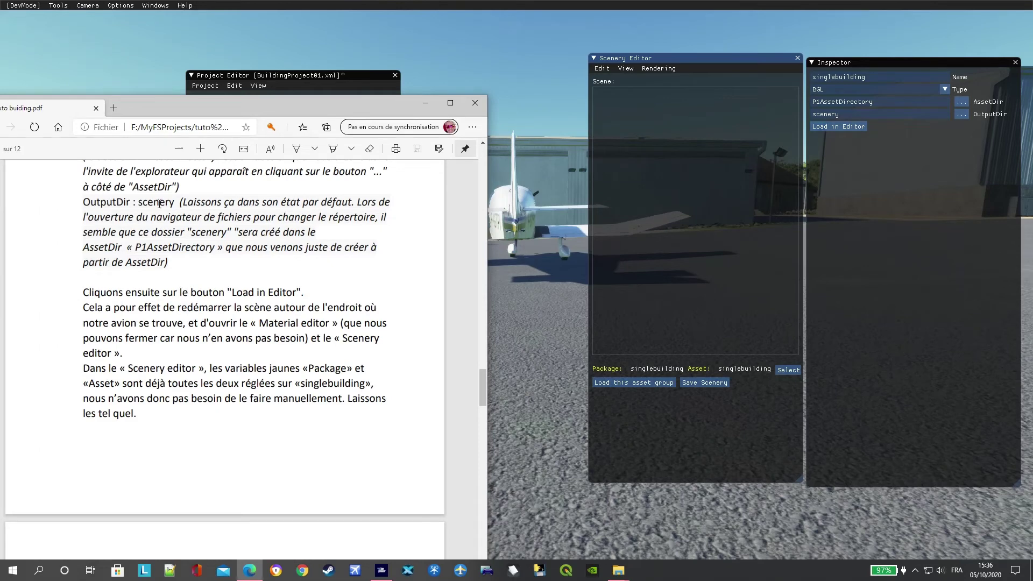
scroll(185, 301, down, 3)
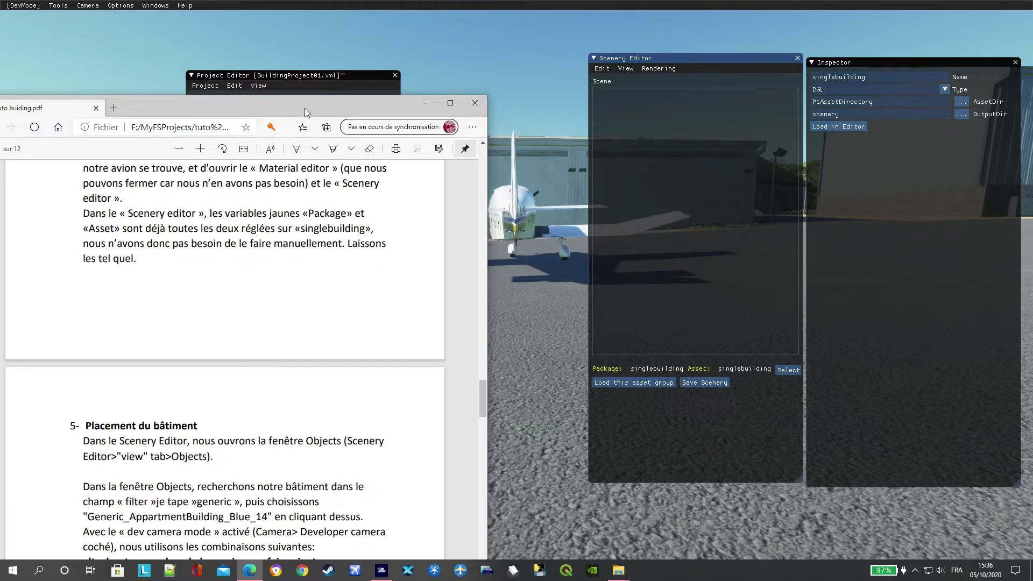
Step: Reposition the PDF guide, read its building placement section, and open the Scenery Editor's Objects window
drag(305, 109, 347, 32)
scroll(309, 335, down, 2)
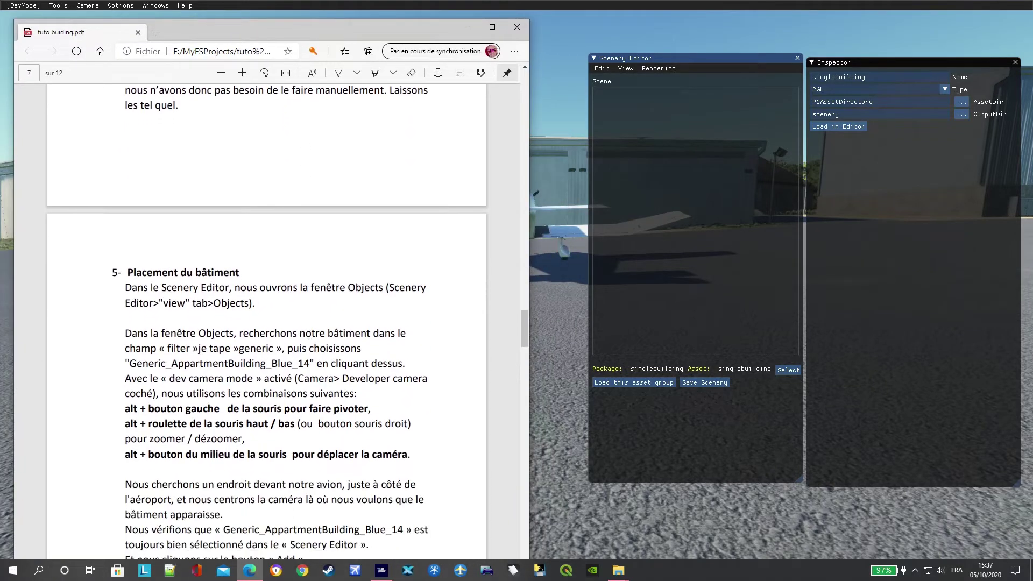
scroll(309, 335, down, 2)
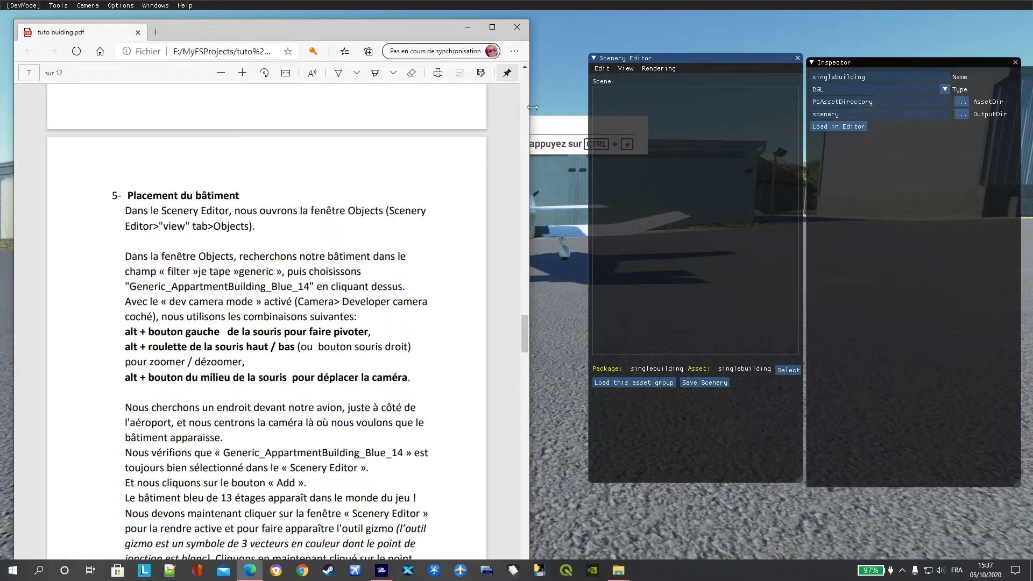
click(627, 69)
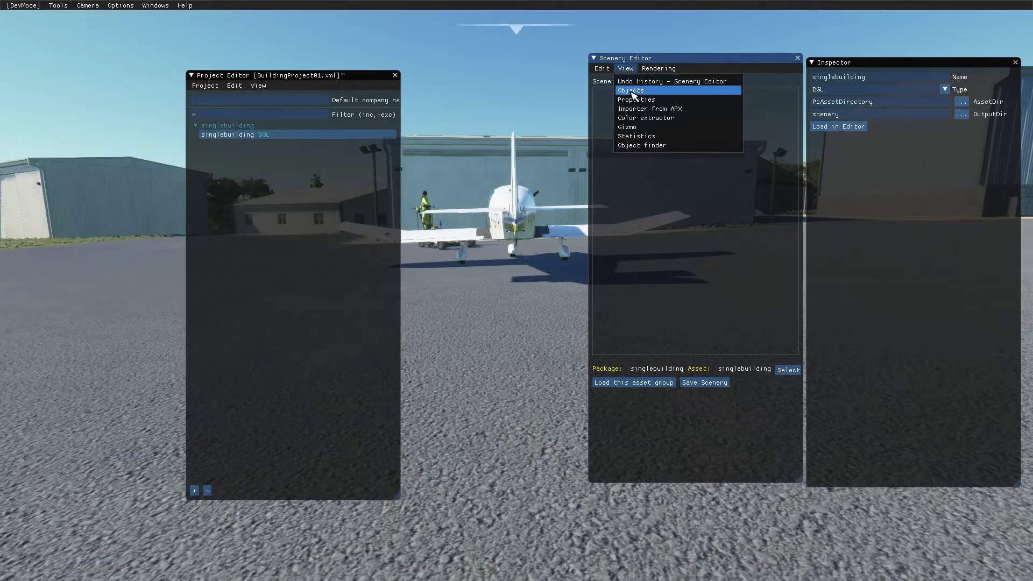
click(631, 90)
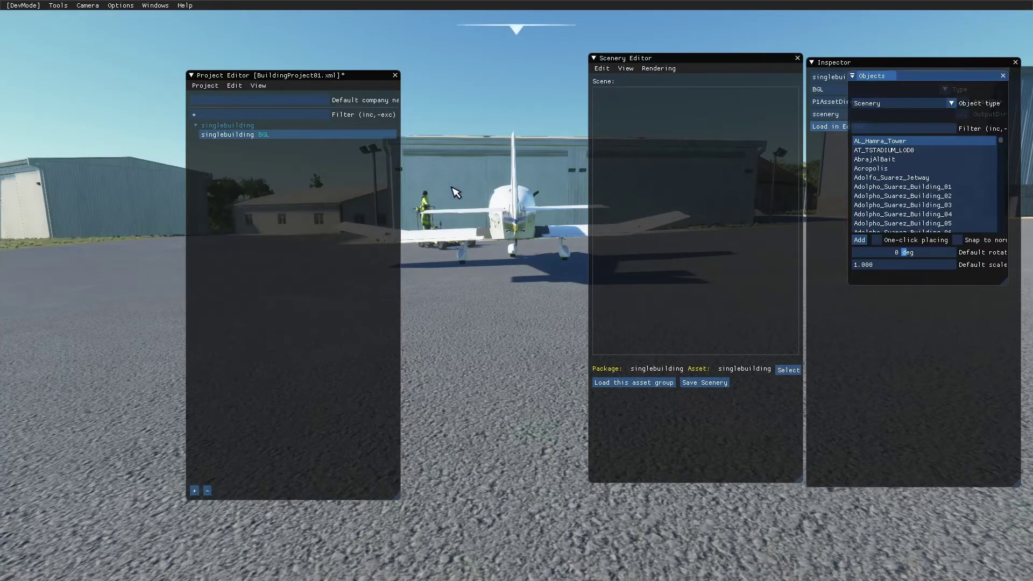
Step: Following the guide, filter the scenery objects by "generic" and select Generic_AppartmentBuilding_Blue_14
key(super)
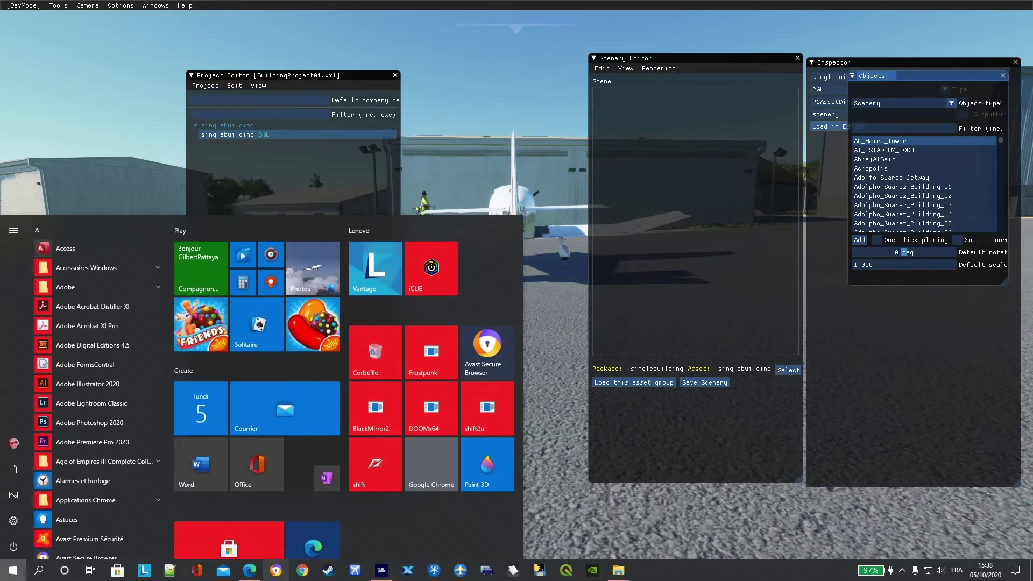
click(250, 570)
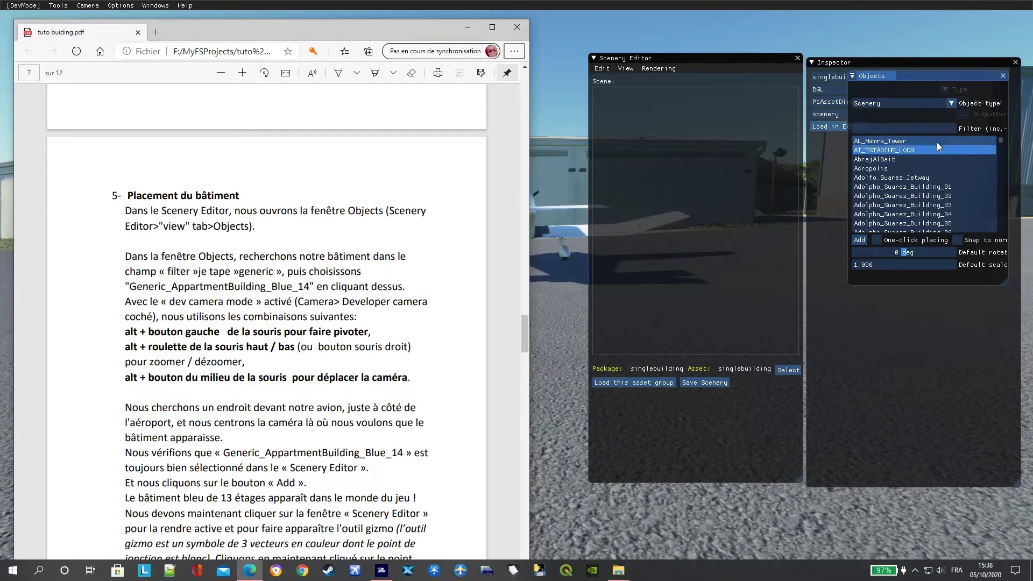
click(869, 130)
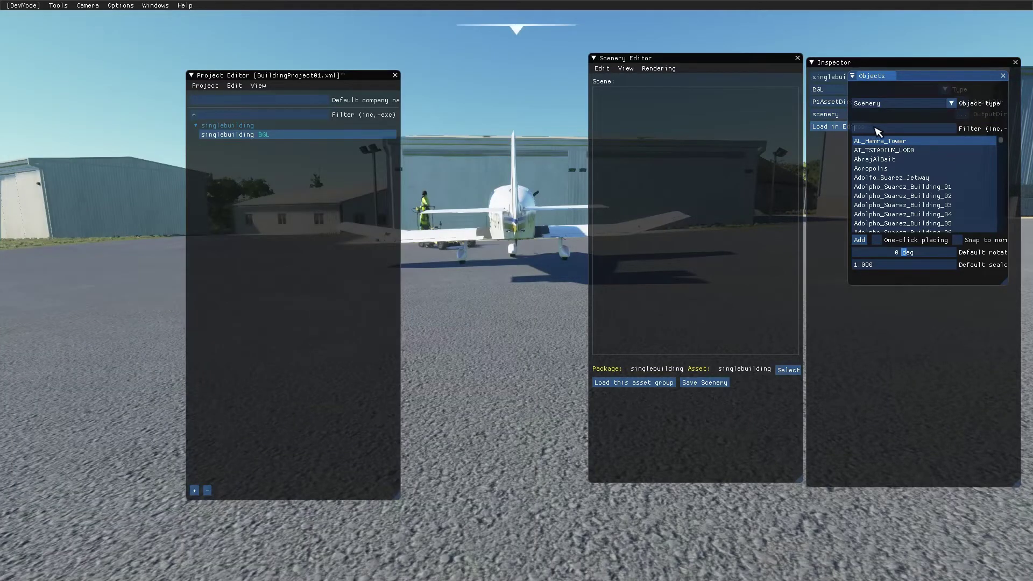
key(super)
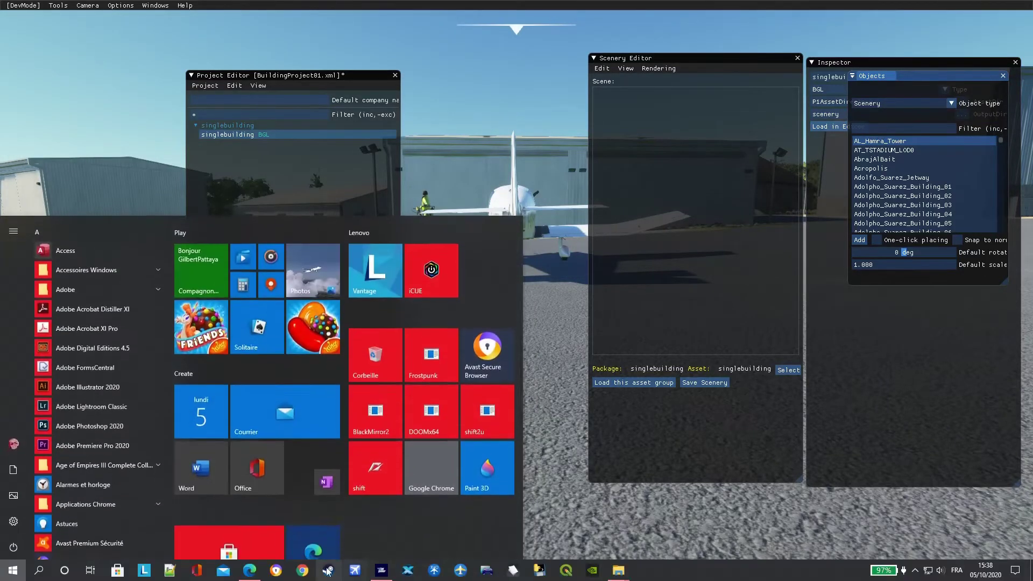
click(253, 569)
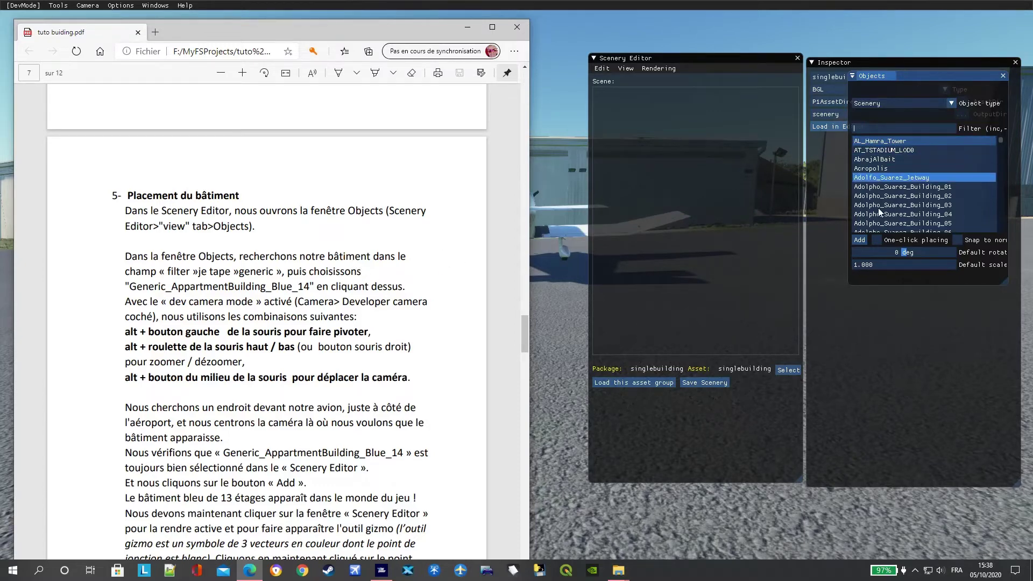
click(947, 195)
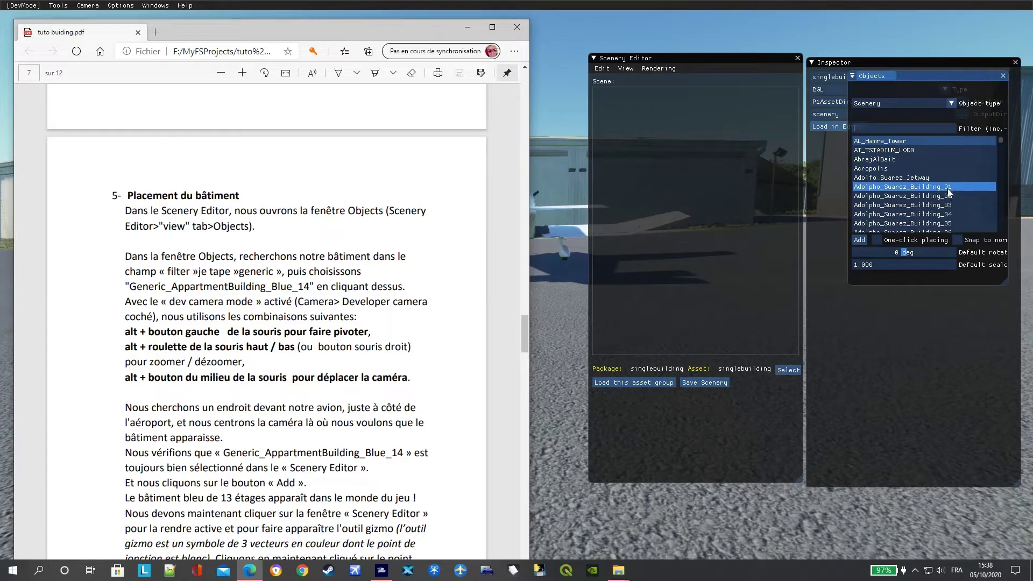
click(873, 128)
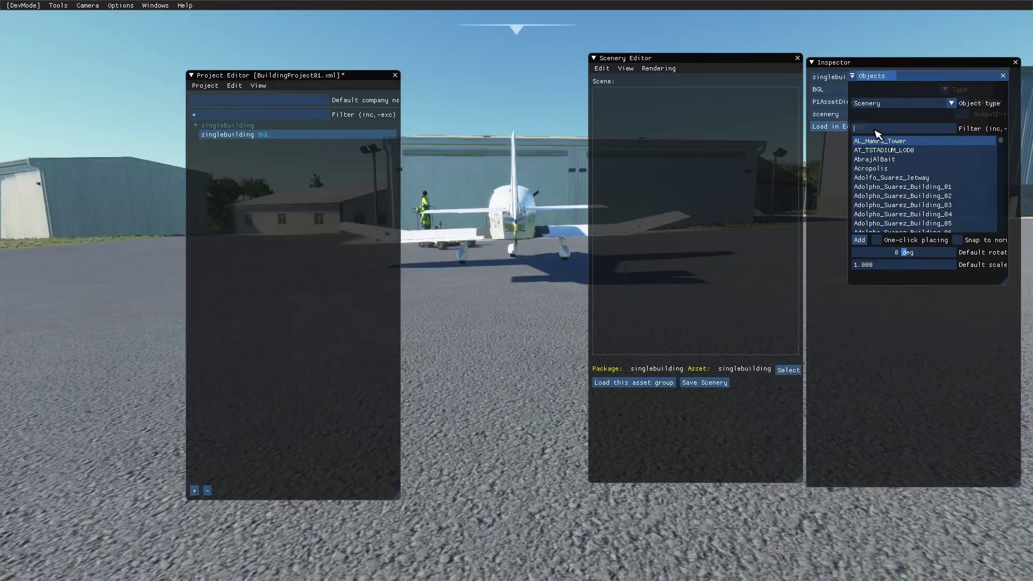
text(g)
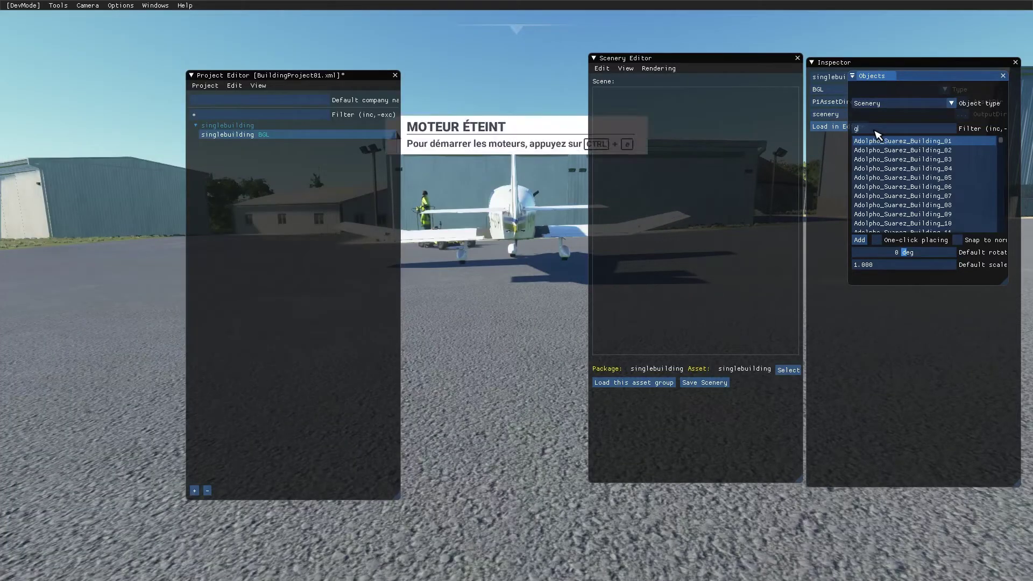
text(eneric)
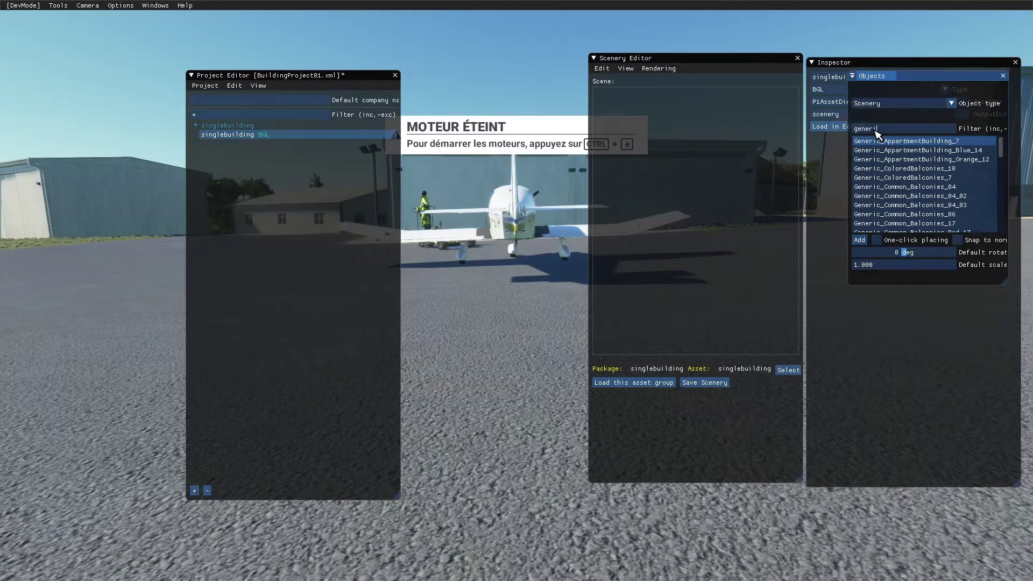
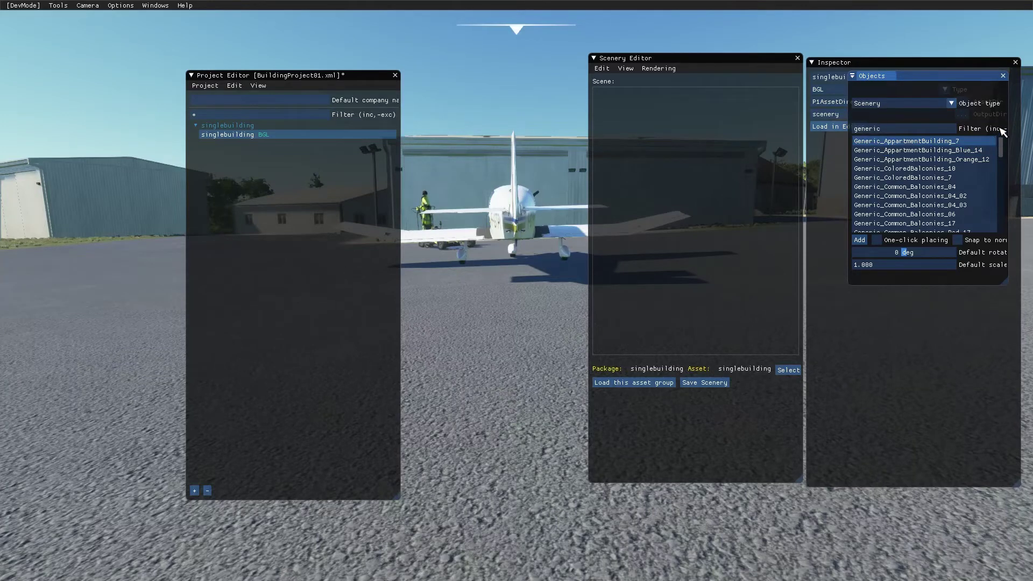
click(926, 151)
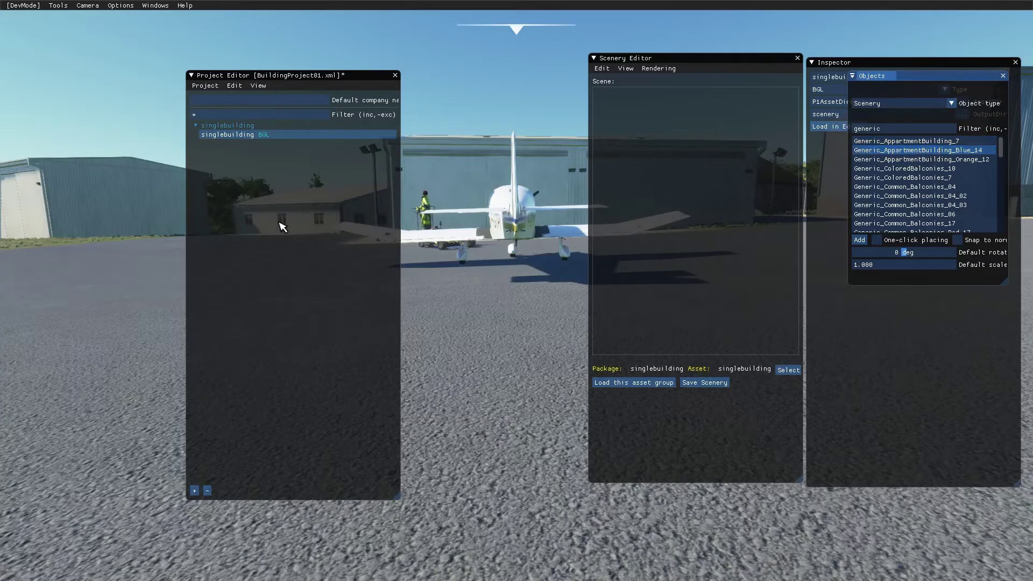
Step: Check the Generic_AppartmentBuilding_Blue_14 selection against the guide and read through its camera and placement instructions
key(super)
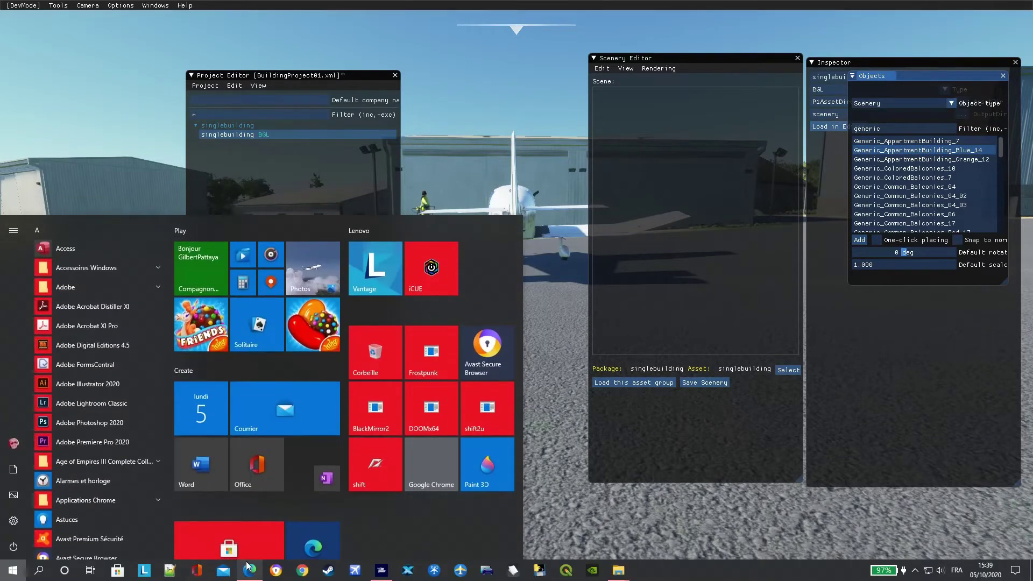
click(249, 571)
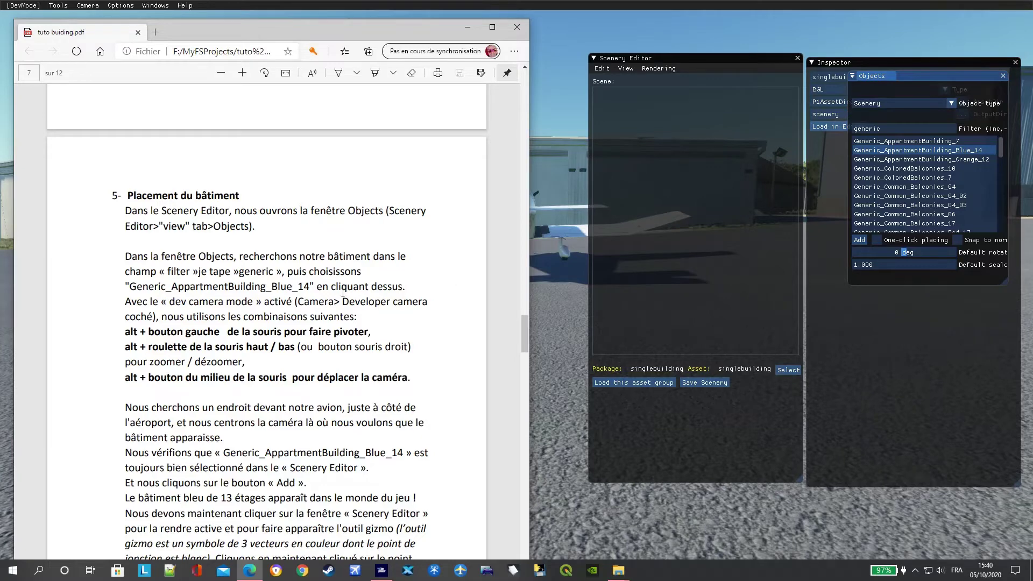
click(929, 149)
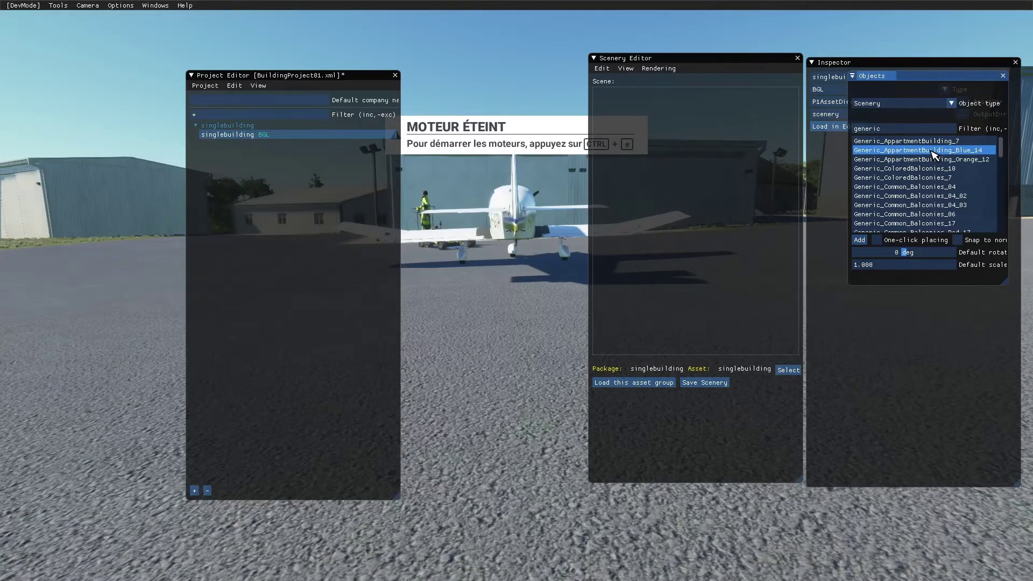
key(super)
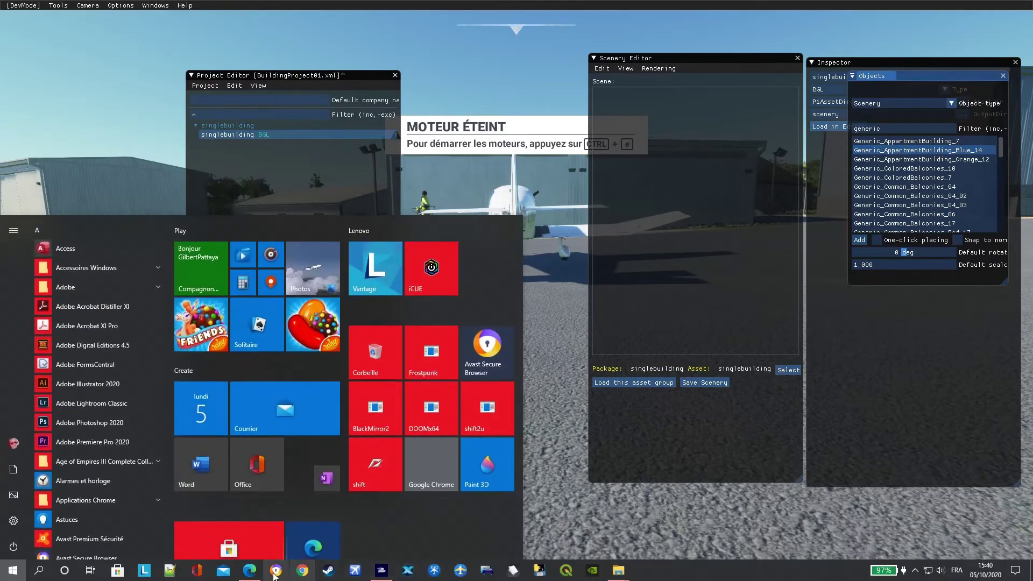
click(250, 571)
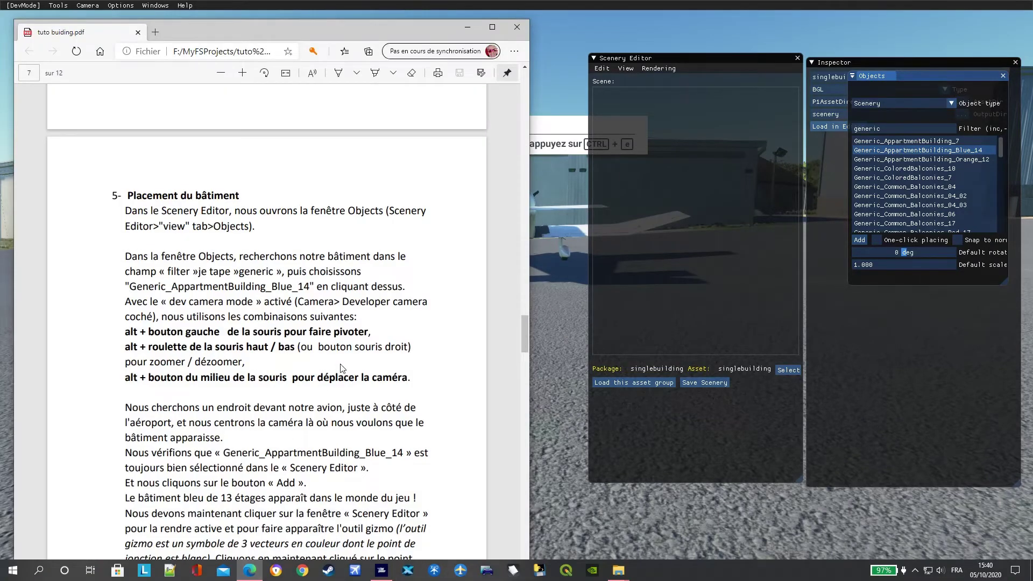
scroll(340, 368, down, 3)
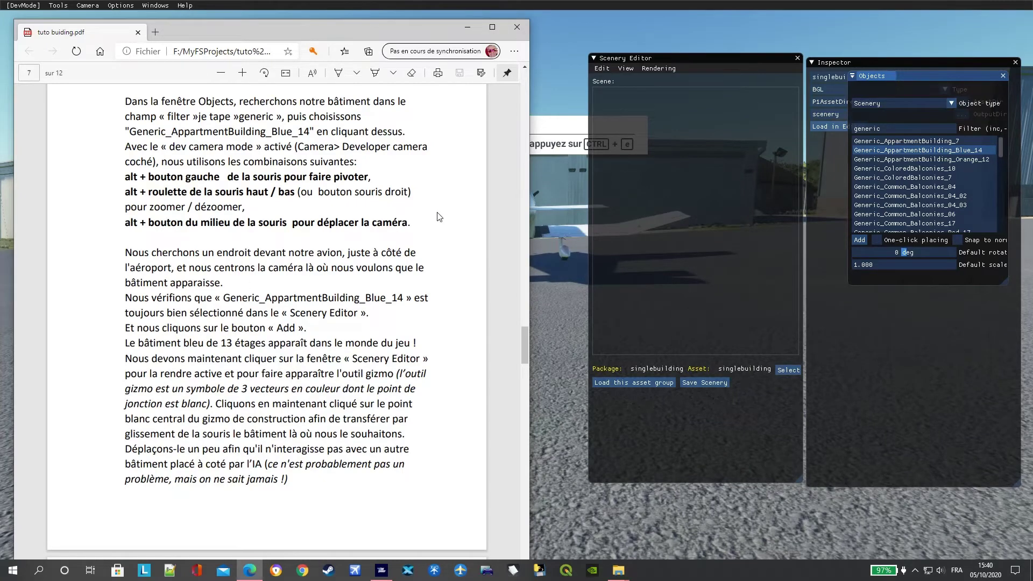
scroll(254, 236, up, 2)
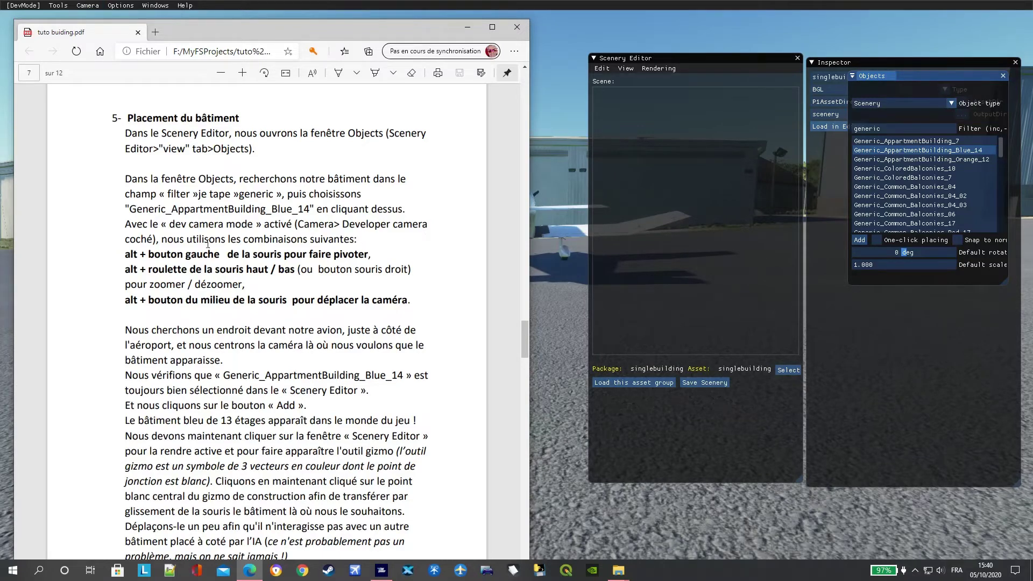
Step: Check that Developer Camera is enabled and reread the guide's camera control combinations
click(58, 6)
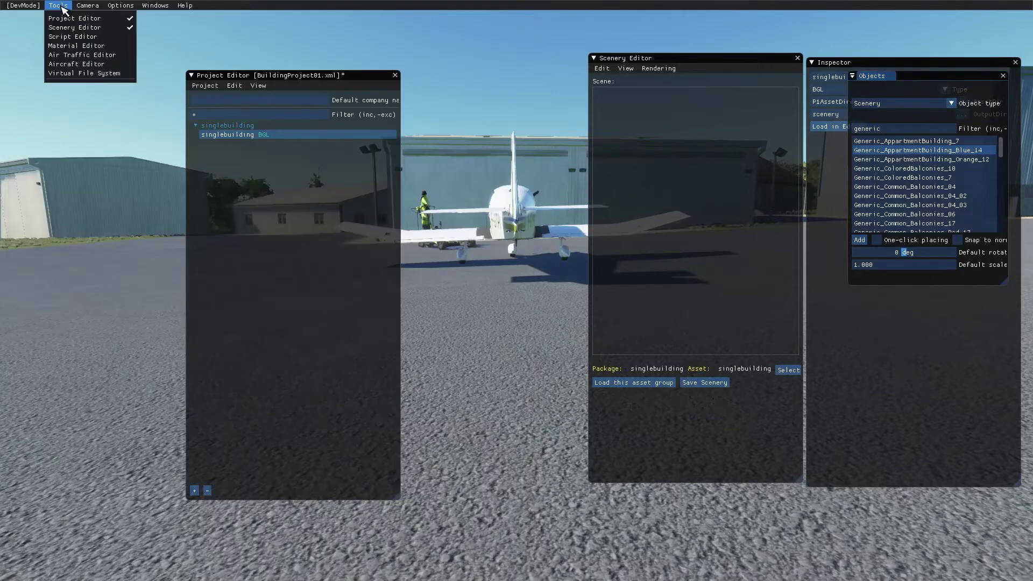
mouse_move(87, 7)
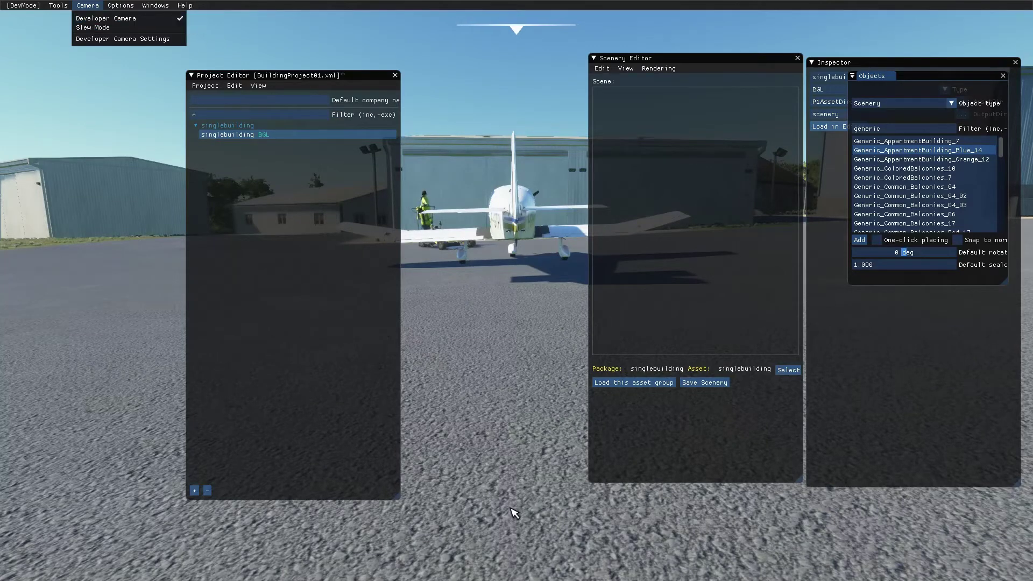
key(super)
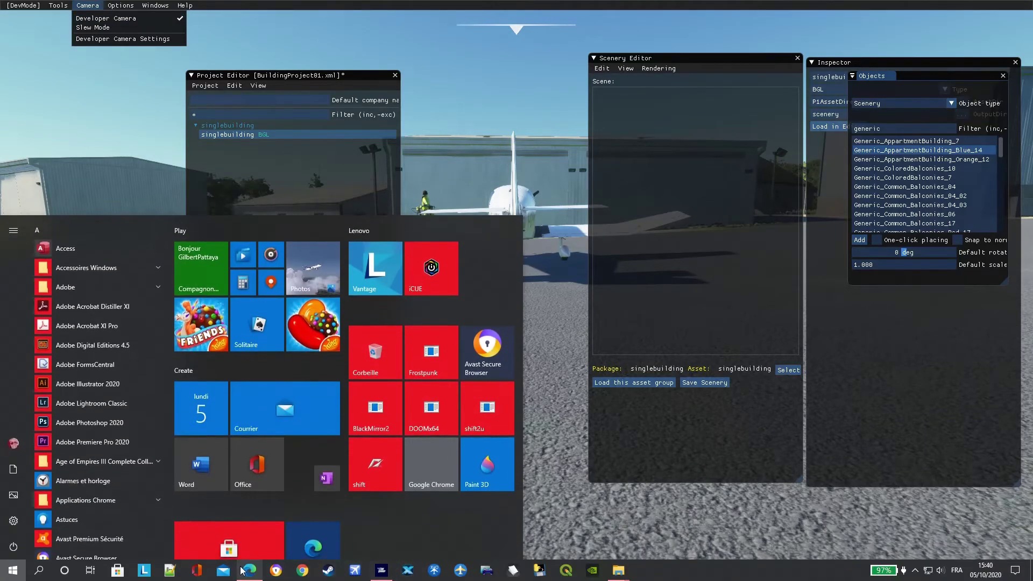
click(249, 570)
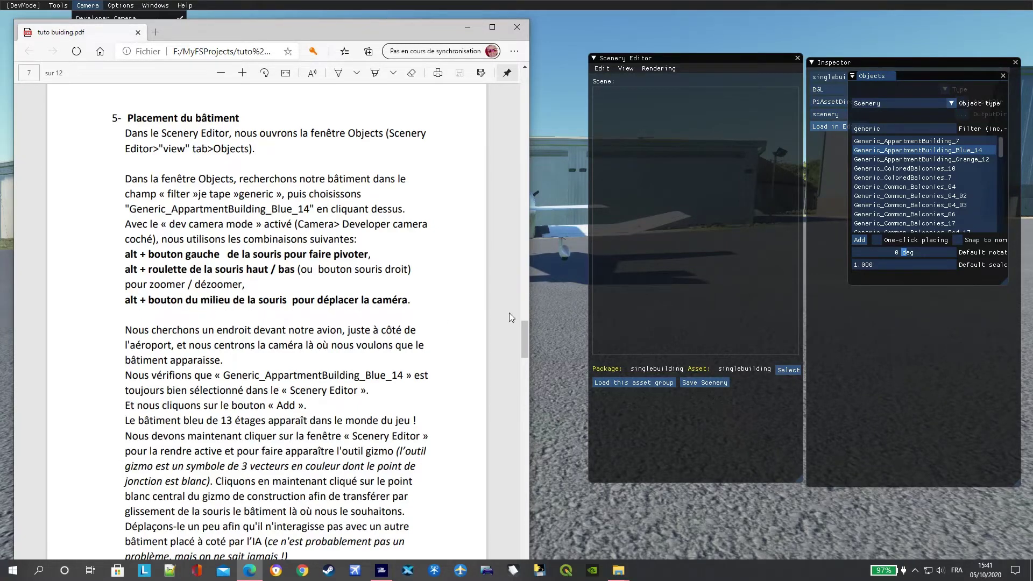
Step: Rotate the developer camera to look down on the parked aircraft and consult the guide's zoom instructions
click(556, 319)
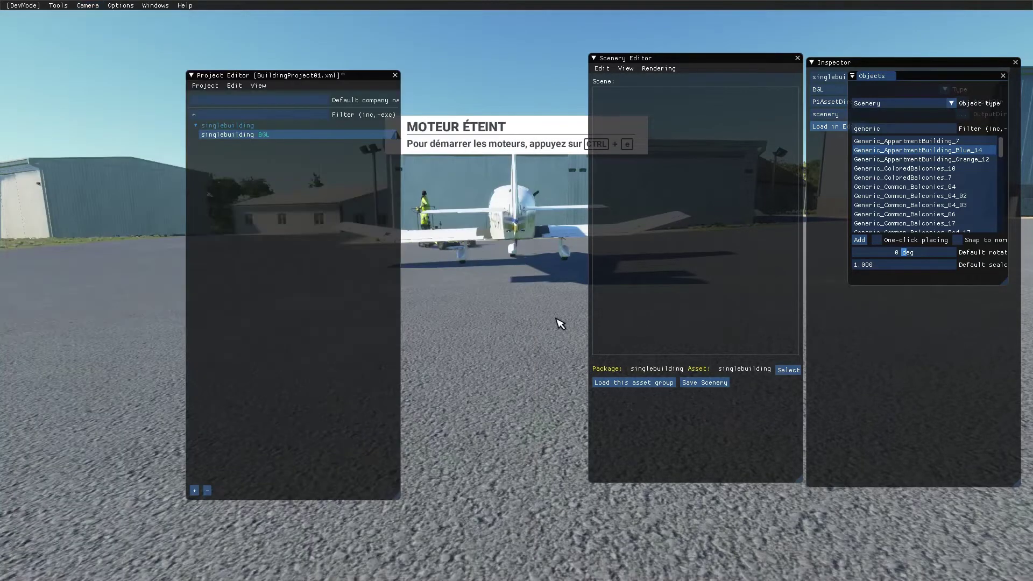
right_drag(508, 325, 483, 360)
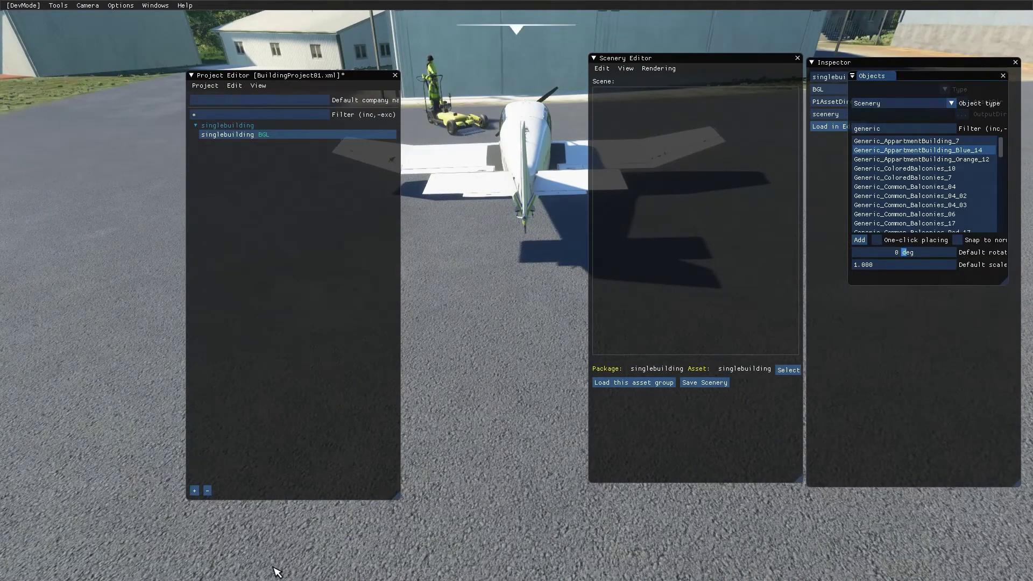
key(super)
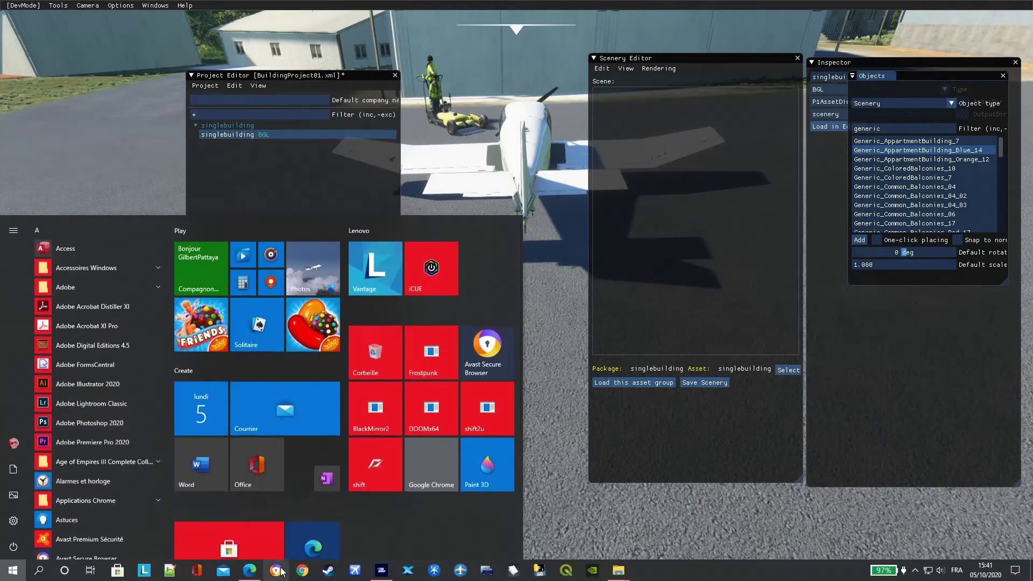
click(249, 570)
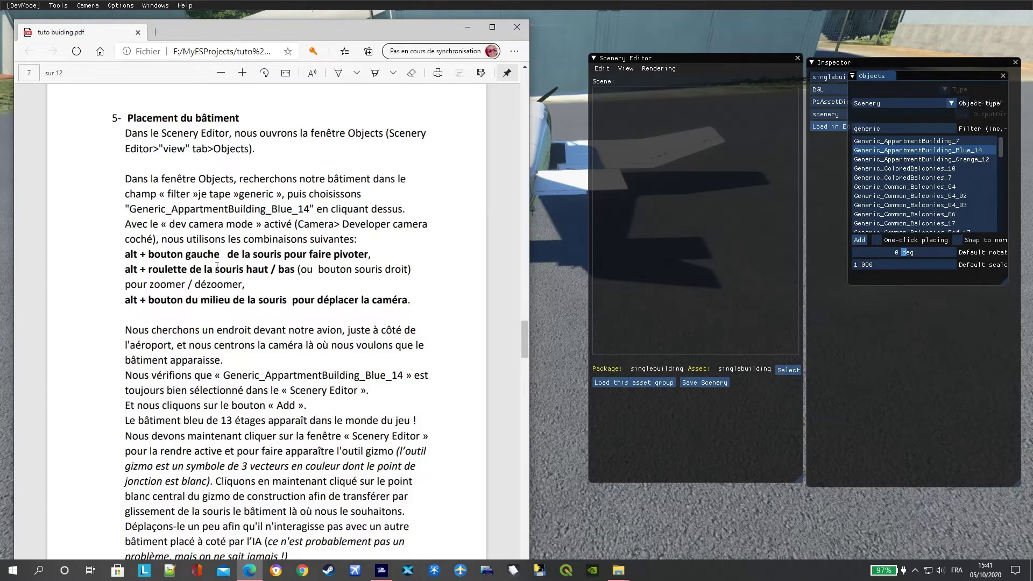
Step: Zoom the camera out to an aerial view of the apron and hangars, and move the Project Editor clear of that area
click(561, 333)
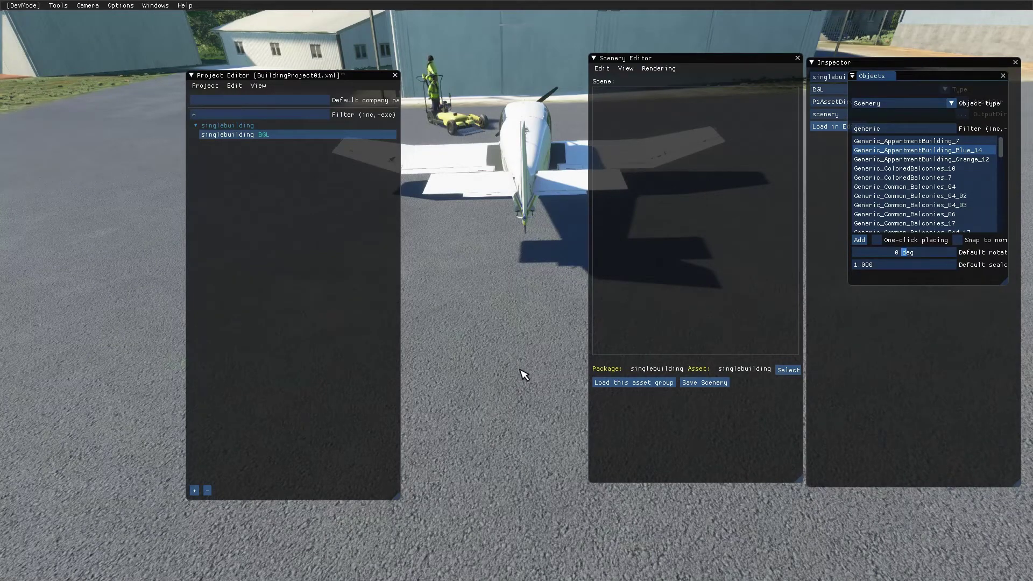
key(w)
scroll(517, 371, down, 10)
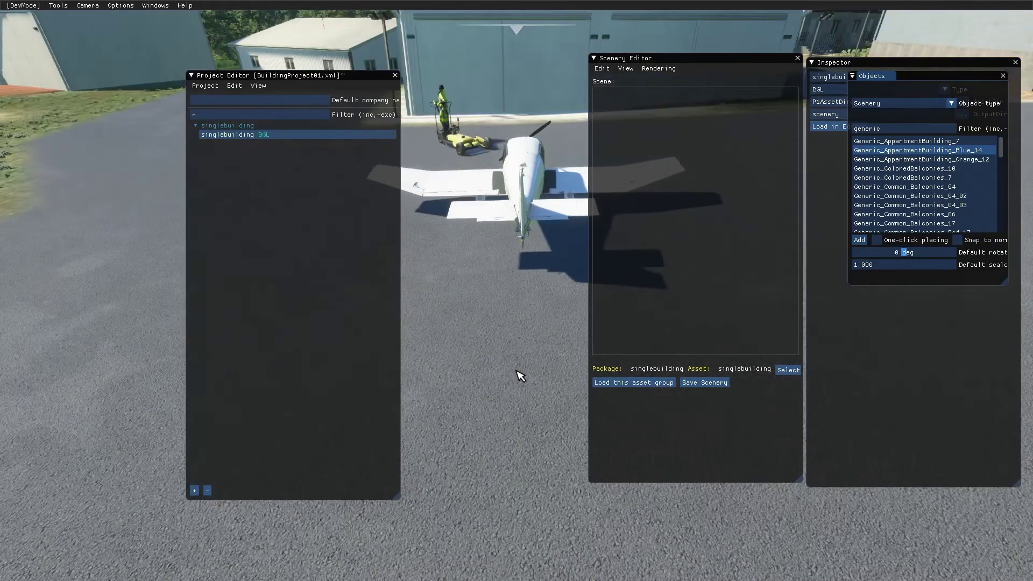
scroll(516, 371, down, 8)
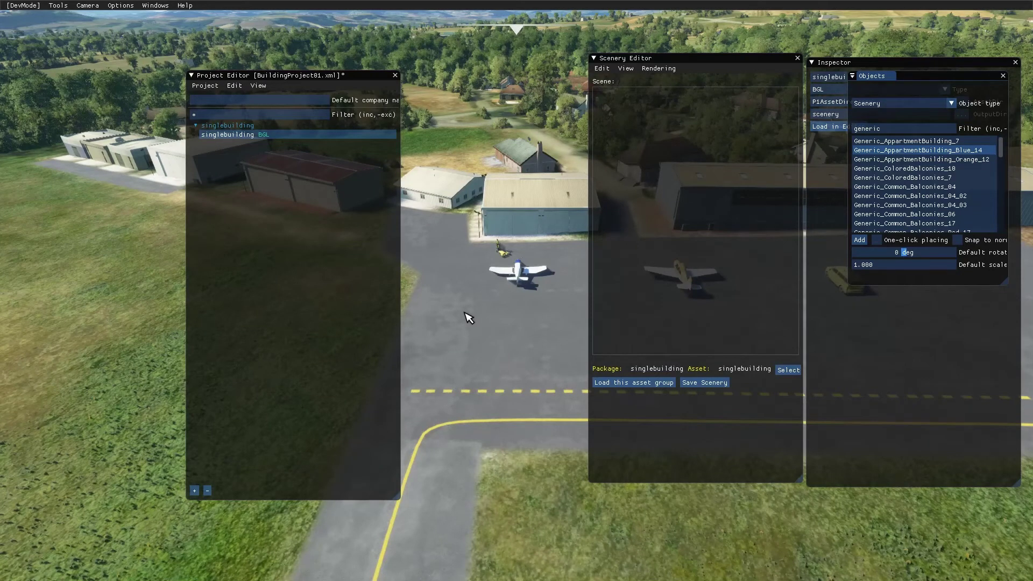
scroll(464, 312, down, 1)
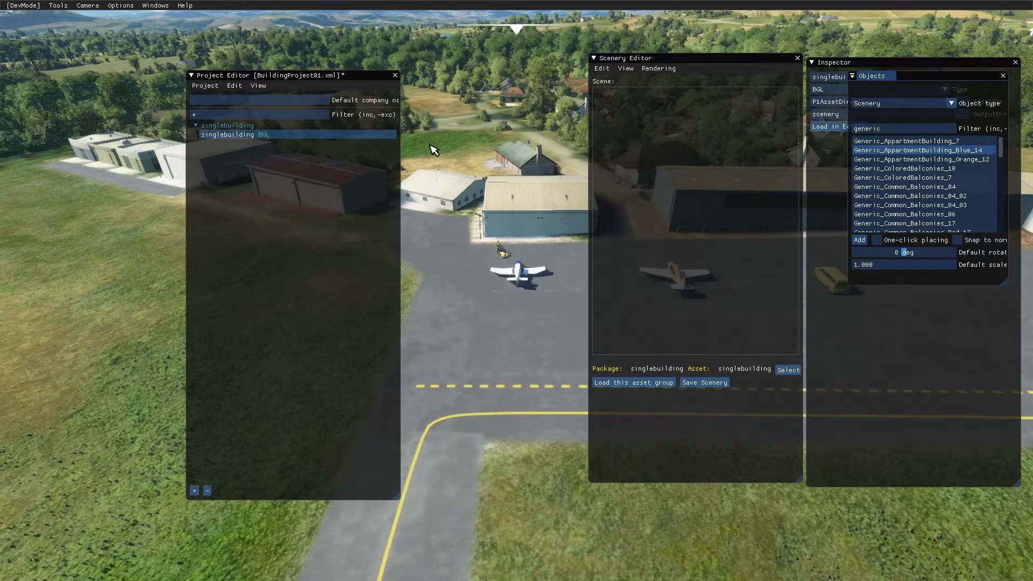
drag(366, 82, 191, 118)
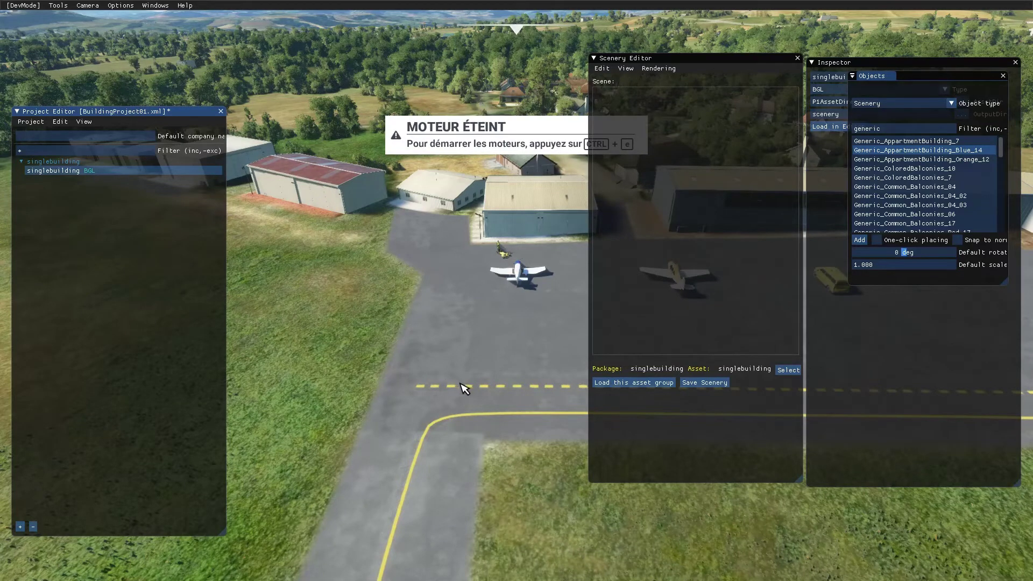
Step: Consult the guide's zoom instructions and try zooming the camera in and out, finishing on a wider view of the apron and hangars
key(super)
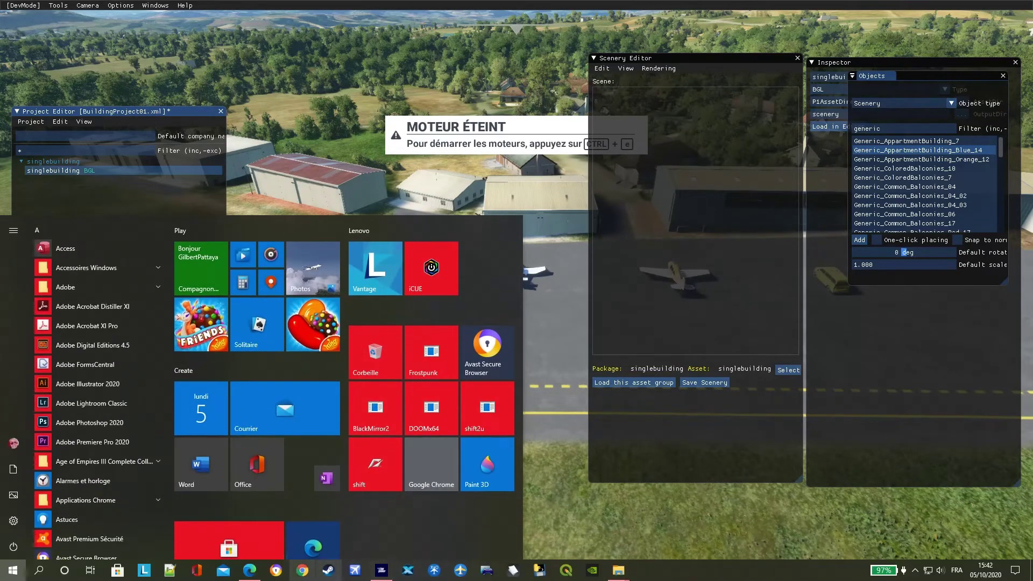
click(249, 570)
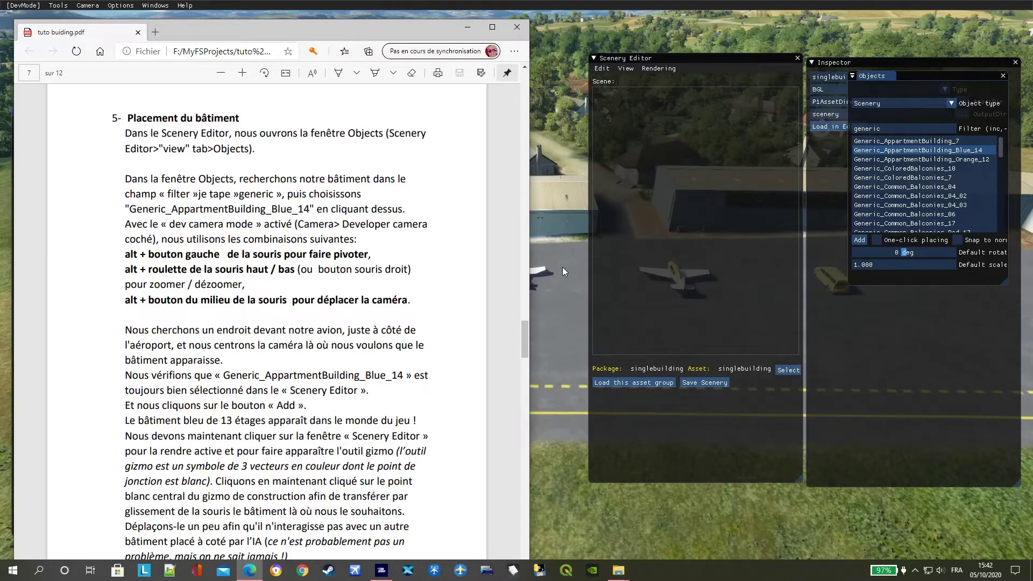
click(558, 319)
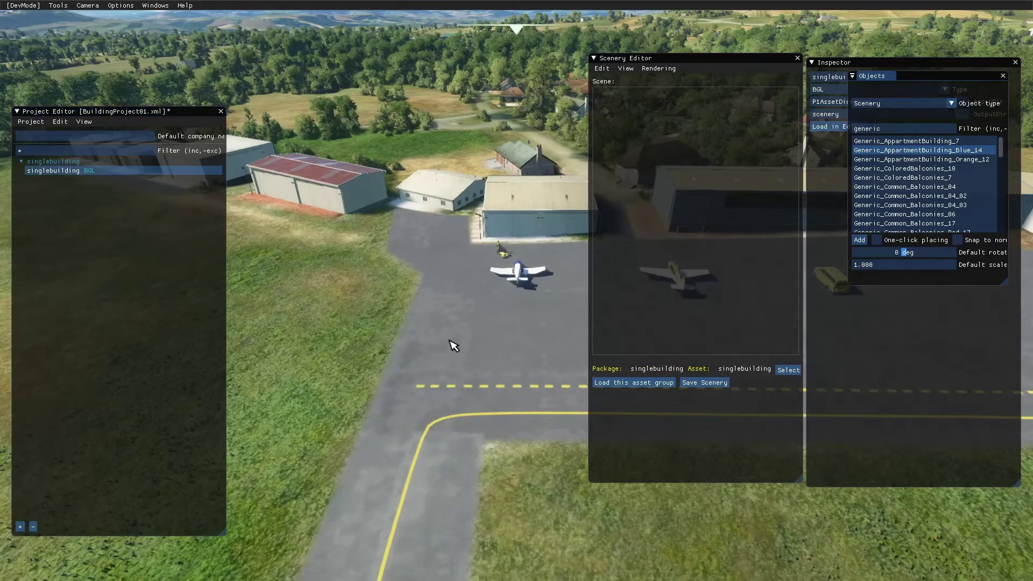
key(w)
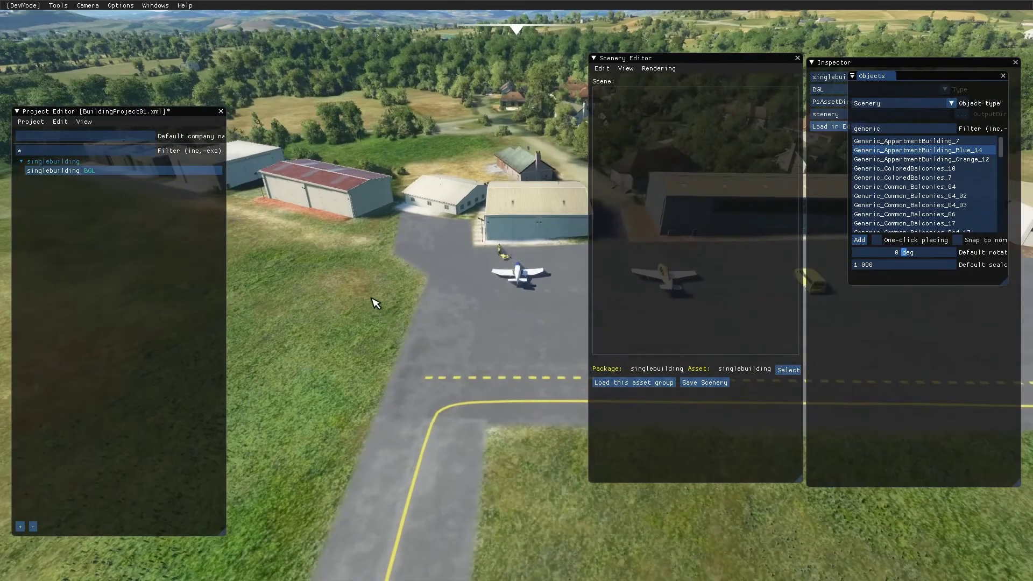
right_click(392, 273)
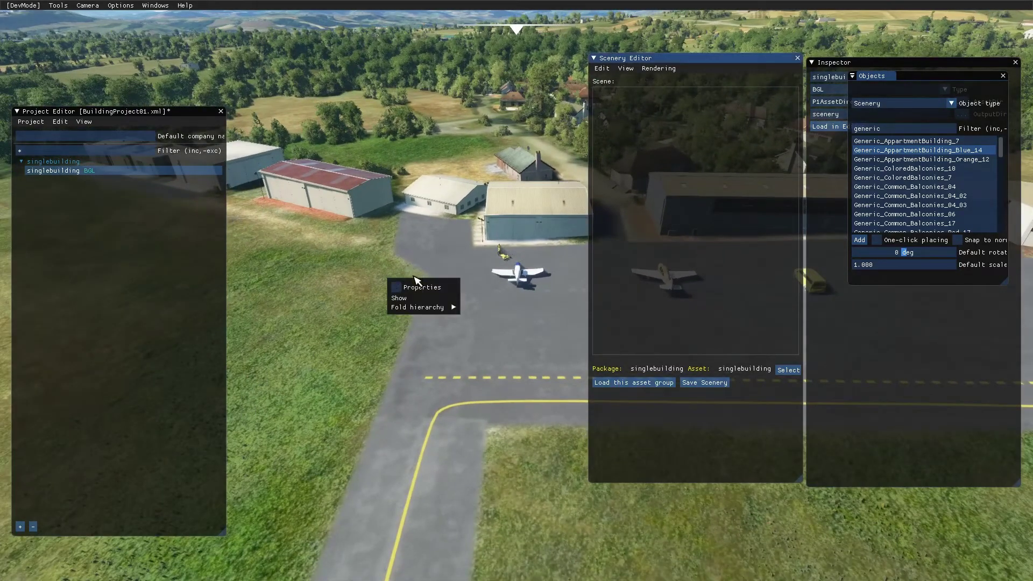
click(405, 260)
key(w)
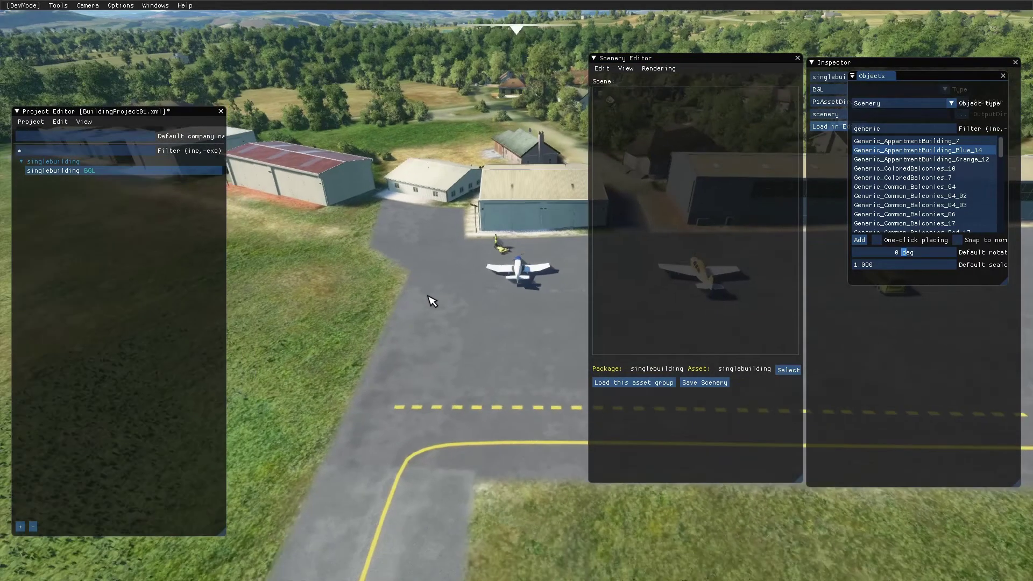
right_click(459, 92)
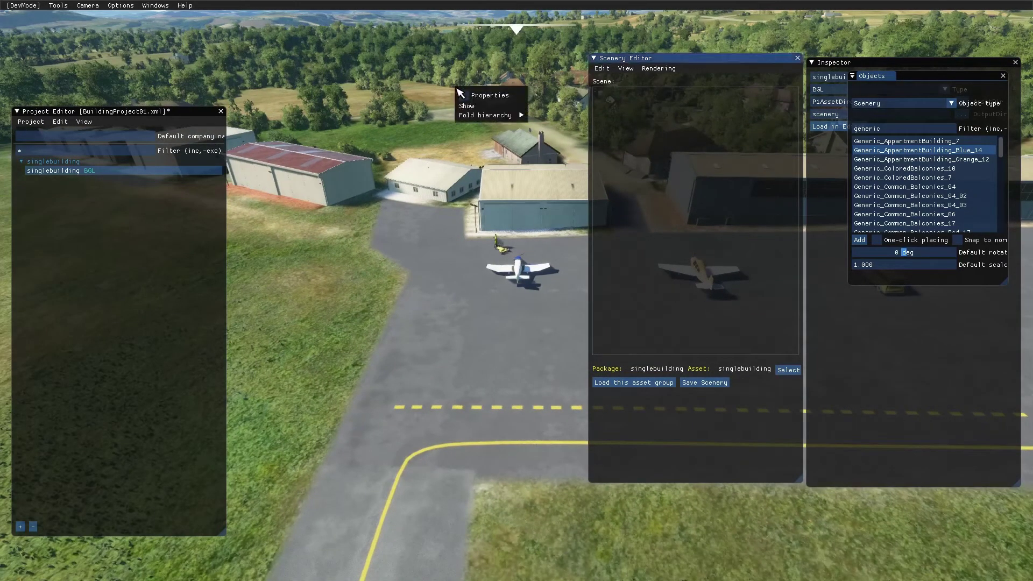
click(399, 126)
key(w)
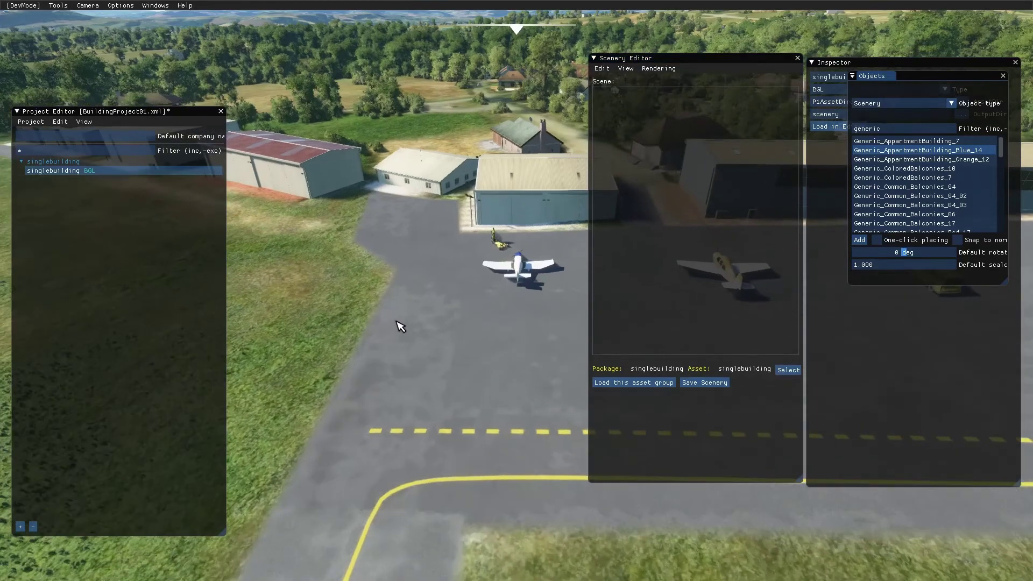
key(s)
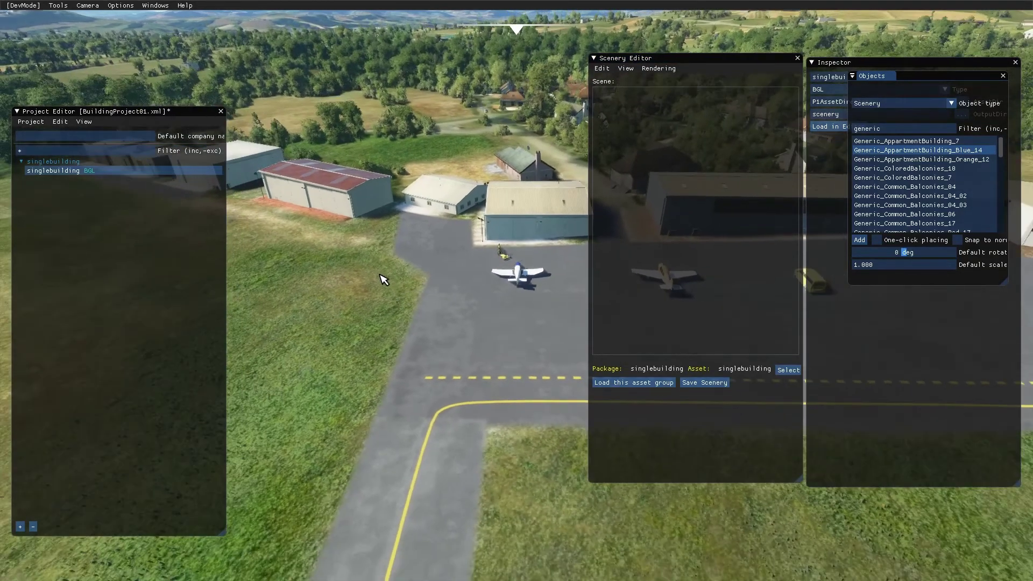
right_click(427, 268)
click(407, 253)
scroll(426, 287, down, 2)
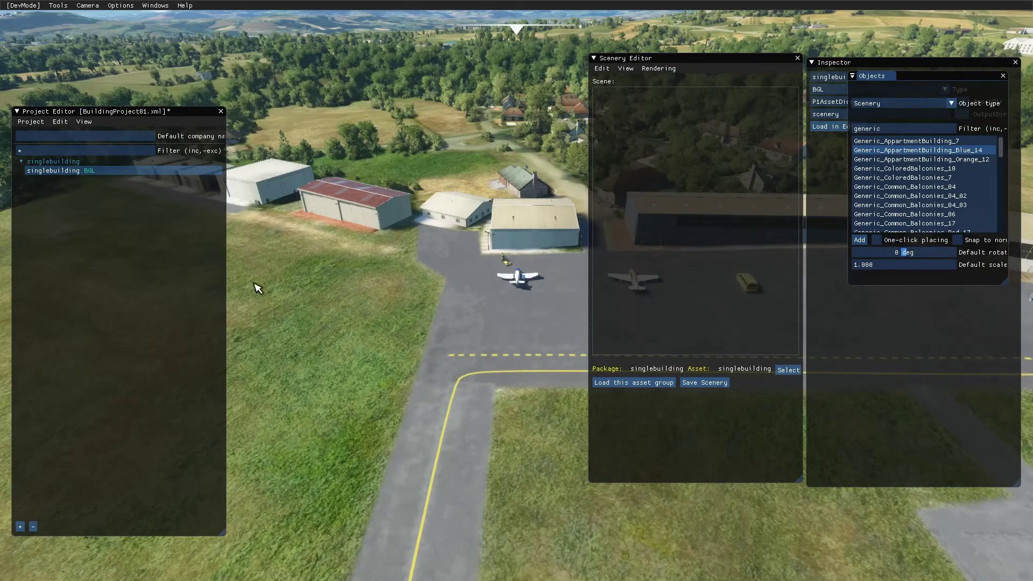
Step: Consult the guide's camera-move instructions and shift the camera past the hangars to centre on the grassy field behind them
key(super)
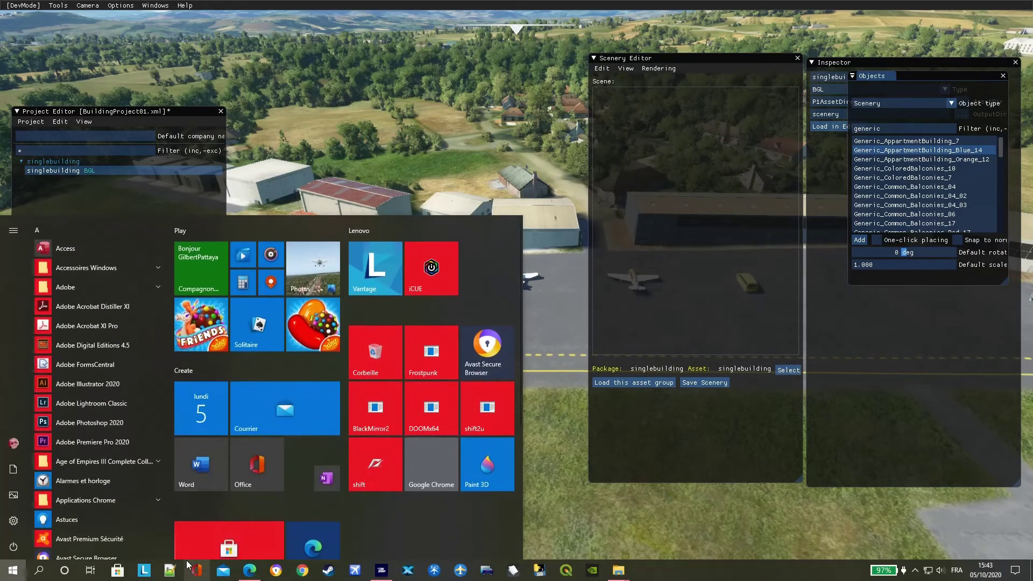
click(250, 571)
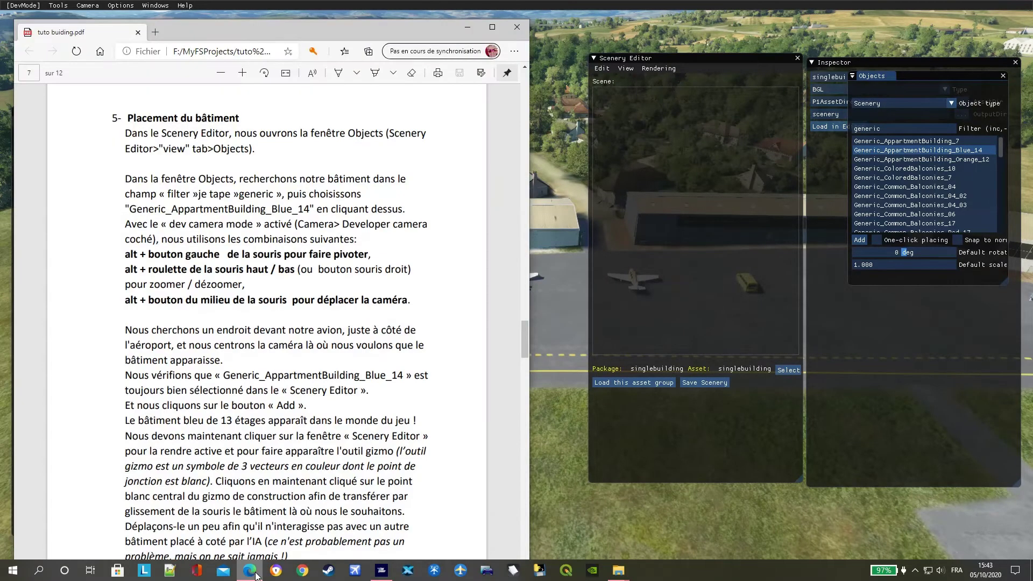
click(558, 332)
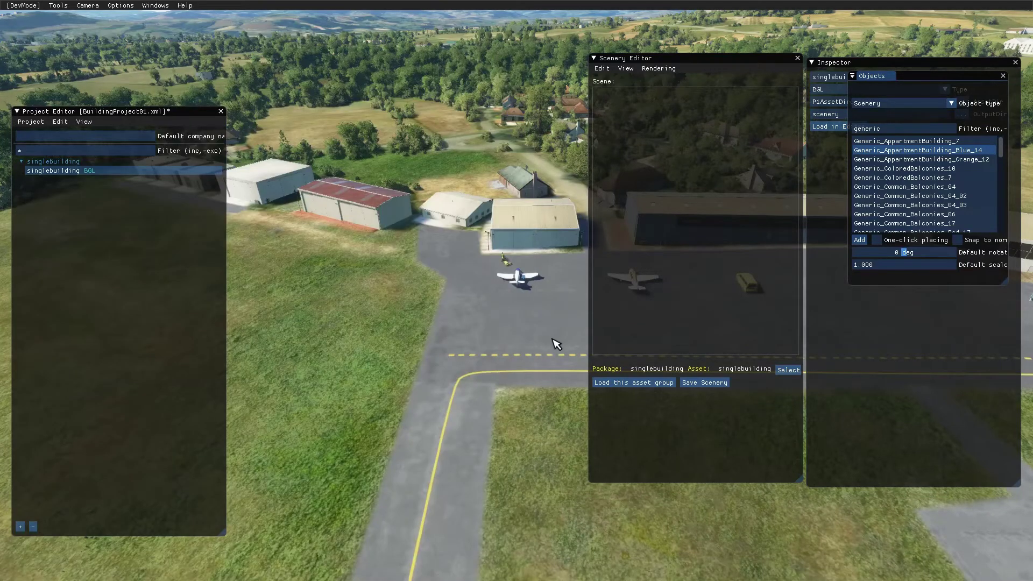
drag(479, 352, 452, 533)
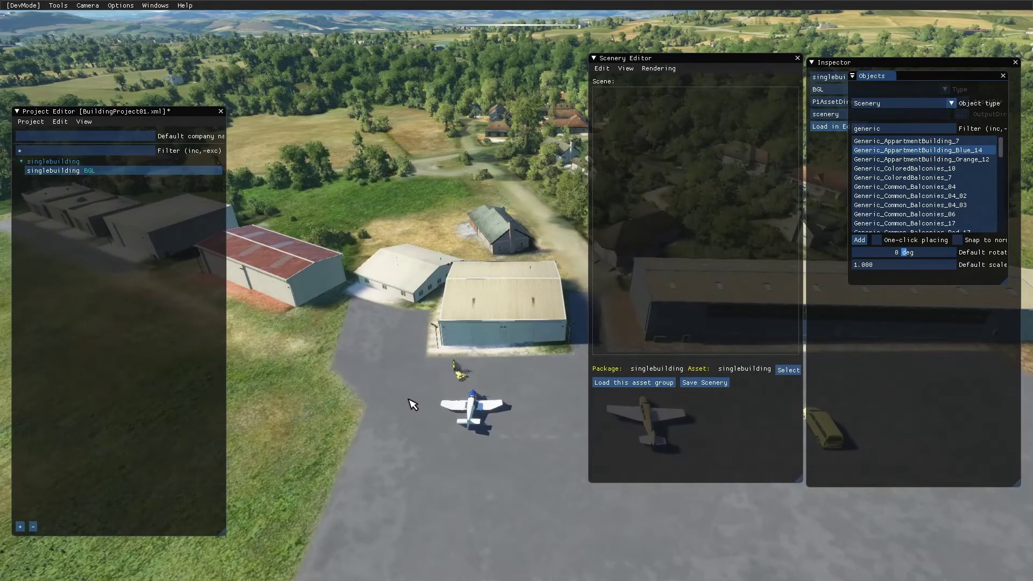
key(a)
key(w)
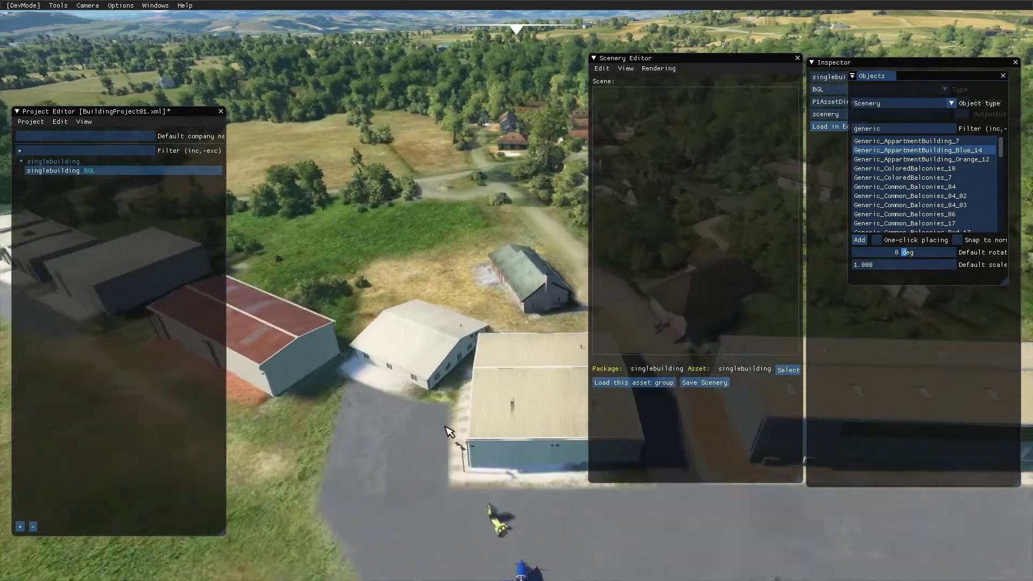
key(s)
key(w)
key(w)
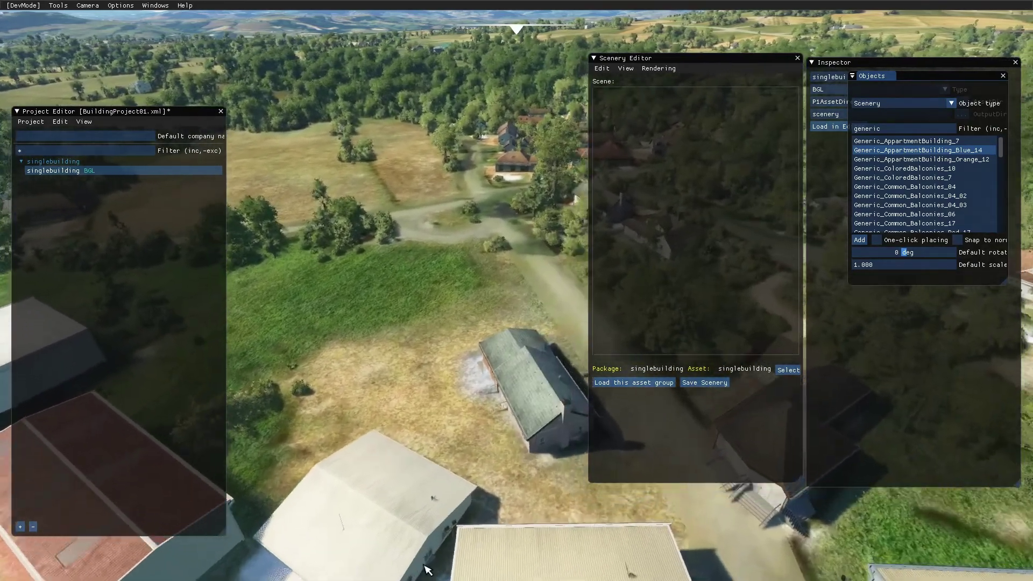
key(s)
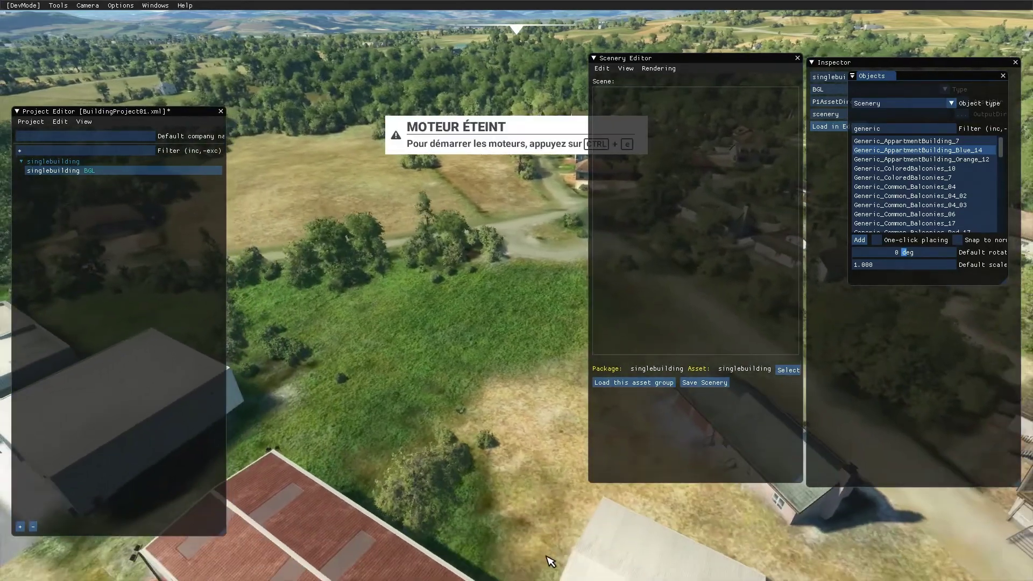
key(w)
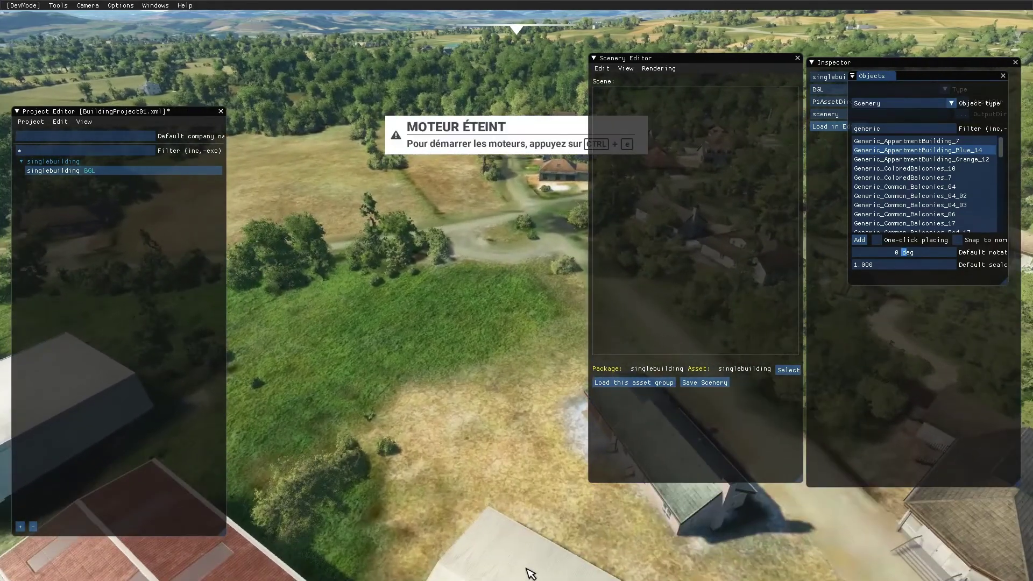
key(a)
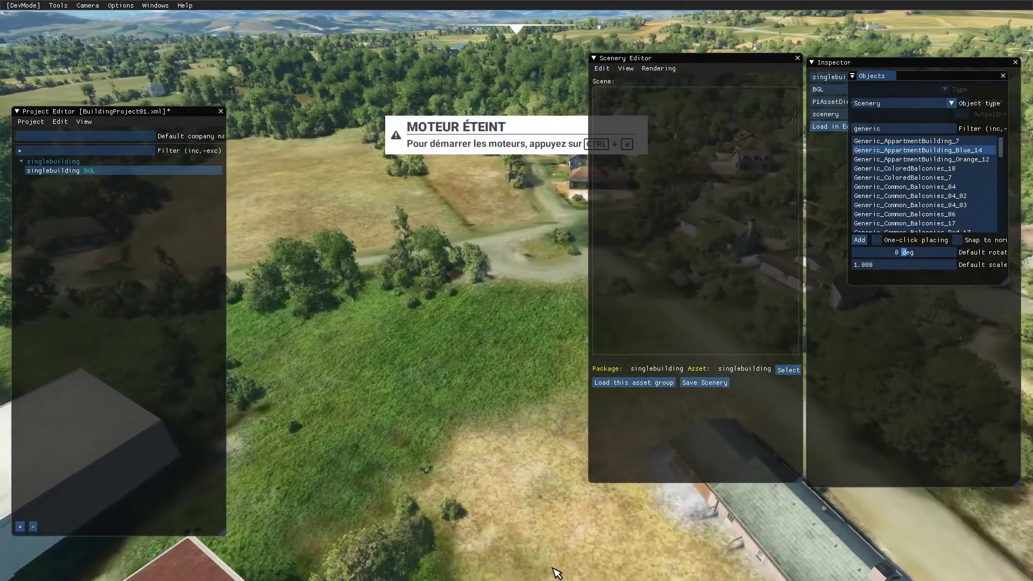
key(s)
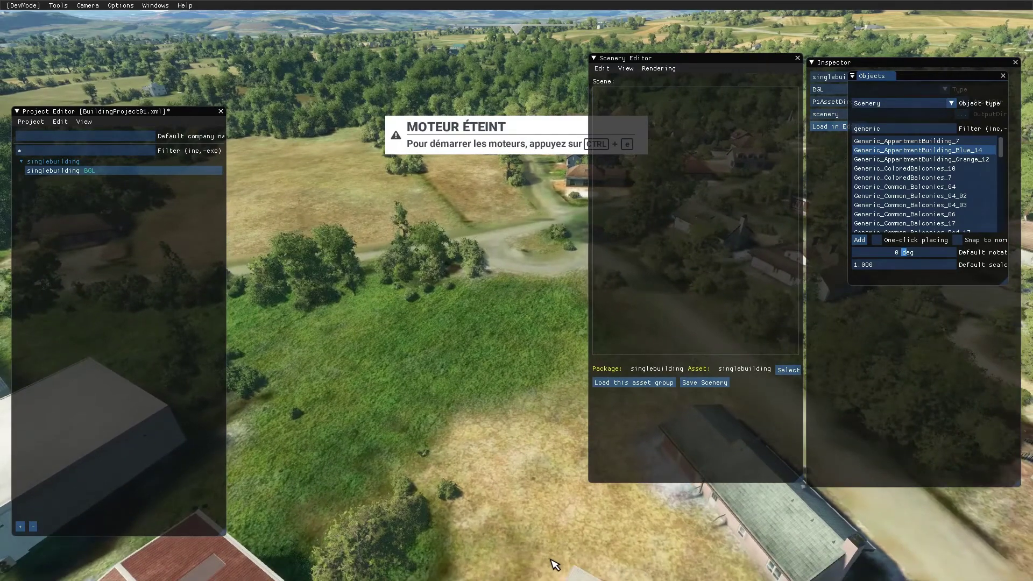
key(w)
key(d)
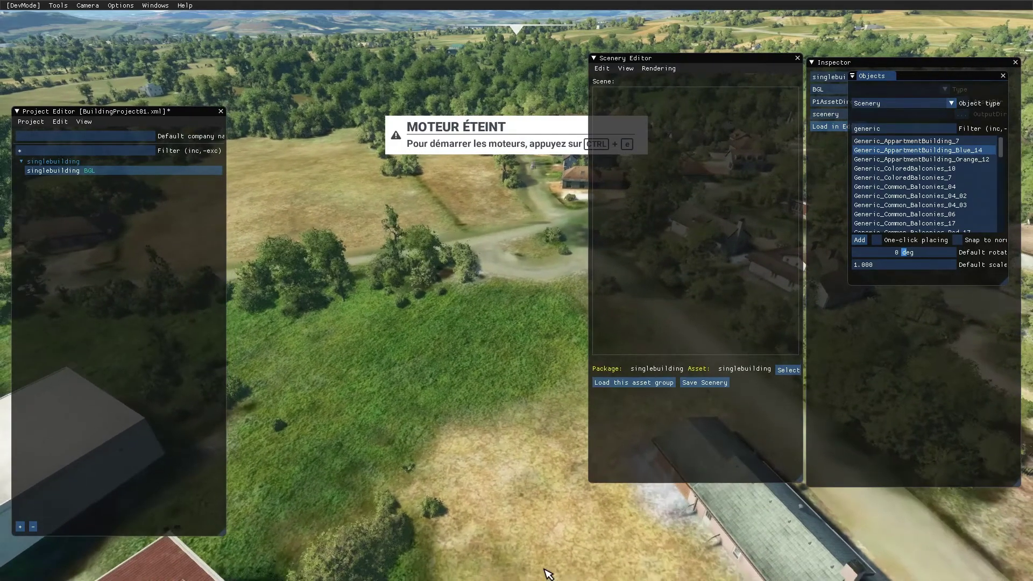
key(w)
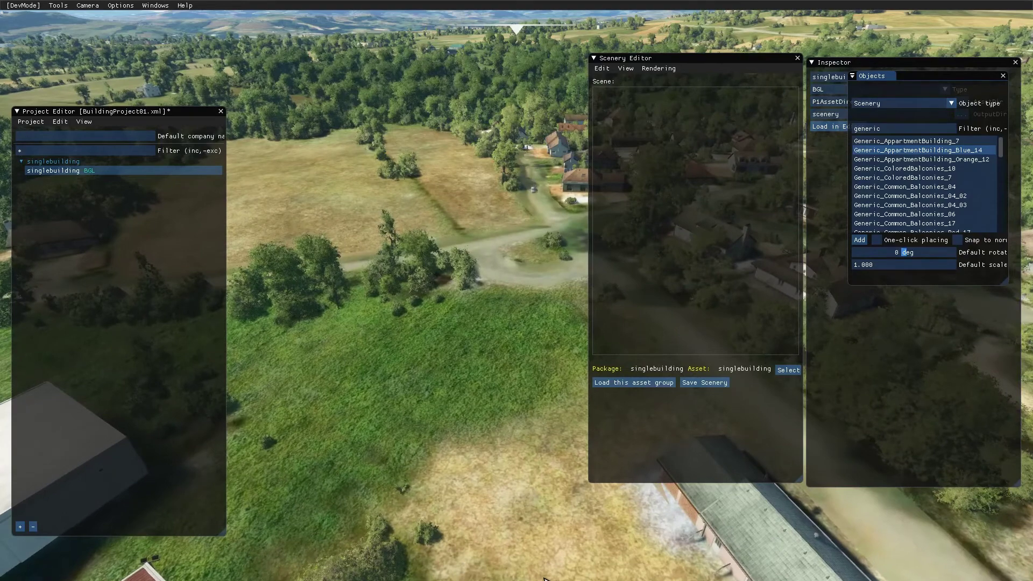
key(w)
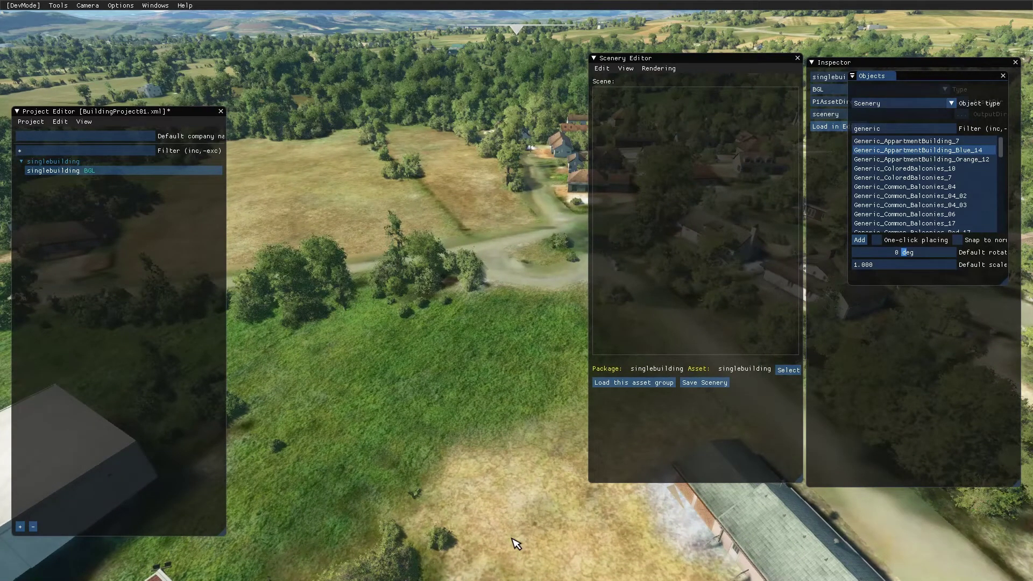
Step: Read the guide's placement instructions and add Generic_AppartmentBuilding_Blue_14 to the scene on the grassy field
key(super)
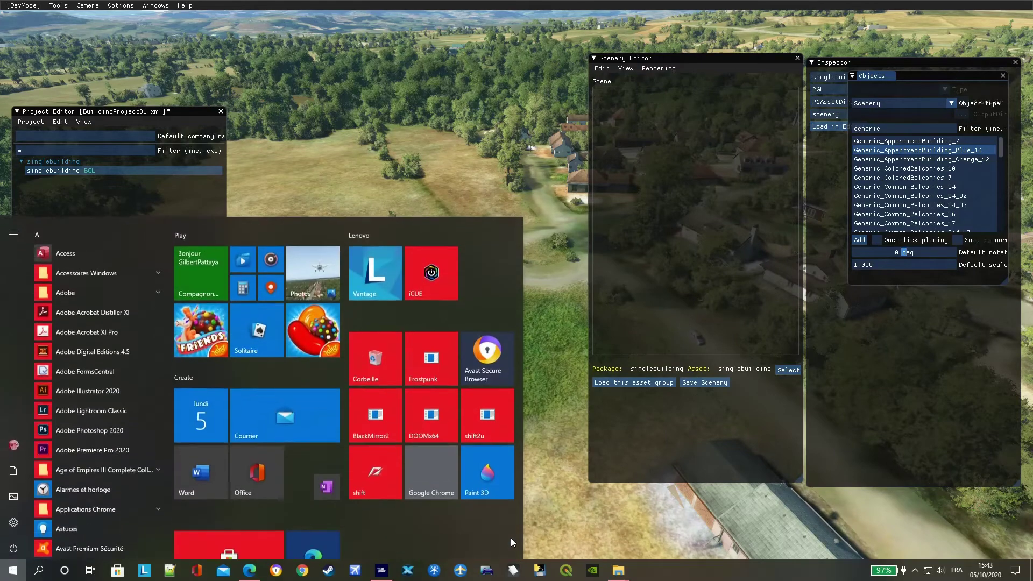
click(249, 572)
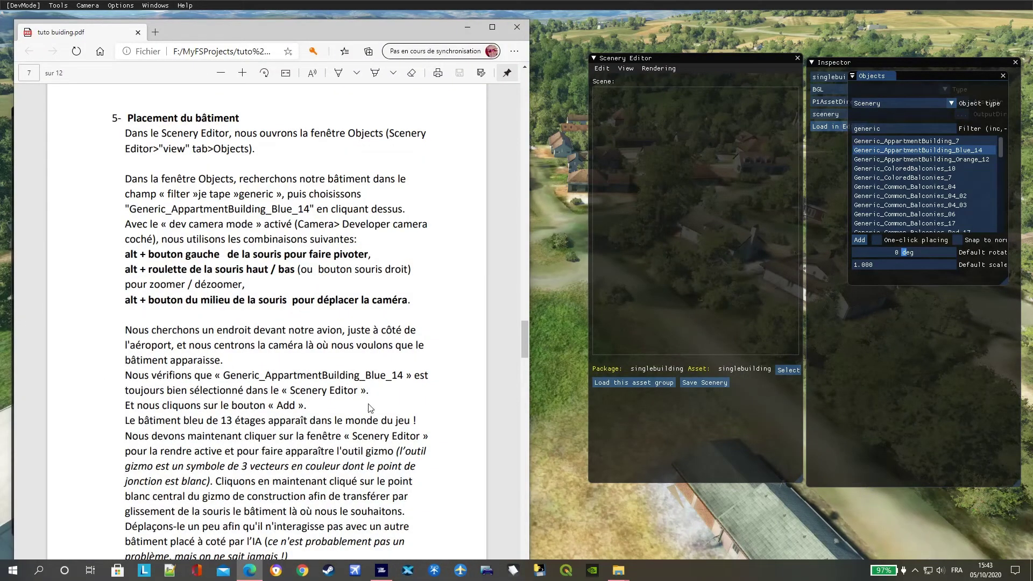
scroll(334, 409, down, 3)
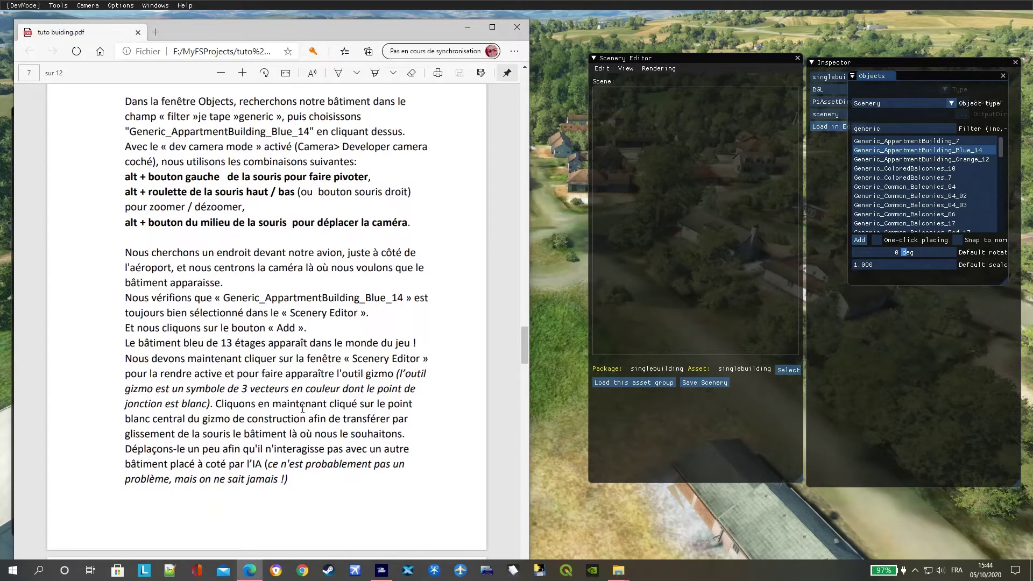
scroll(283, 383, down, 5)
scroll(284, 384, up, 5)
click(918, 153)
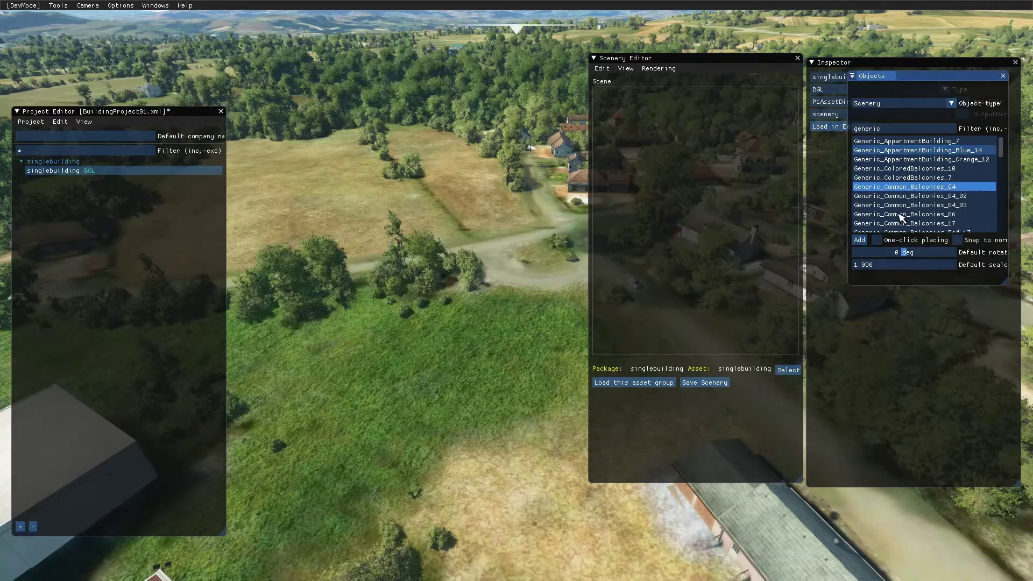
click(860, 240)
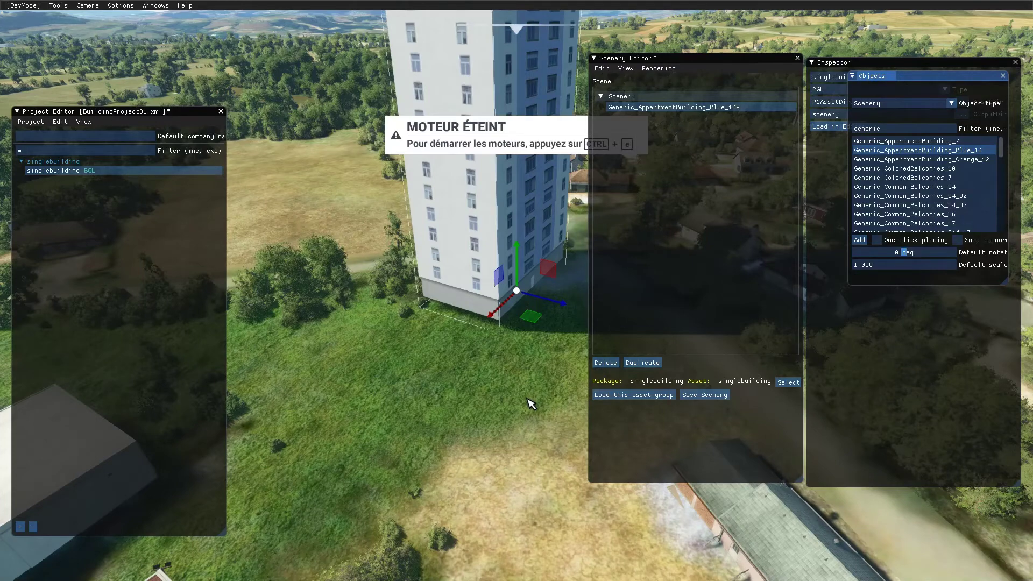
Step: Following the guide's gizmo instructions, move the apartment building by the gizmo's white centre point closer to the hangars
scroll(532, 403, down, 3)
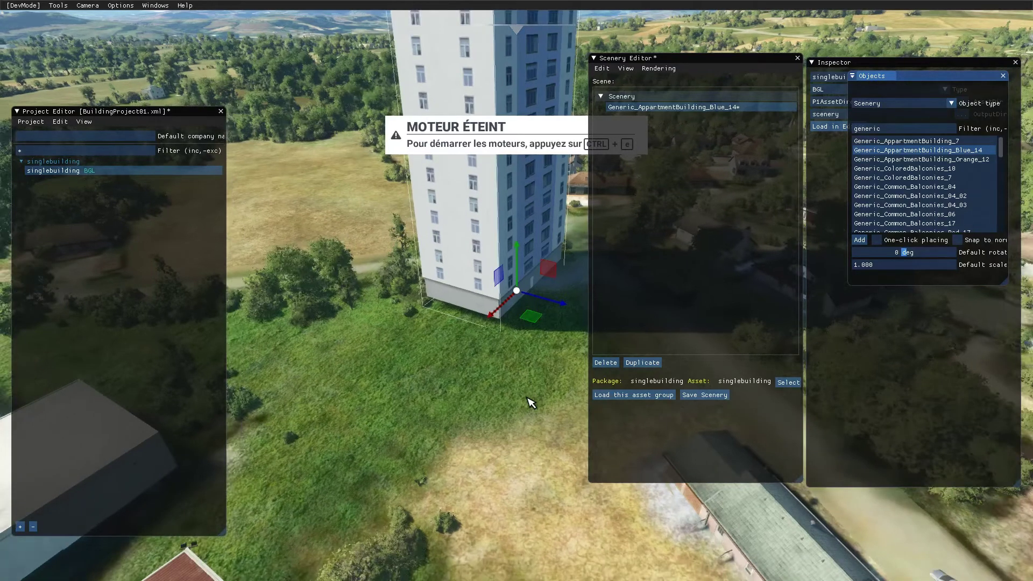
scroll(532, 403, down, 2)
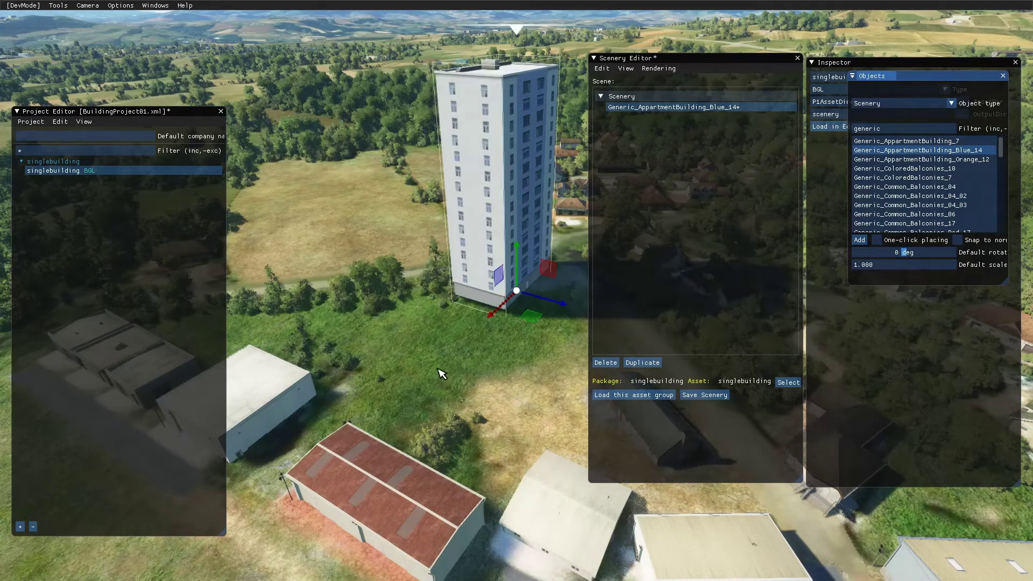
key(super)
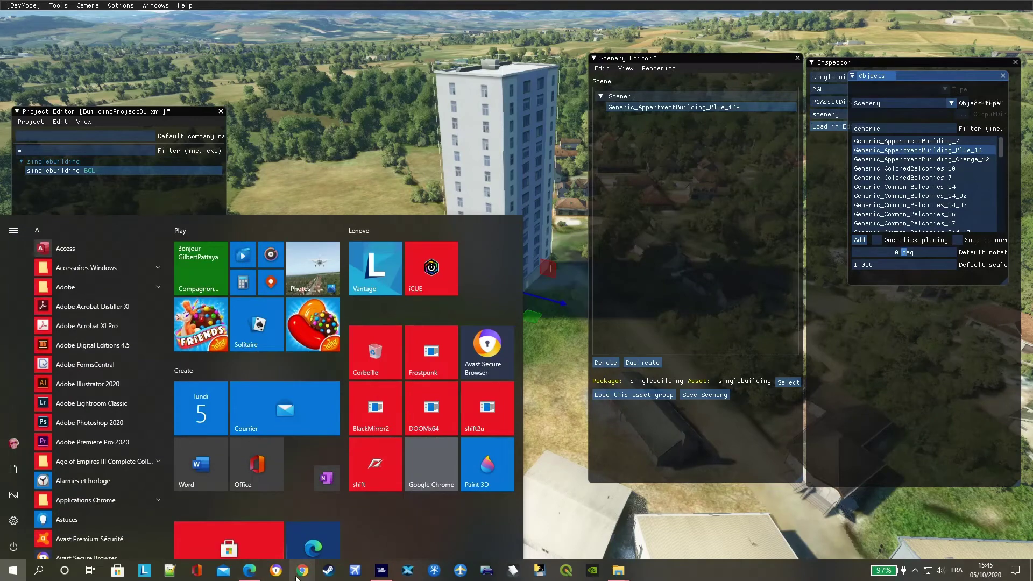
click(250, 571)
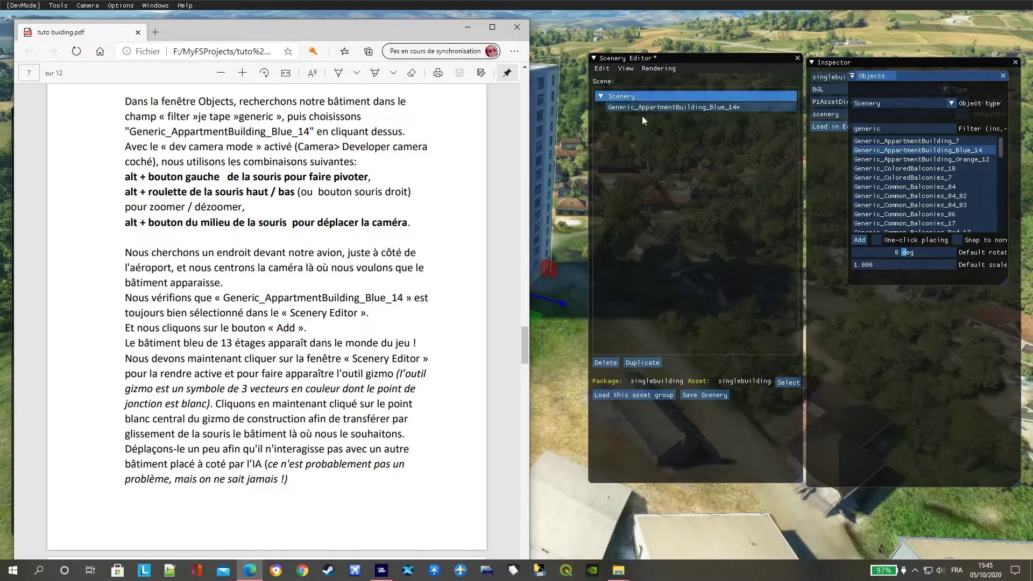
drag(351, 35, 291, 94)
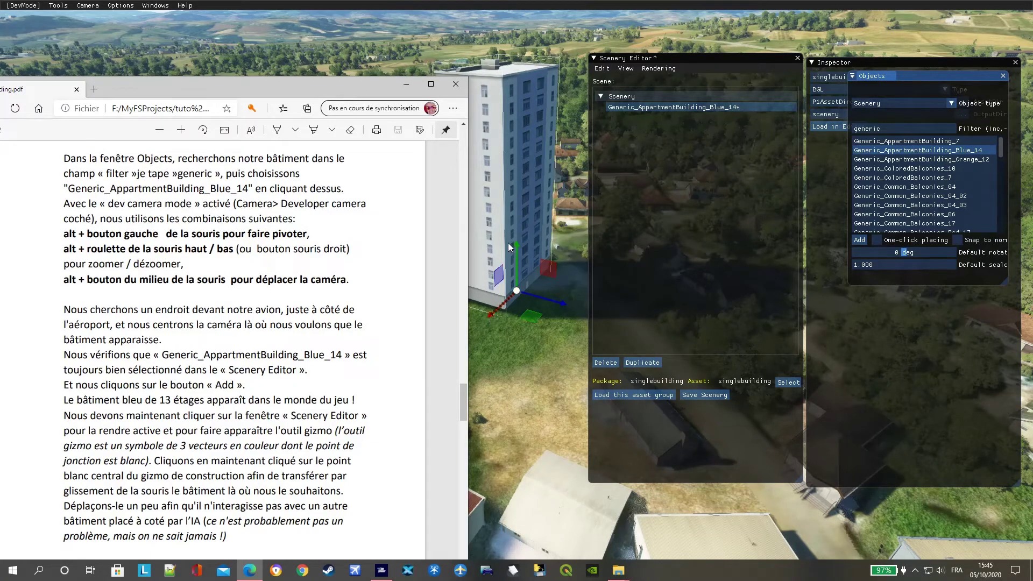
click(517, 295)
drag(516, 295, 518, 538)
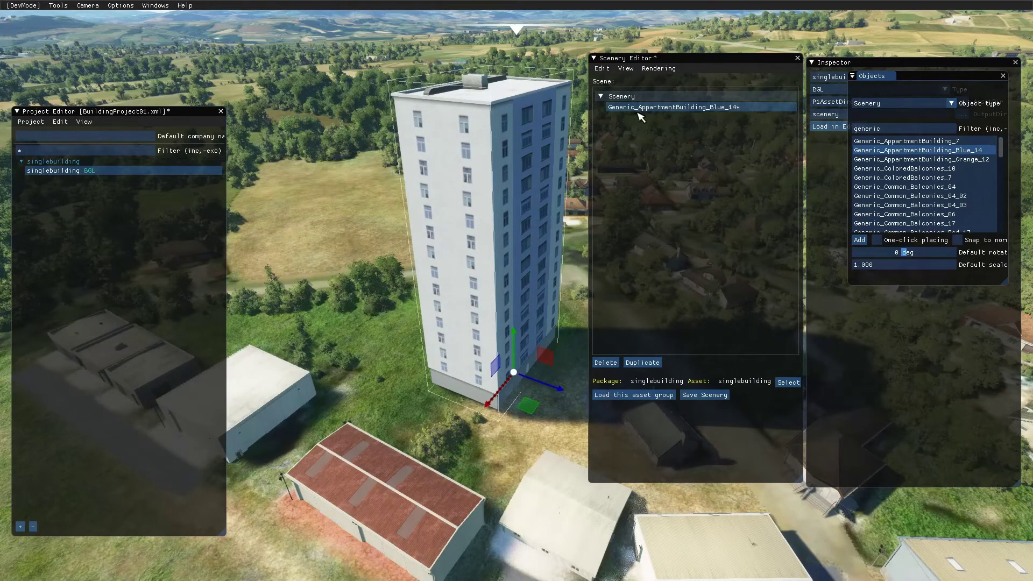
Step: Move the Scenery Editor window clear of the village area beside the apartment building
drag(715, 60, 678, 263)
drag(698, 224, 706, 338)
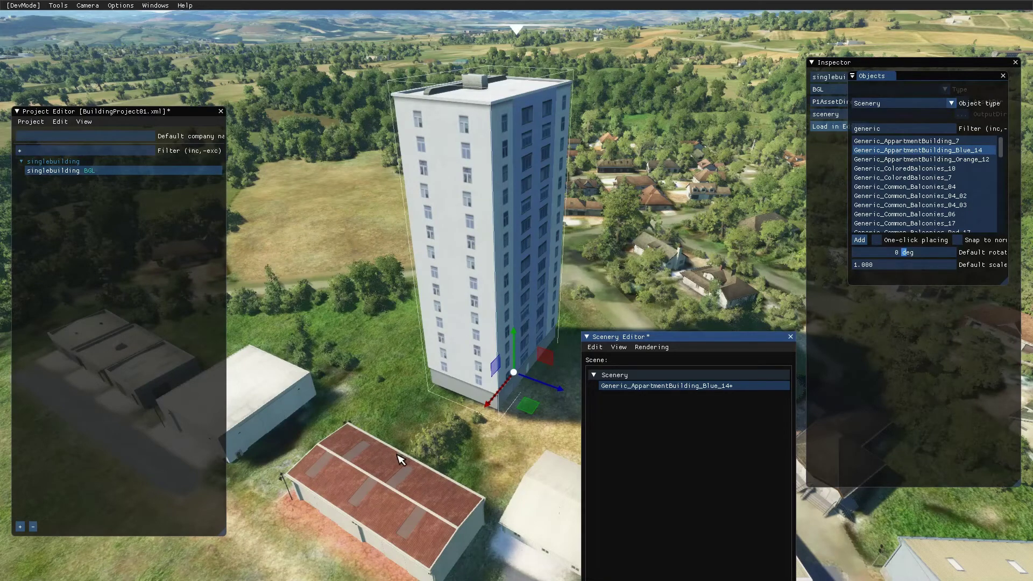
Step: Read the guide's Save Scenery instructions and reposition the Scenery Editor window so that its saving controls are fully visible
key(super)
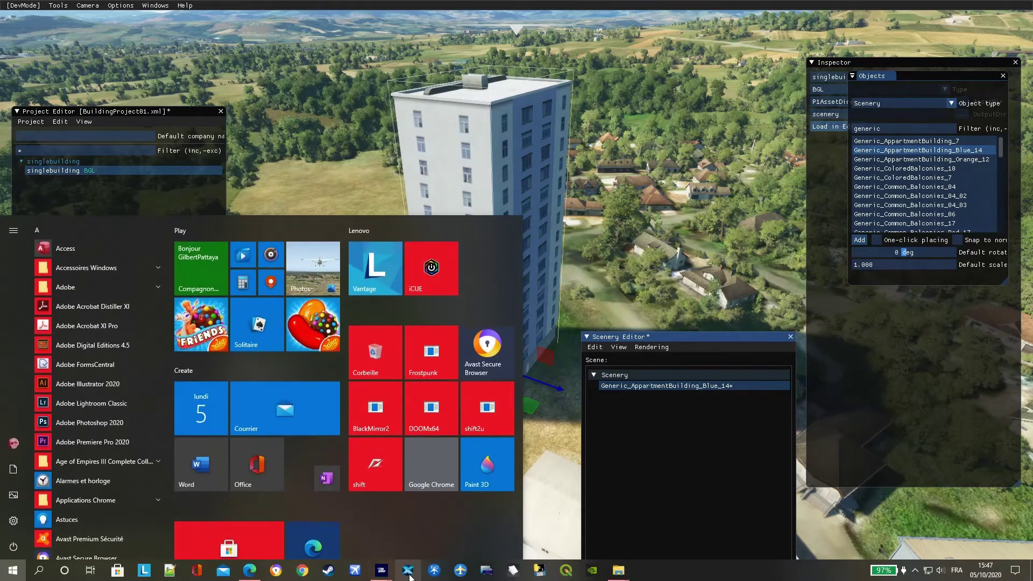
click(251, 571)
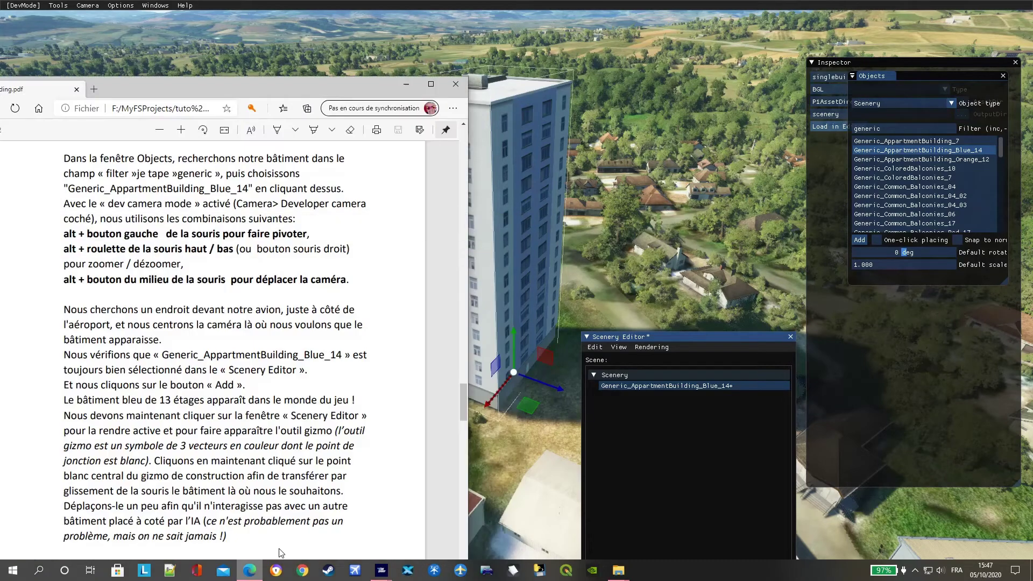
scroll(242, 410, down, 4)
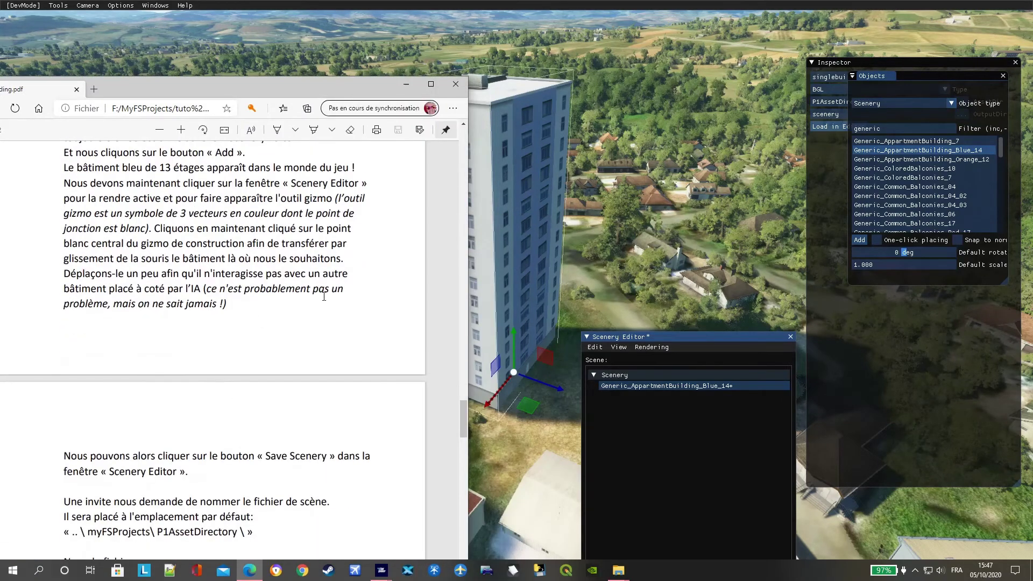
scroll(324, 296, down, 3)
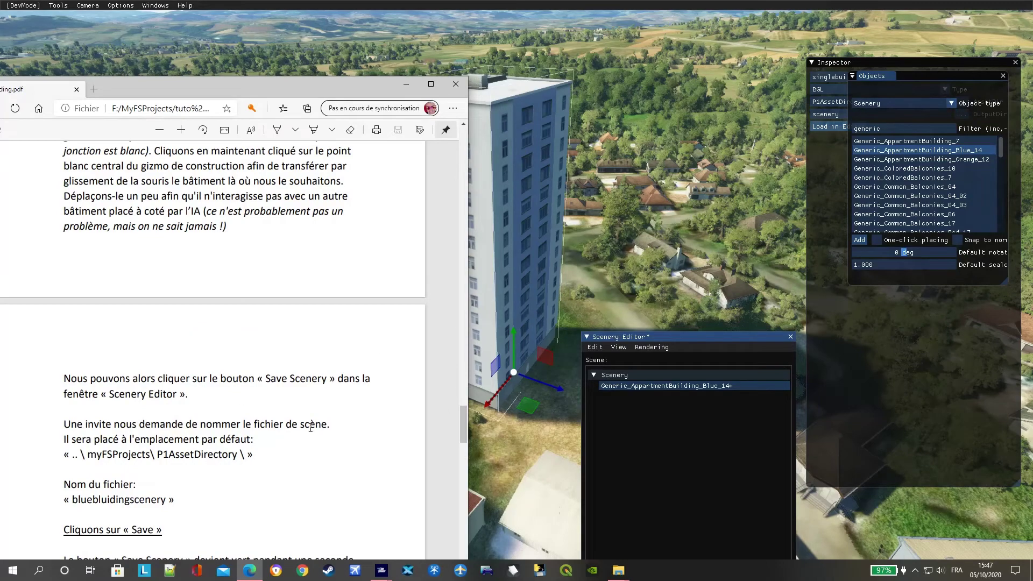
scroll(204, 420, down, 3)
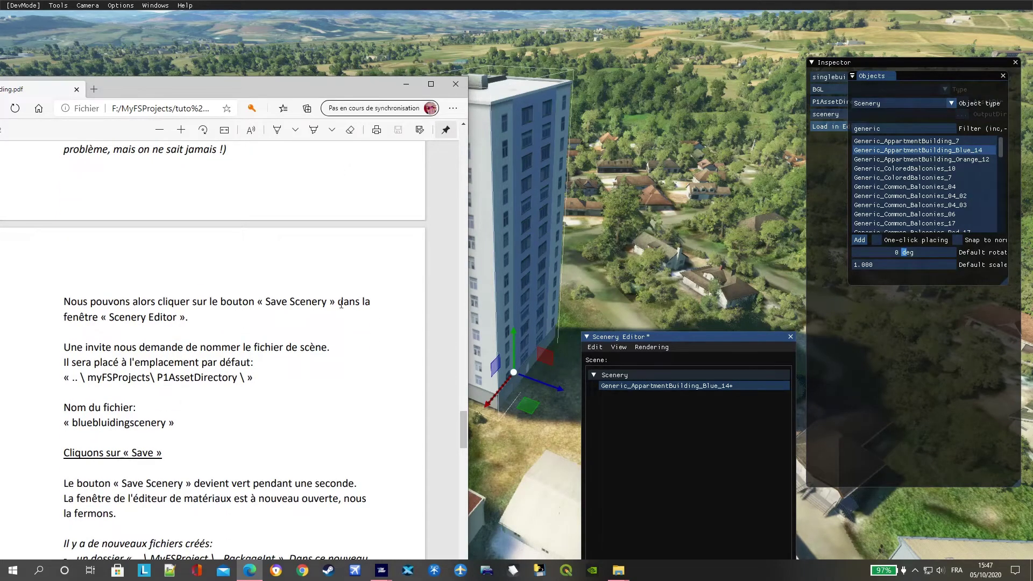
drag(710, 340, 700, 96)
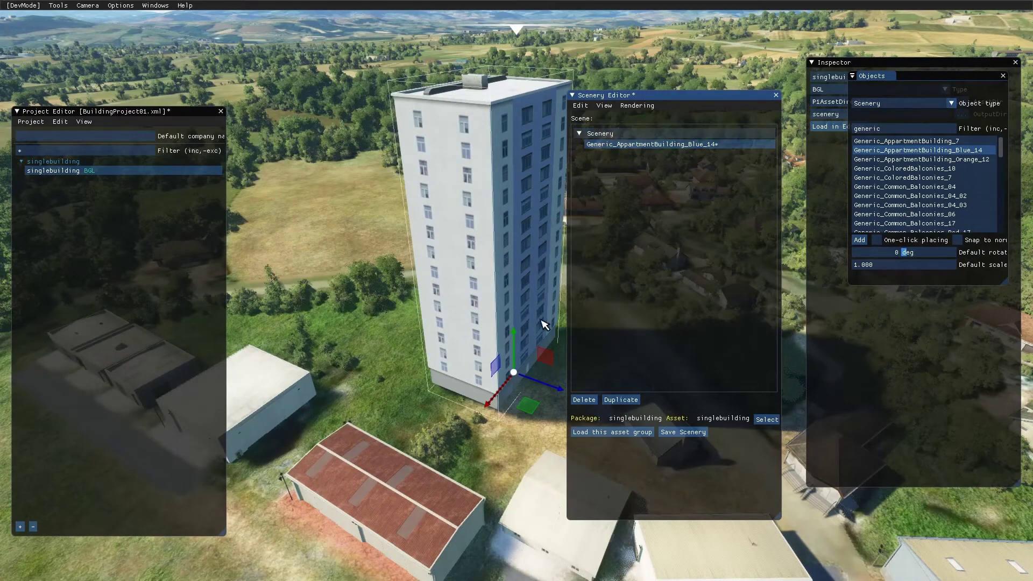
drag(684, 97, 701, 67)
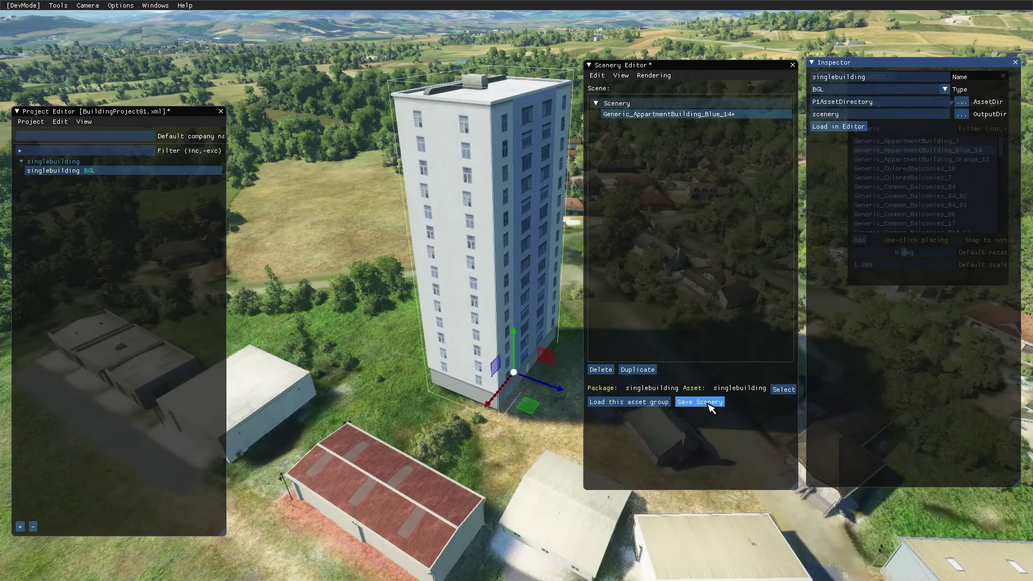
Step: Following the guide, save the scenery under the file name bluebuildingscenery in the P1AssetDirectory folder
key(super)
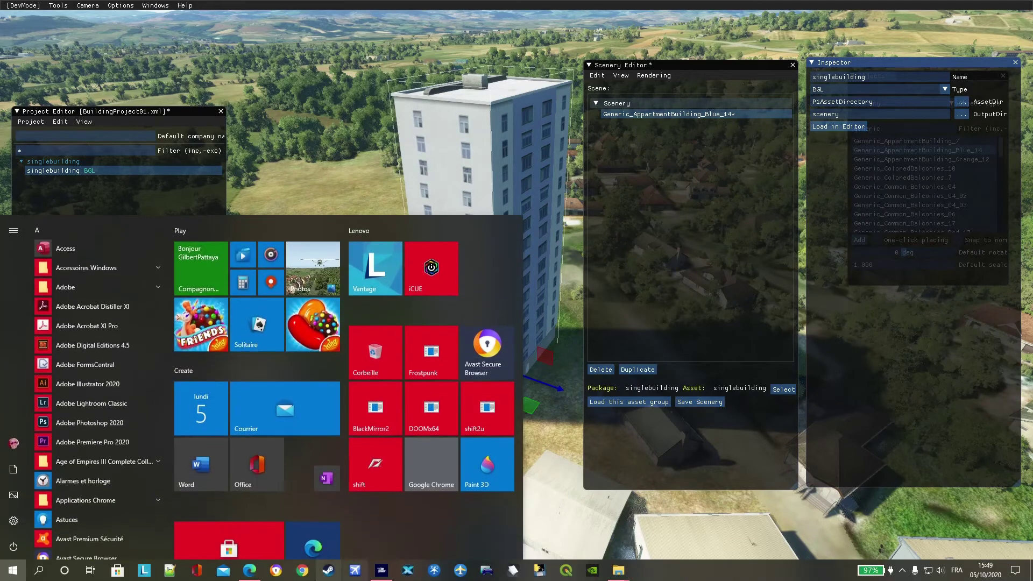
click(251, 570)
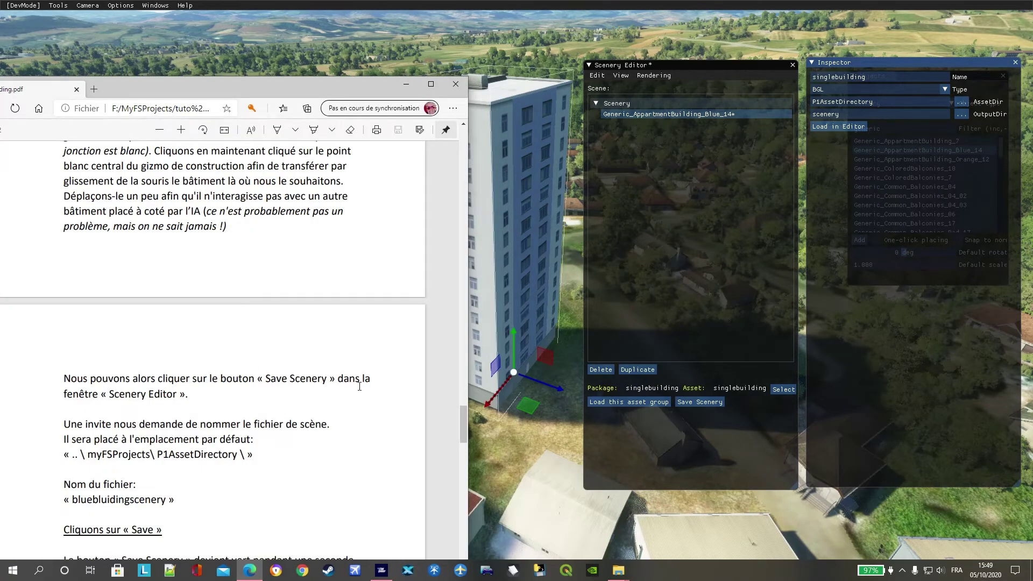
click(706, 405)
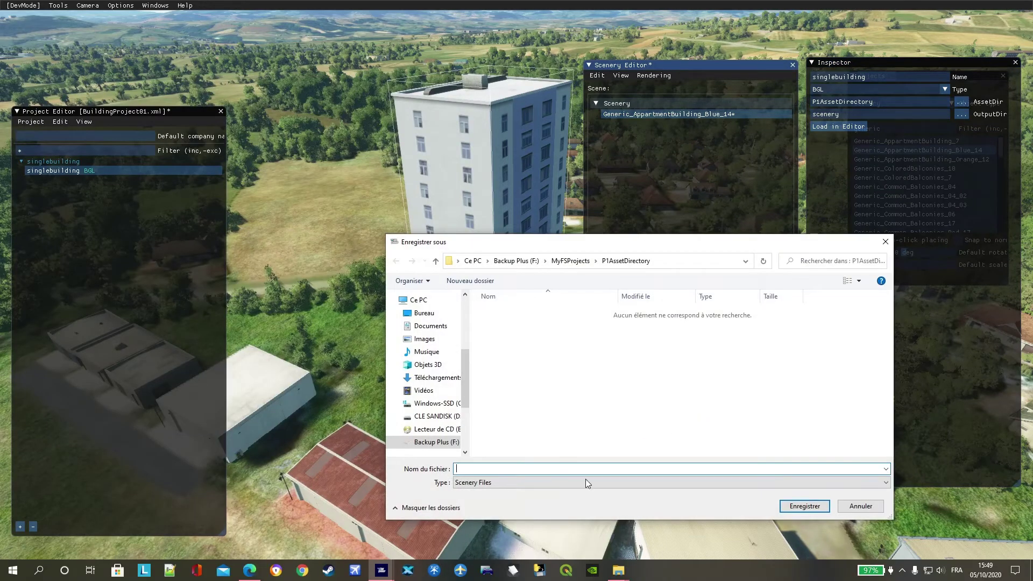
key(super)
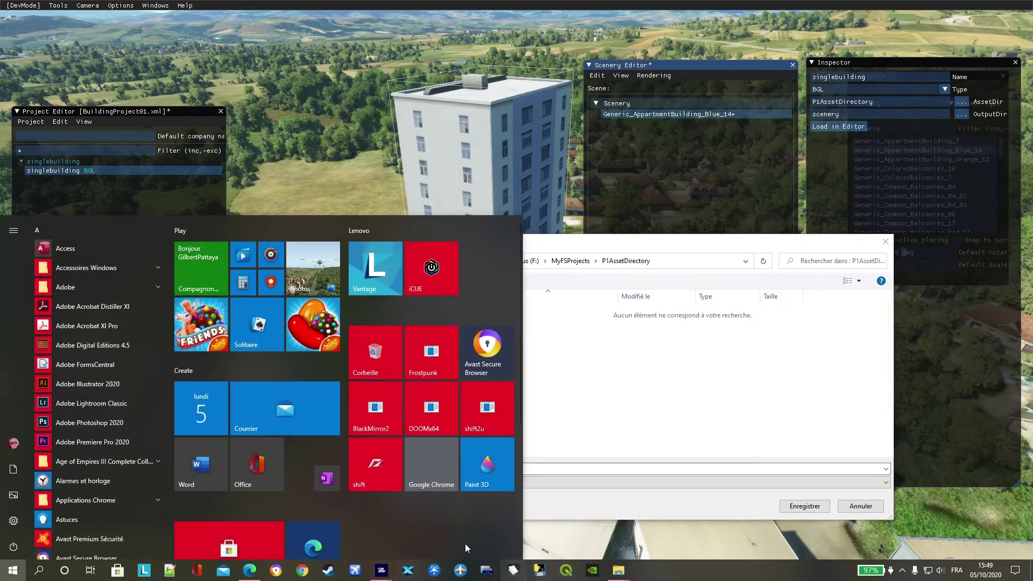
mouse_move(251, 577)
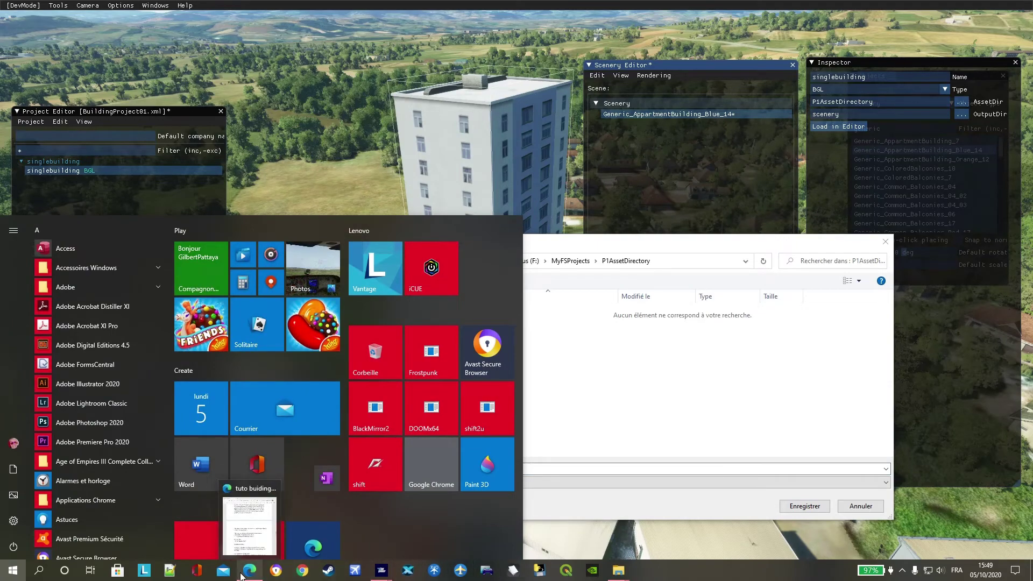
click(249, 570)
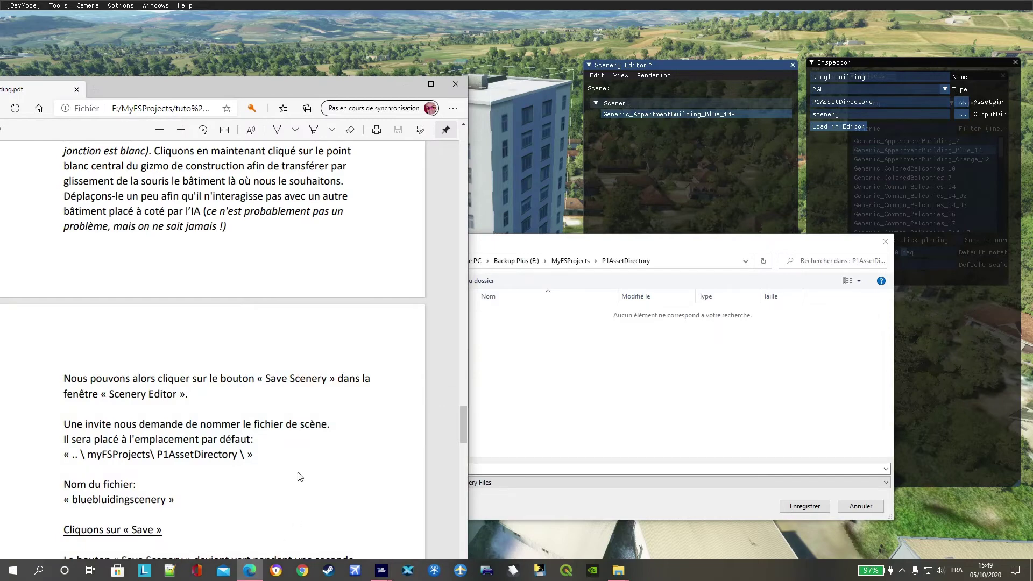
scroll(225, 409, down, 3)
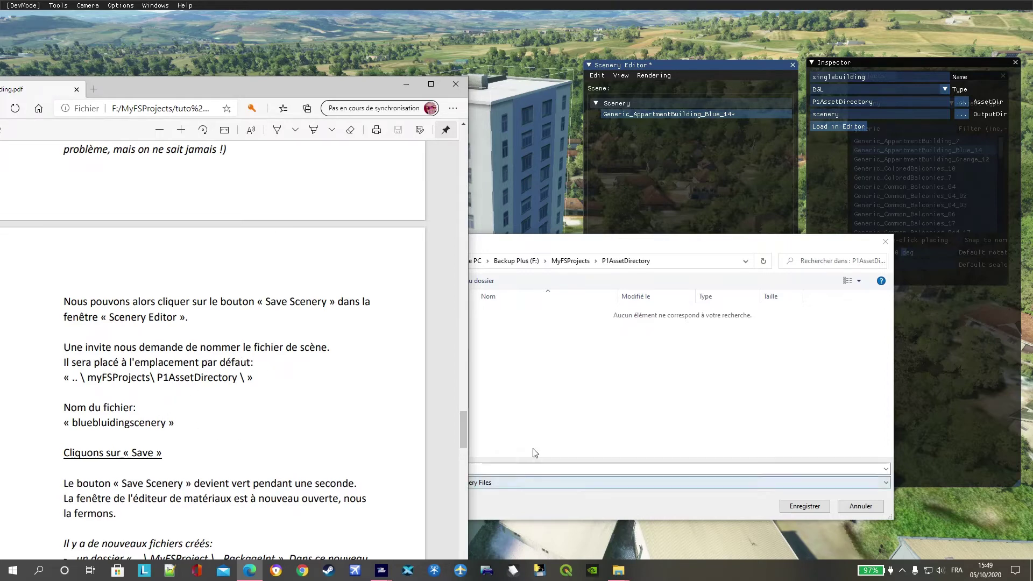
drag(583, 245, 716, 184)
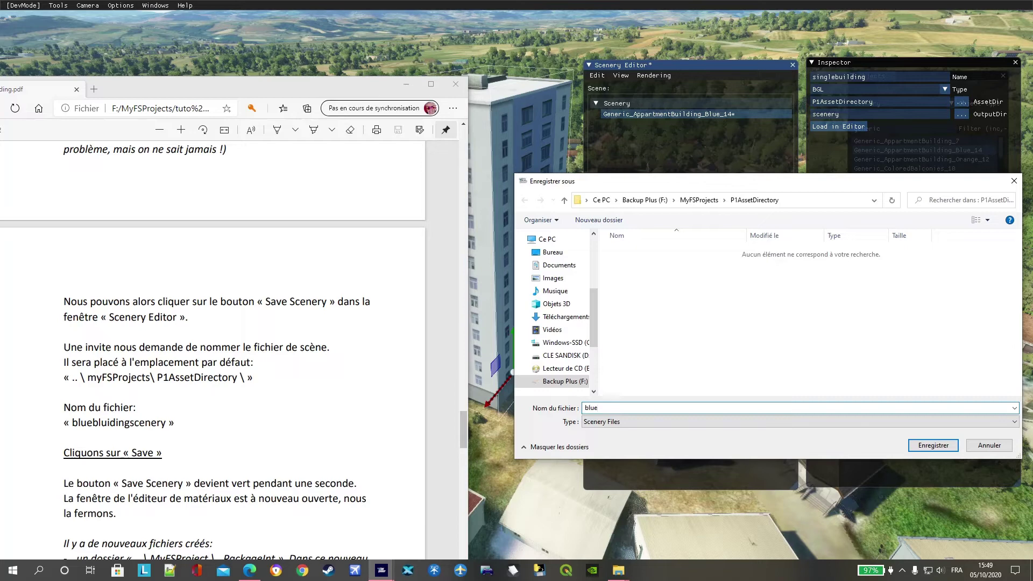
text(ldingscenery)
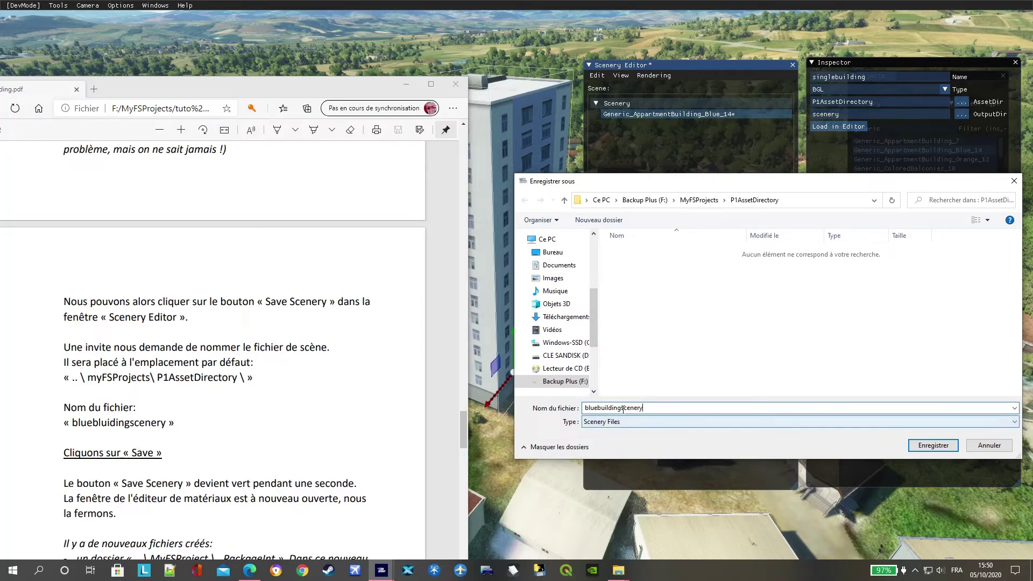
click(933, 445)
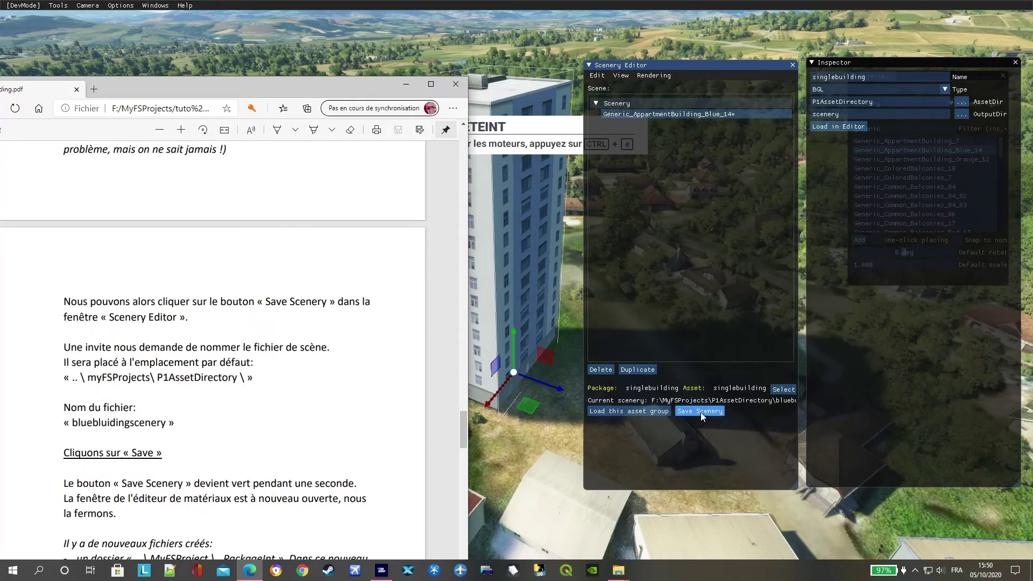
Step: Continue through the guide's saving instructions and save the bluebuildingscenery scenery again
scroll(349, 456, down, 3)
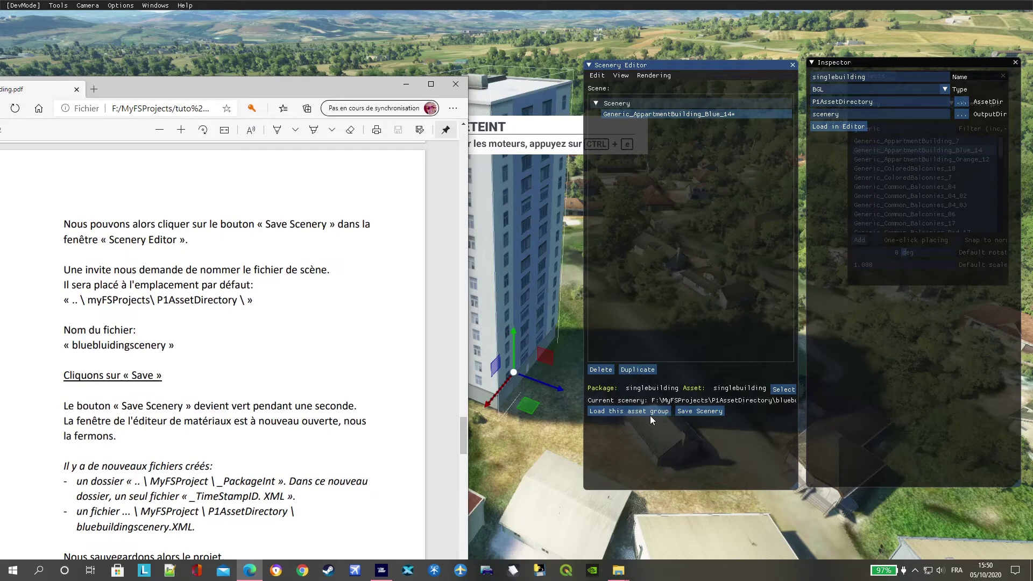
click(699, 412)
click(699, 412)
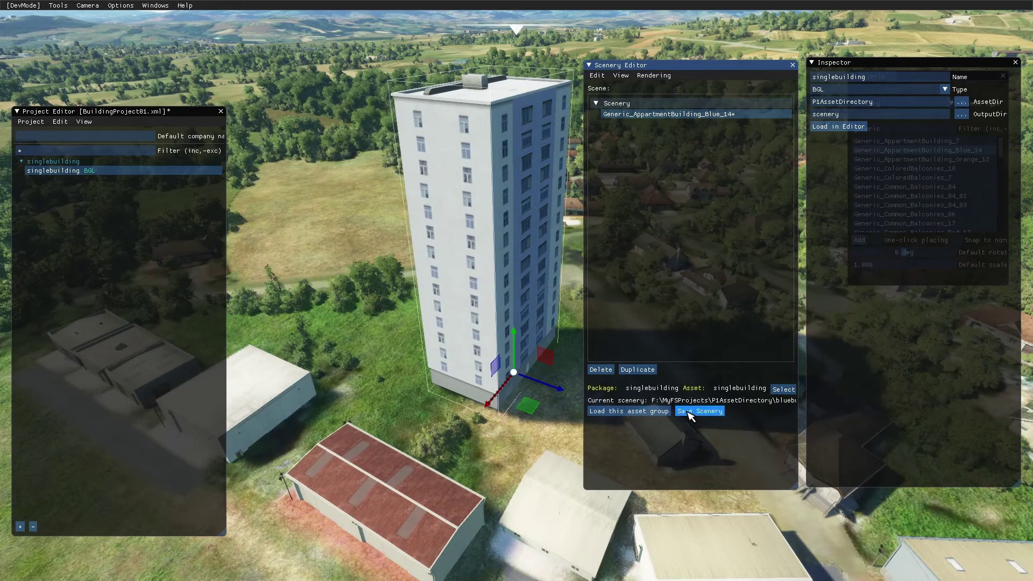
click(691, 412)
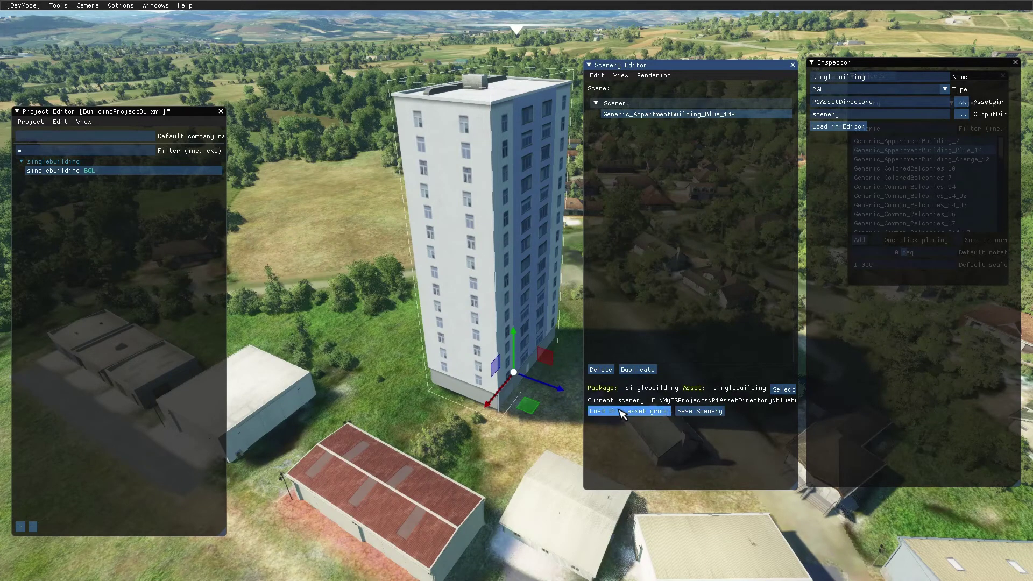
Step: Read the guide's notes on newly created files and saving the project, and bring up the MyFSProjects folder in File Explorer
key(super)
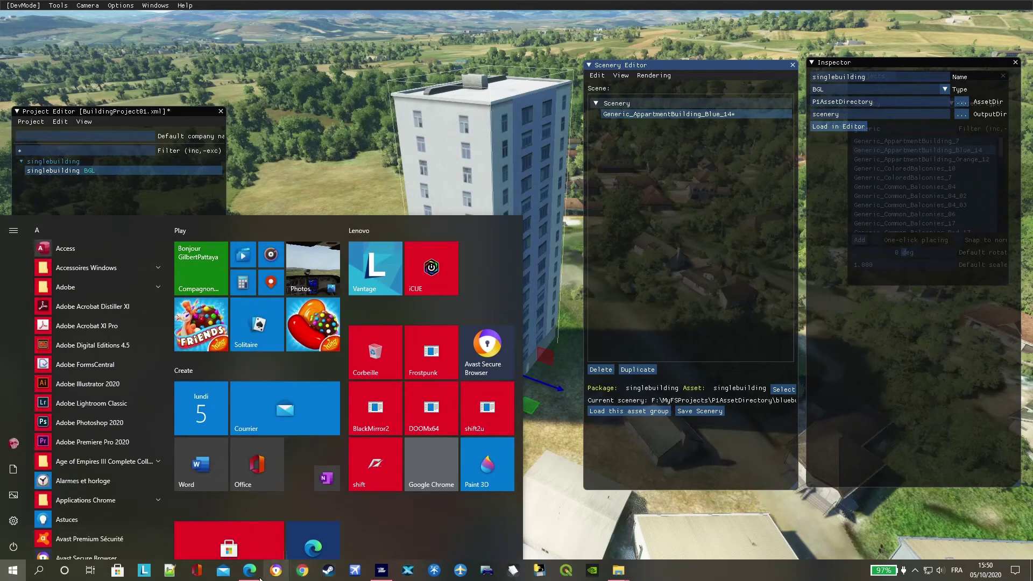
click(251, 577)
scroll(255, 449, down, 3)
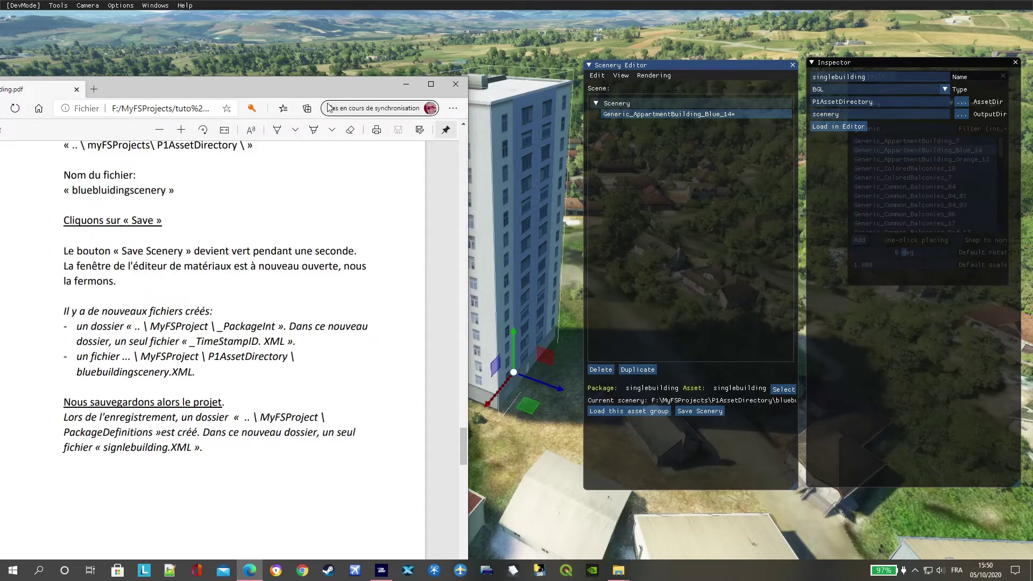
drag(316, 97, 363, 42)
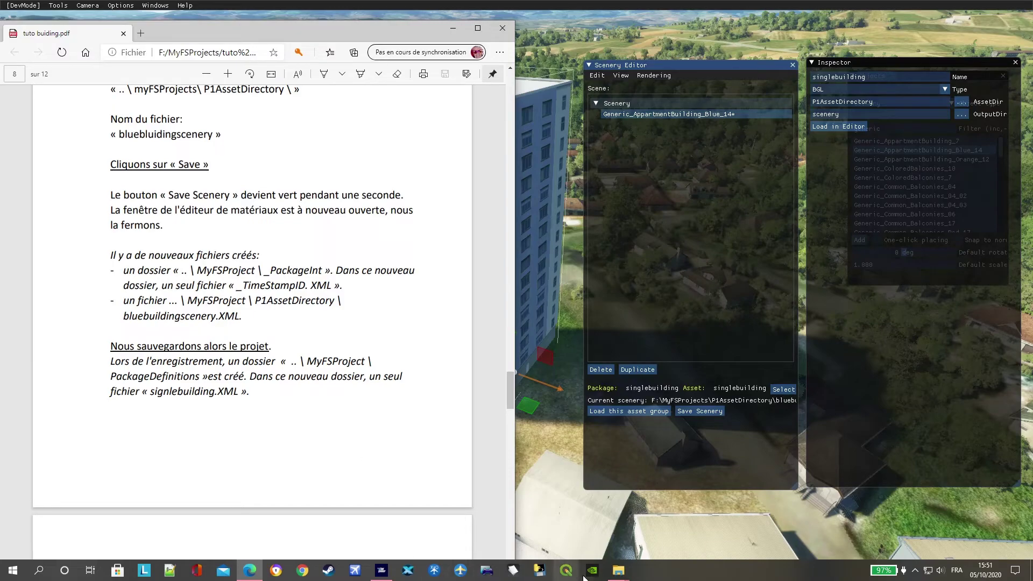
click(618, 572)
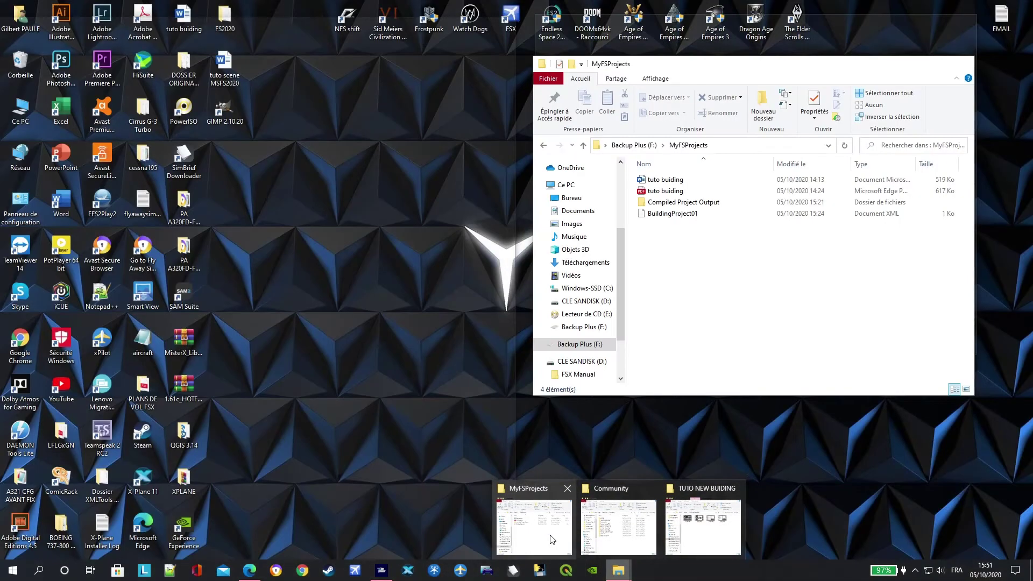
click(556, 538)
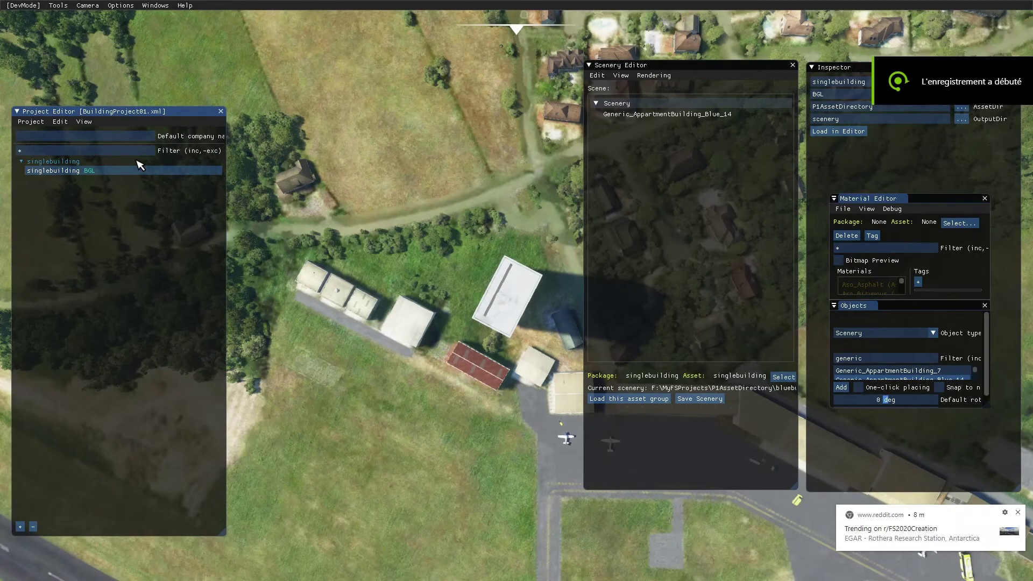
Step: Review the Project Editor's project commands and reread the guide's section on saving the scenery and the project
click(27, 123)
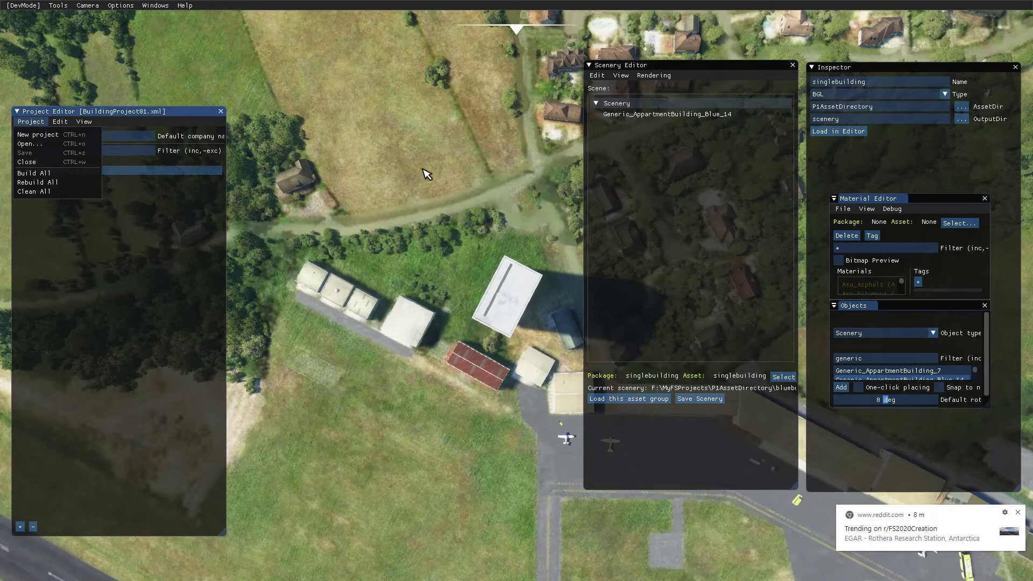
click(428, 172)
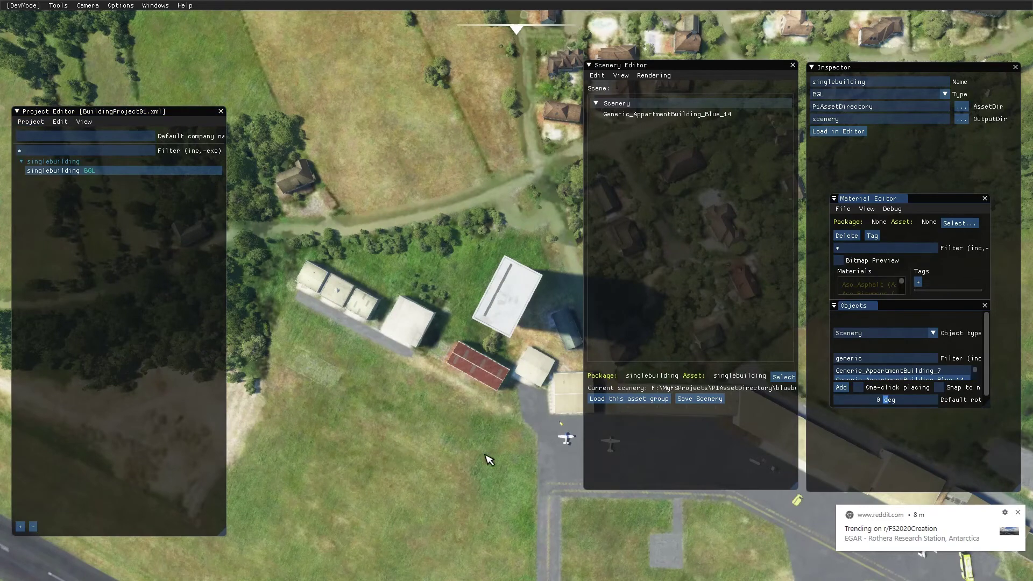
key(super)
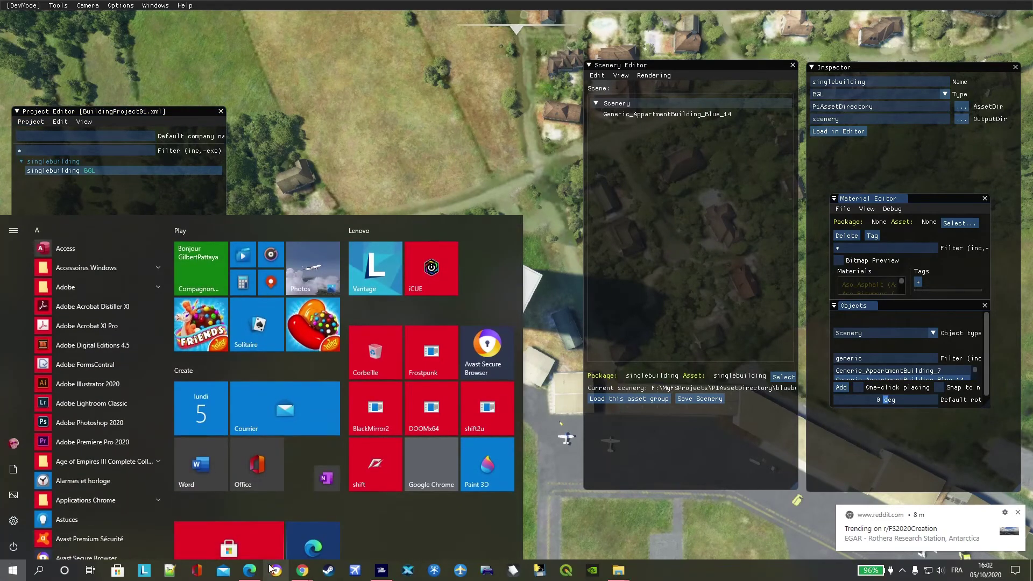
click(256, 571)
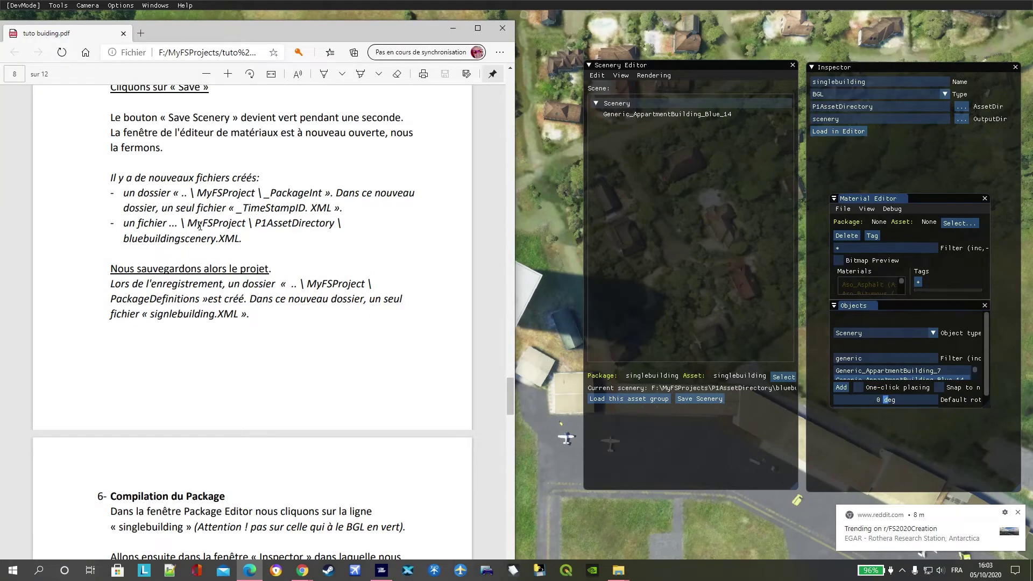
scroll(209, 194, up, 3)
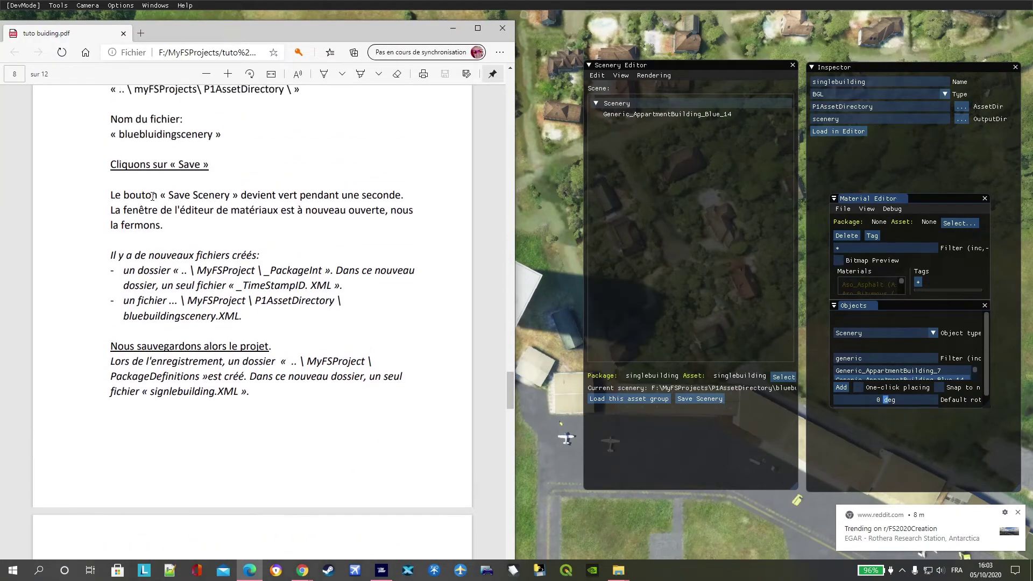
scroll(152, 196, down, 3)
scroll(181, 226, up, 2)
scroll(181, 226, up, 6)
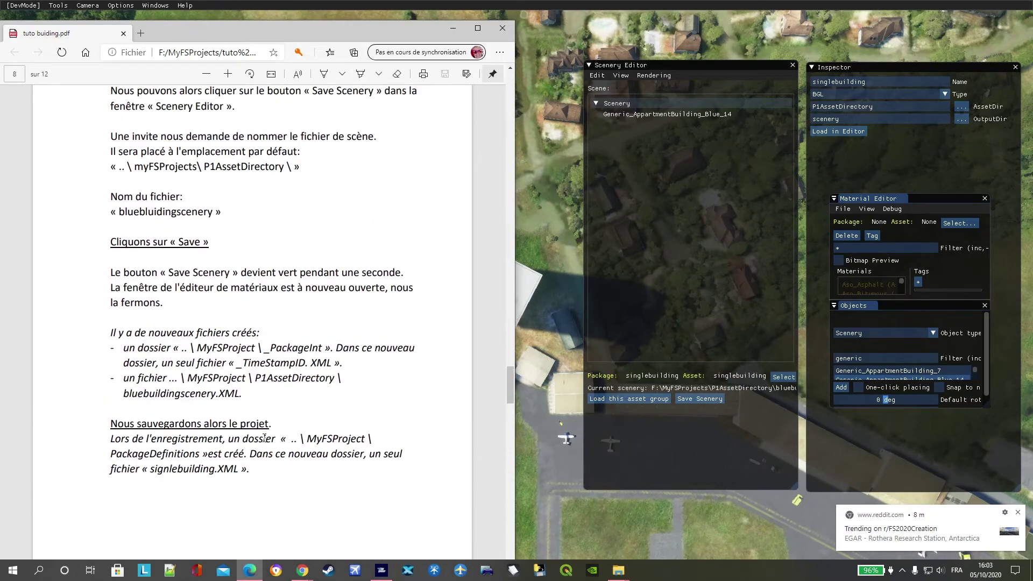
scroll(280, 433, down, 3)
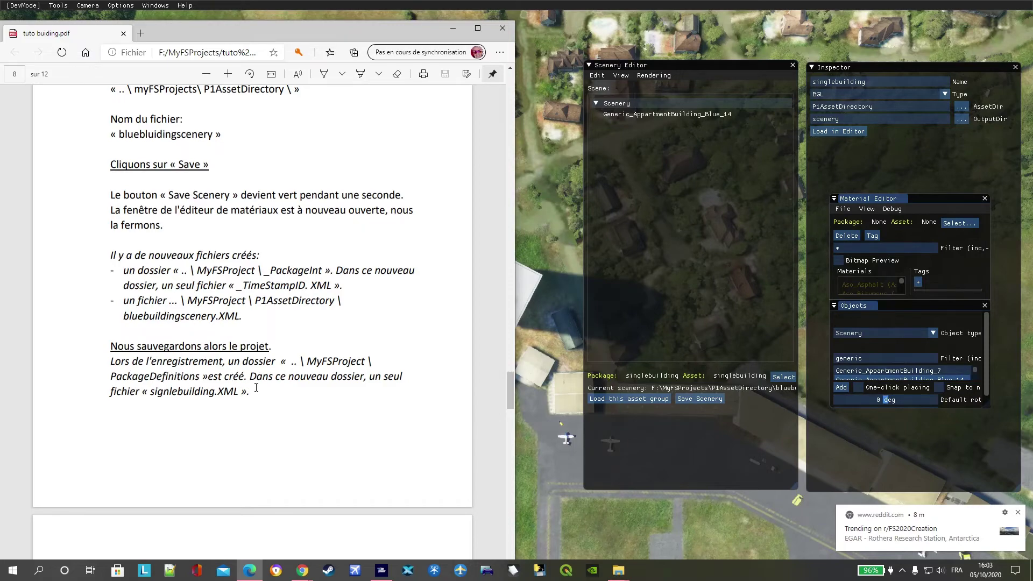
Step: Switch to File Explorer and open the PackageDefinitions folder inside MyFSProjects to inspect its contents
click(618, 571)
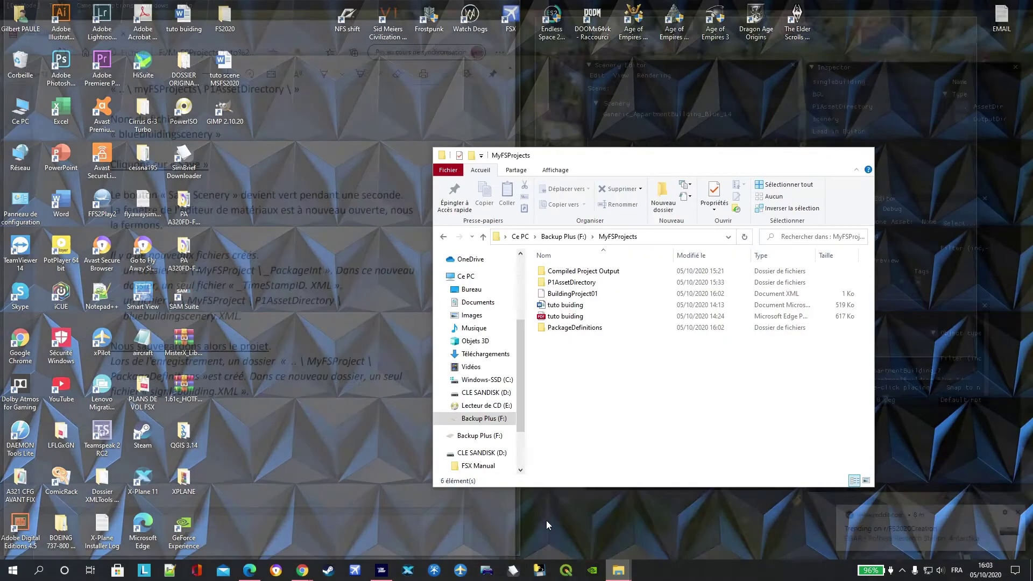
click(548, 525)
click(586, 329)
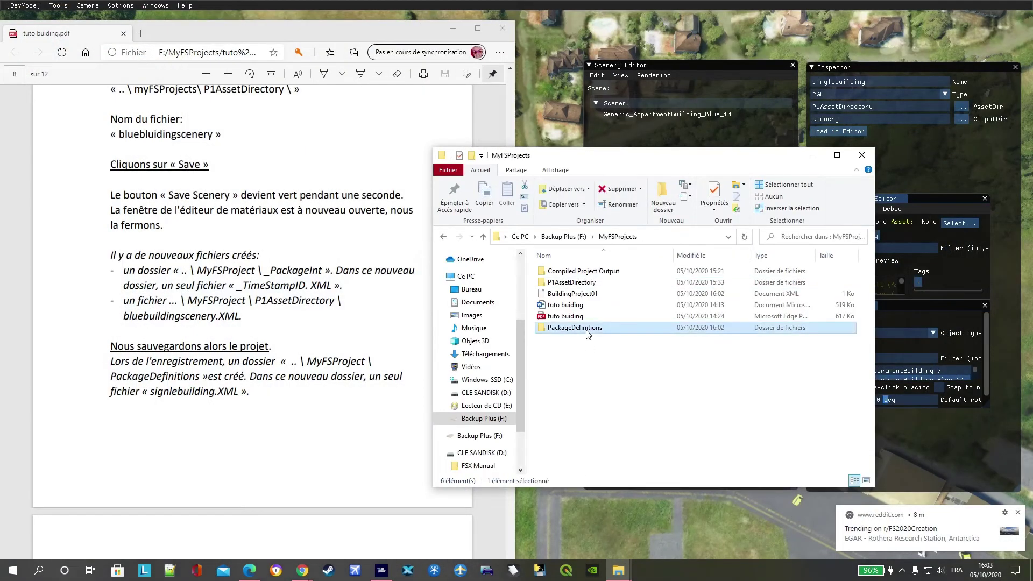
double_click(587, 330)
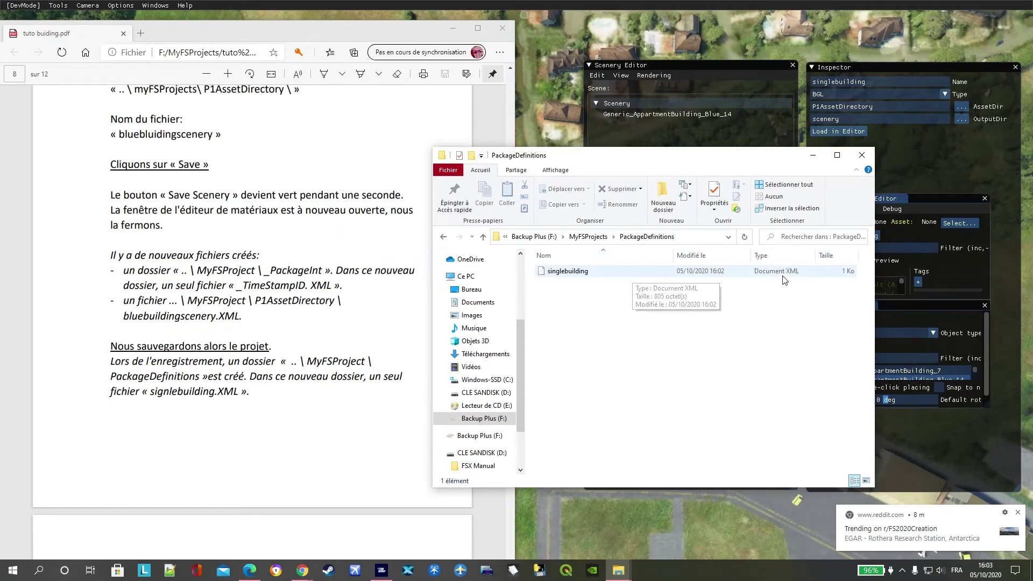
Step: Return to the PDF guide, clear the PackageDefinitions window out of the way and read section 6 on compiling the package
click(321, 423)
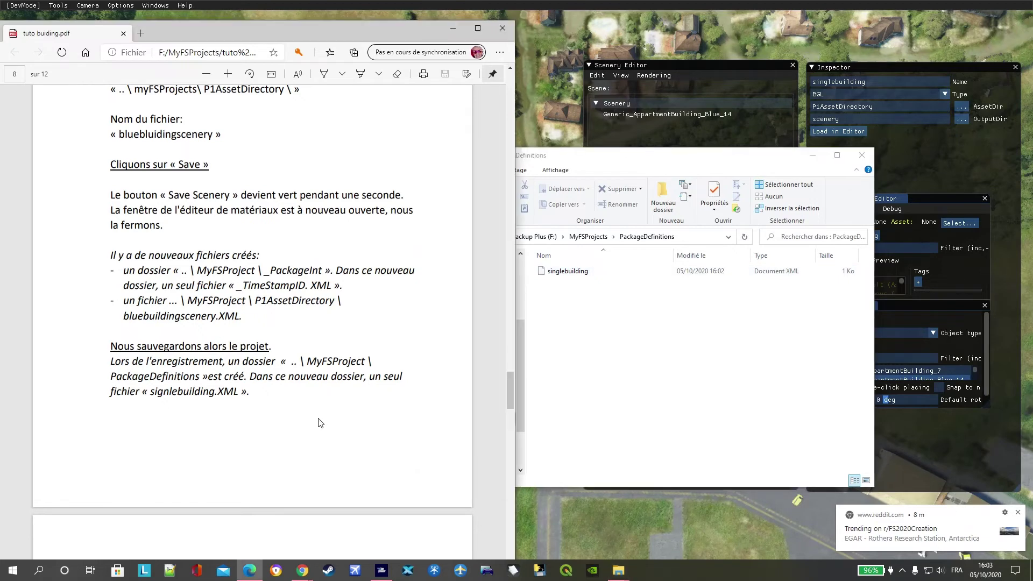
scroll(321, 424, down, 4)
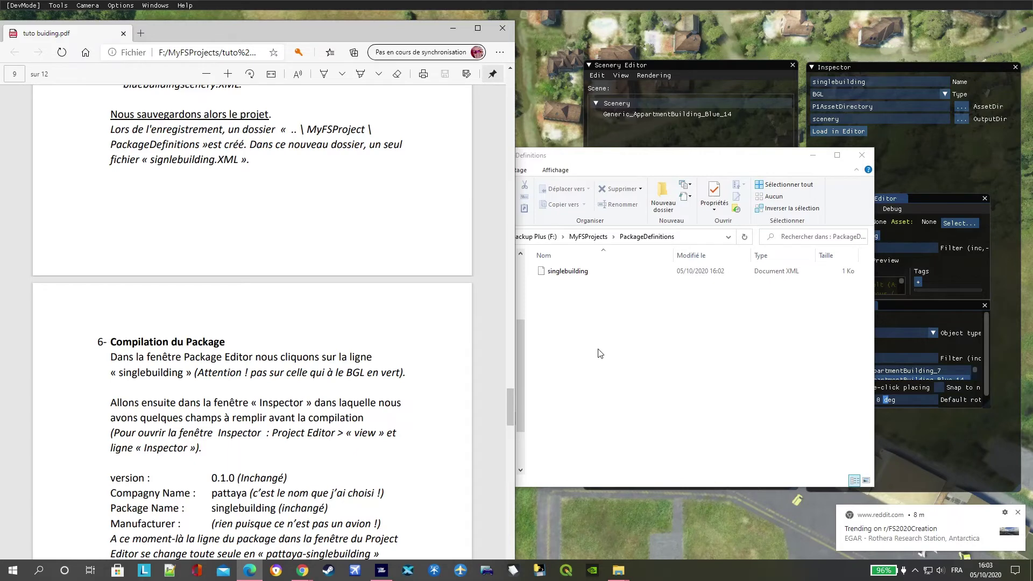
click(814, 156)
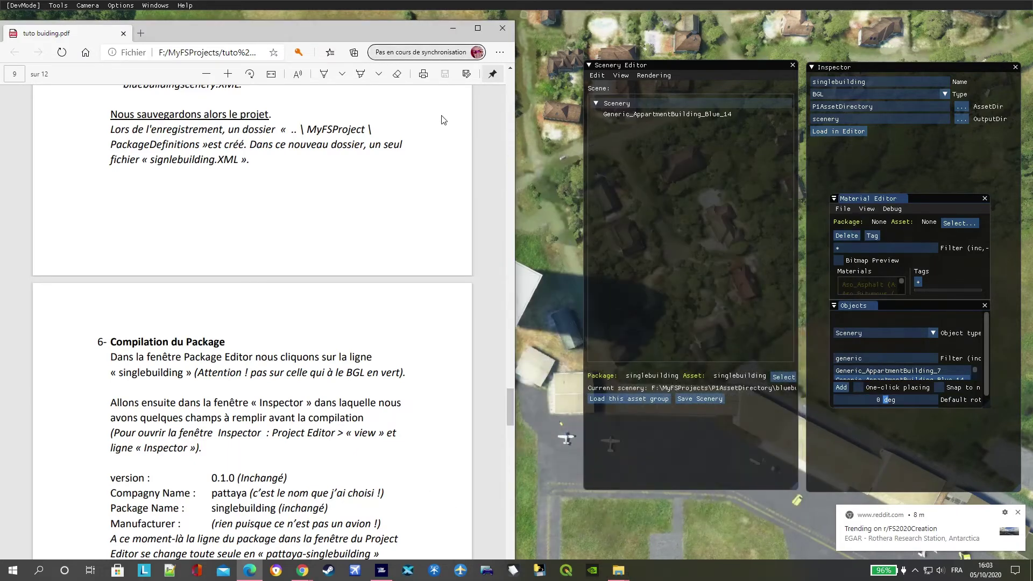
scroll(306, 292, down, 2)
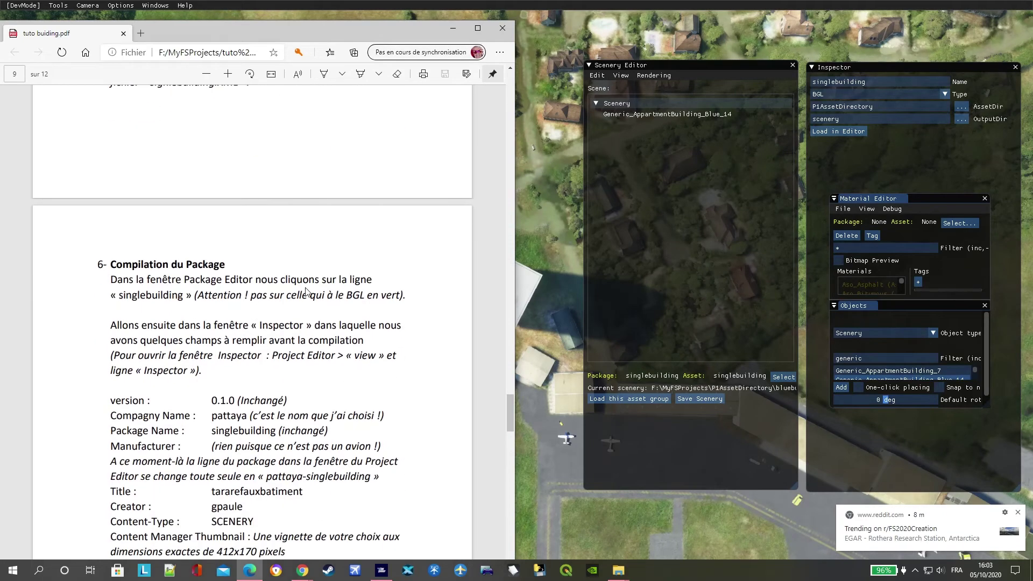
scroll(290, 299, down, 2)
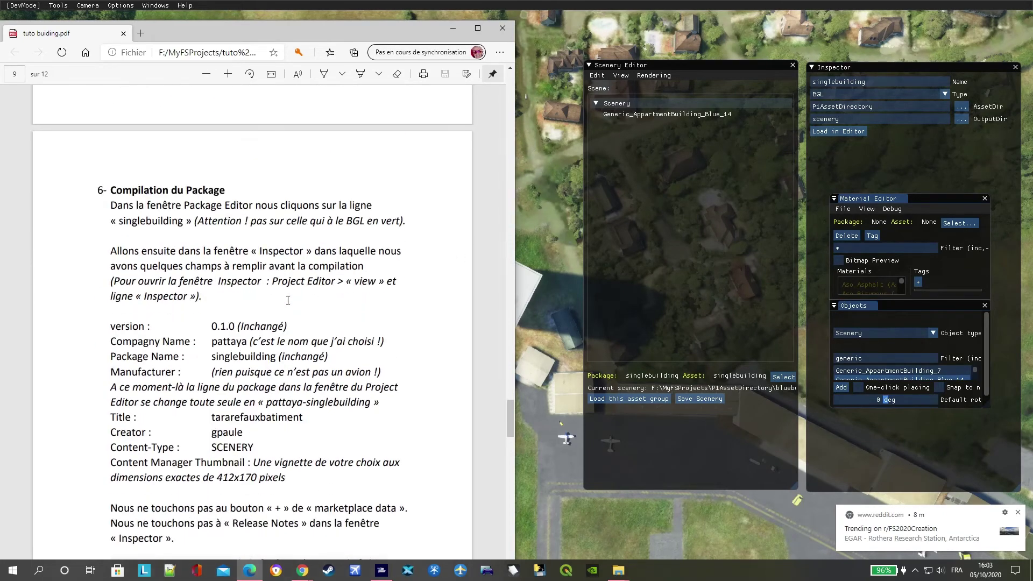
scroll(289, 305, up, 2)
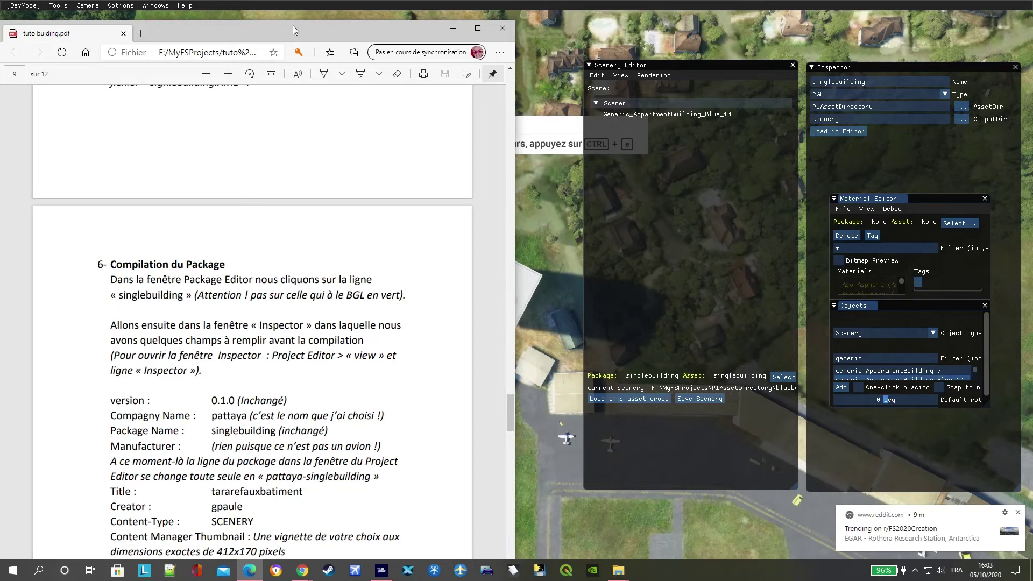
Step: Uncover the Project Editor and select the singlebuilding package line, not its BGL entry, keeping its contents expanded
drag(293, 25, 600, 58)
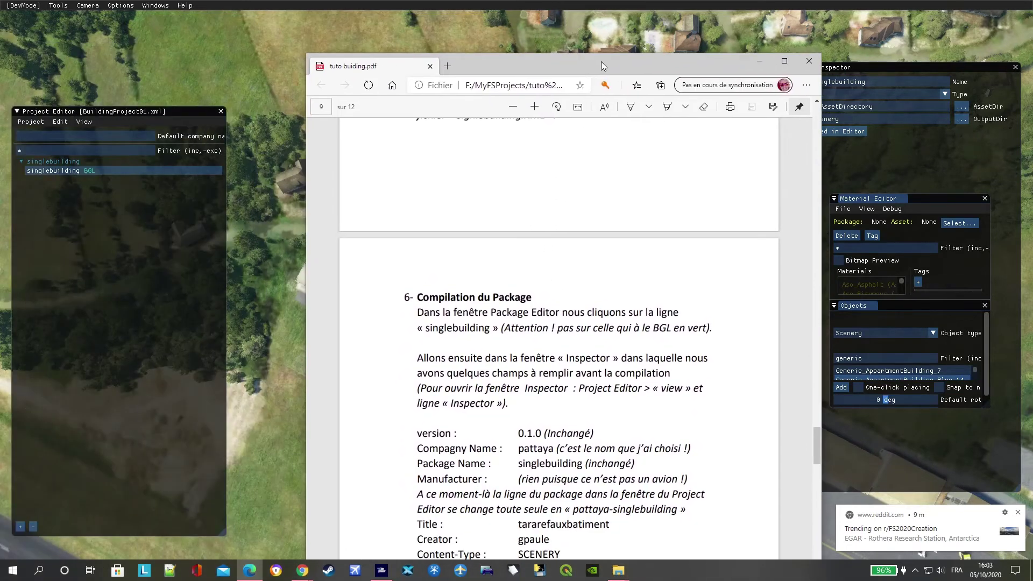
click(62, 163)
click(21, 163)
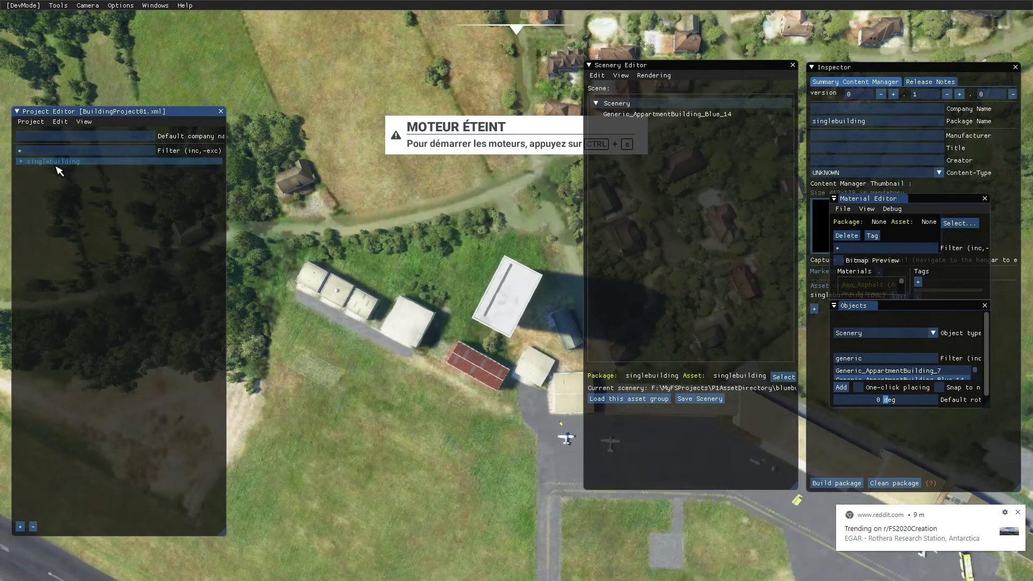
click(21, 162)
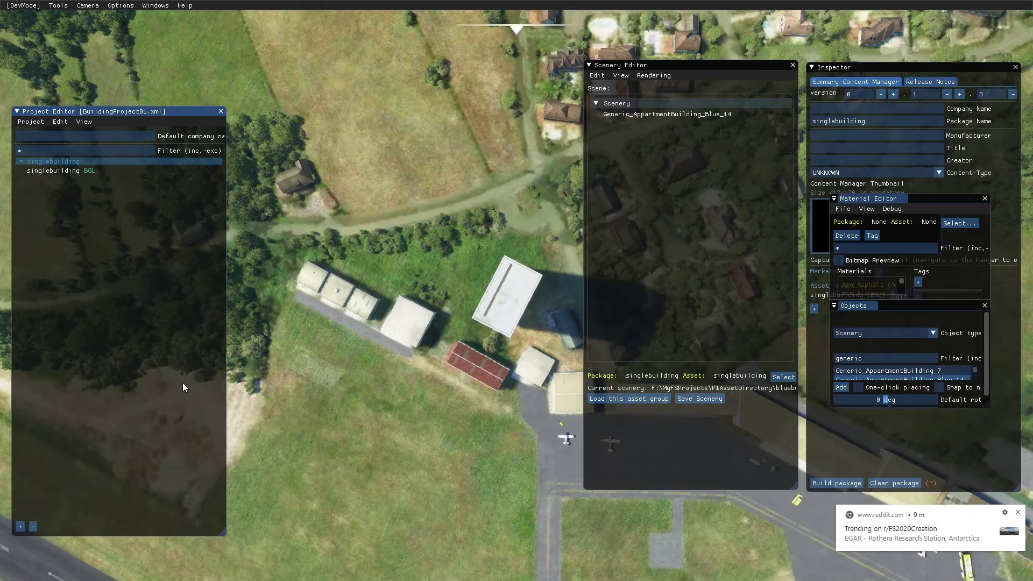
Step: Consult the guide's list of package fields and set the package's Company Name to pattaya in the Inspector
key(super)
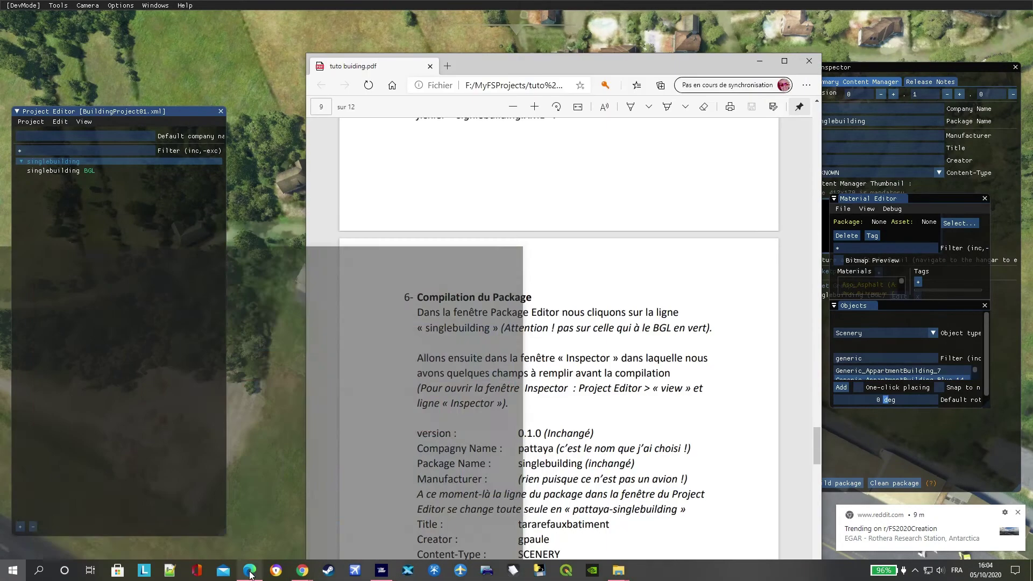
click(249, 571)
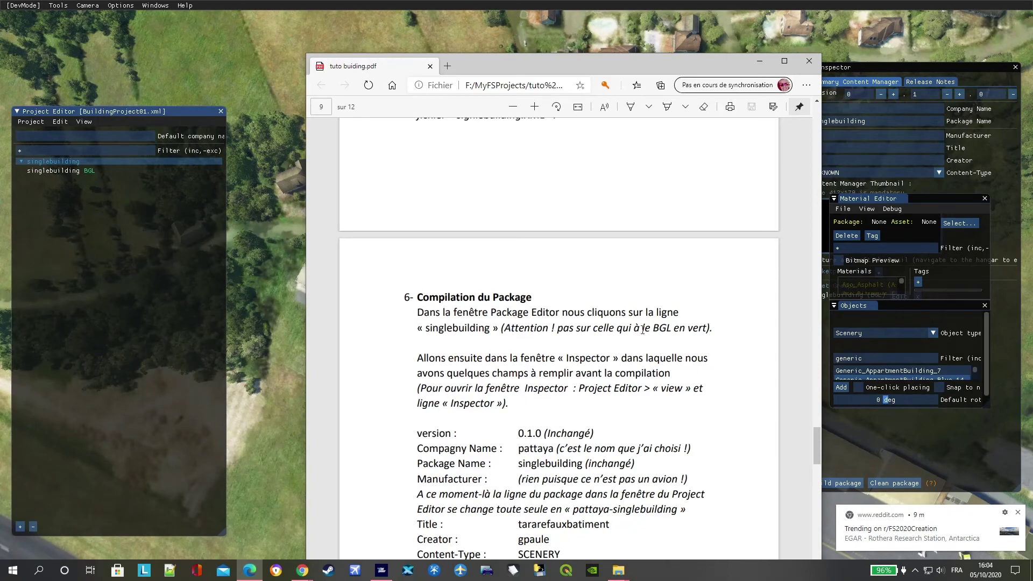
scroll(643, 329, down, 3)
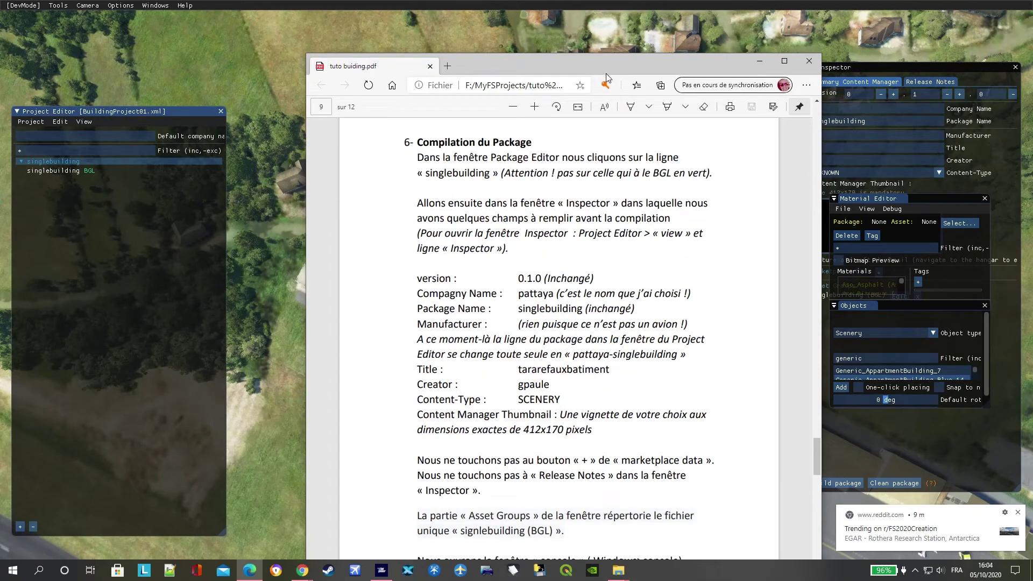
drag(613, 69, 317, 89)
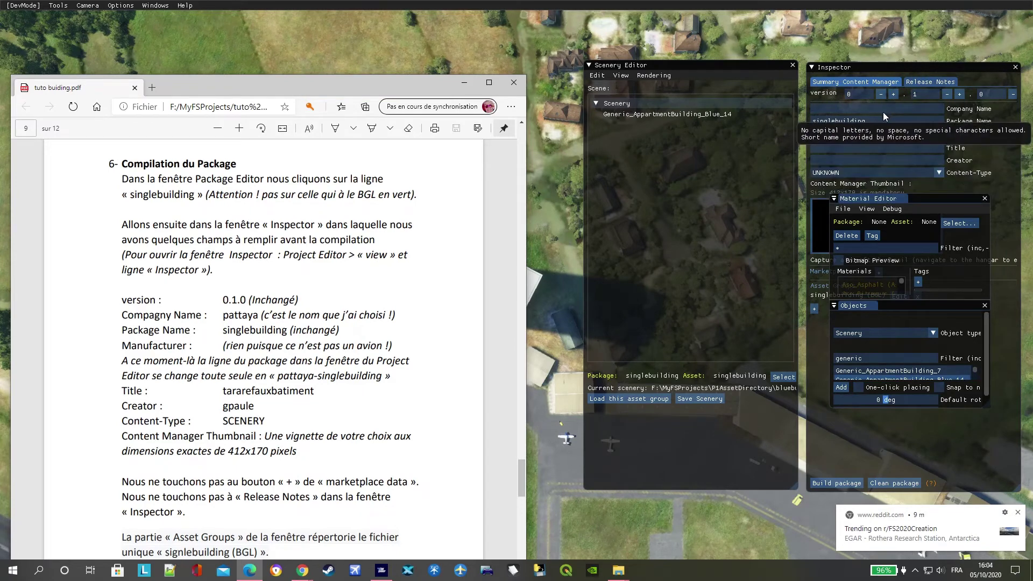
click(842, 108)
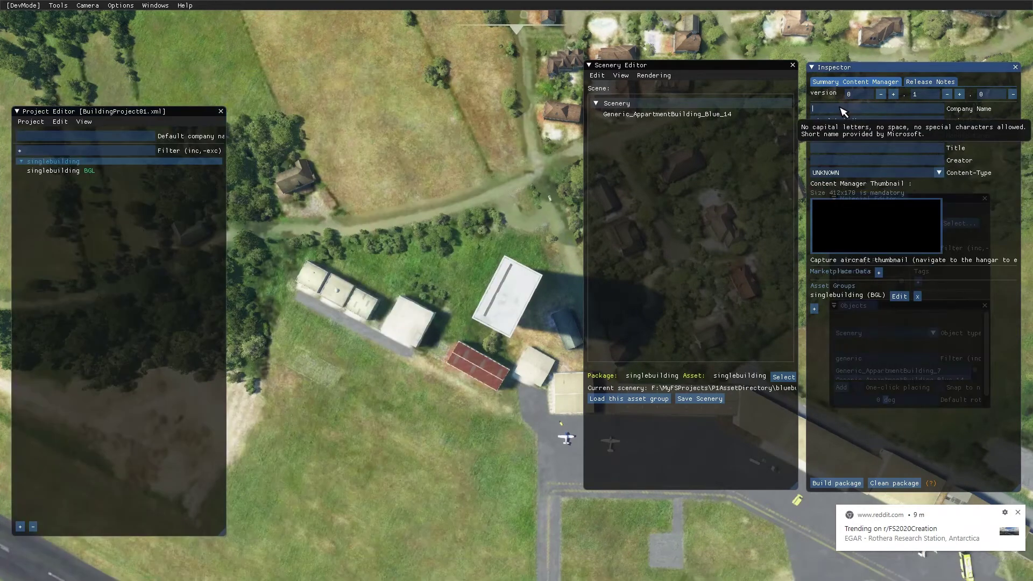
text(pal)
text(ttaya)
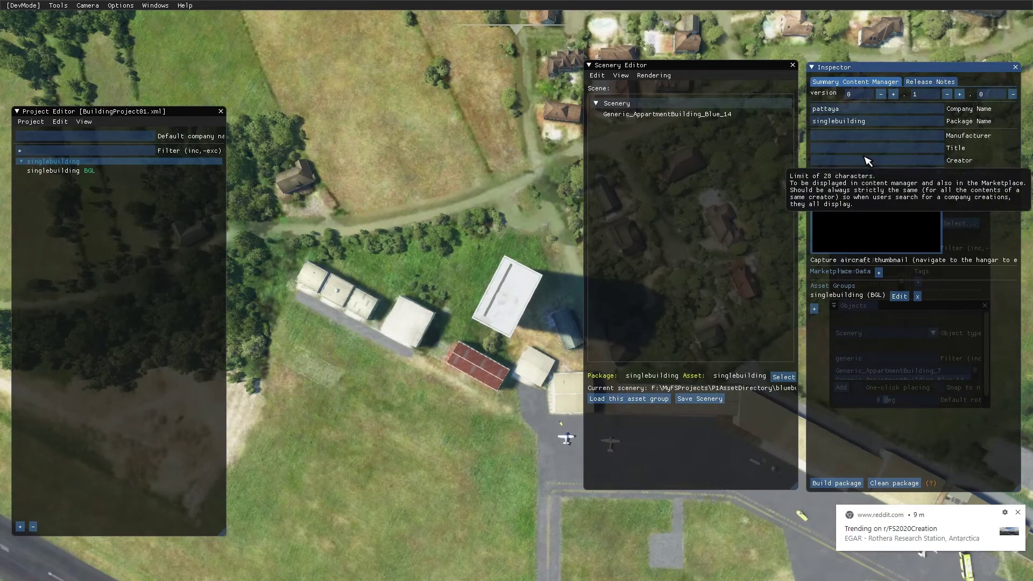
Step: Check the title given in the guide and set the package's Title to tararefauxbatiment in the Inspector
key(super)
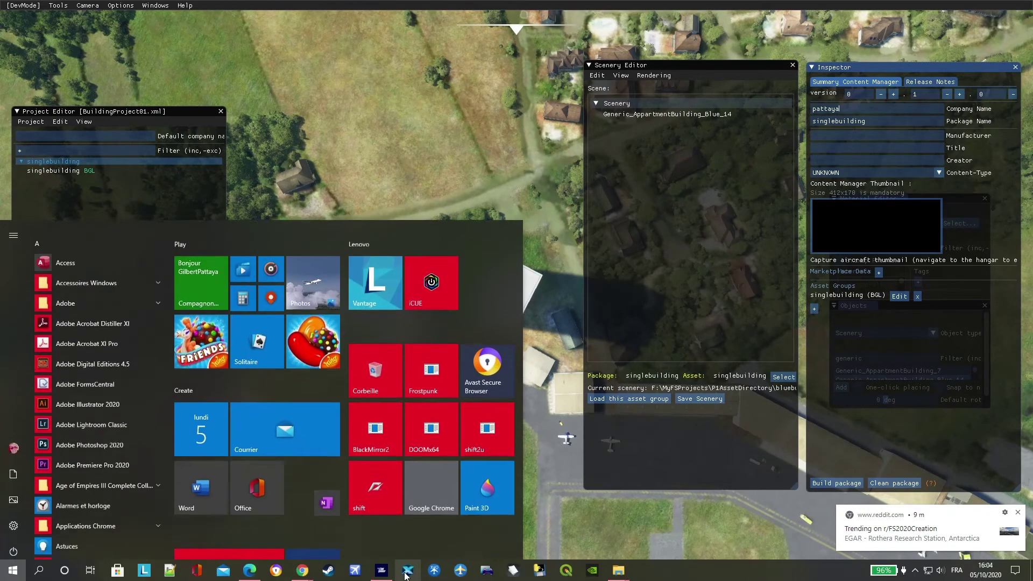
click(249, 570)
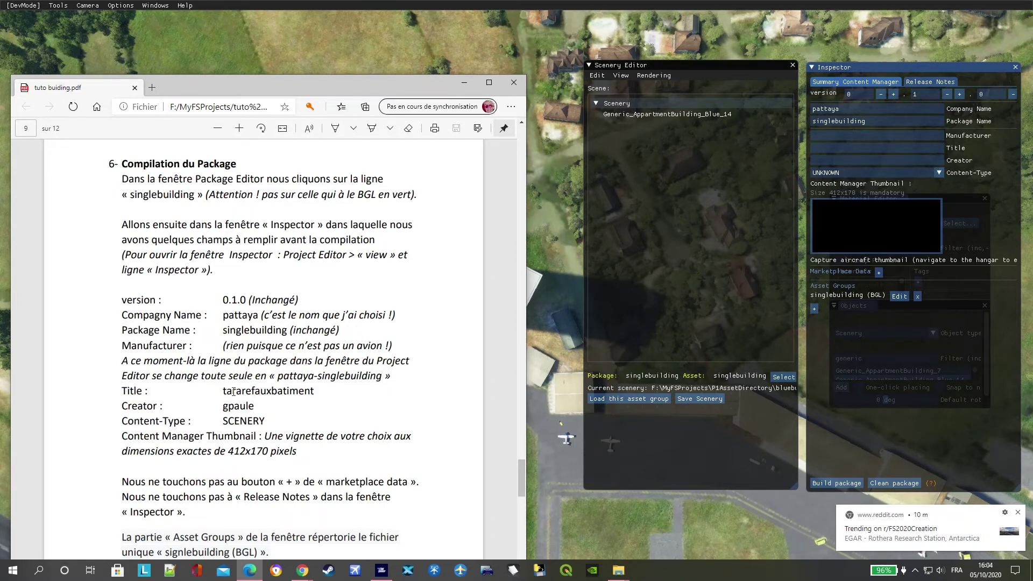
click(814, 151)
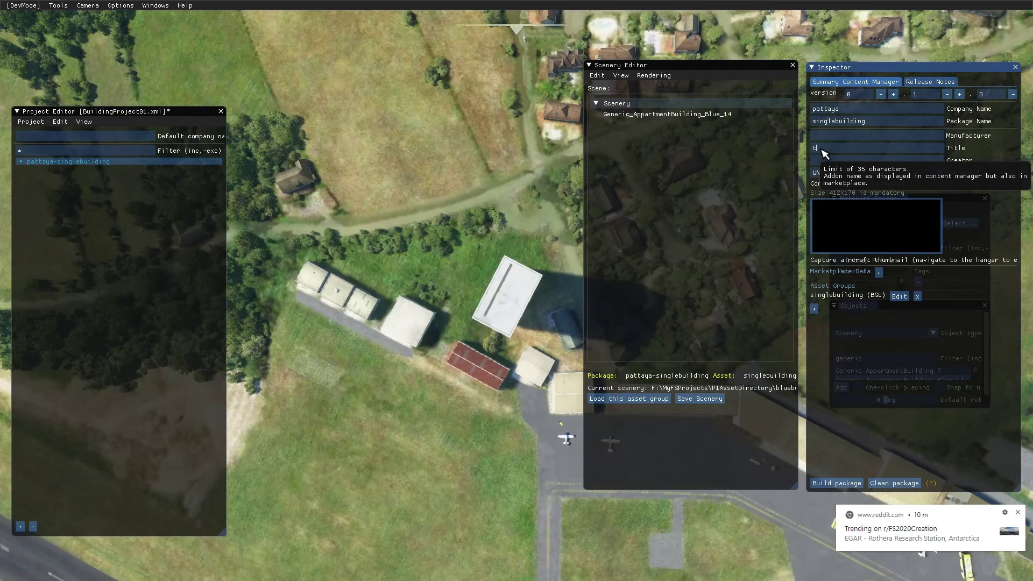
text(tarare)
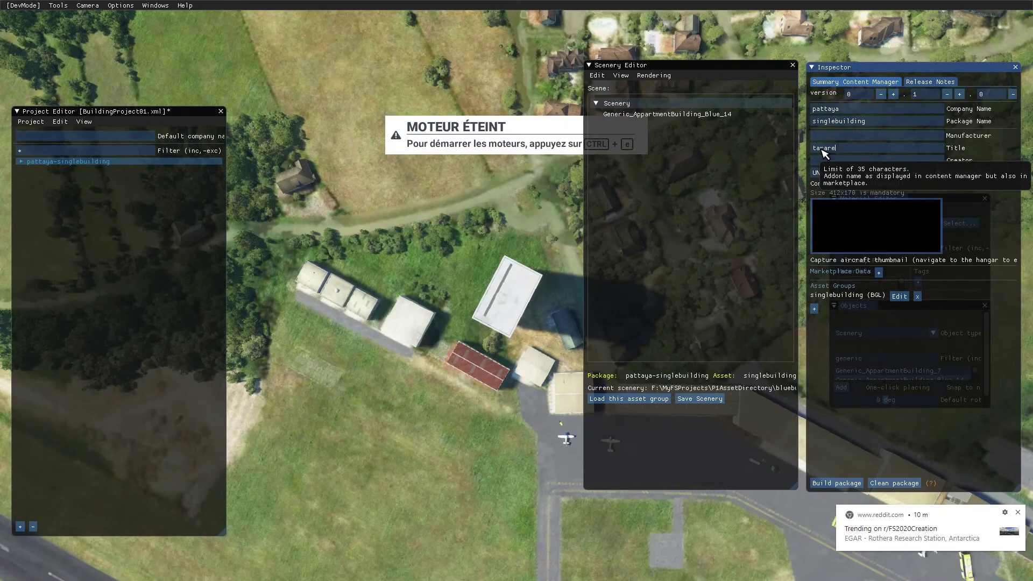
text(lefauxbatiment)
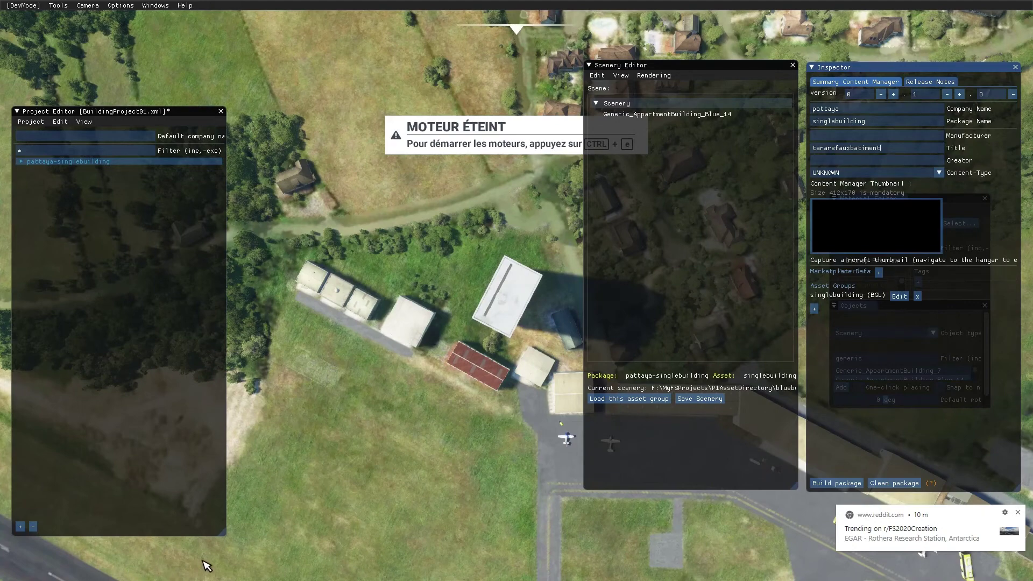
Step: Check the guide's Creator entry and fill in the creator's name for the package in the Inspector
key(super)
click(247, 571)
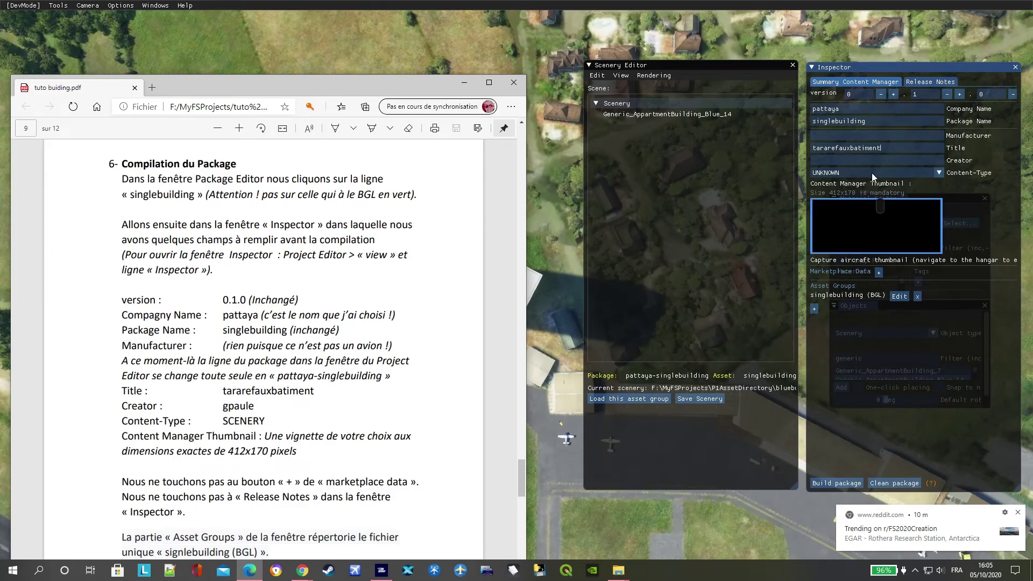
click(829, 162)
text(gpl)
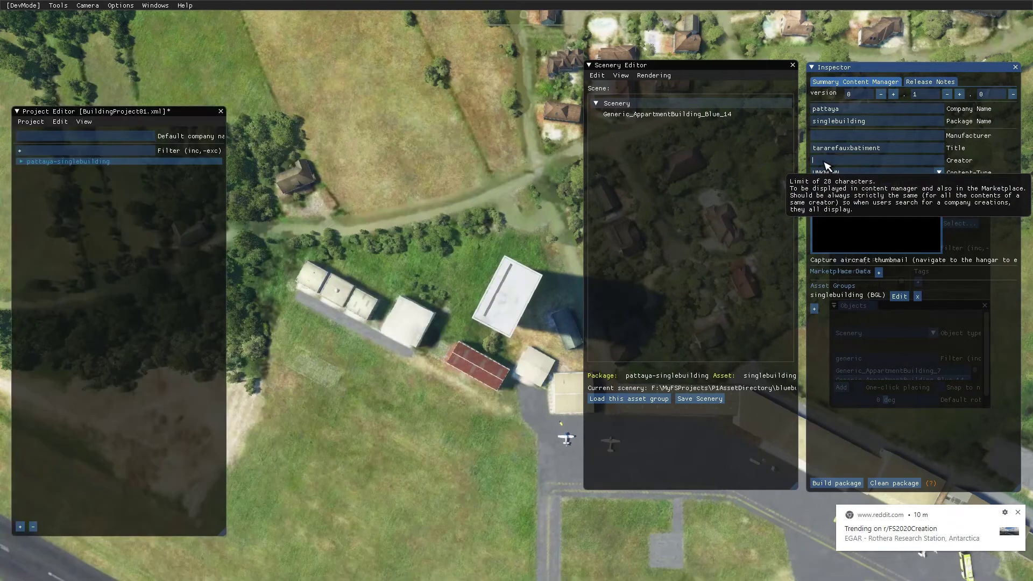
text(eu)
text(le)
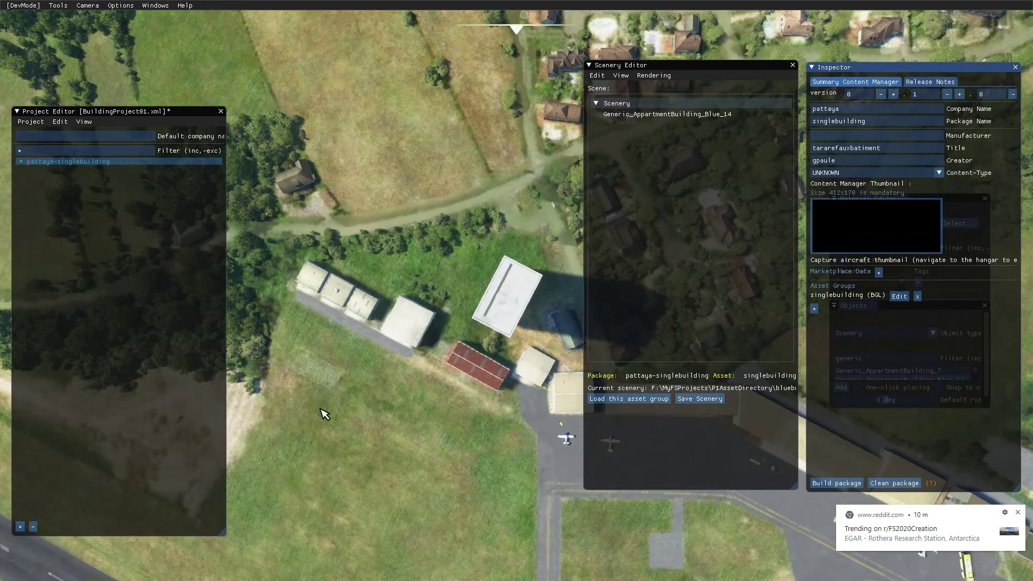
Step: Check the guide's Content-Type entry and set the package's Content-Type to SCENERY
key(super)
click(249, 570)
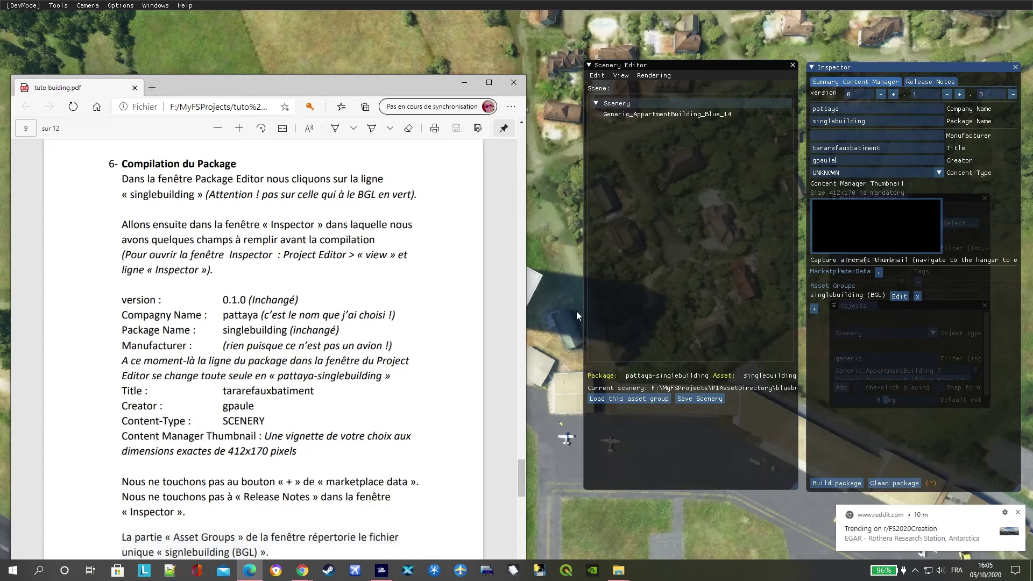
click(937, 173)
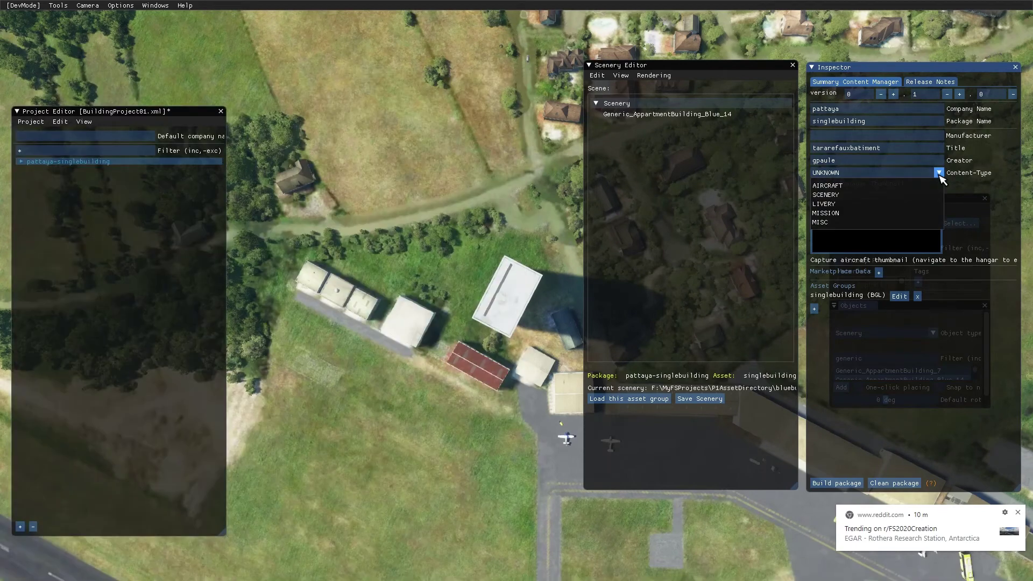
click(842, 196)
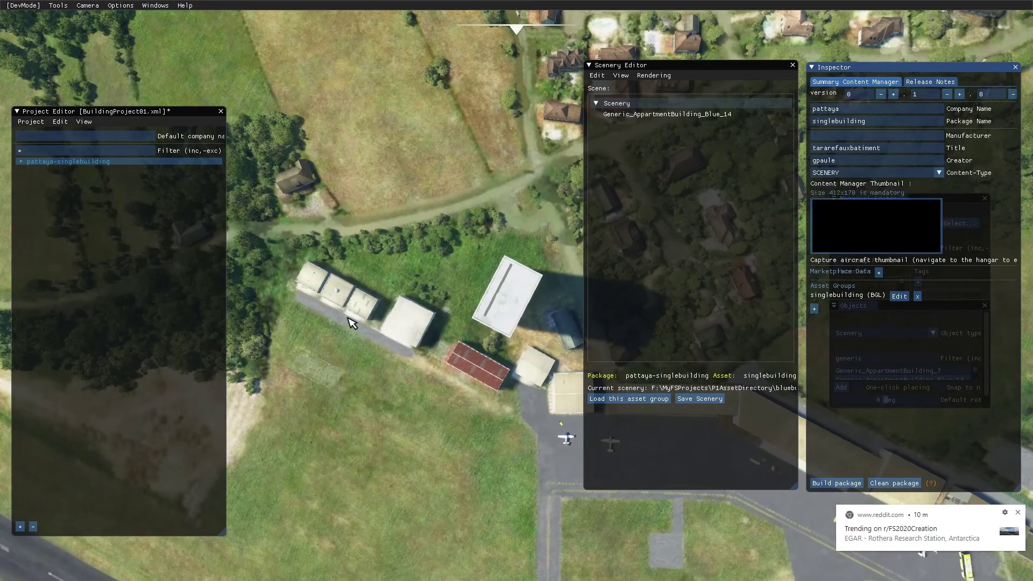
Step: Read the guide's notes on the 412x170 thumbnail, marketplace data, release notes, asset groups and console
key(super)
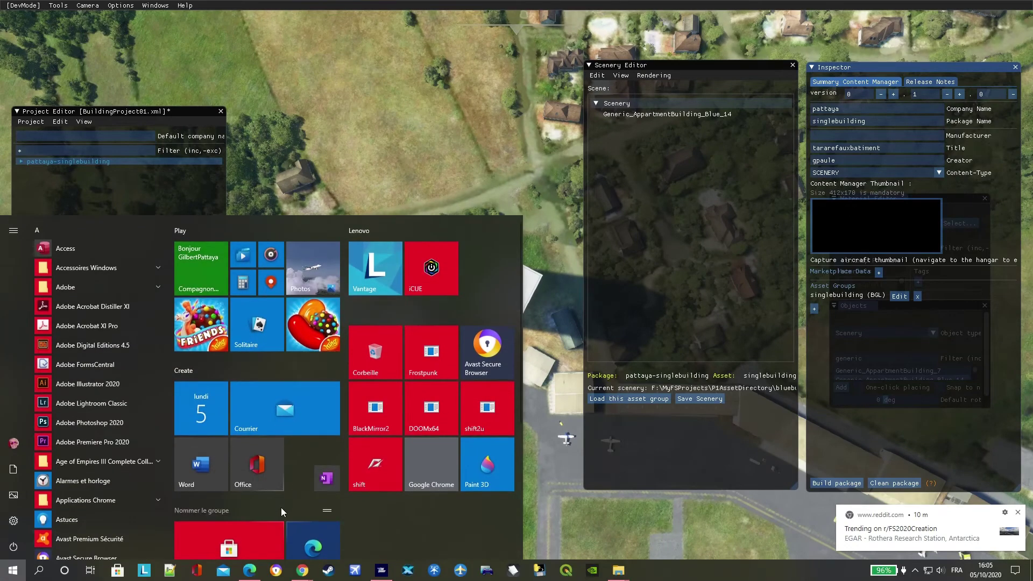
click(250, 570)
scroll(265, 418, down, 3)
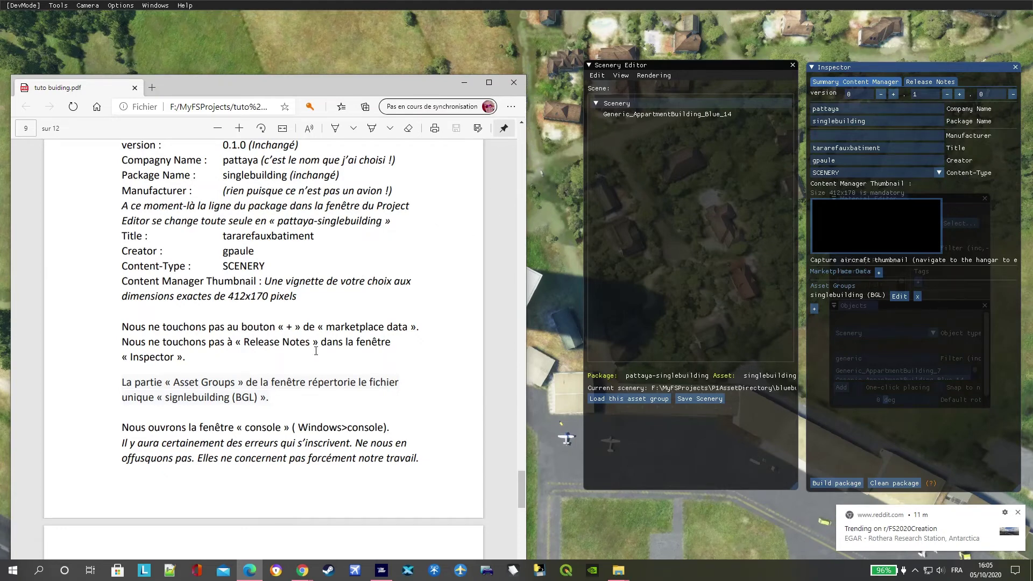
Step: Set the Content Manager thumbnail to the image "fake blue buiding tarare small" from F:\MSFS SDK\Tuto BUILDING
click(854, 218)
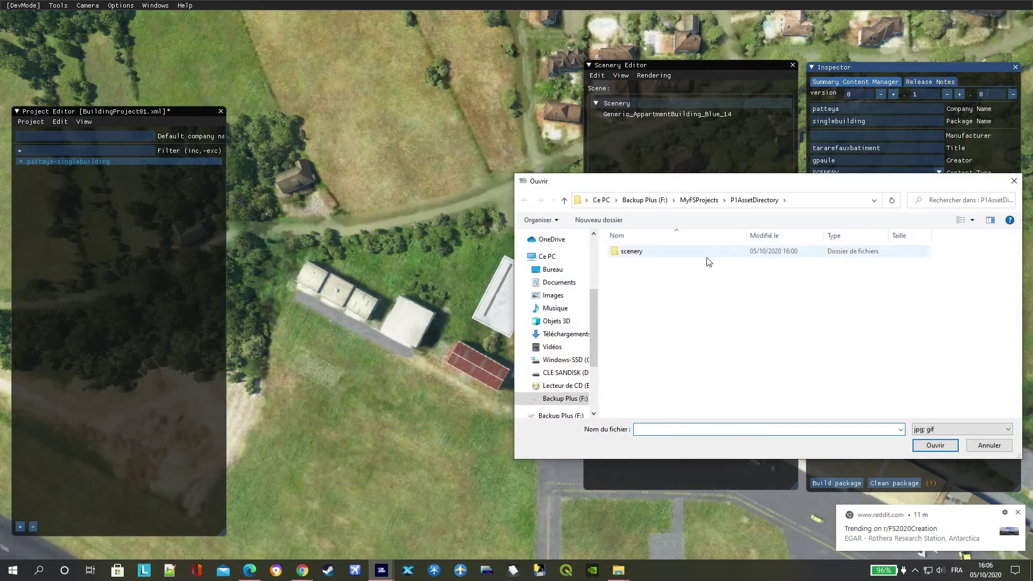
click(652, 203)
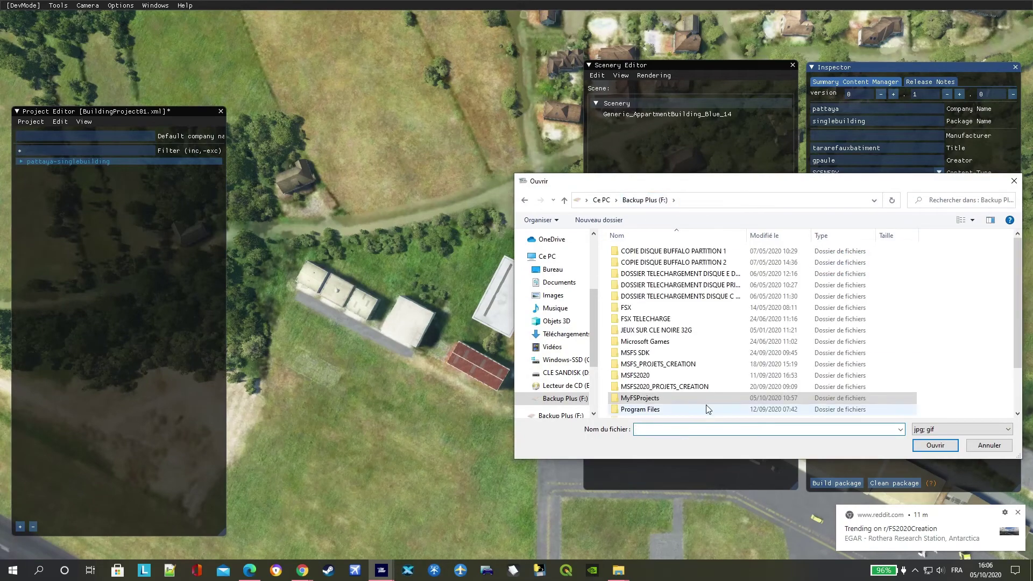
scroll(706, 409, down, 1)
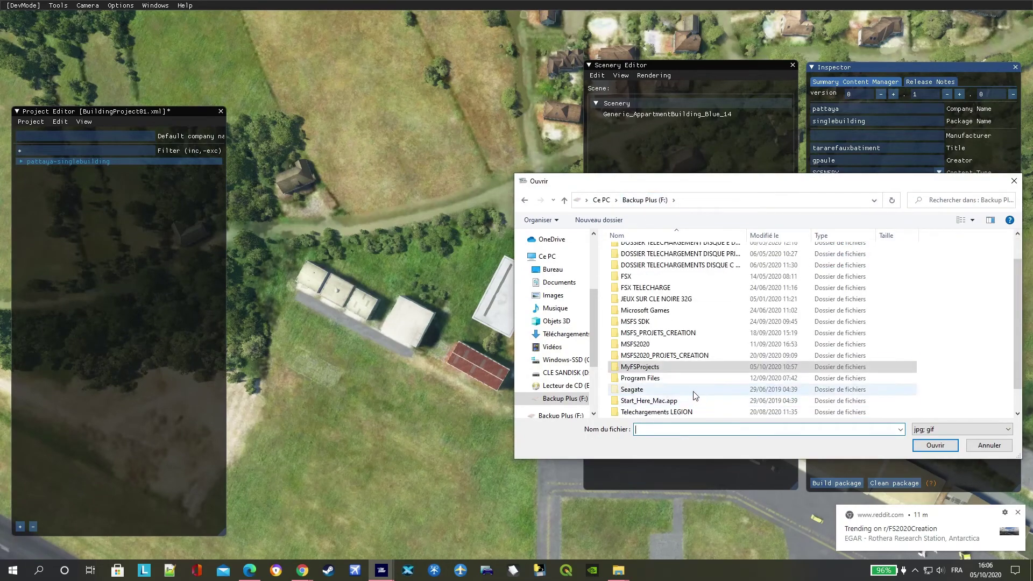
double_click(635, 323)
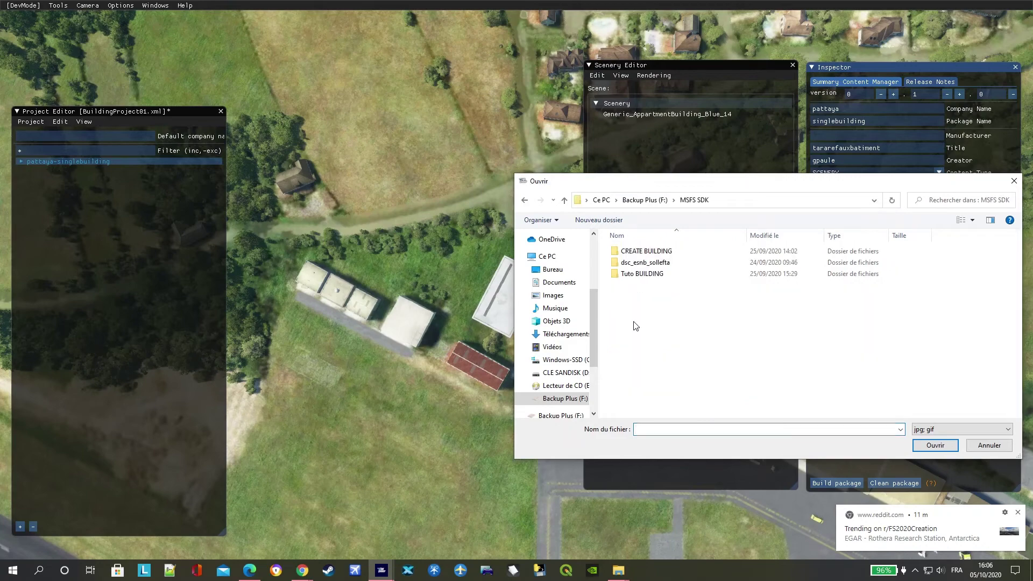
double_click(659, 250)
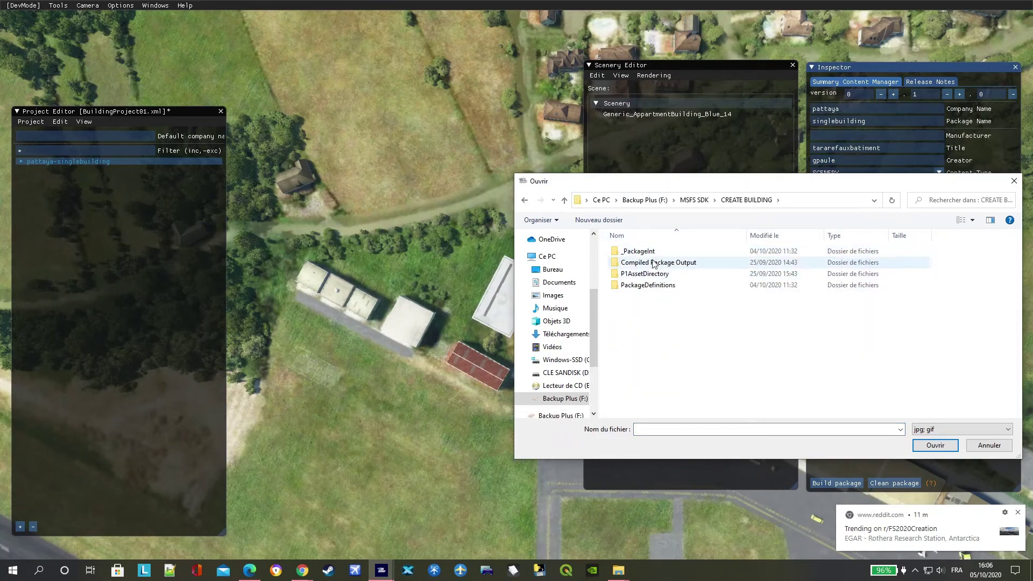
click(593, 235)
click(594, 234)
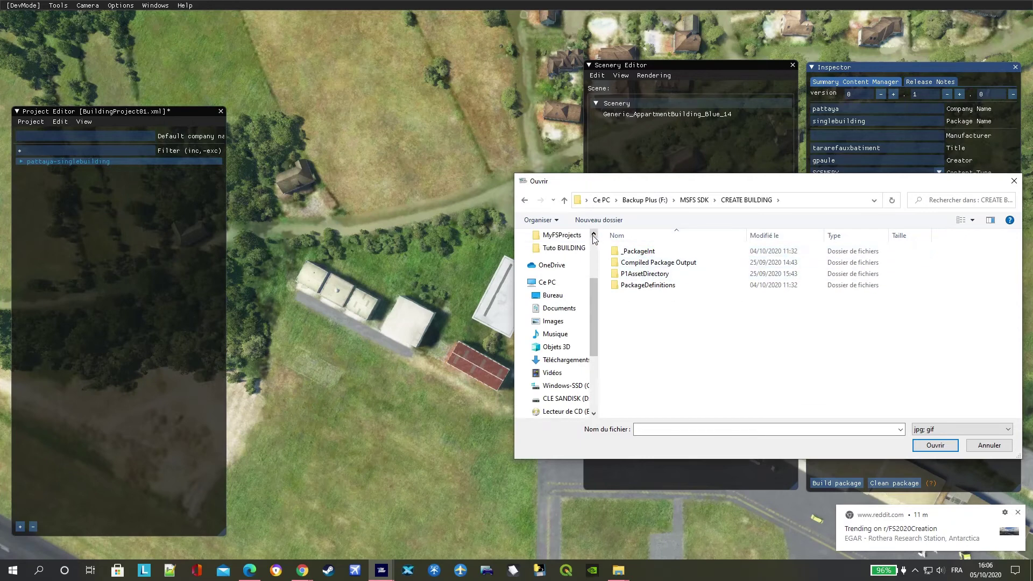
click(564, 201)
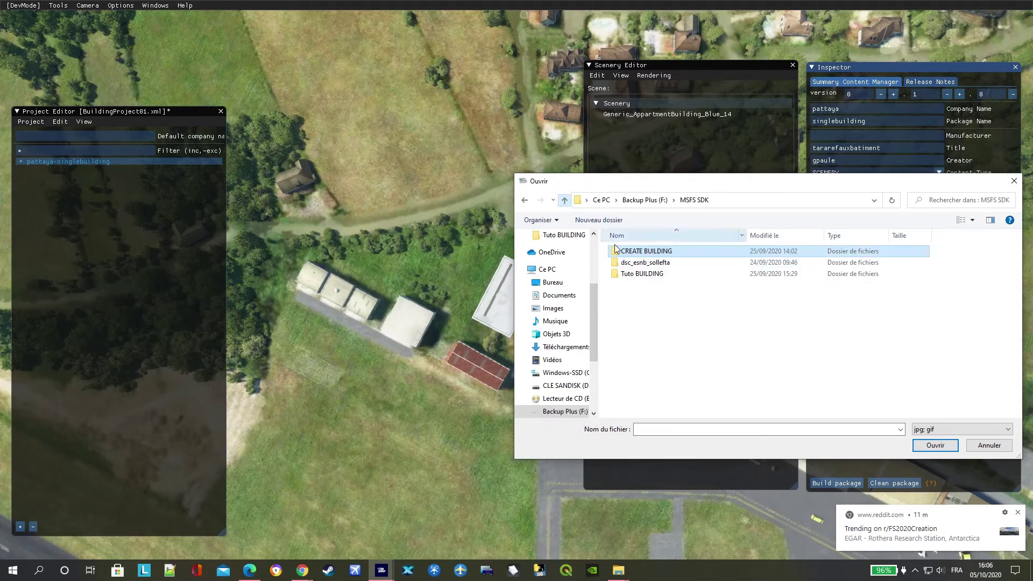
click(639, 275)
double_click(639, 274)
click(631, 272)
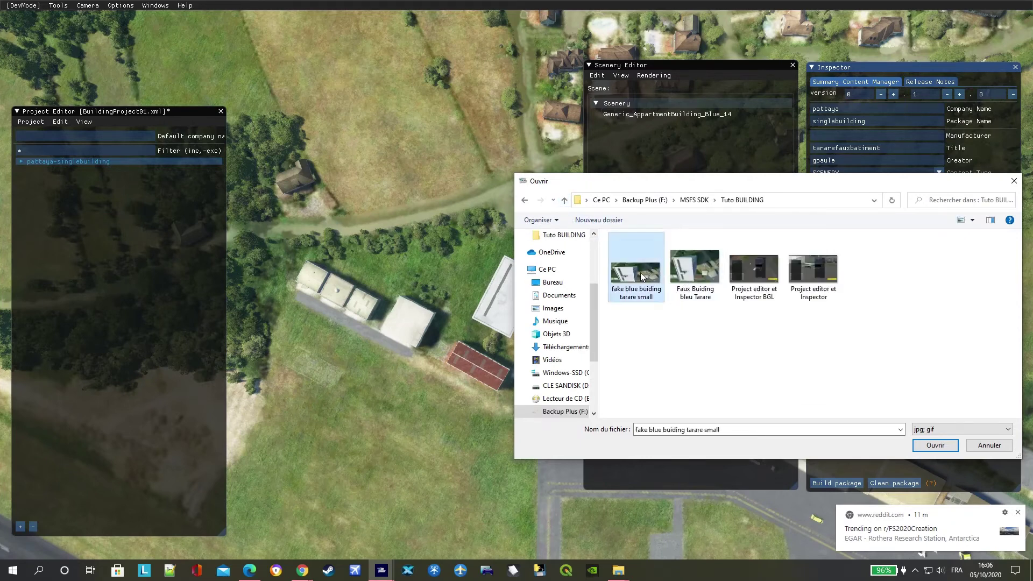
click(950, 444)
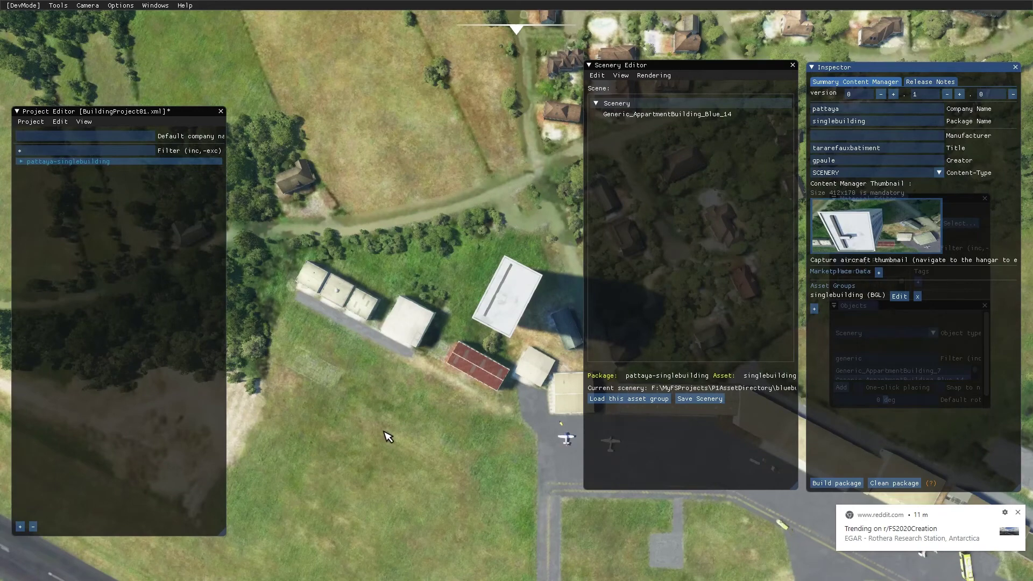
Step: Check the guide's console instruction in the PDF and open the Console window in MSFS
key(super)
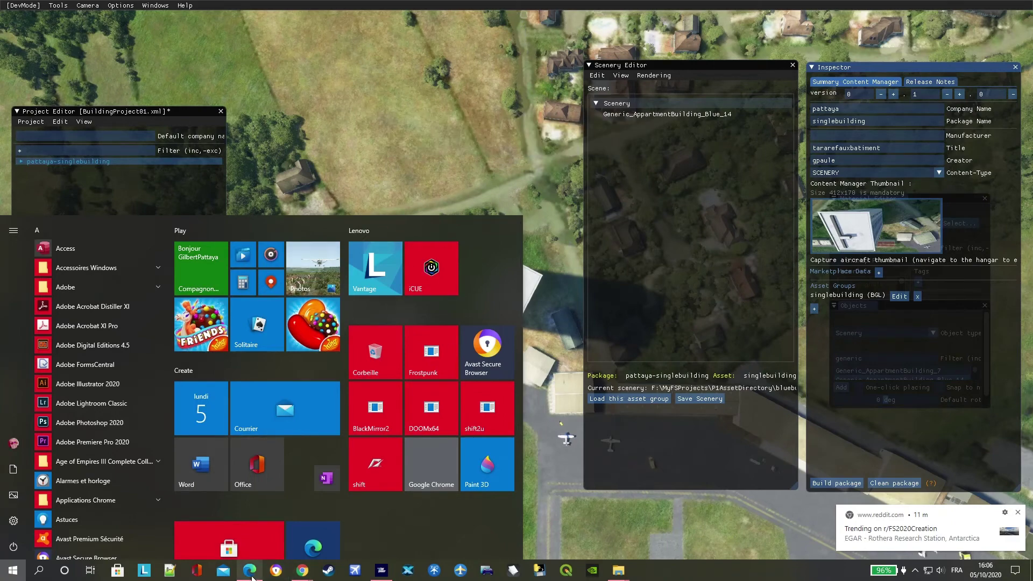
click(249, 570)
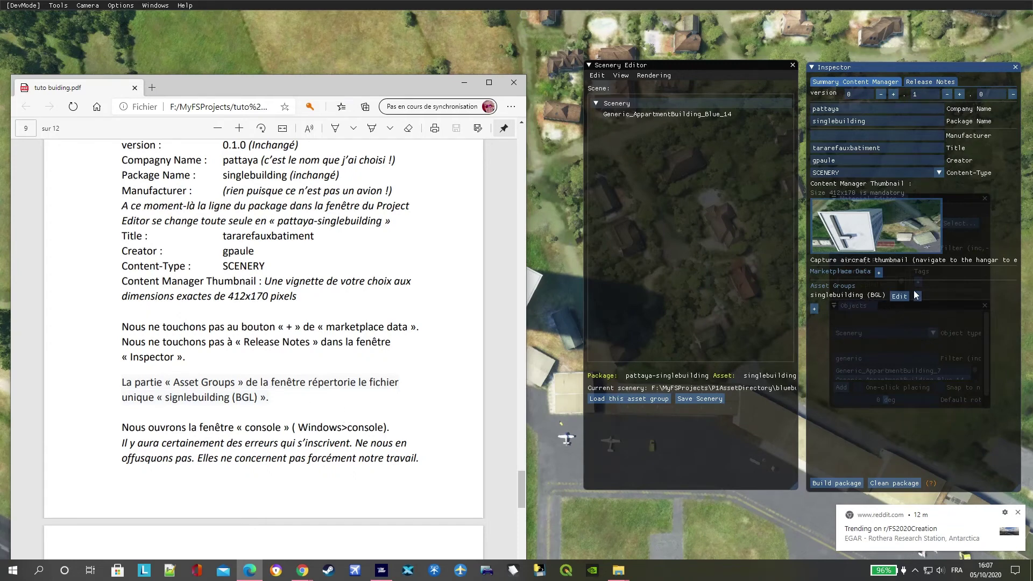
scroll(431, 437, down, 3)
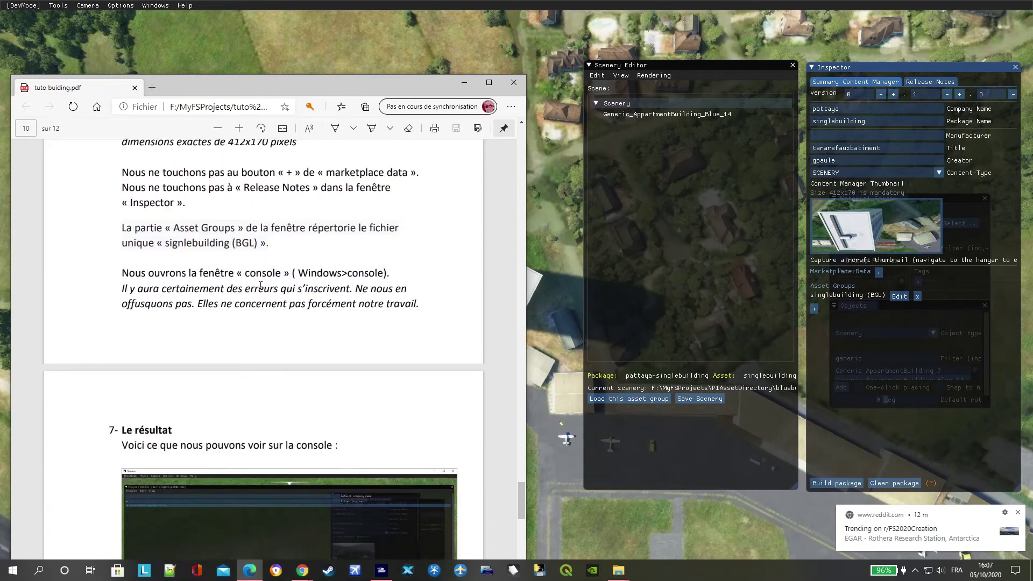
drag(371, 86, 351, 71)
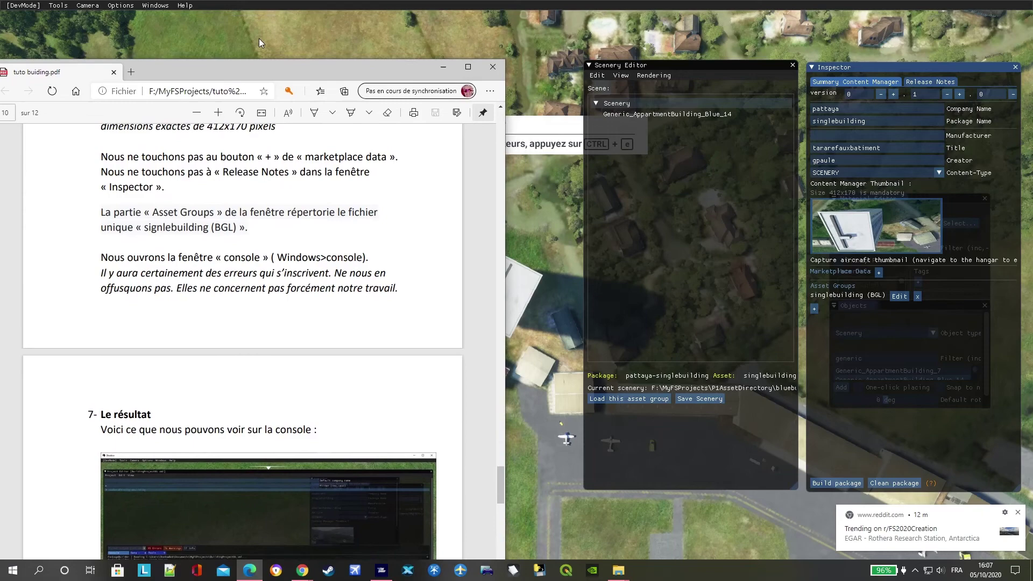
click(146, 6)
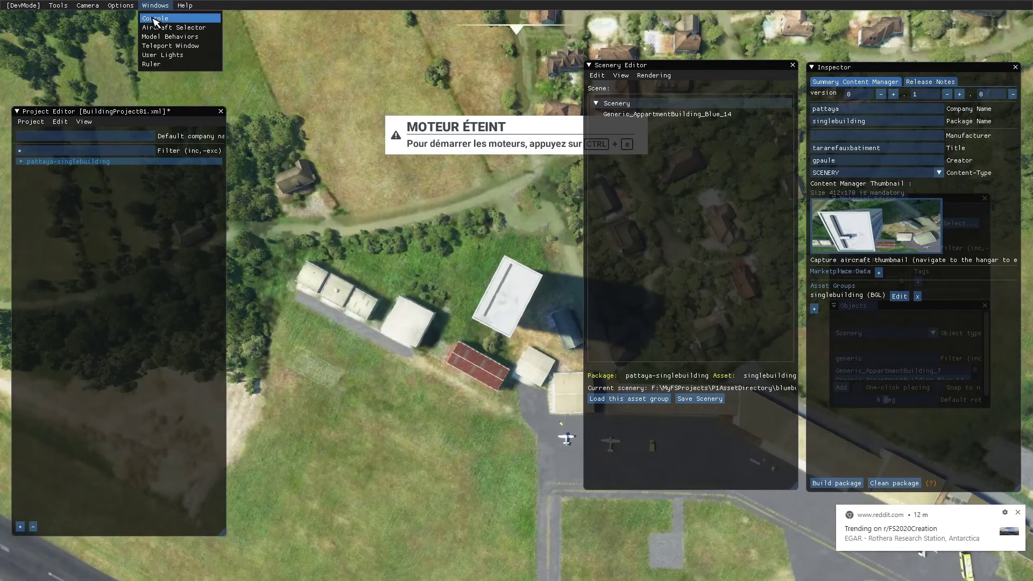
click(154, 19)
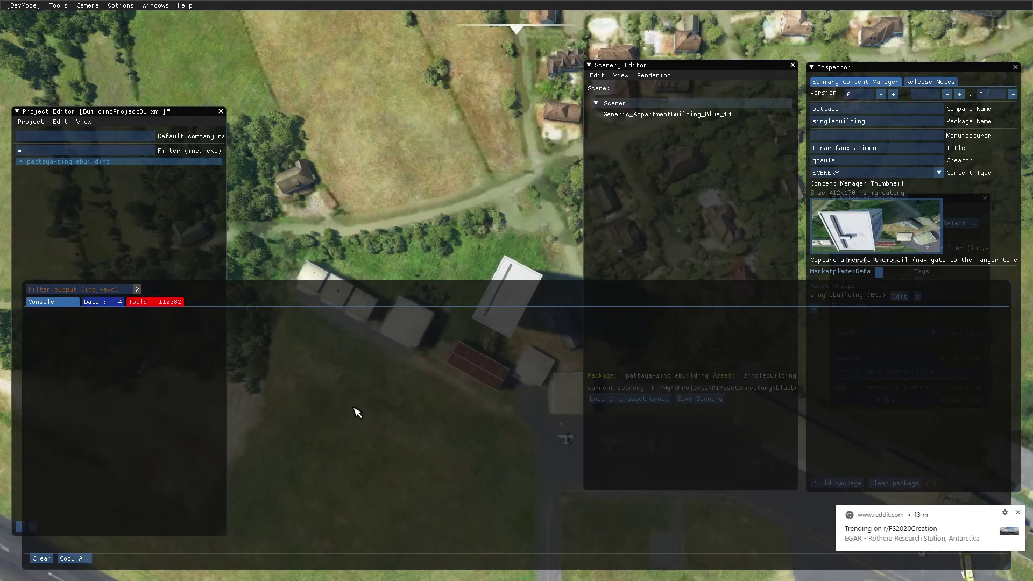
Step: Read the guide's result section in the PDF and recheck the package fields in its compilation section
key(super)
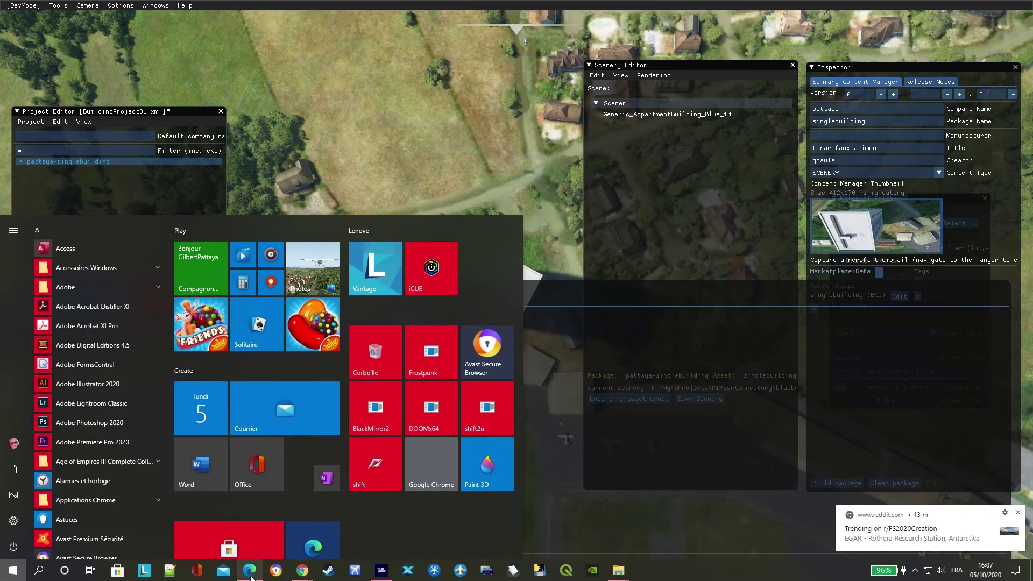
click(250, 577)
scroll(341, 389, down, 3)
scroll(344, 379, up, 3)
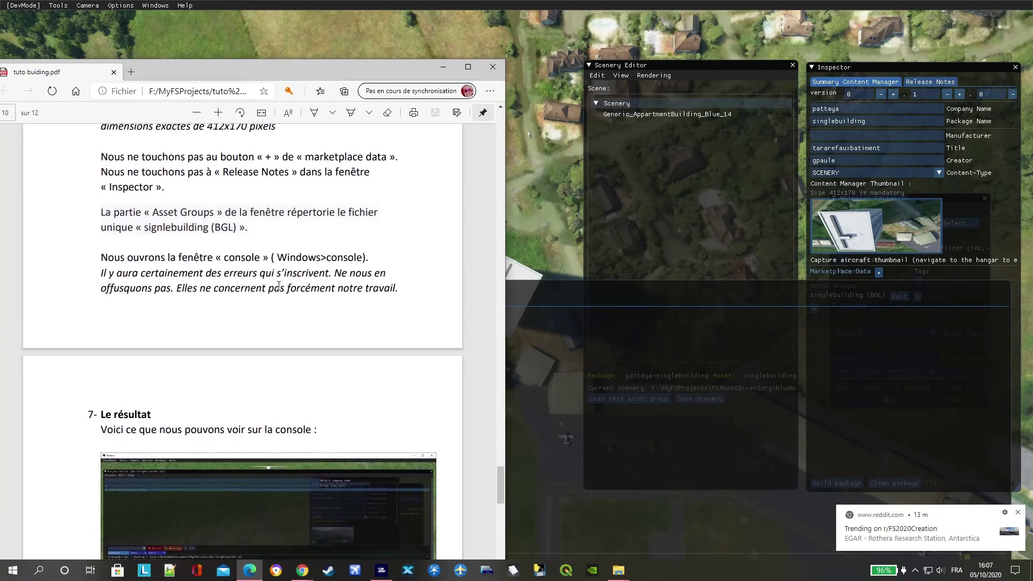
scroll(324, 279, down, 3)
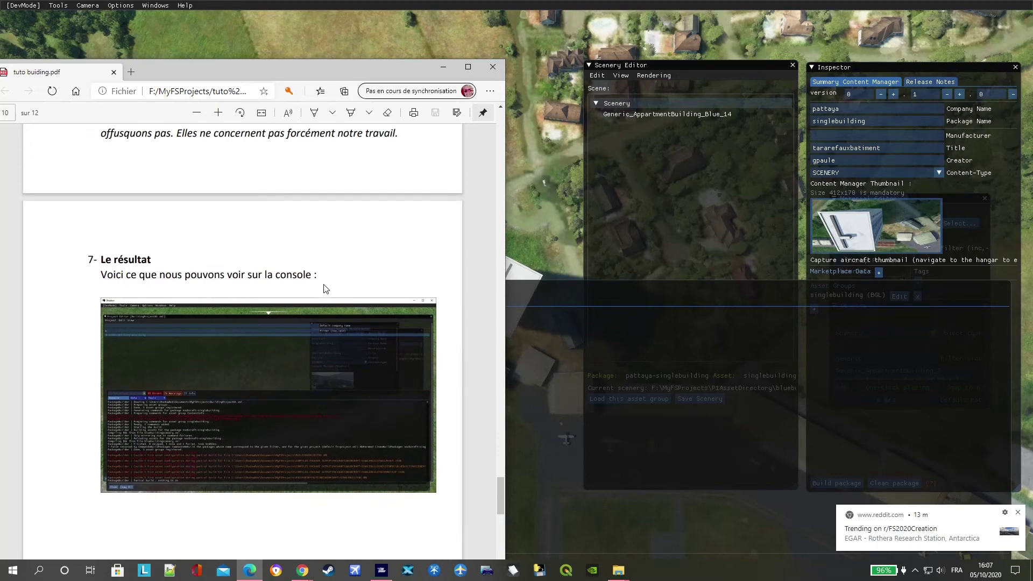
scroll(325, 288, up, 1)
scroll(295, 288, down, 3)
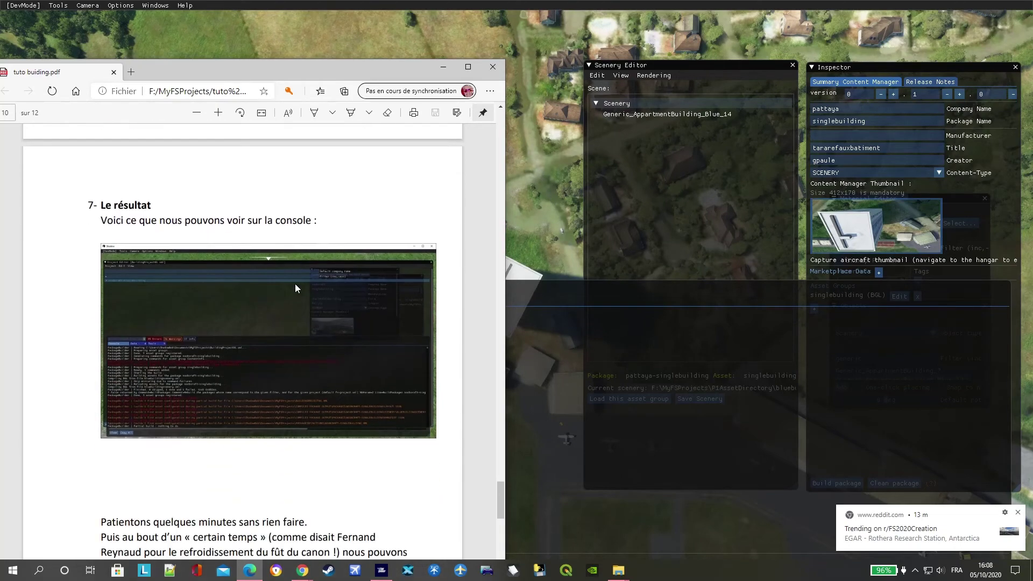
scroll(295, 283, down, 5)
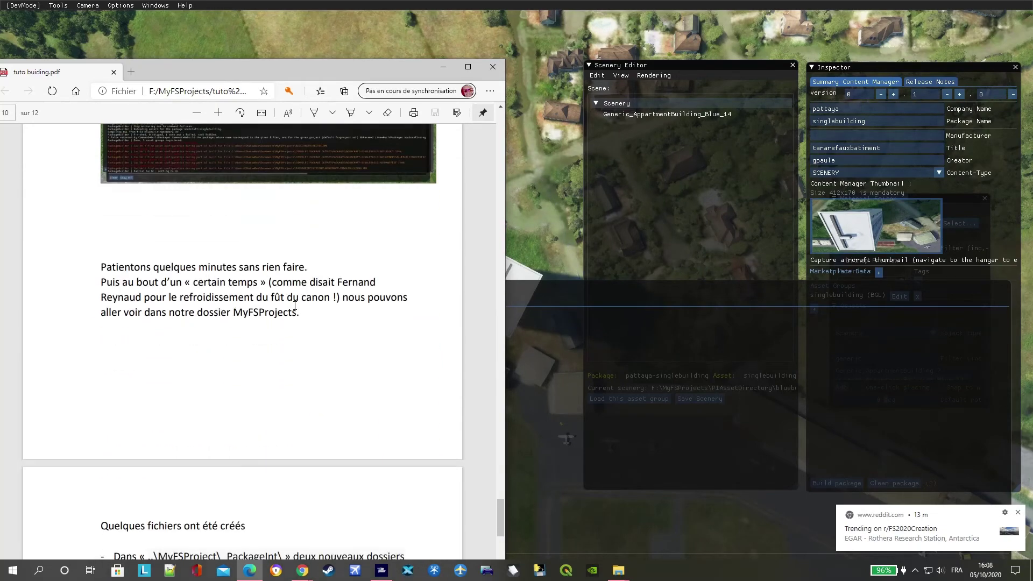
scroll(300, 315, down, 2)
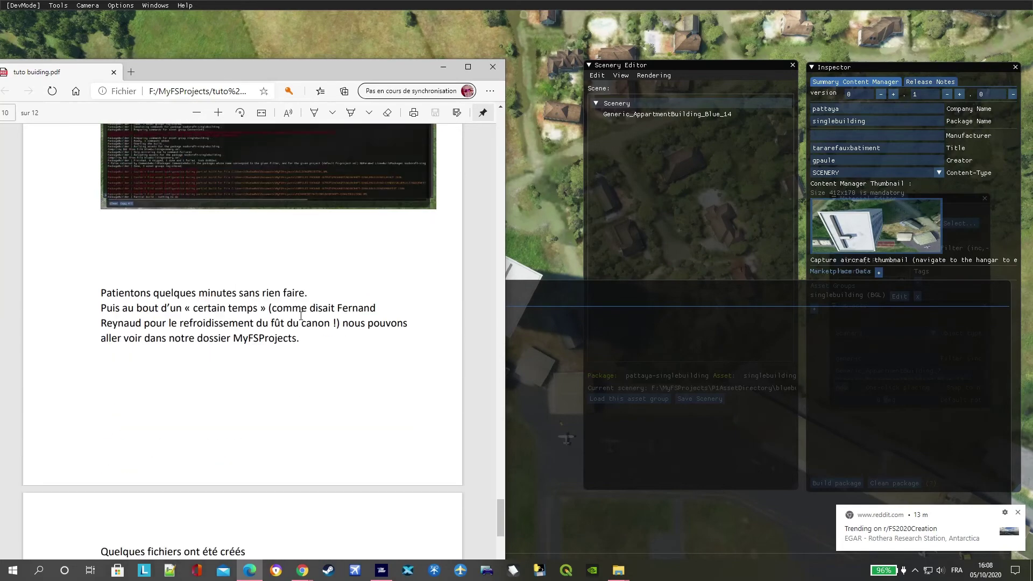
scroll(301, 316, up, 15)
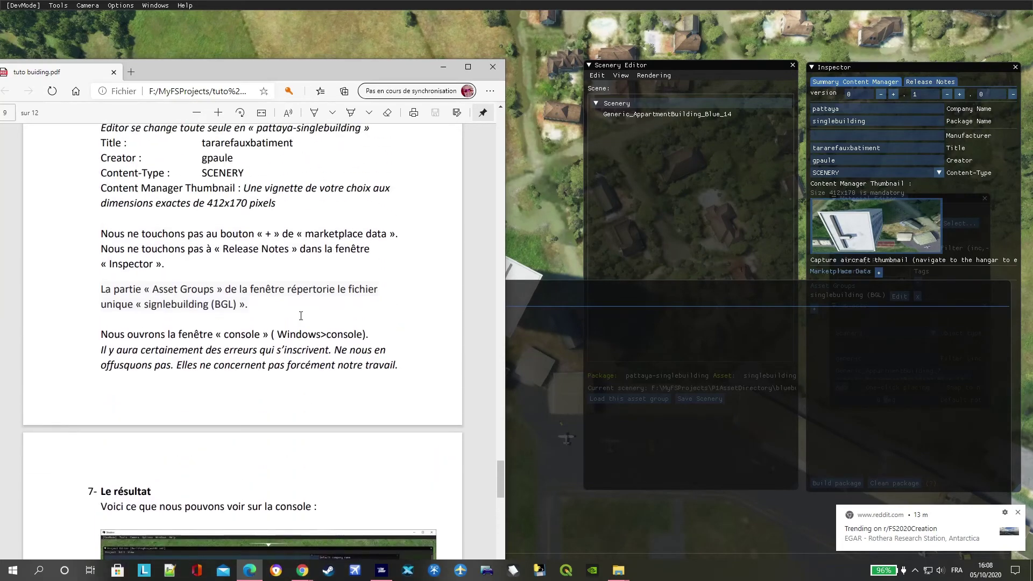
scroll(301, 315, up, 2)
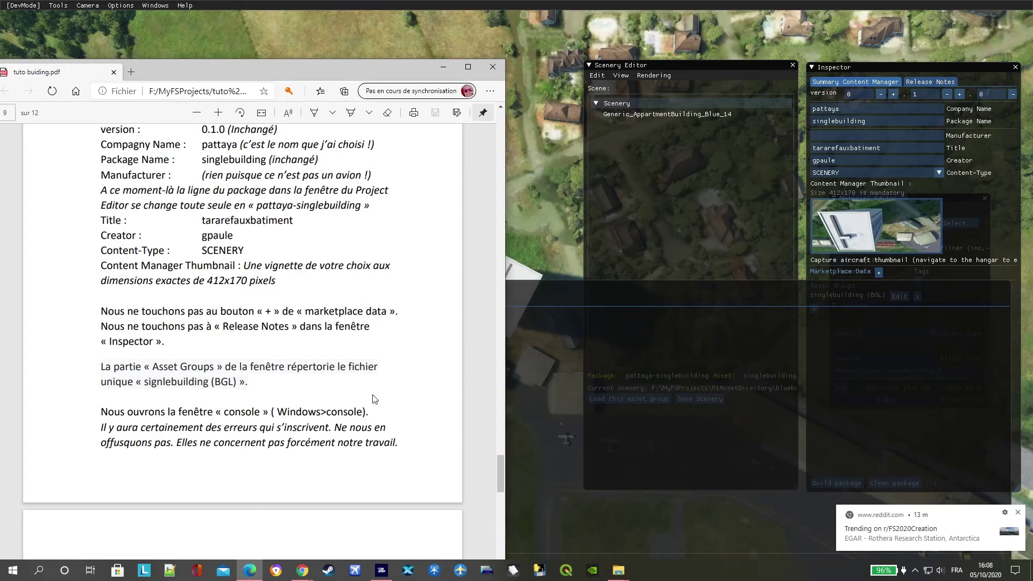
scroll(266, 306, up, 4)
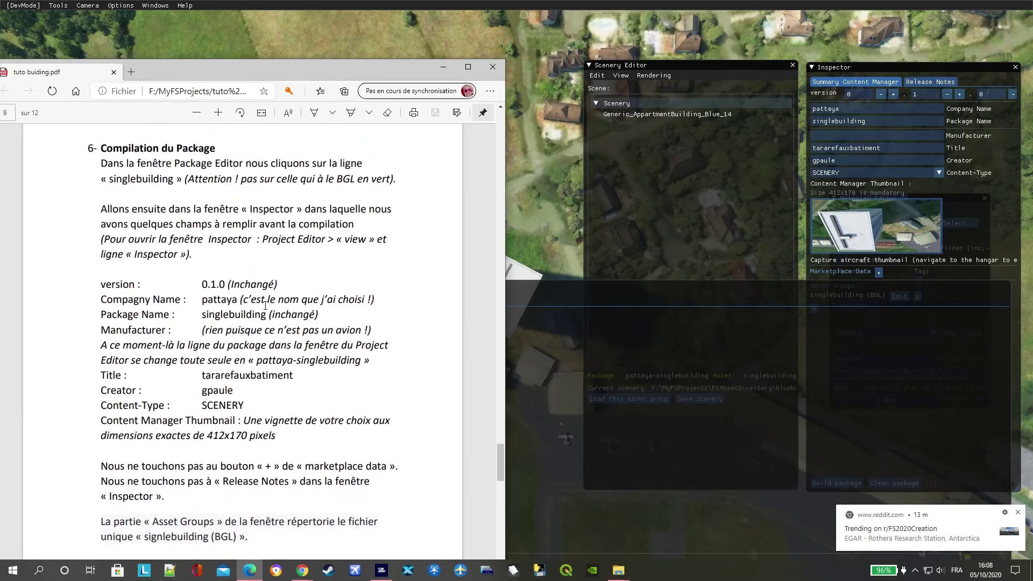
scroll(266, 306, down, 2)
scroll(321, 286, down, 3)
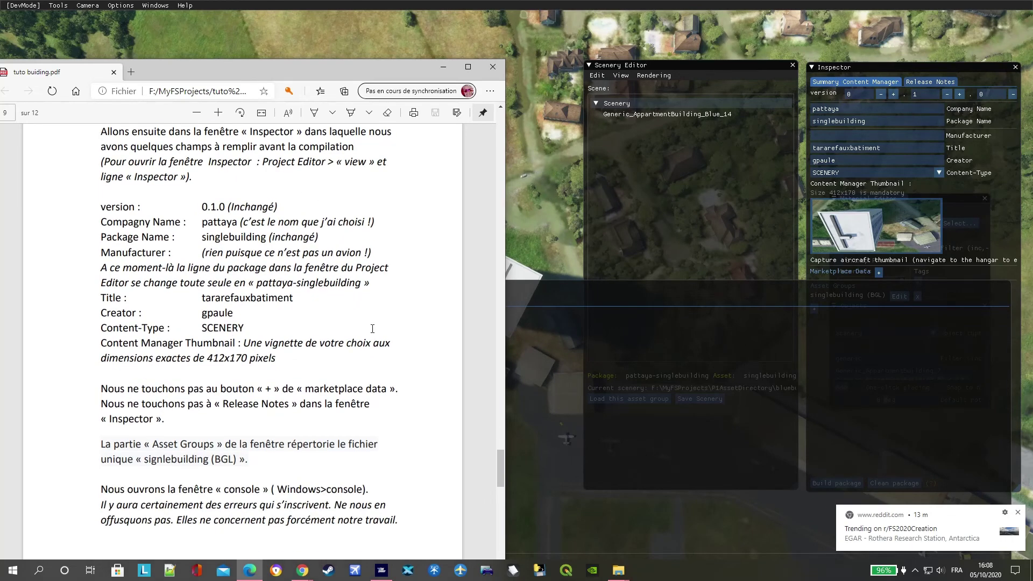
Step: Build the pattaya-singlebuilding package in MSFS, saving the project before the build
click(1005, 208)
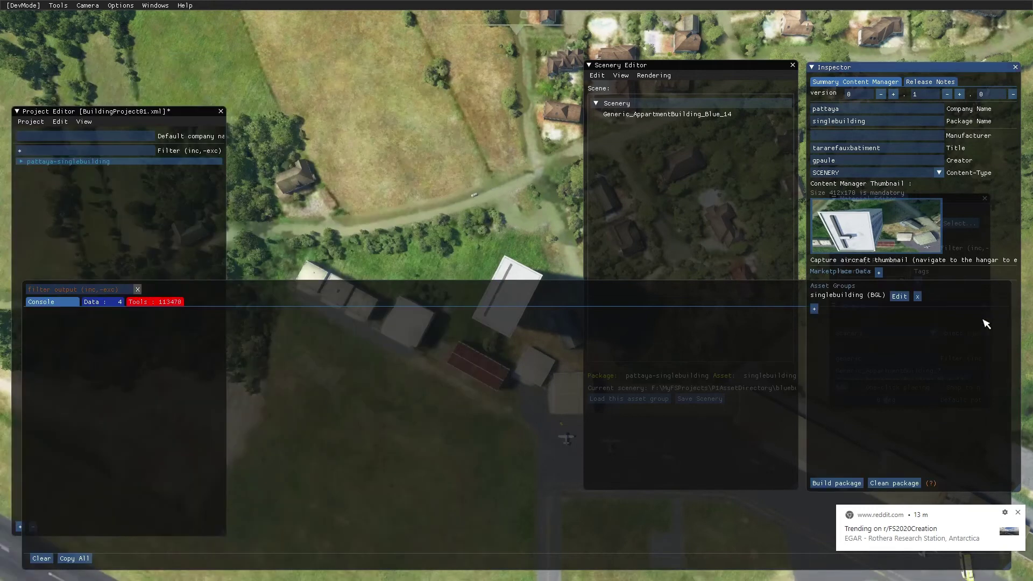
click(837, 483)
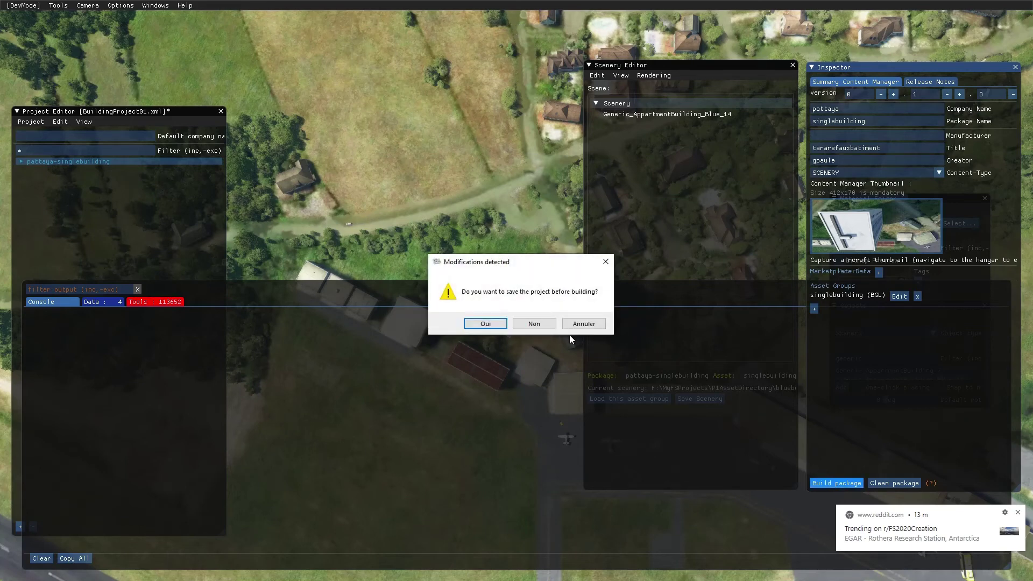
click(485, 324)
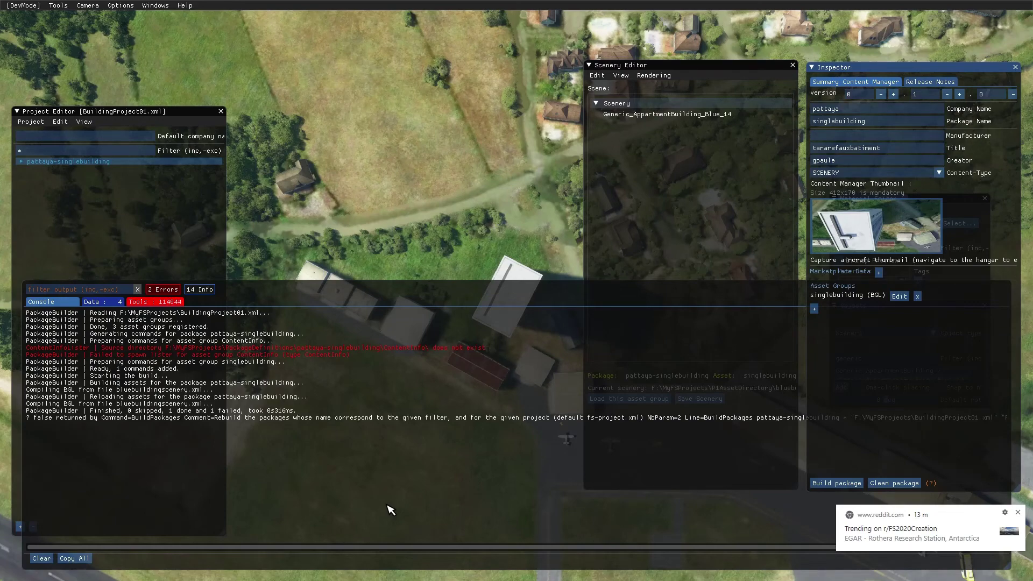
Step: Read the PDF guide's list of files created in _PackageInt, PackageDefinitions and Compiled Package Output
key(super)
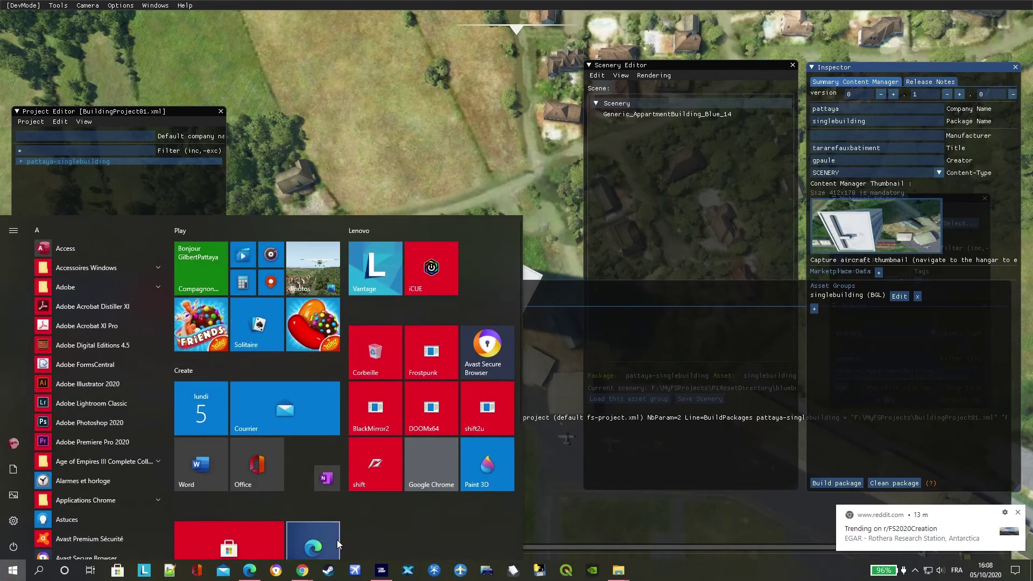
click(253, 573)
scroll(327, 436, down, 4)
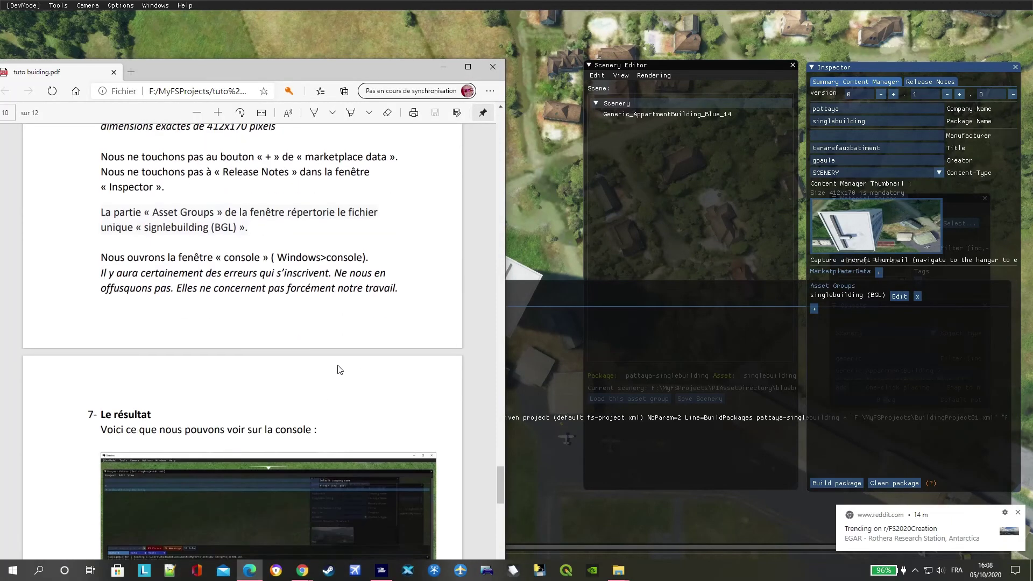
scroll(339, 369, down, 10)
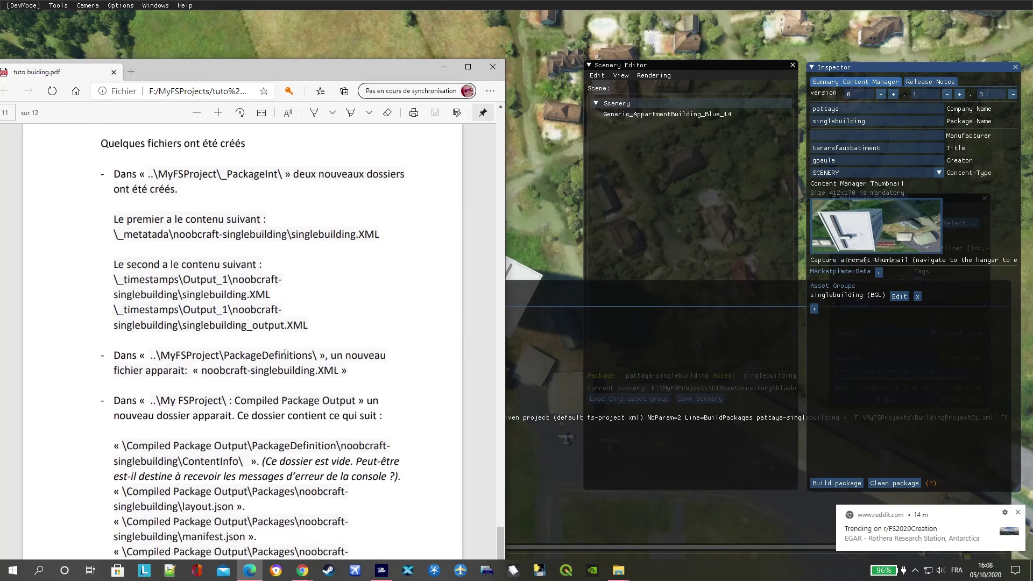
scroll(285, 354, down, 3)
scroll(285, 320, up, 3)
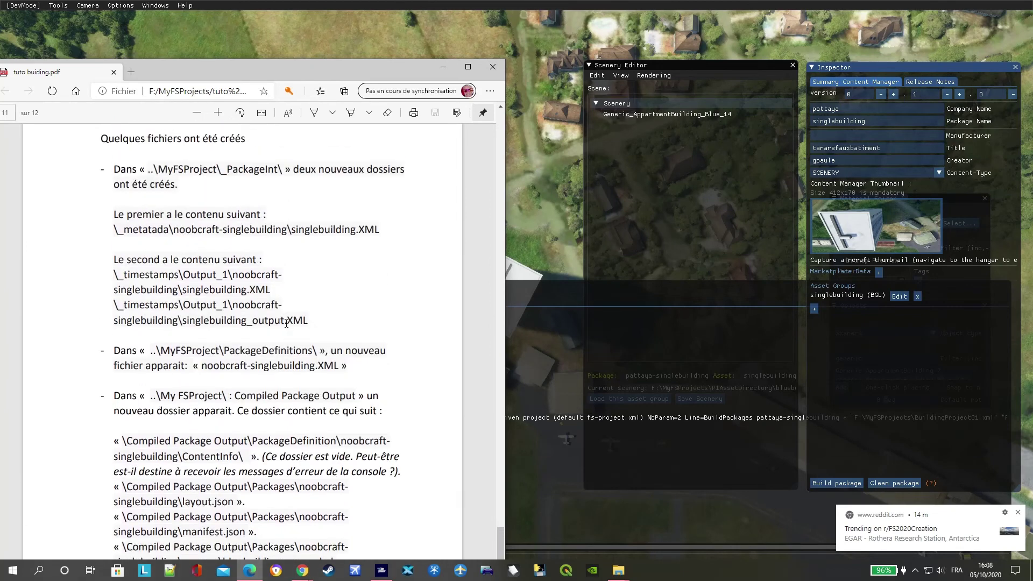
scroll(287, 324, down, 2)
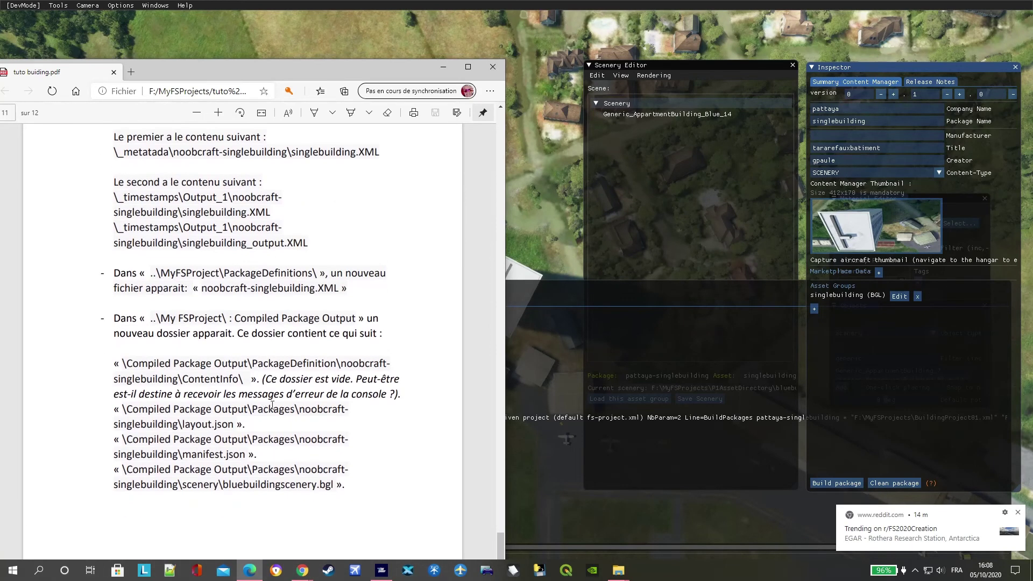
scroll(306, 381, down, 2)
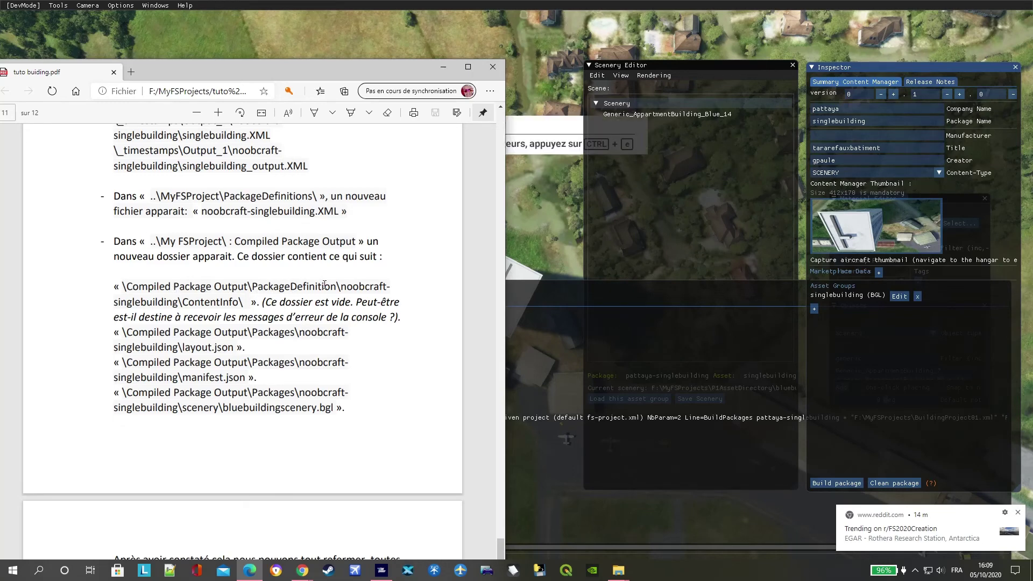
Step: Switch to File Explorer and check the PackageDefinitions folder of MyFSProjects for the generated package XML file
click(618, 571)
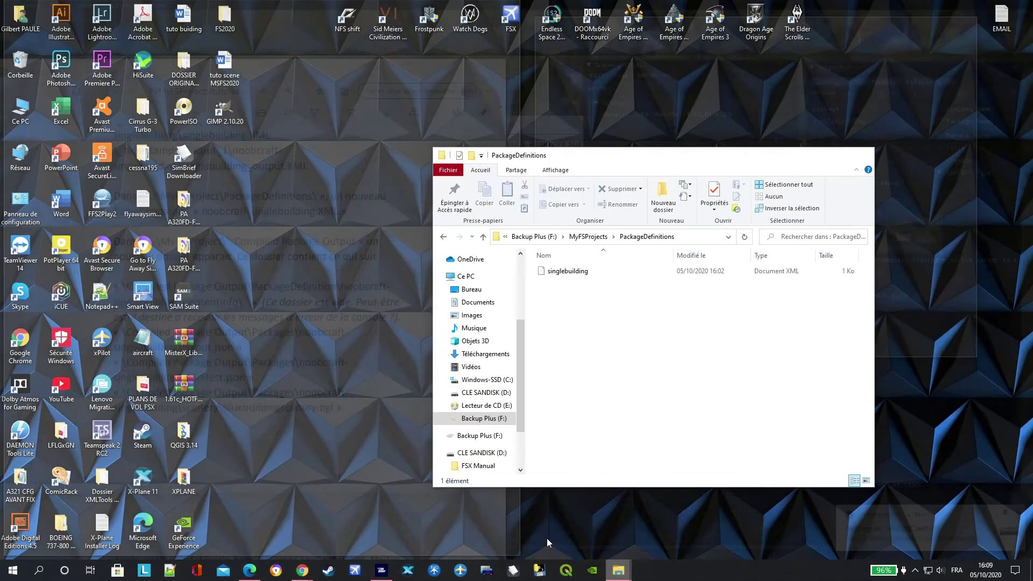
click(547, 538)
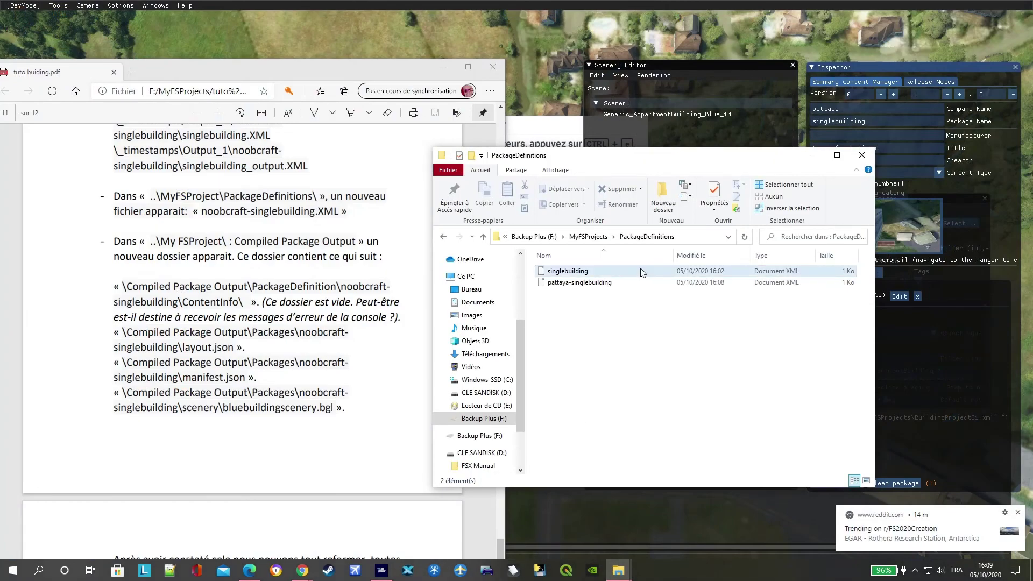
click(483, 238)
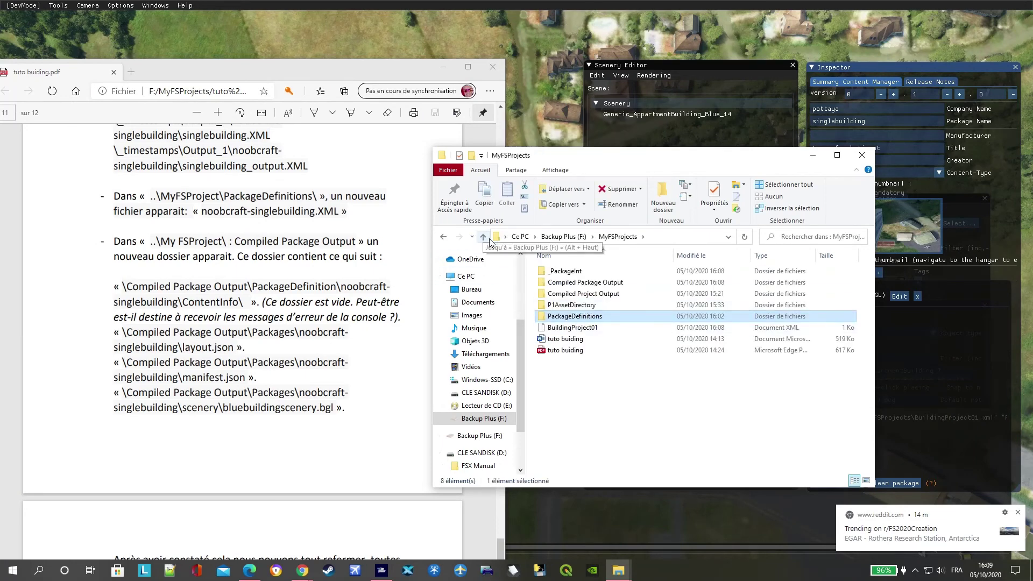
Step: Copy the pattaya-singlebuilding folder from Compiled Package Output\Packages in MyFSProjects
click(483, 237)
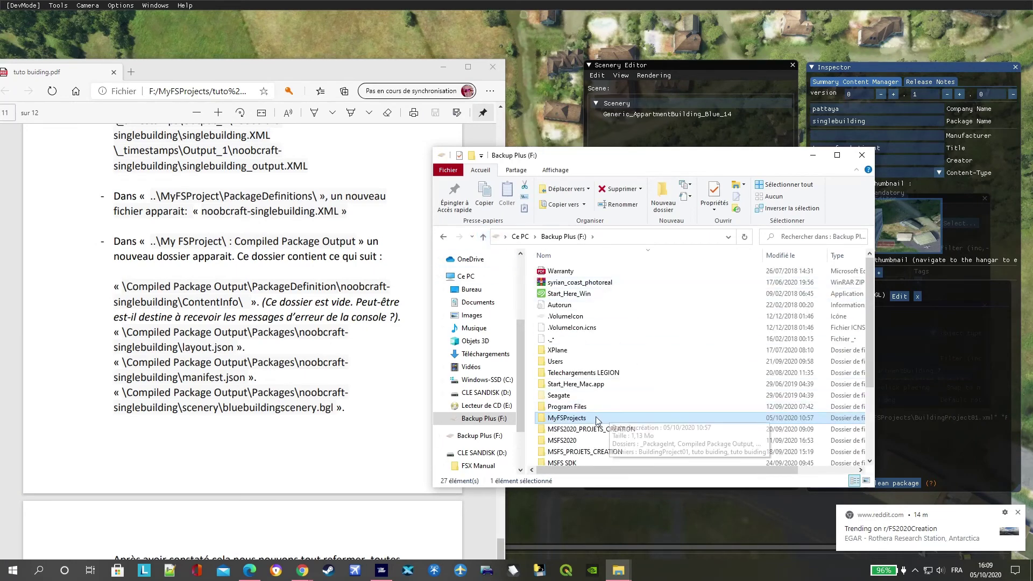
scroll(585, 397, down, 1)
double_click(585, 397)
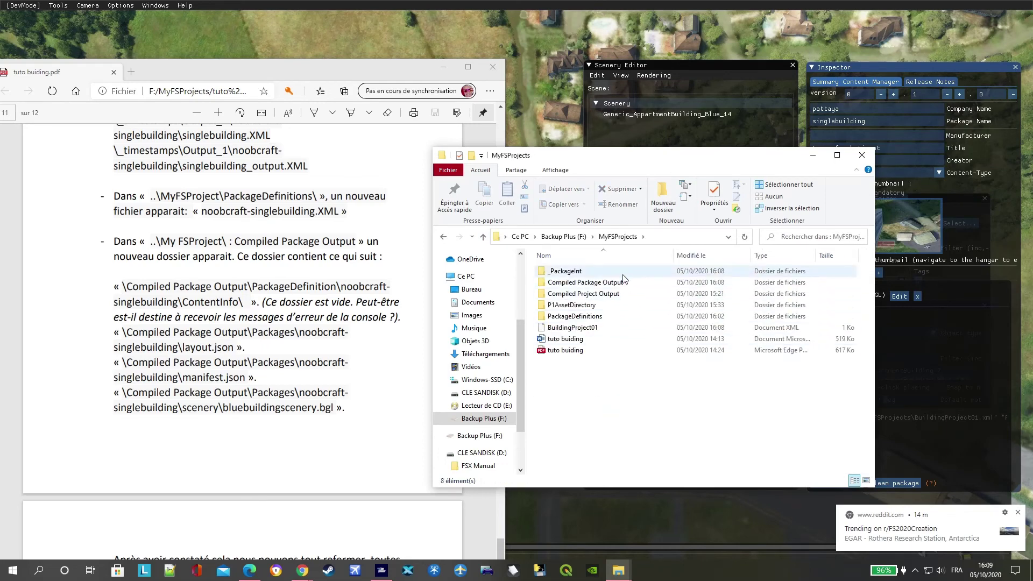
double_click(601, 284)
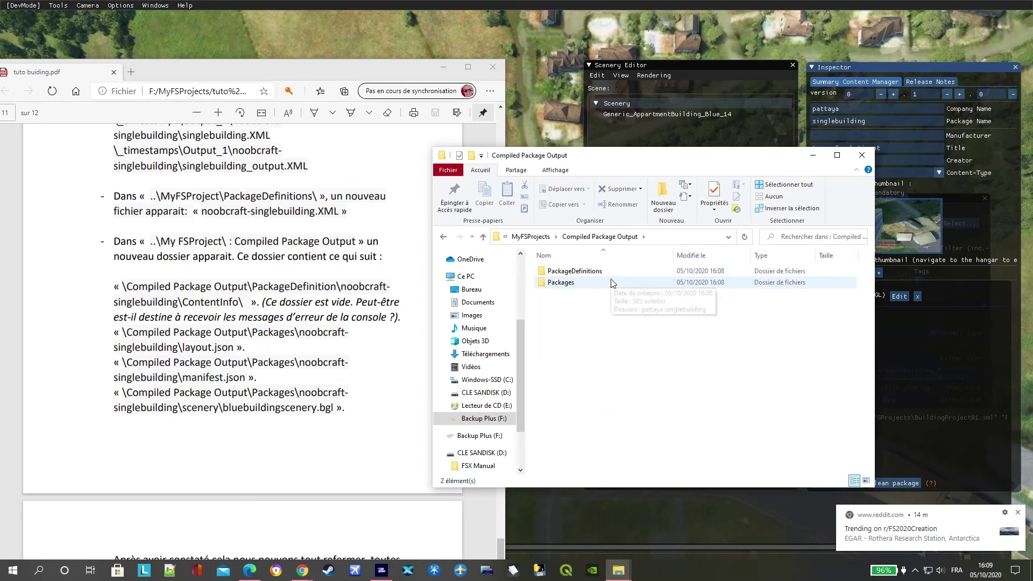
double_click(612, 283)
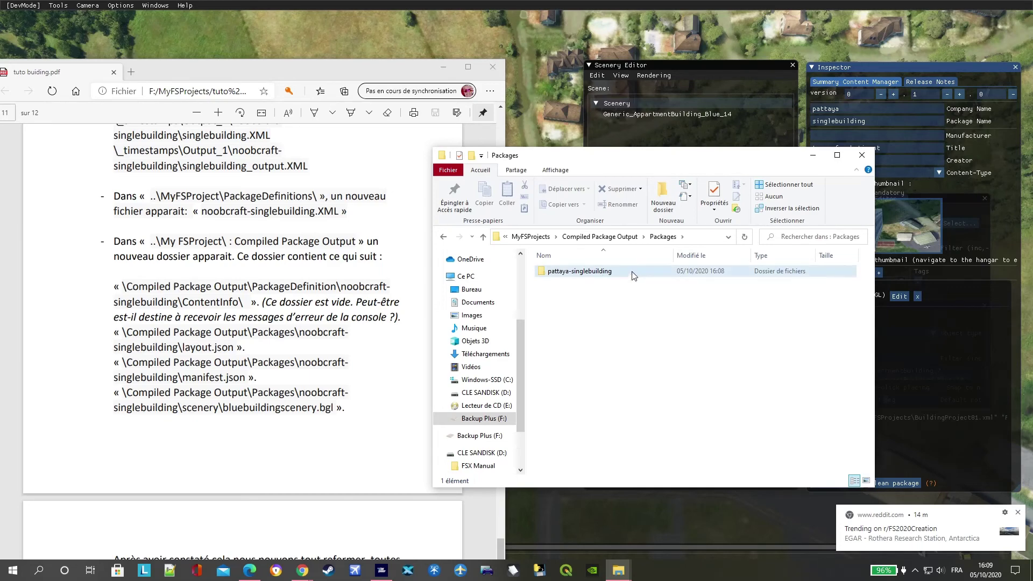
click(633, 273)
right_click(637, 270)
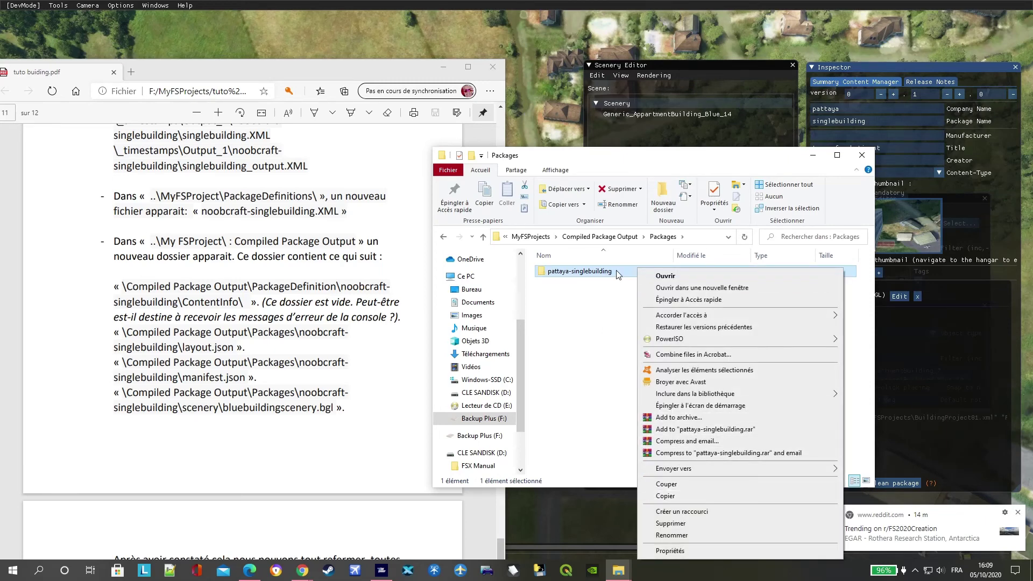
click(675, 496)
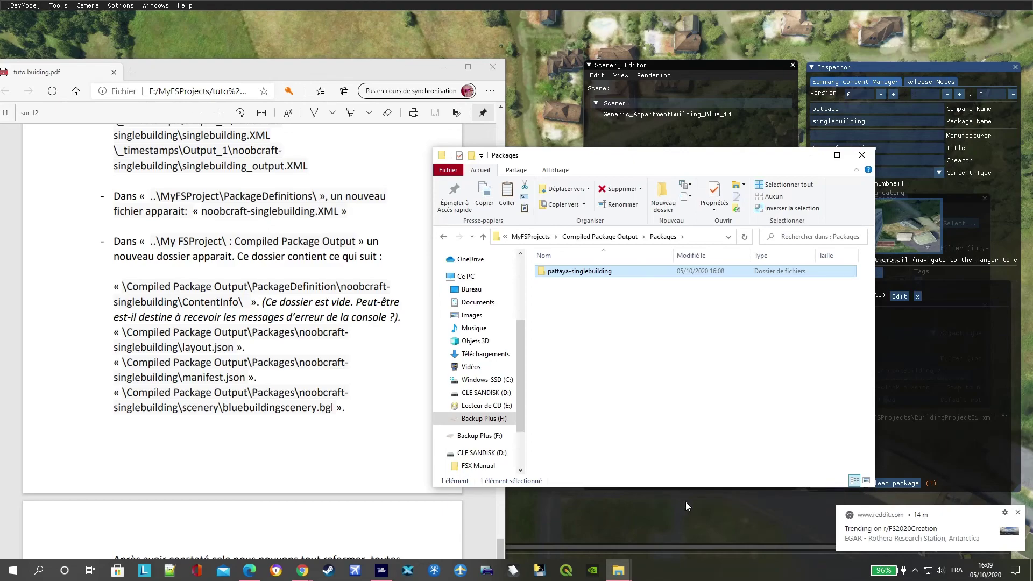
Step: Paste the copied pattaya-singlebuilding folder into the simulator's Community folder, checking the destination in the PDF guide
click(624, 568)
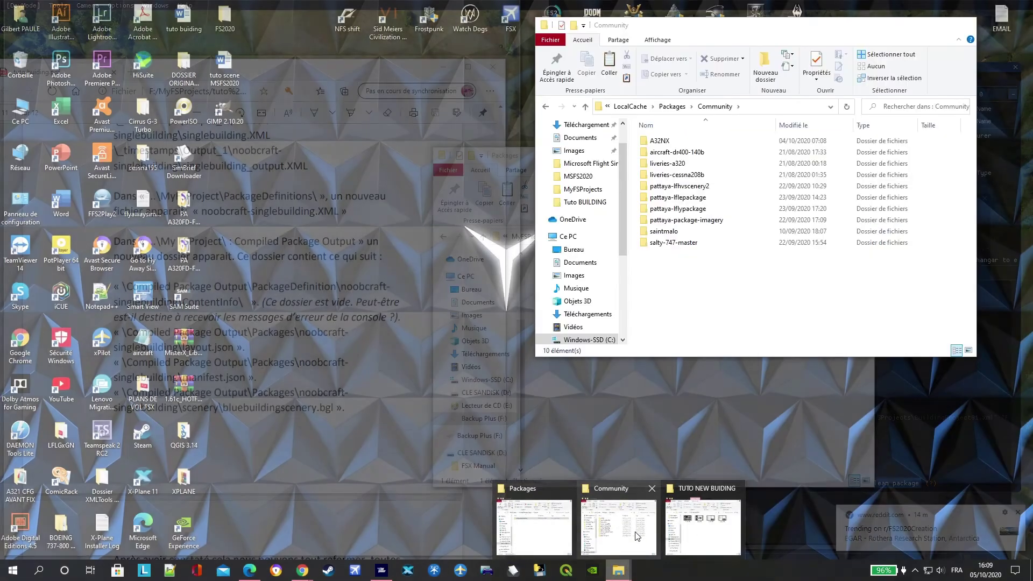
click(636, 536)
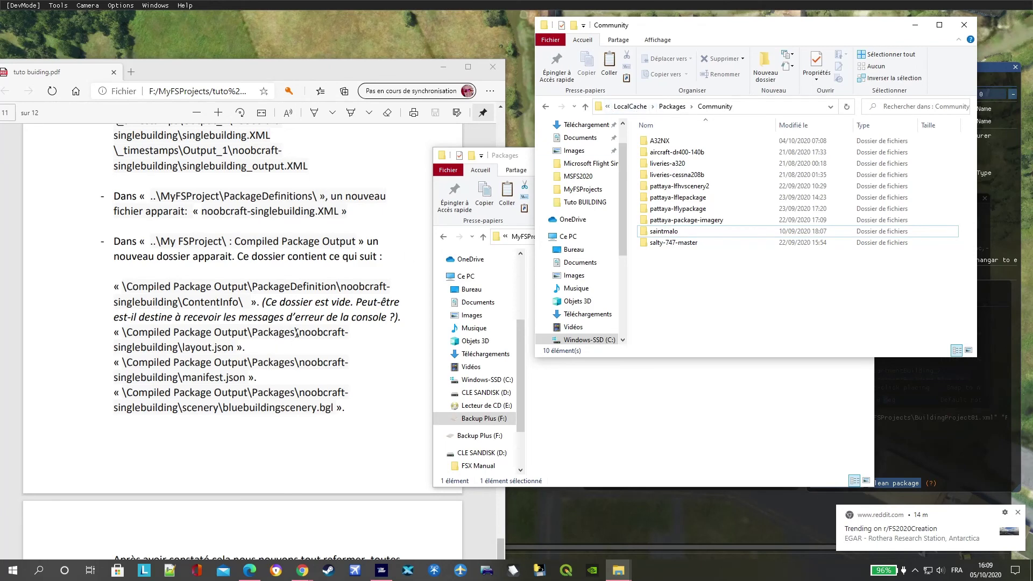
scroll(297, 332, down, 7)
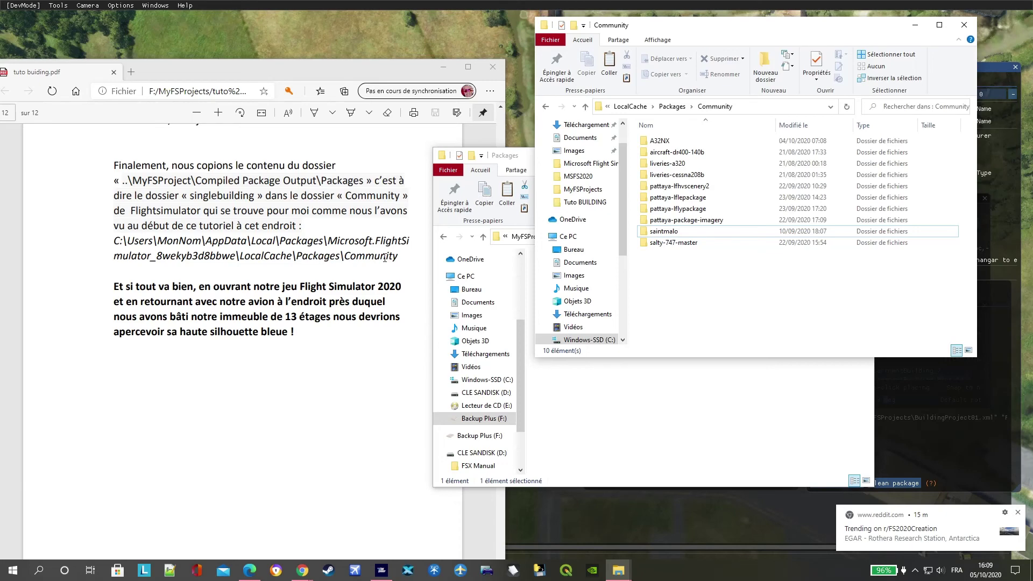
right_click(682, 289)
click(655, 282)
right_click(674, 329)
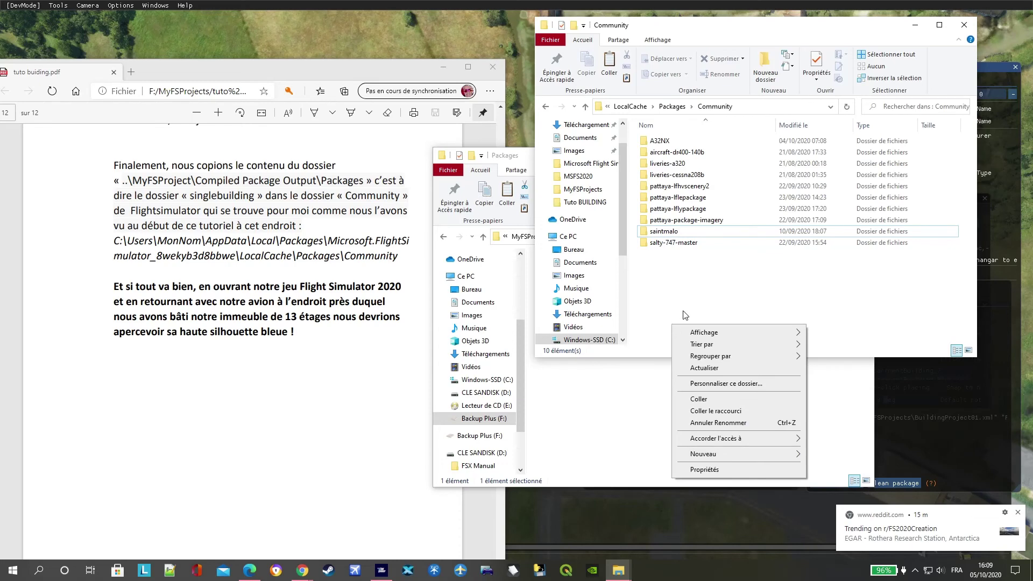
click(716, 402)
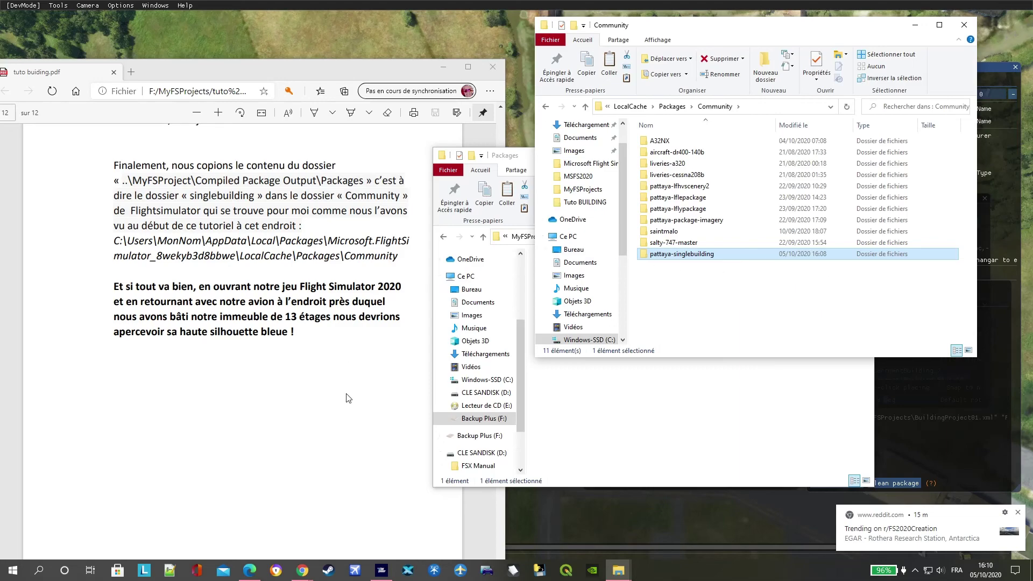
Step: Check the guide's closing instruction in the PDF, exit DevMode and quit Flight Simulator
scroll(347, 398, up, 3)
scroll(347, 394, up, 4)
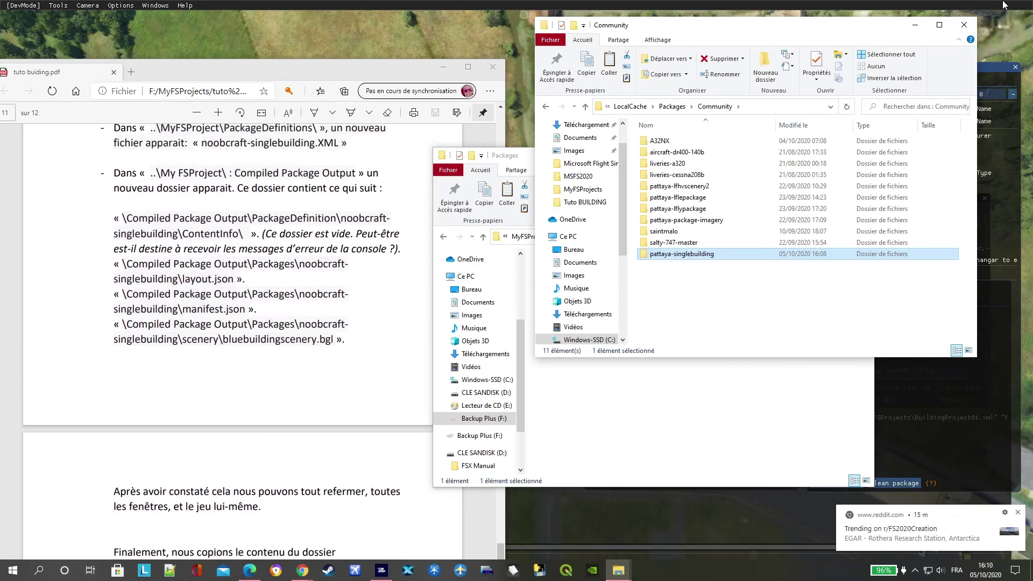
click(421, 17)
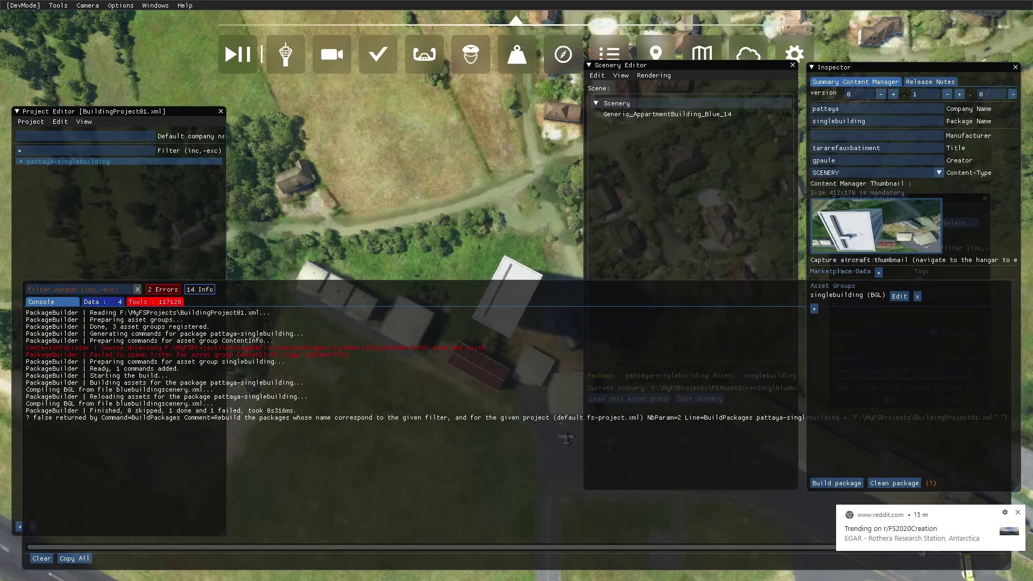
click(24, 7)
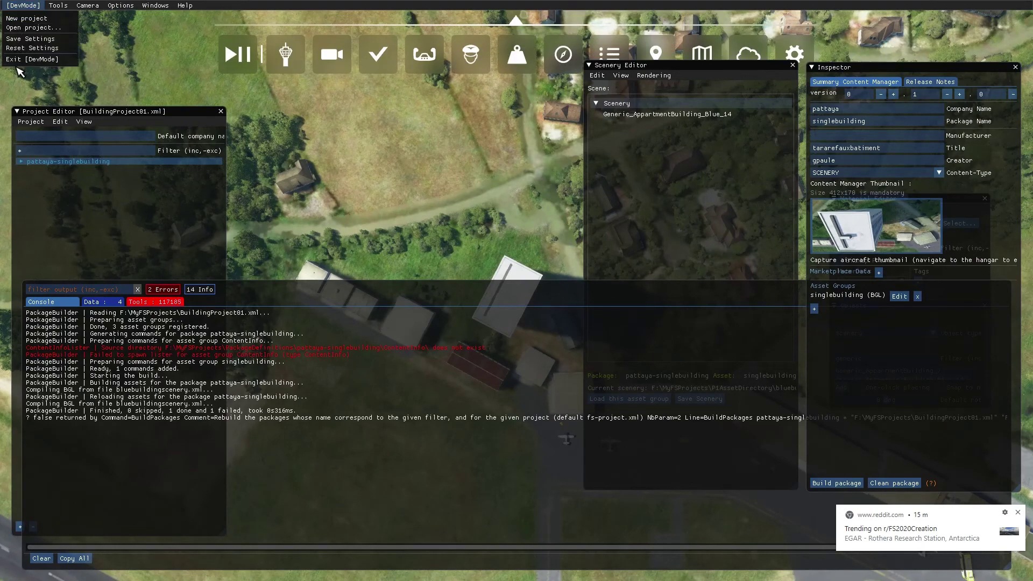
click(14, 59)
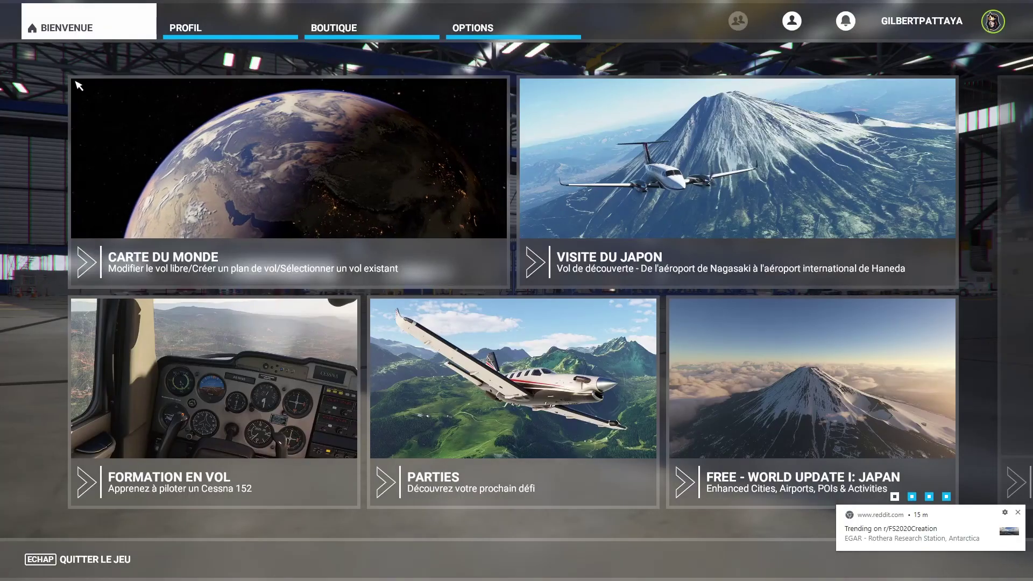
click(84, 562)
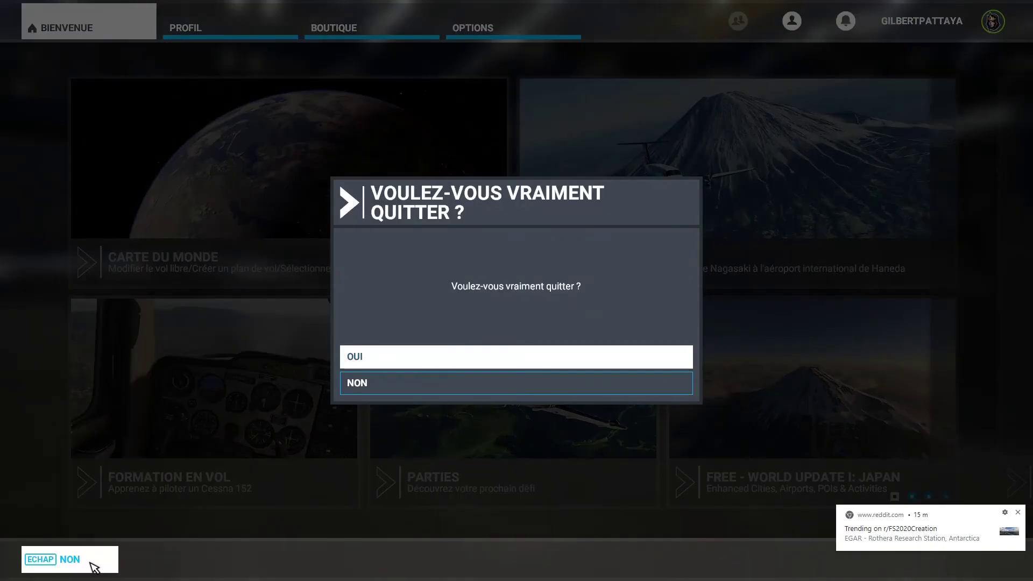
click(396, 361)
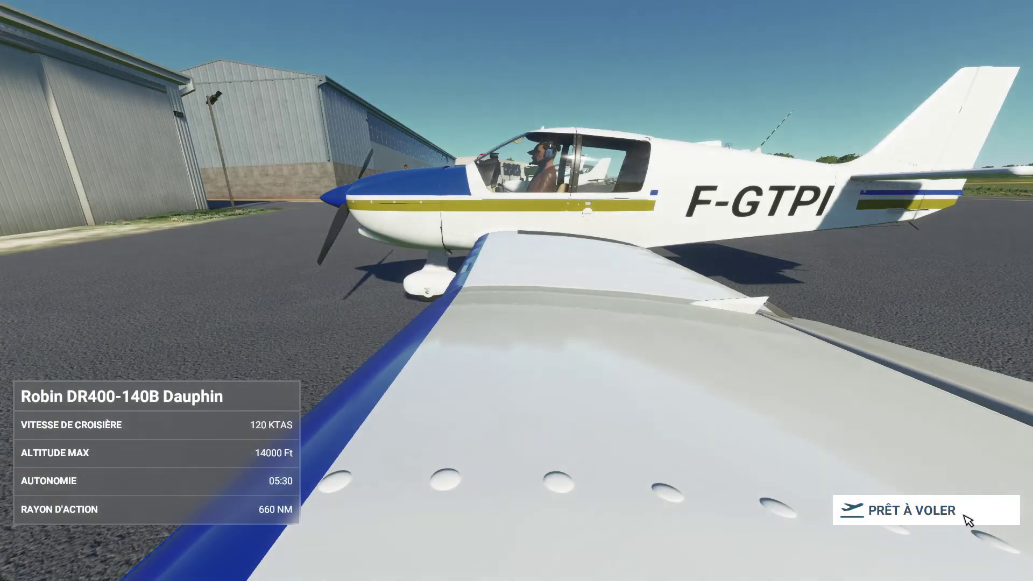
Step: Start the flight in the Robin DR400-140B Dauphin and examine the apartment building behind the hangars from the external view
click(970, 515)
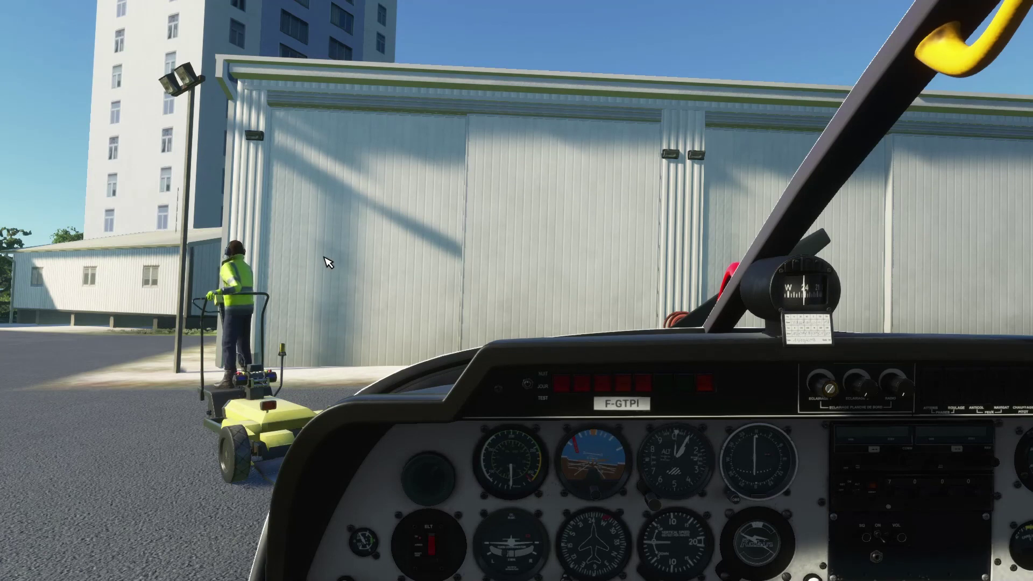
key(End)
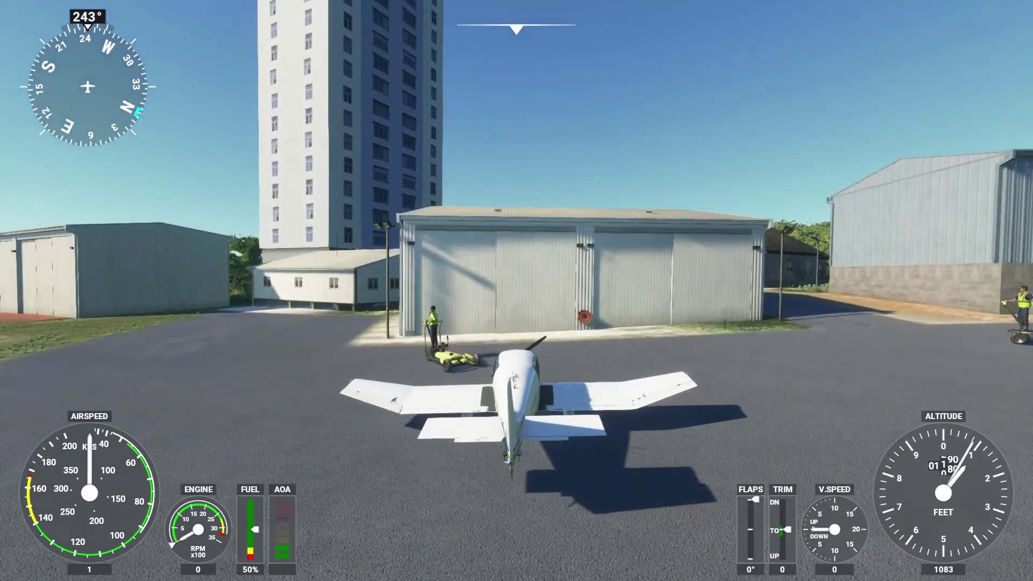
scroll(501, 208, up, 4)
right_drag(502, 209, 502, 183)
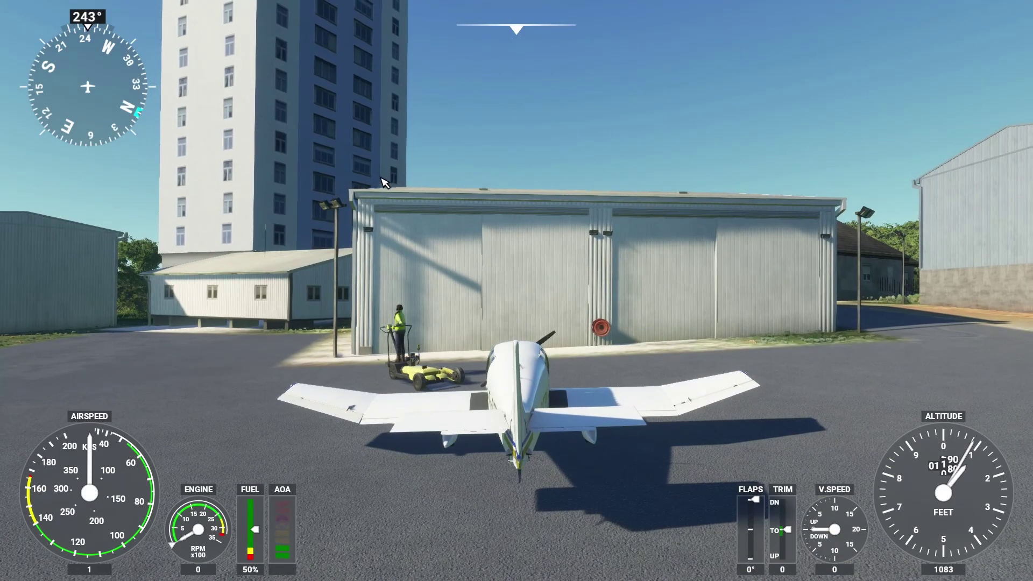
right_drag(381, 181, 371, 222)
scroll(381, 217, up, 2)
scroll(381, 199, down, 4)
scroll(381, 199, up, 3)
scroll(404, 234, down, 3)
scroll(404, 234, down, 2)
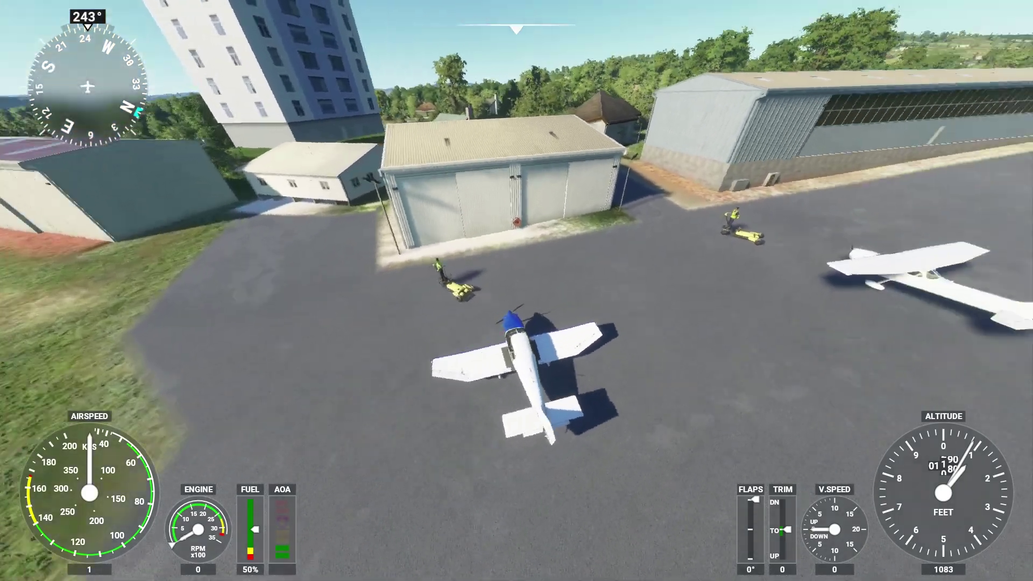